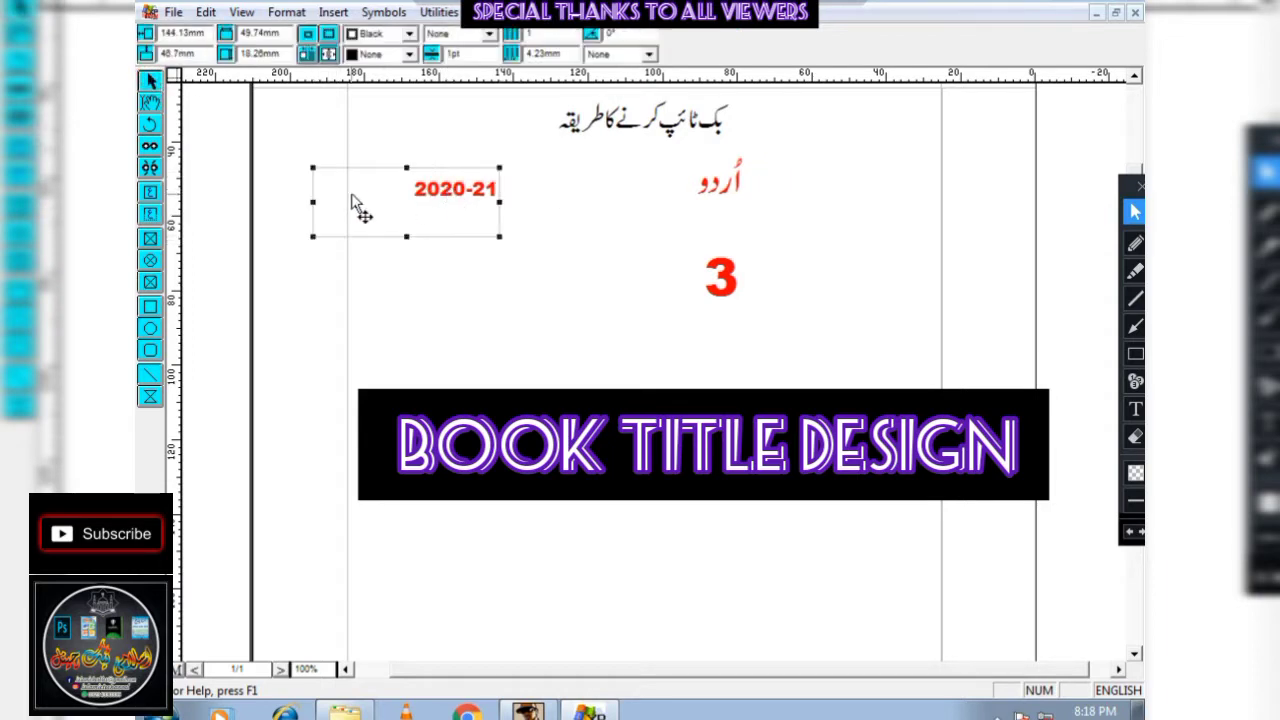
Shrink the 2020-21 text frame to about 26 by 9 mm and set its border colour to Black
left_click_drag(313, 202, 450, 204)
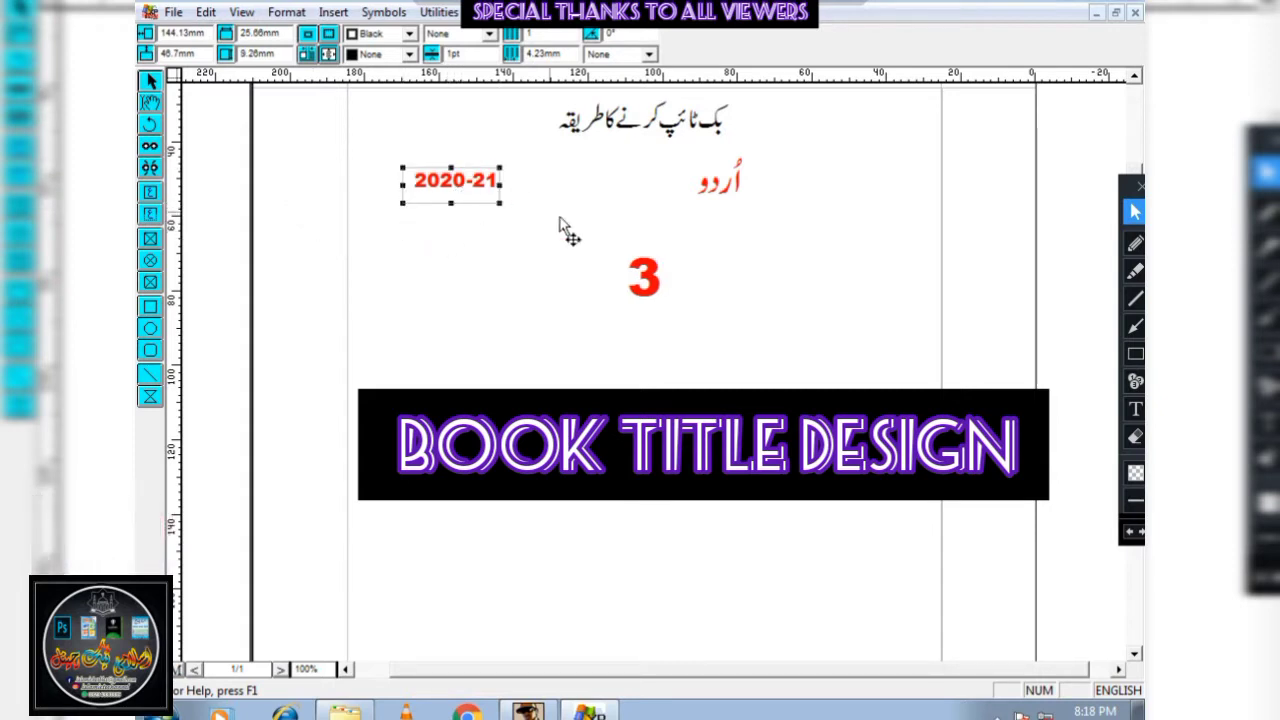
left_click(649, 54)
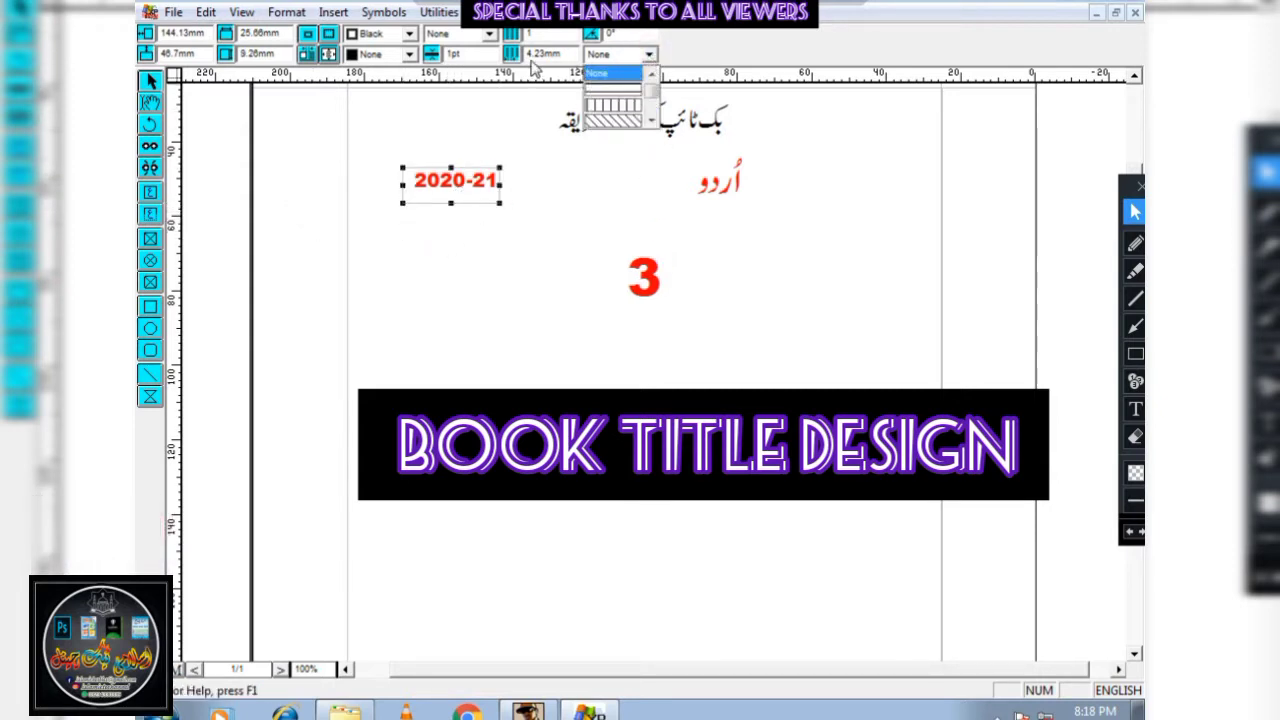
left_click(376, 55)
left_click(376, 55)
left_click(389, 54)
left_click(410, 54)
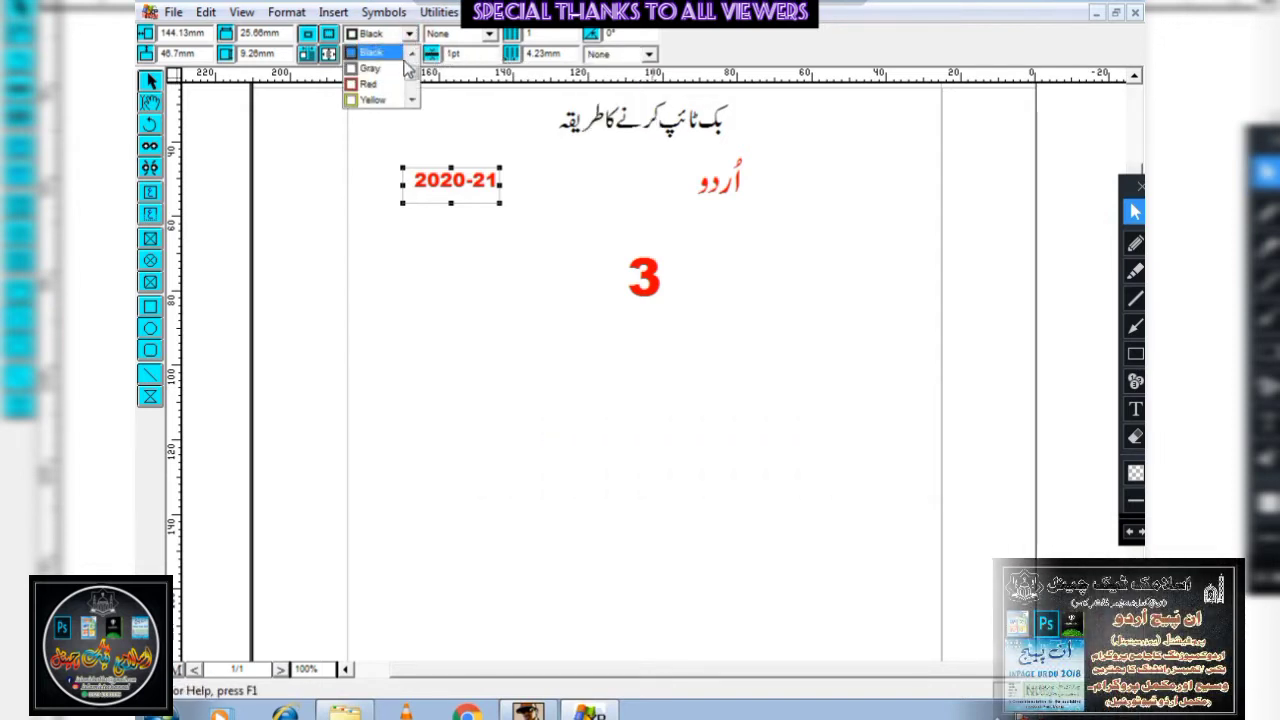
left_click(373, 53)
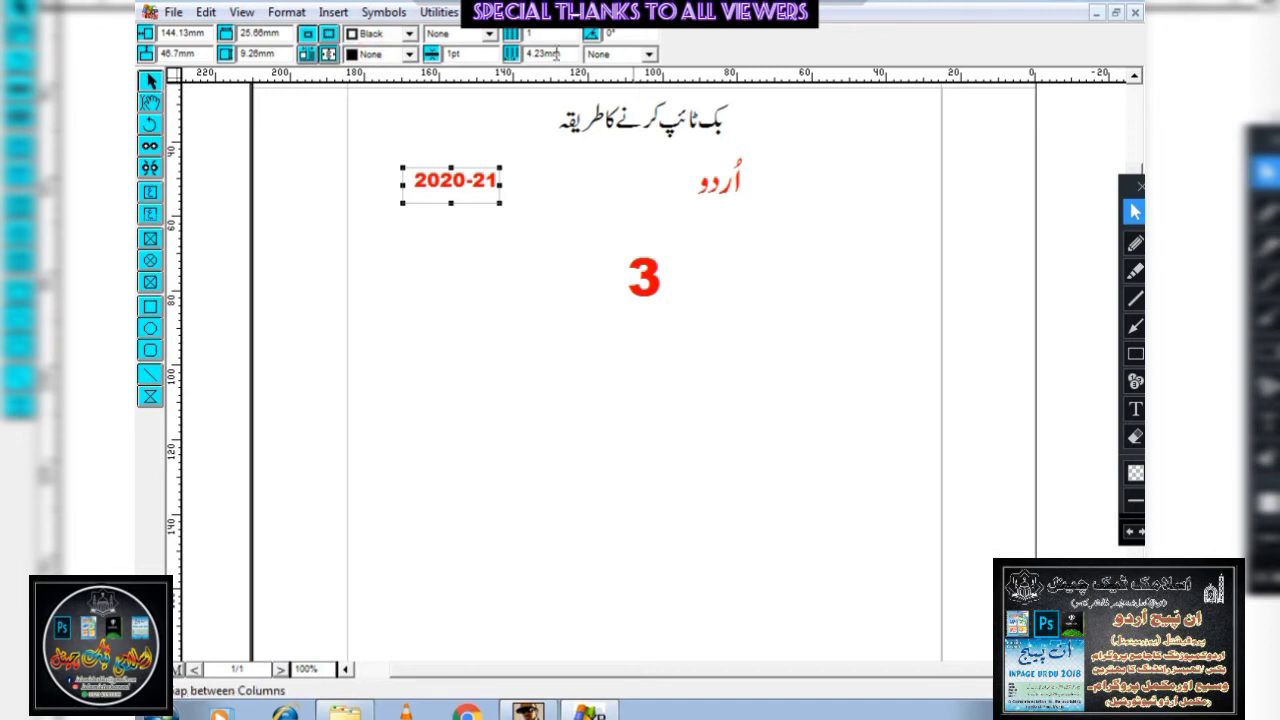
Apply a dashed border with a width of 3 pt to the 2020-21 frame
left_click(489, 33)
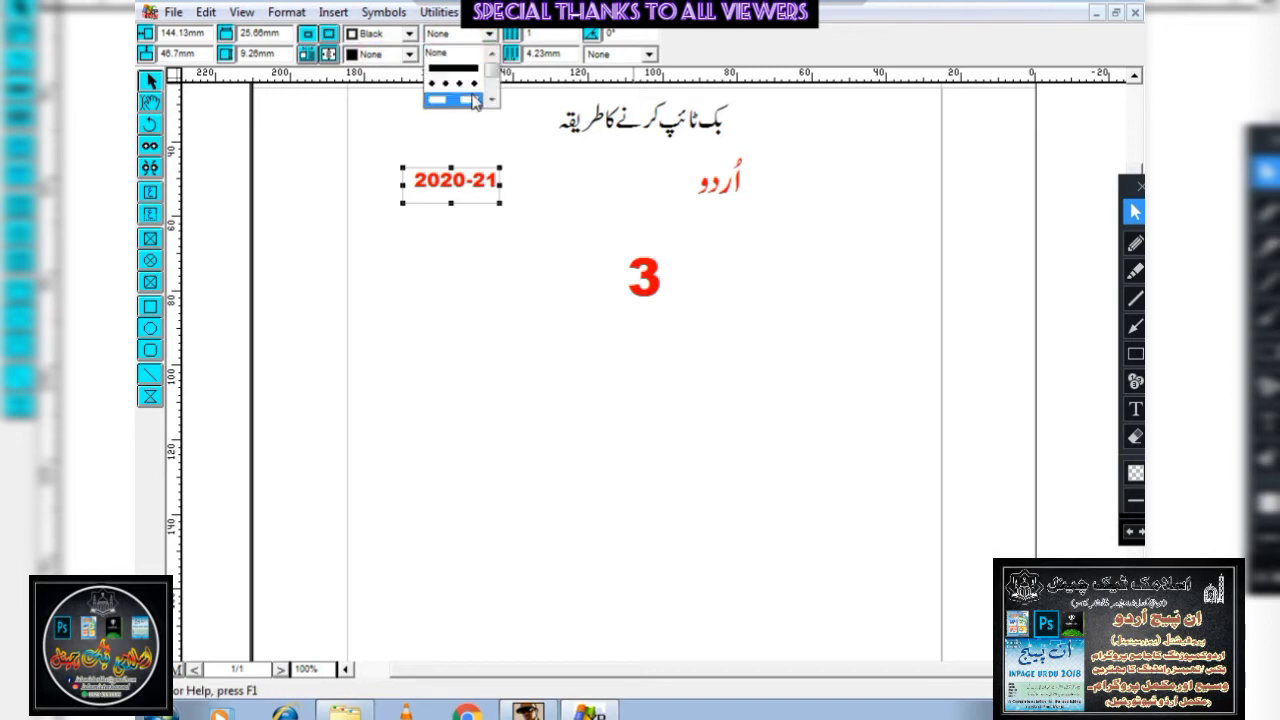
left_click(474, 98)
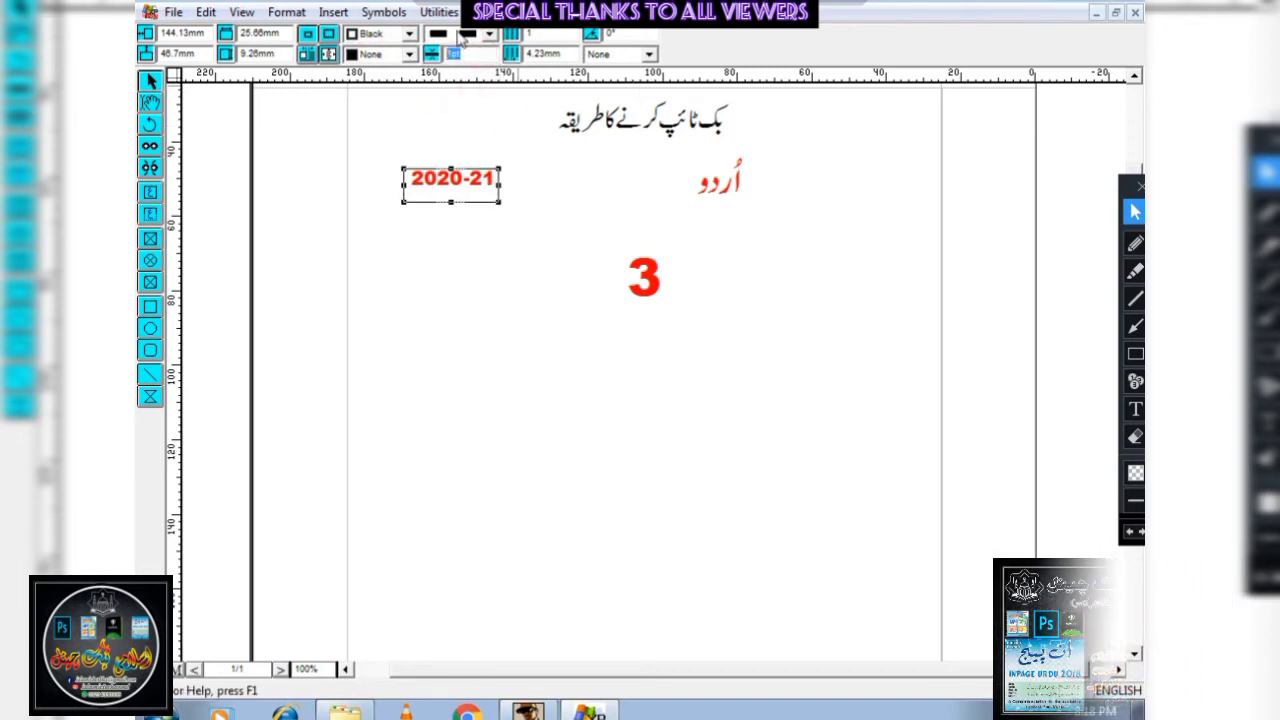
type("3")
key("Return")
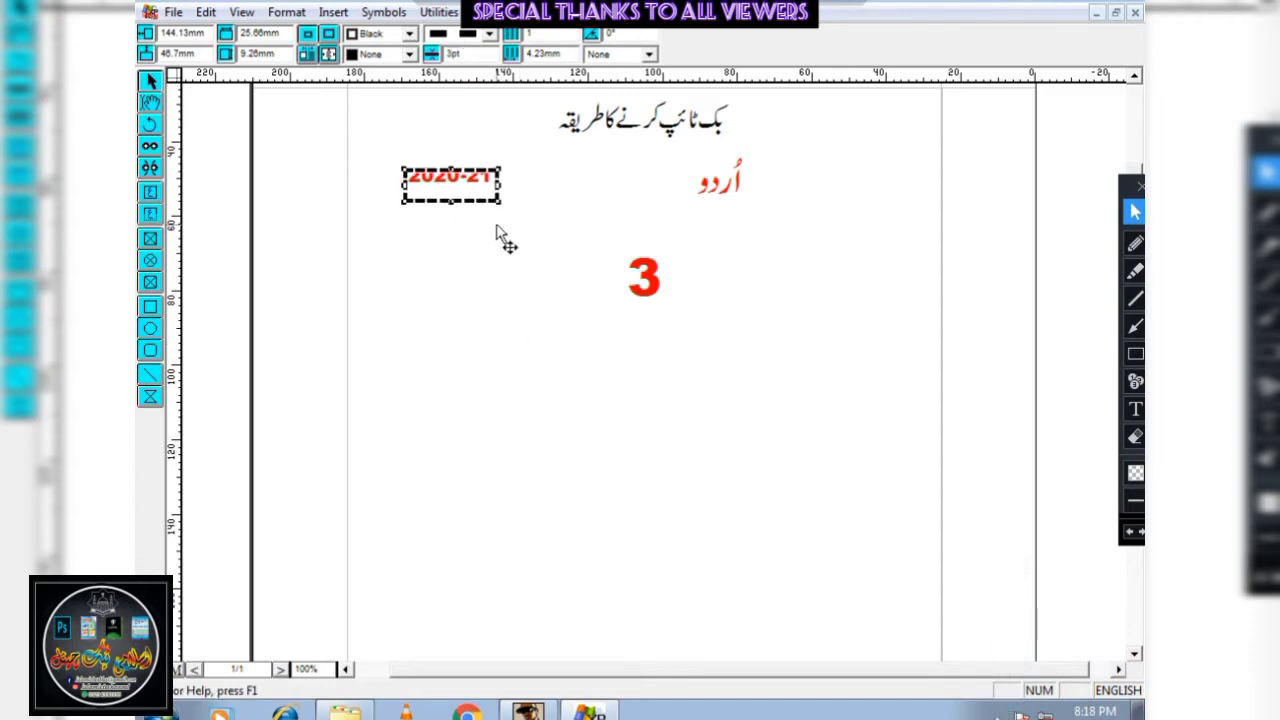
Shift the 2020-21 frame's upper and lower edges upward and lower the text inside so it fits within the border
left_click_drag(450, 168, 450, 156)
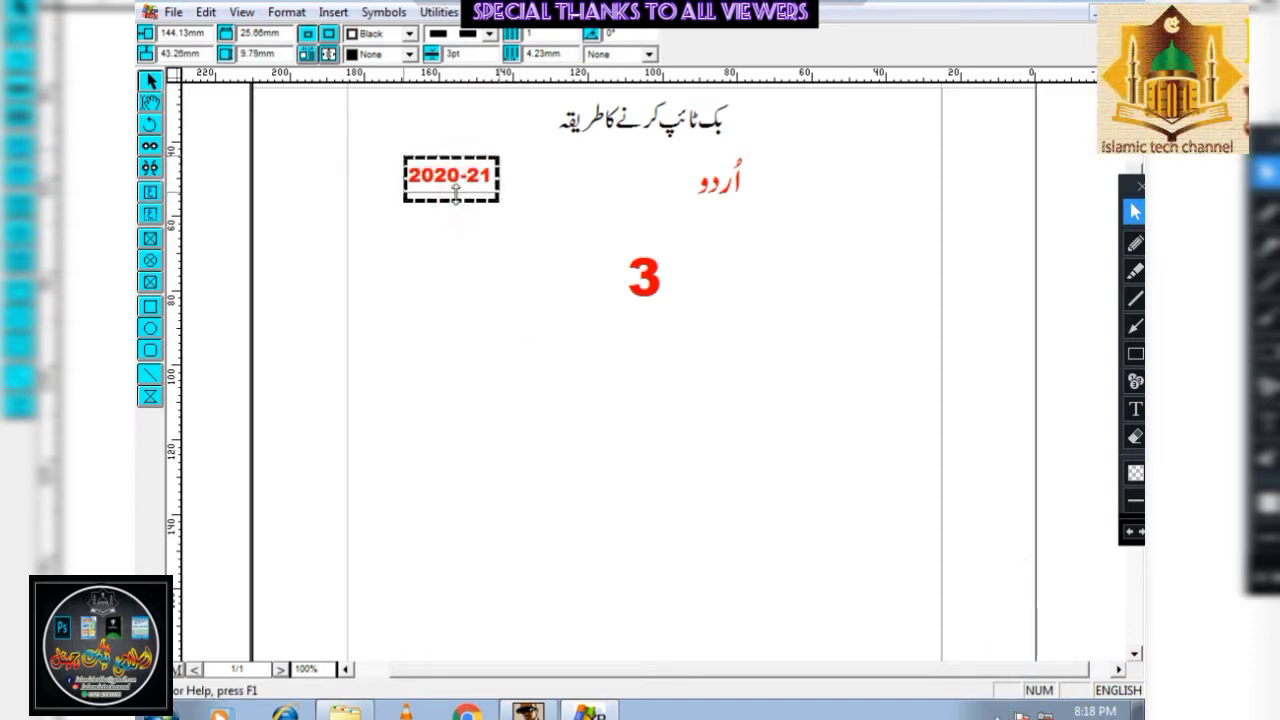
left_click_drag(451, 202, 455, 190)
left_click(151, 101)
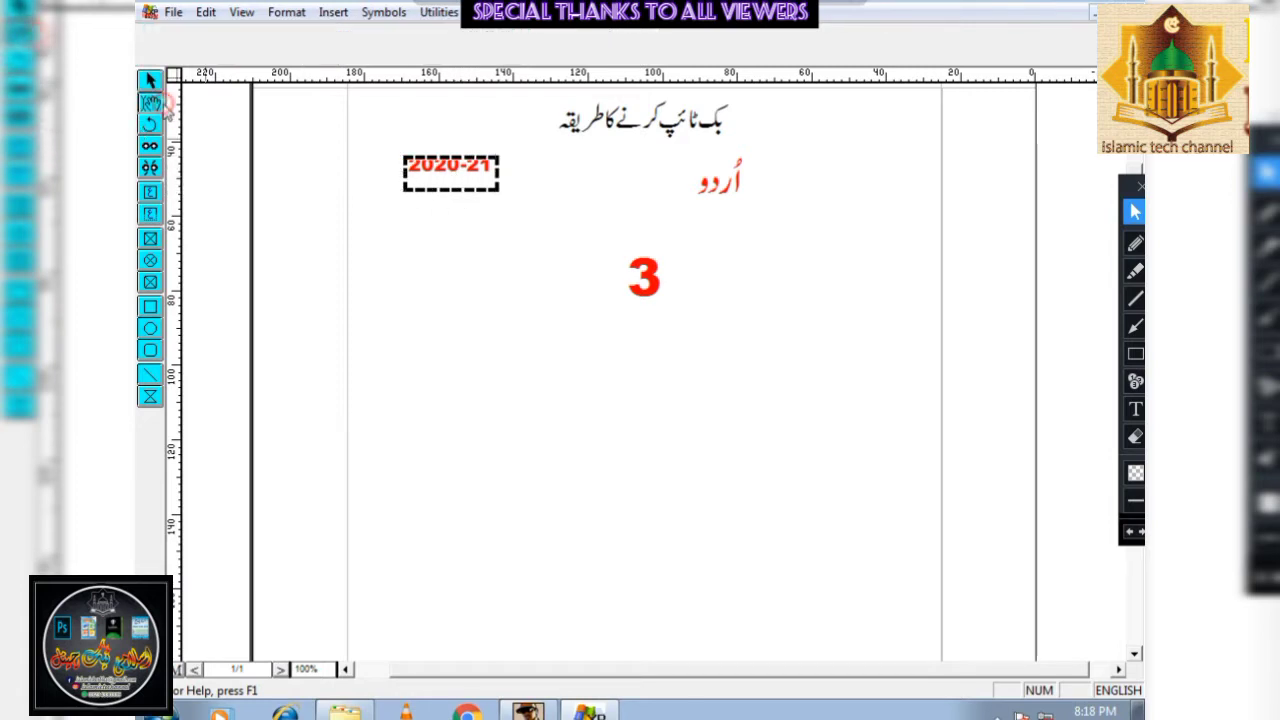
left_click(436, 178)
key("ctrl+a")
key("alt+Down")
key("alt+Down")
key("alt+Down")
key("alt+Down")
key("alt+Down")
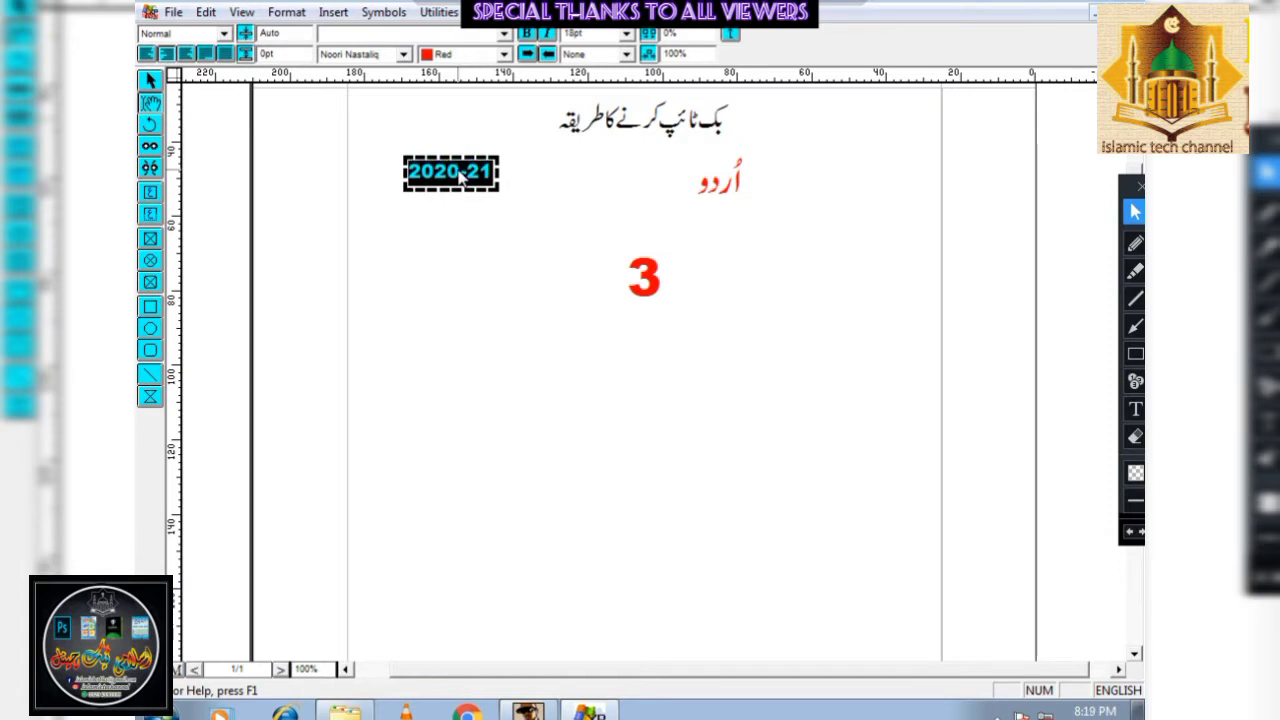
left_click(463, 173)
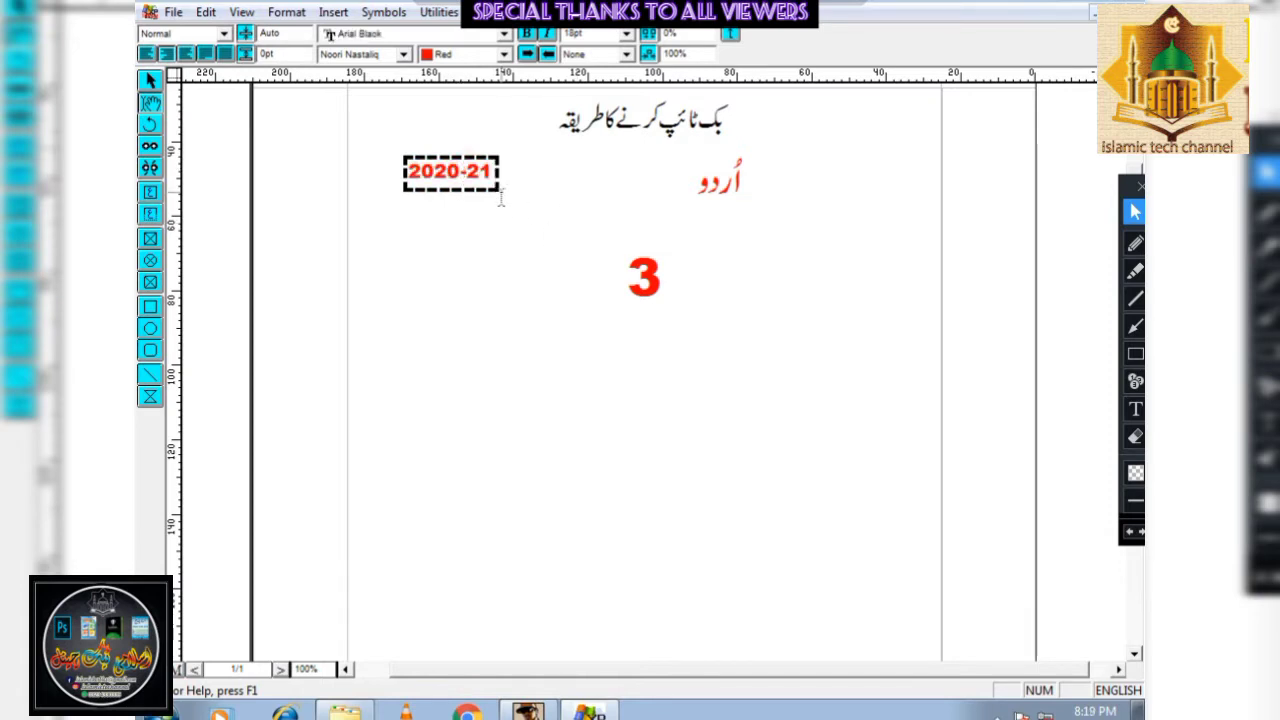
Set the 2020-21 frame's border width to 2 pt and change its style to a double line
left_click(150, 80)
left_click(447, 175)
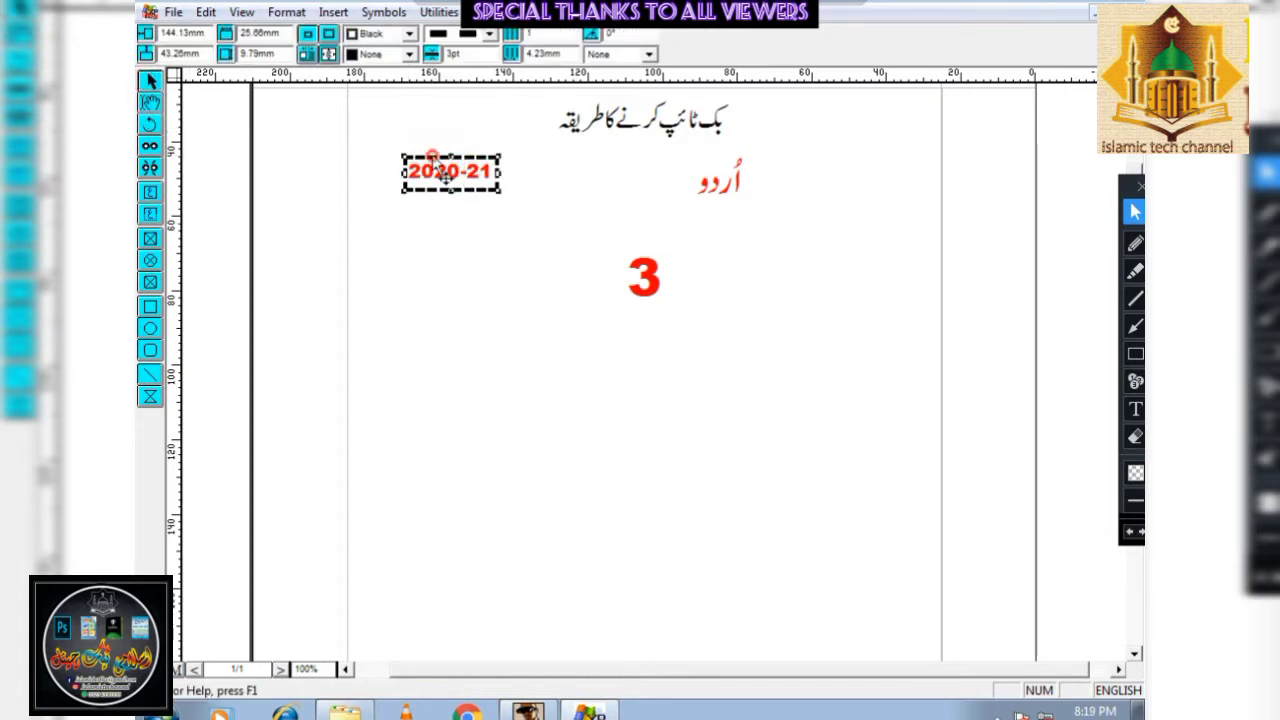
left_click_drag(472, 54, 416, 50)
type("2")
key("Return")
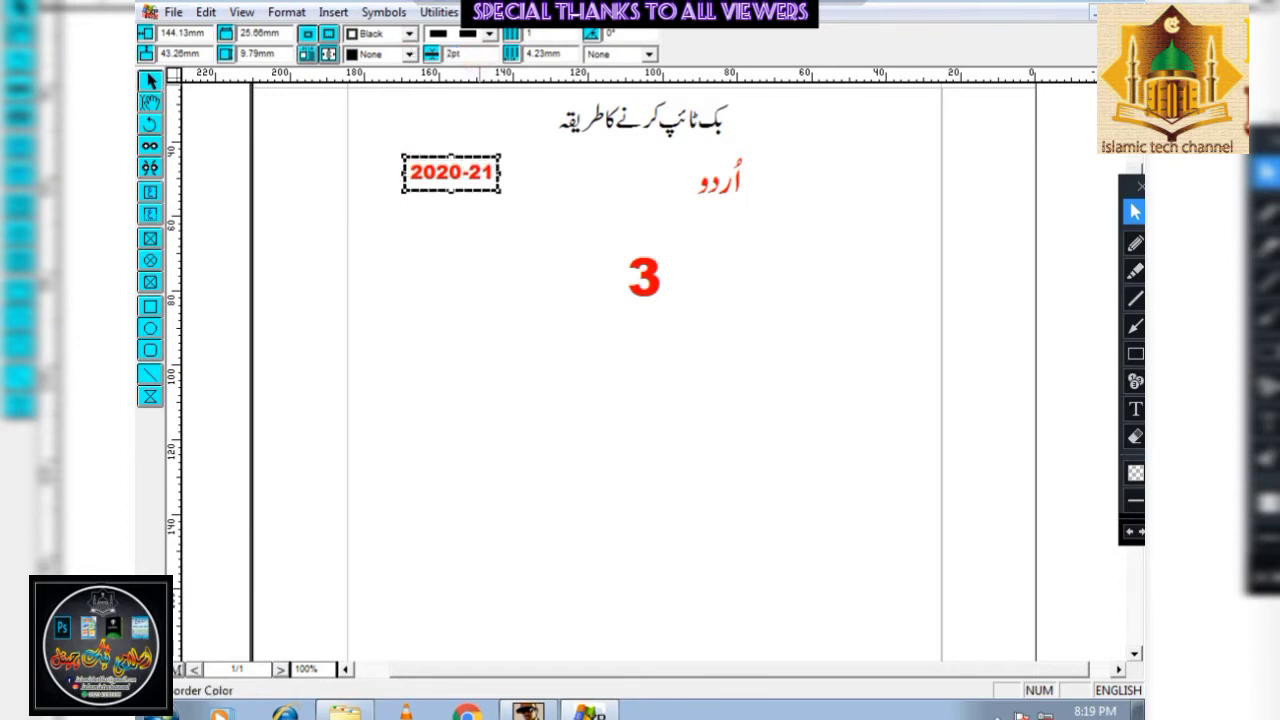
left_click(489, 34)
scroll(492, 80, "down", 2)
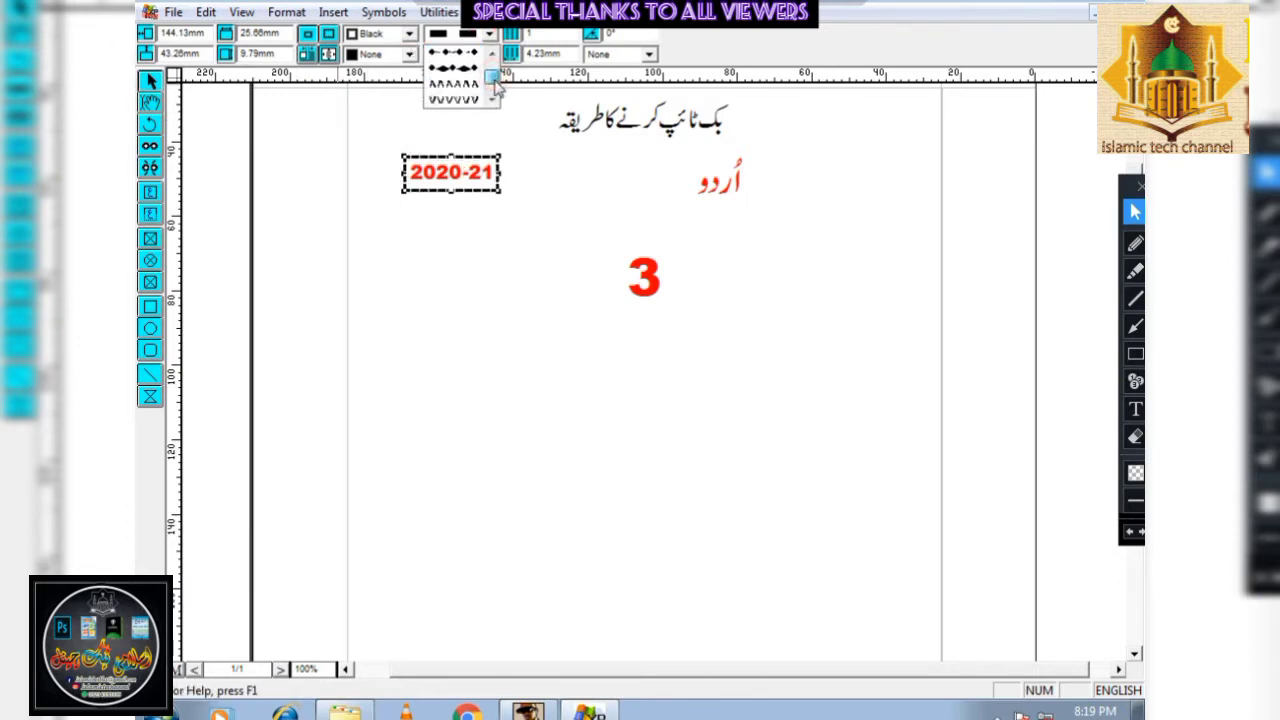
scroll(495, 85, "up", 3)
left_click(452, 92)
left_click(347, 157)
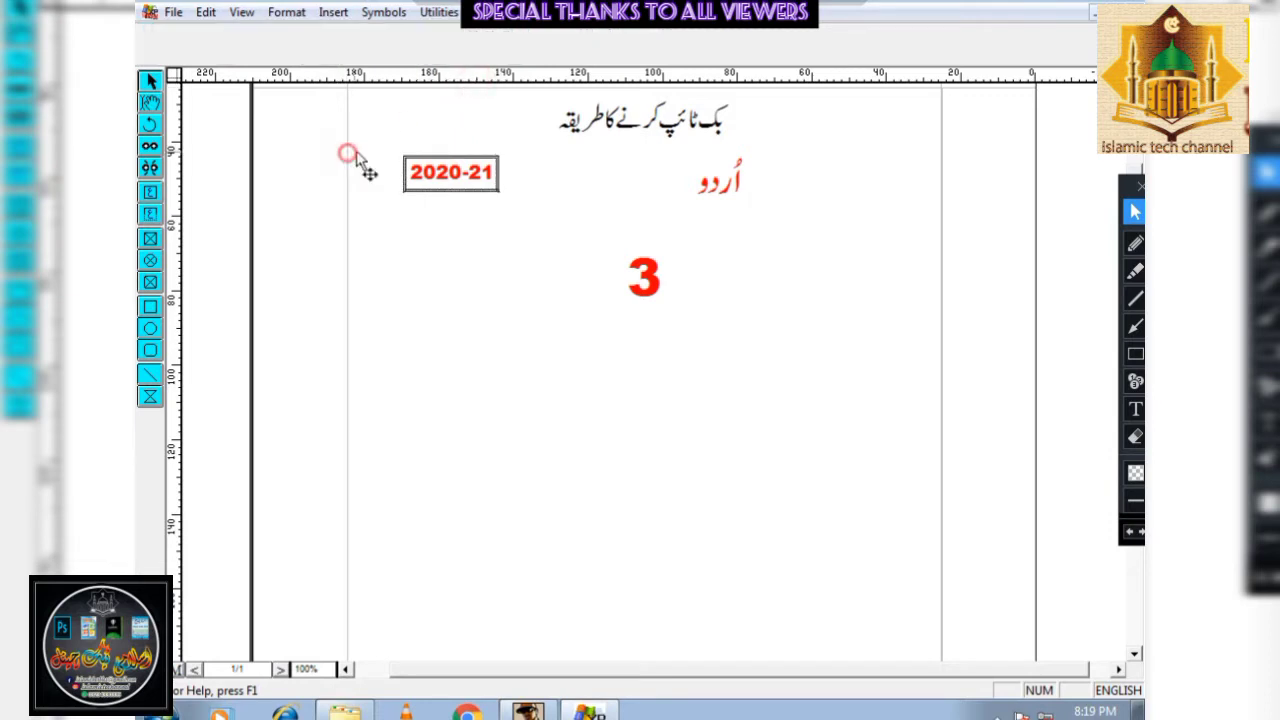
Move the 2020-21 frame to about X 157 mm, Y 60 mm, and place a copy at about X 91 mm, Y 68 mm
left_click_drag(449, 184, 392, 232)
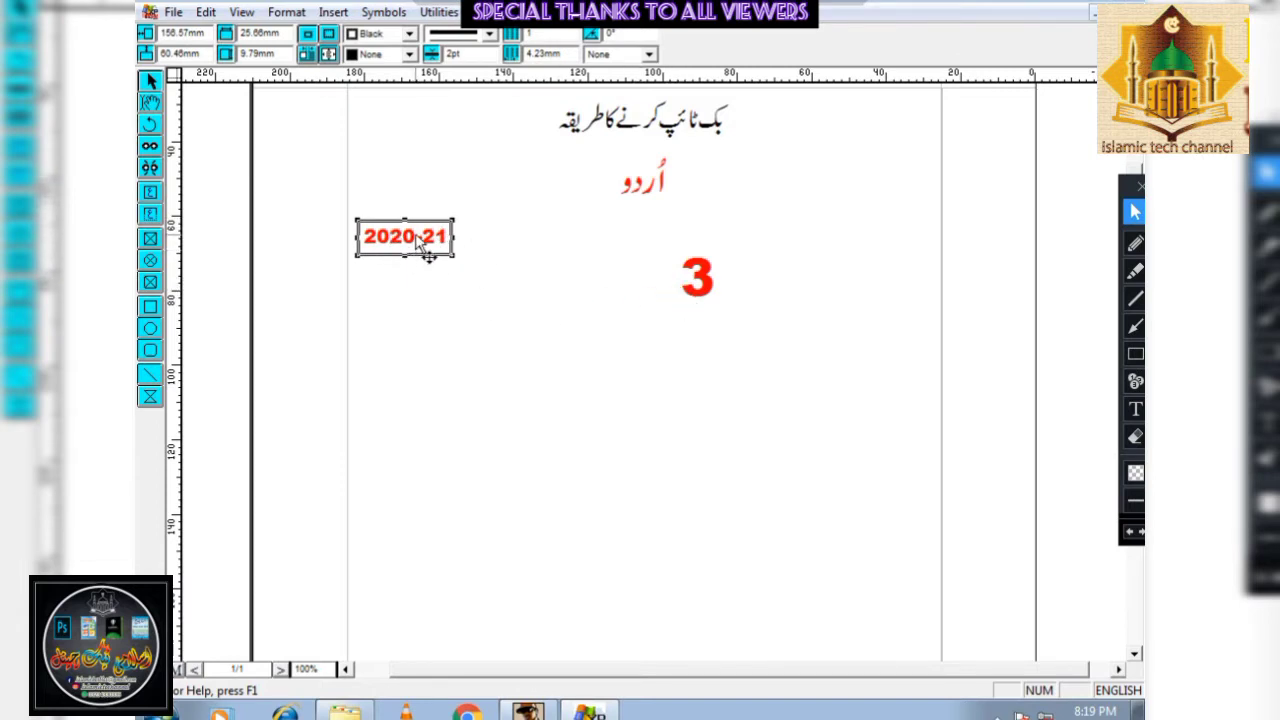
left_click_drag(420, 240, 660, 270)
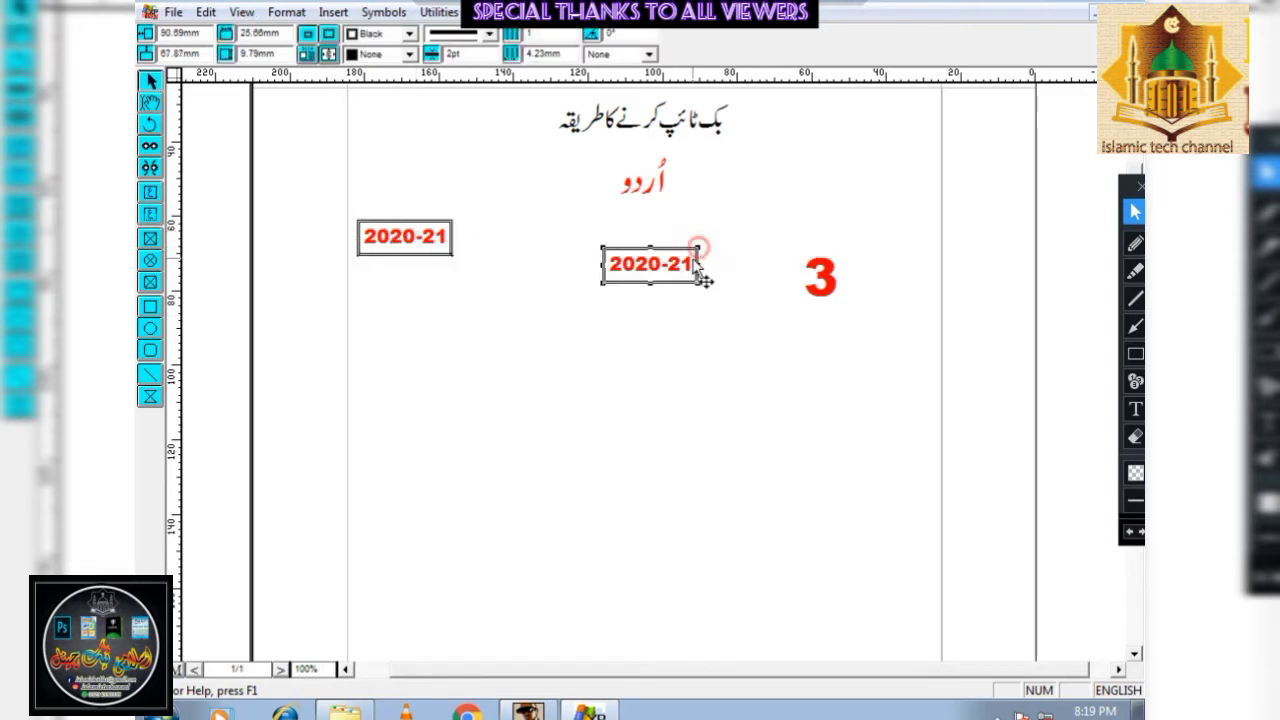
double_click(680, 262)
left_click(748, 260)
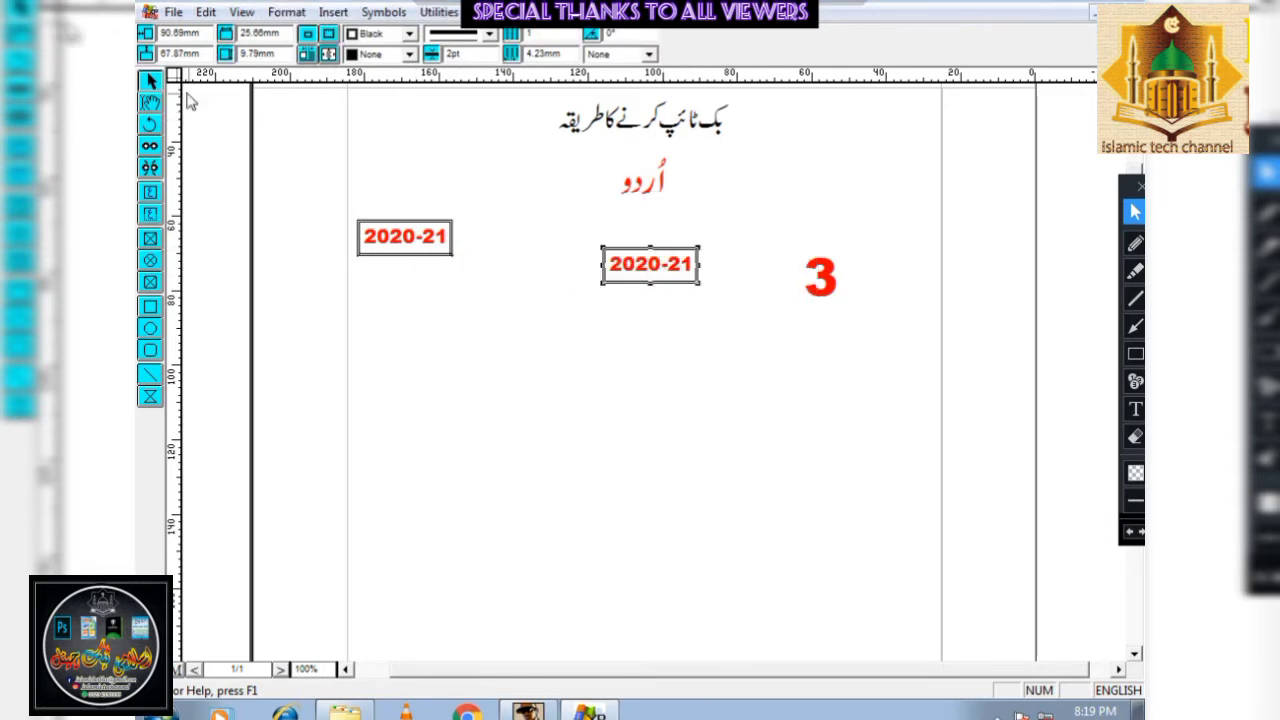
Replace the text in the copied 2020-21 frame with 3 at 22 pt
left_click(150, 103)
left_click(616, 264)
key("ctrl+a")
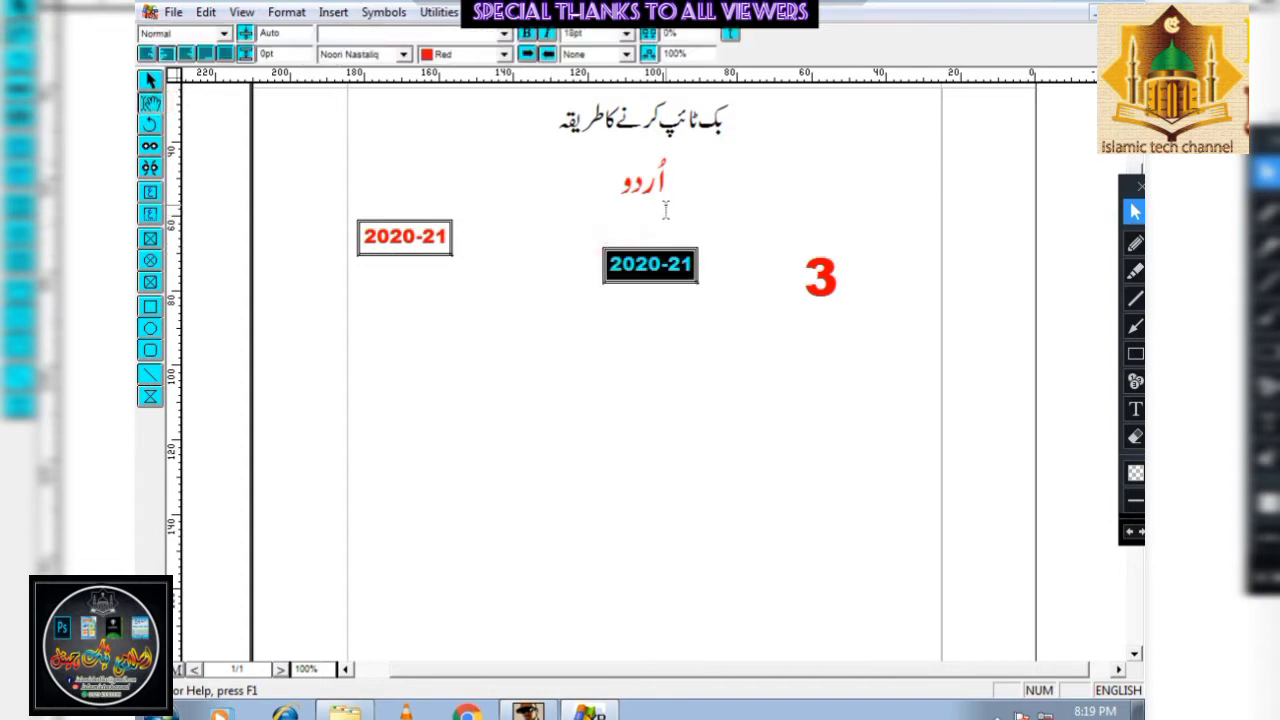
type("3")
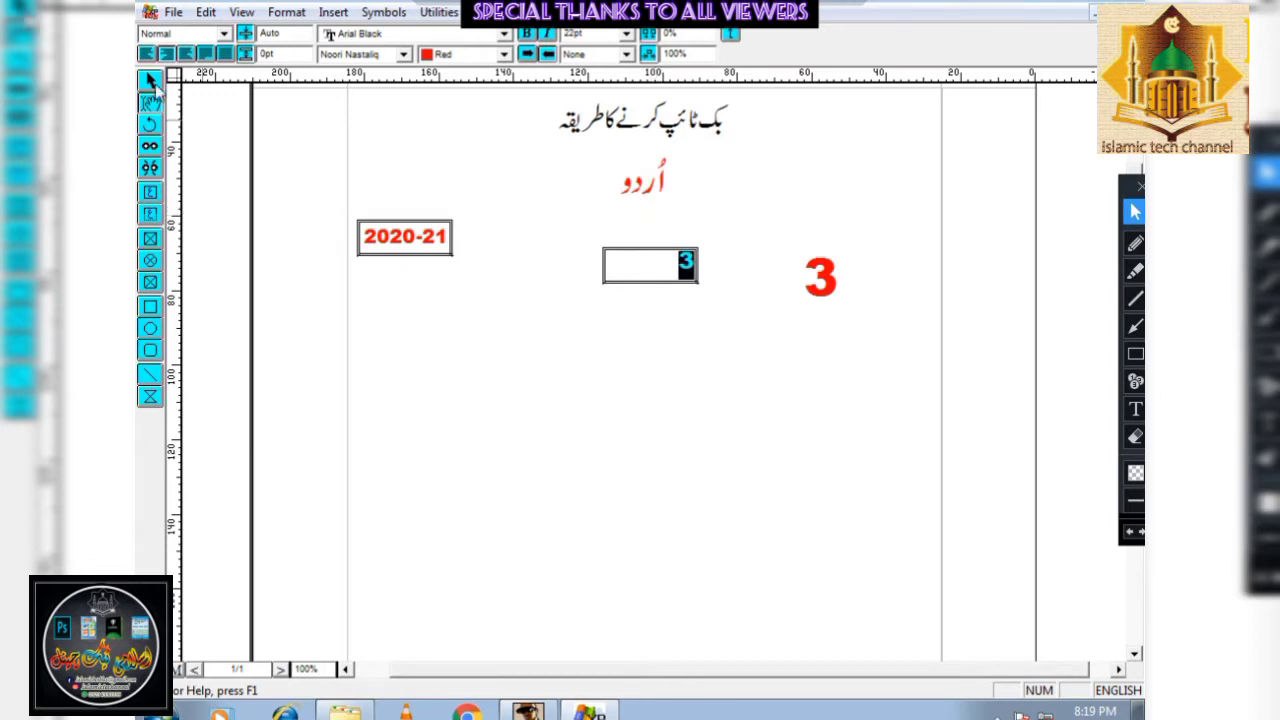
Enlarge the frame containing the small 3 to about 26 by 25 mm, at about X 97 mm, Y 69 mm
left_click(150, 81)
left_click(676, 256)
left_click_drag(677, 258, 626, 344)
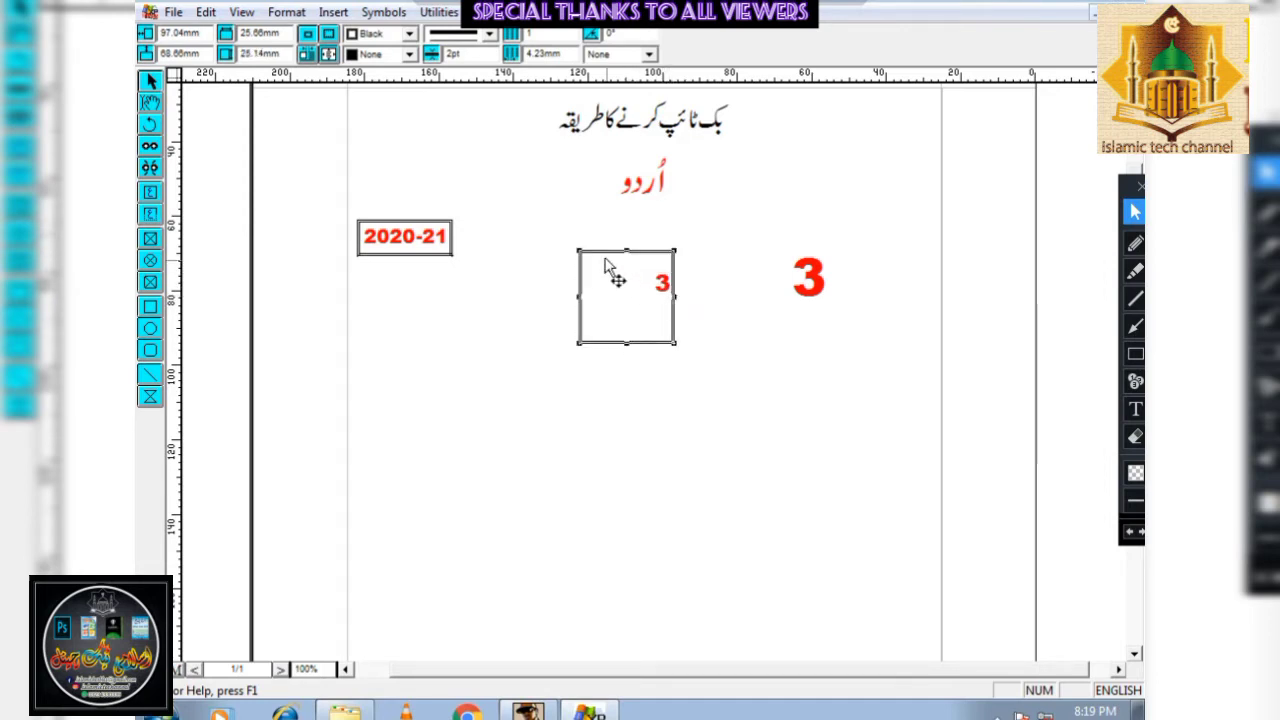
Cut the large red 3 from the page text and paste it over the small 3 inside the frame
left_click(150, 103)
double_click(657, 298)
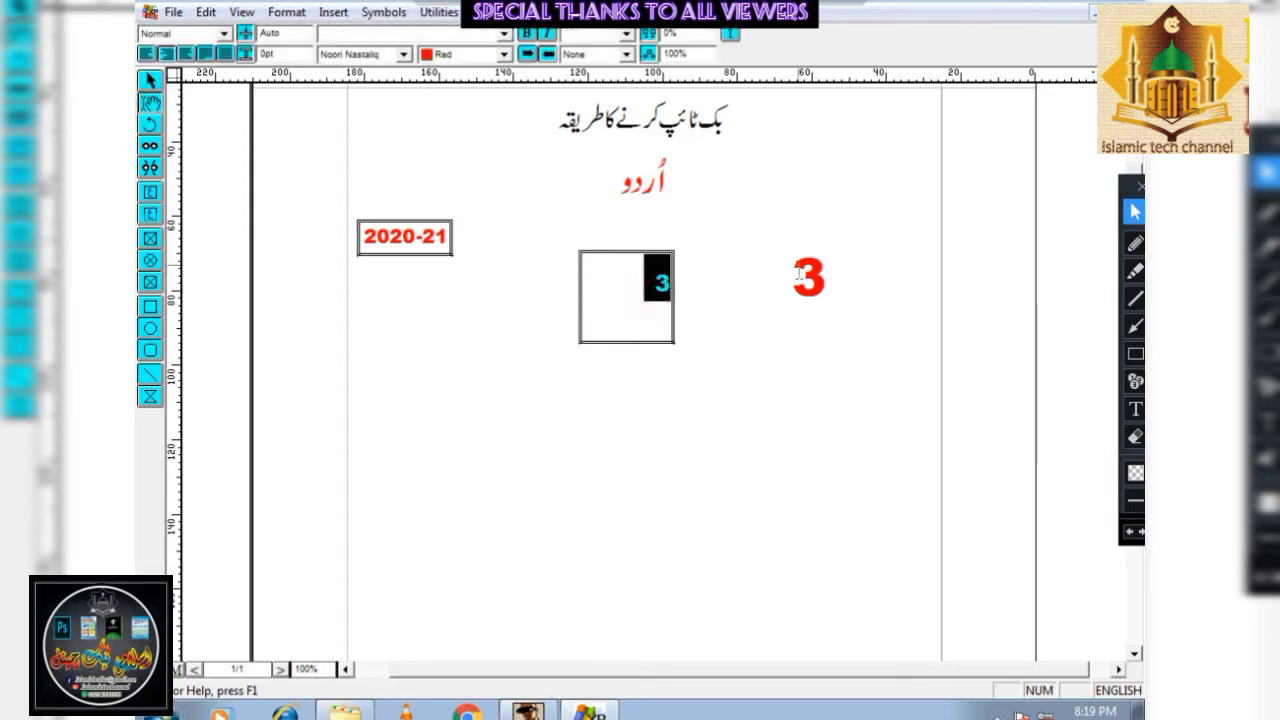
double_click(801, 274)
key("ctrl+x")
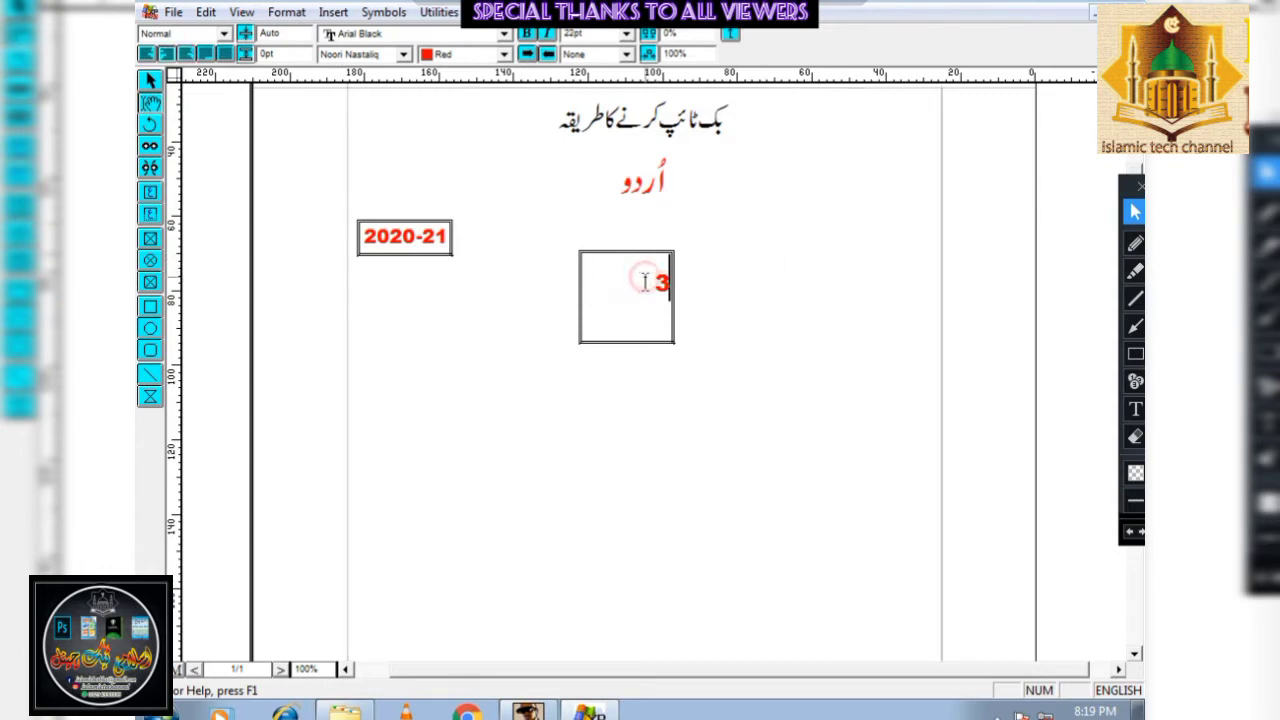
double_click(655, 283)
key("ctrl+v")
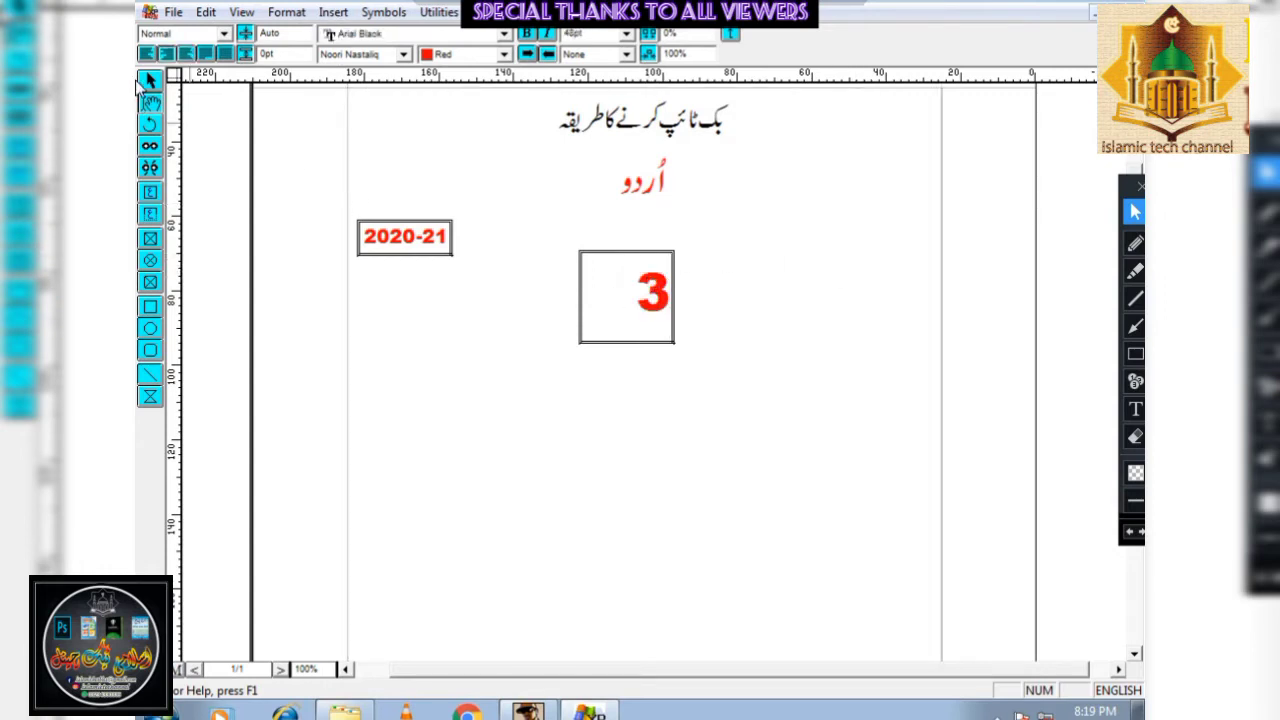
key("Escape")
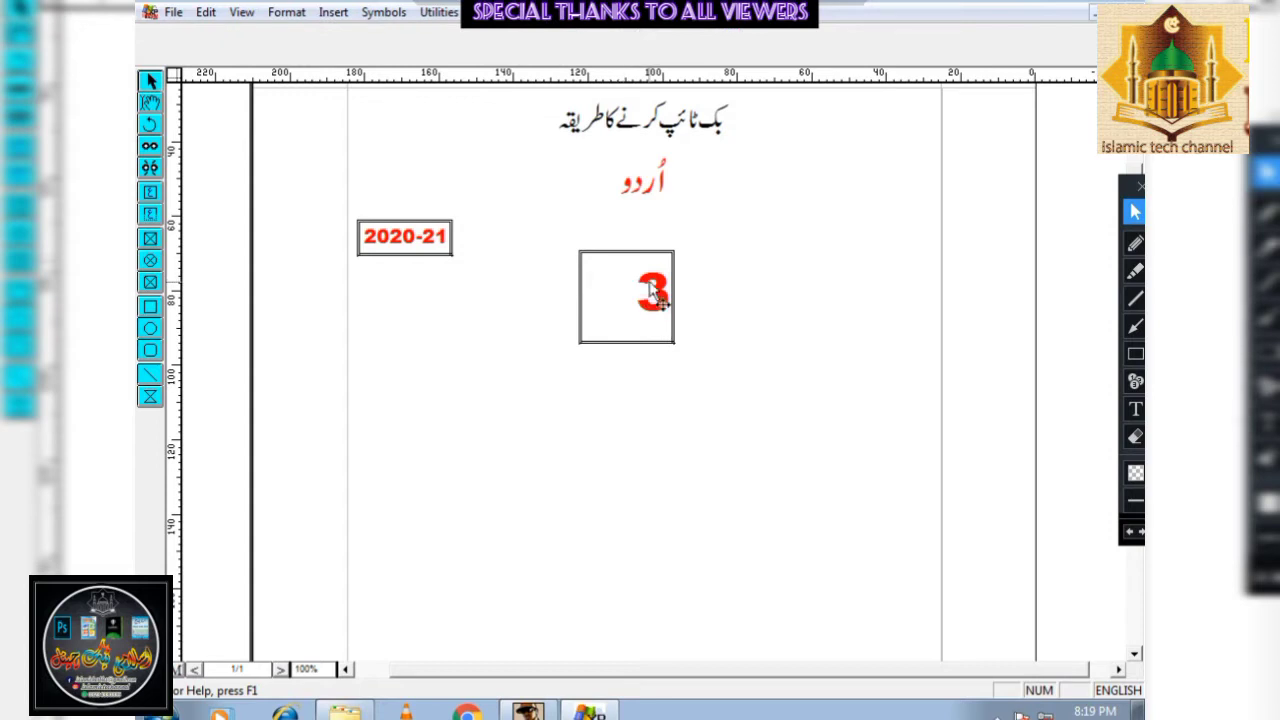
Centre the large 3 horizontally within its frame
left_click(150, 103)
left_click(624, 297)
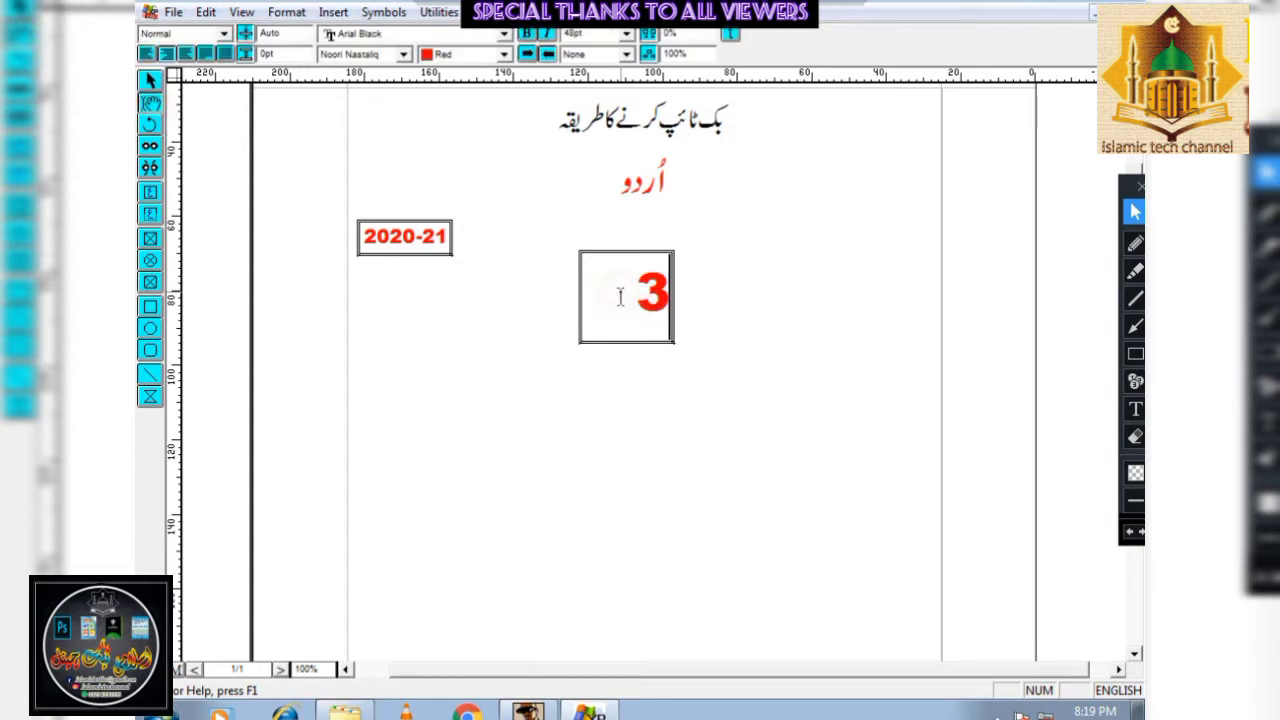
key("ctrl+a")
key("ctrl+shift+c")
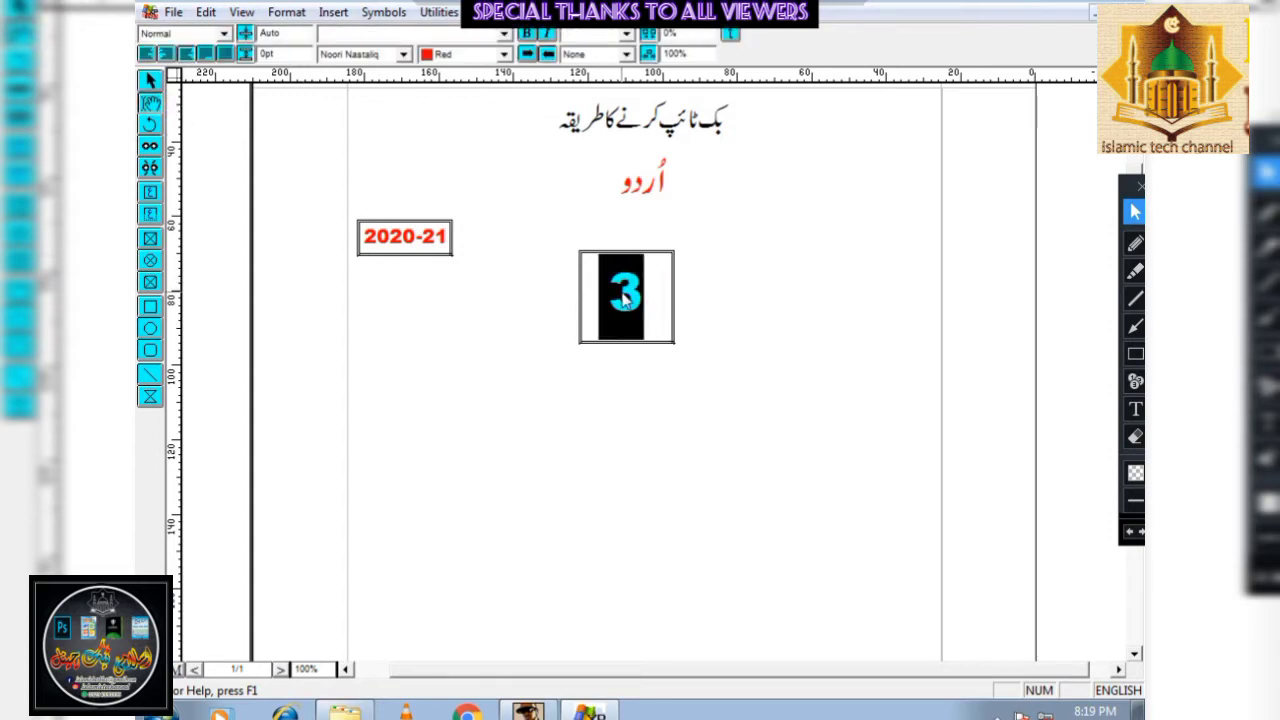
Remove the border from the frame around the 3 by setting its line style to None
left_click(150, 81)
left_click(605, 285)
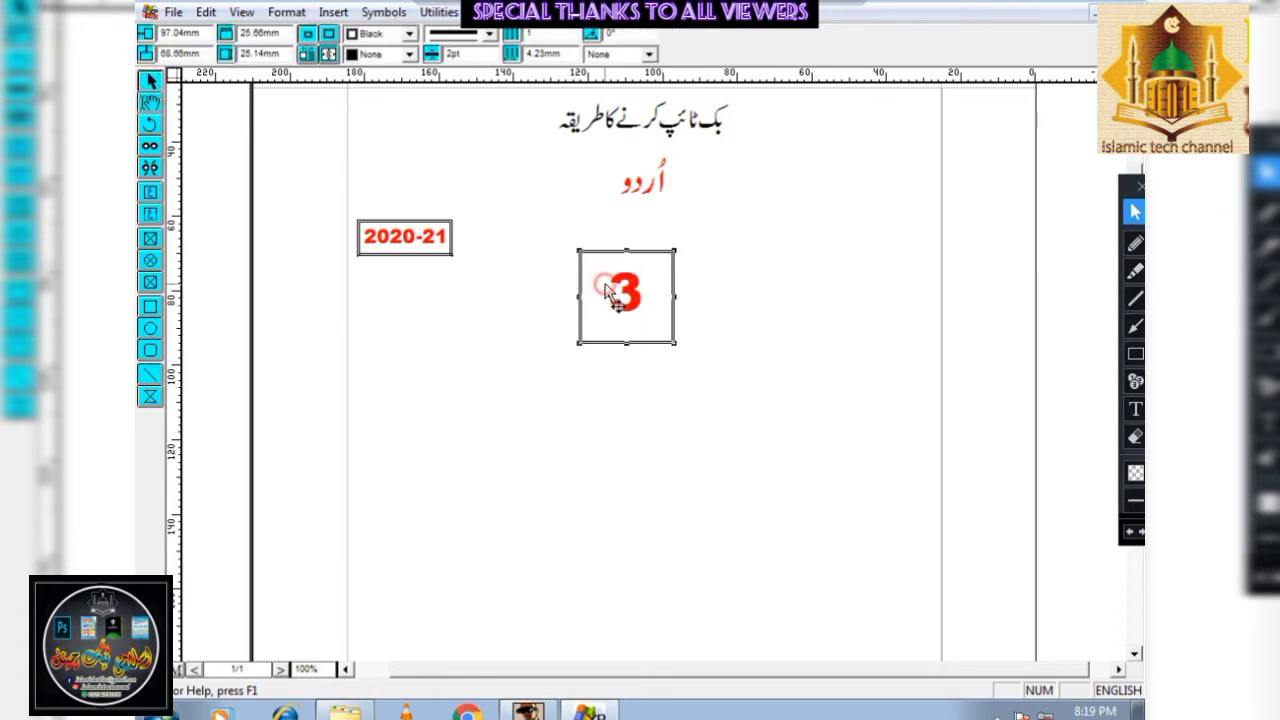
left_click(489, 34)
left_click(492, 54)
left_click(492, 54)
left_click(492, 54)
left_click(492, 54)
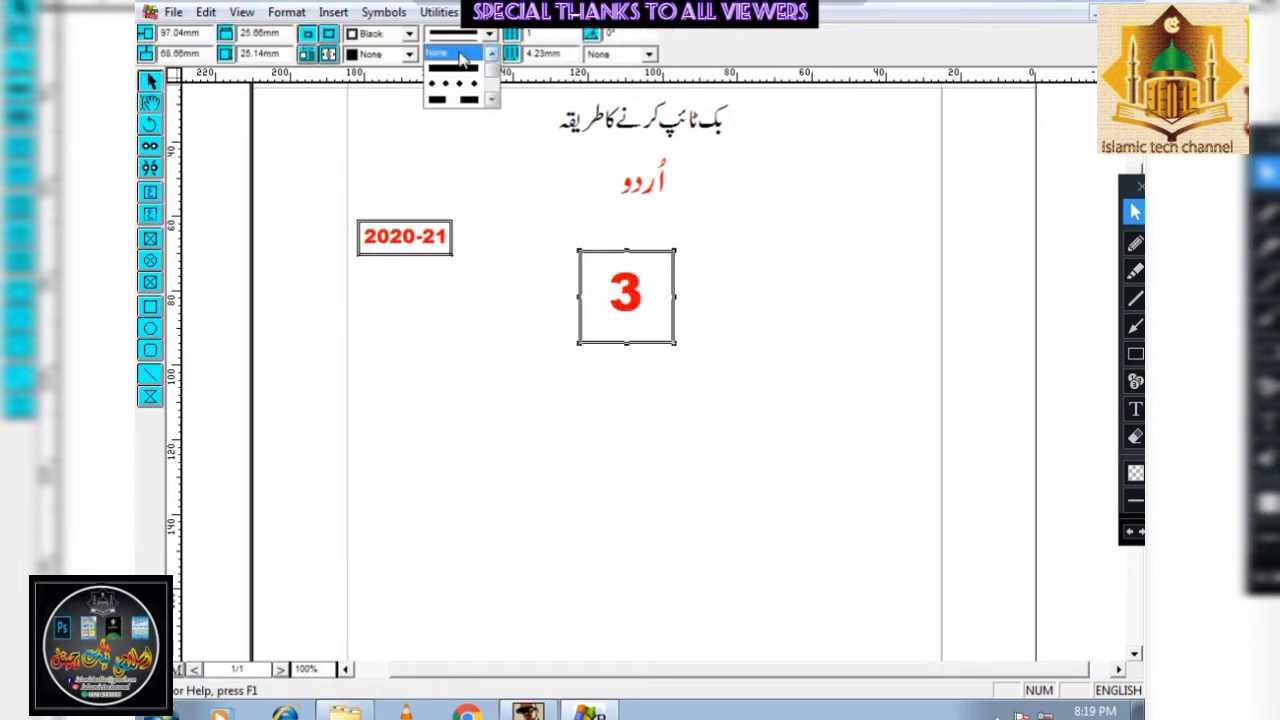
left_click(455, 52)
Select the red word اُردو below the heading and enlarge it to 66 pt
left_click(151, 102)
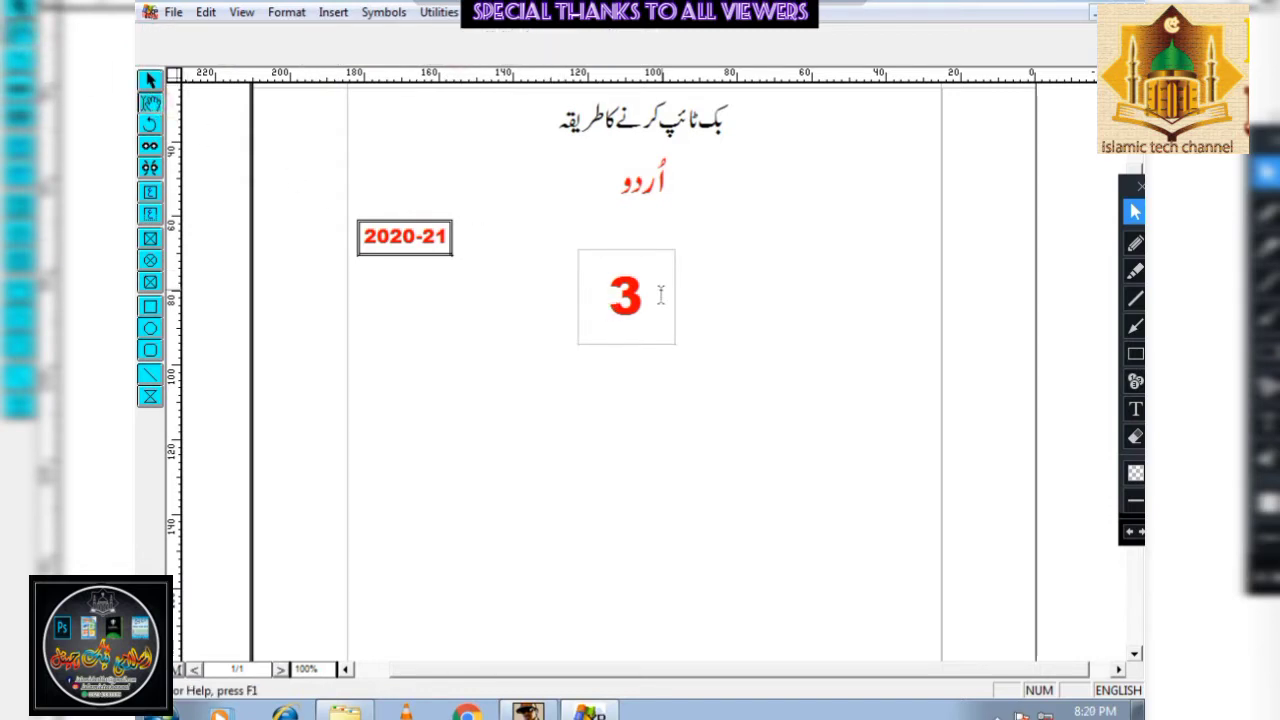
left_click(645, 200)
key("shift+Up")
key("shift+Left")
key("shift+Left")
key("shift+Left")
key("shift+Left")
key("shift+Left")
key("shift+Left")
key("shift+Left")
key("shift+Left")
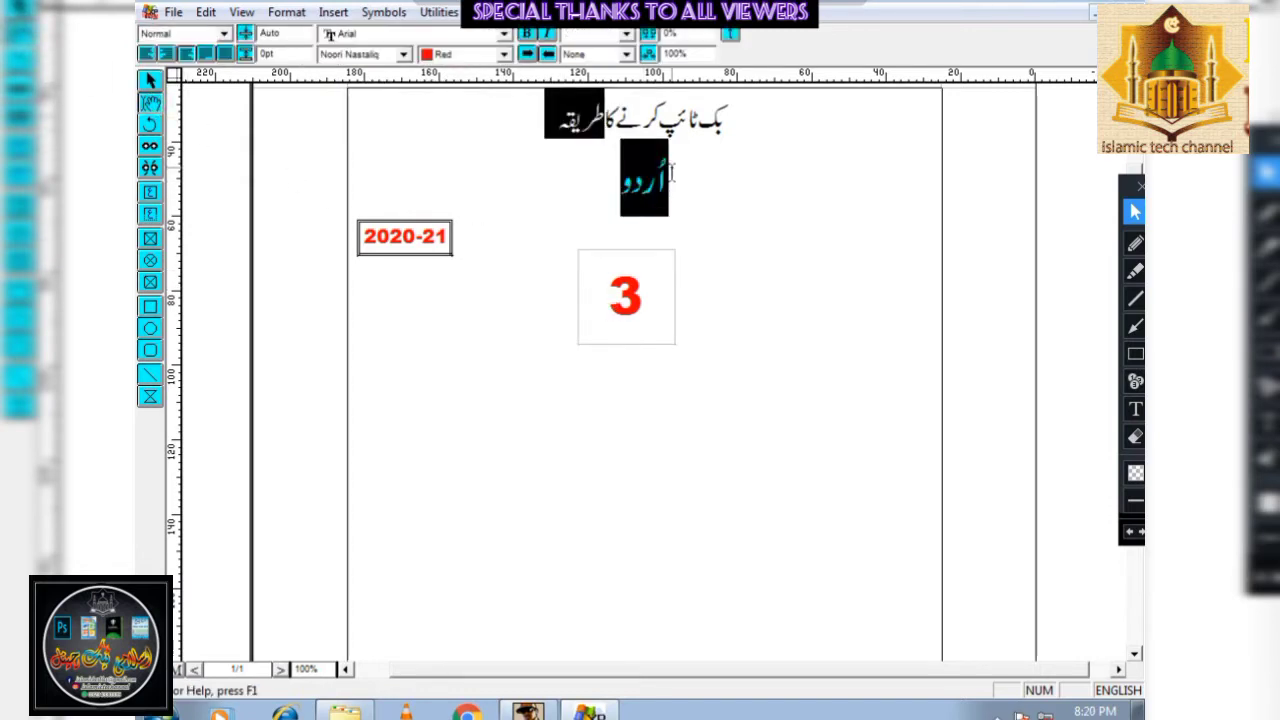
key("shift+Right")
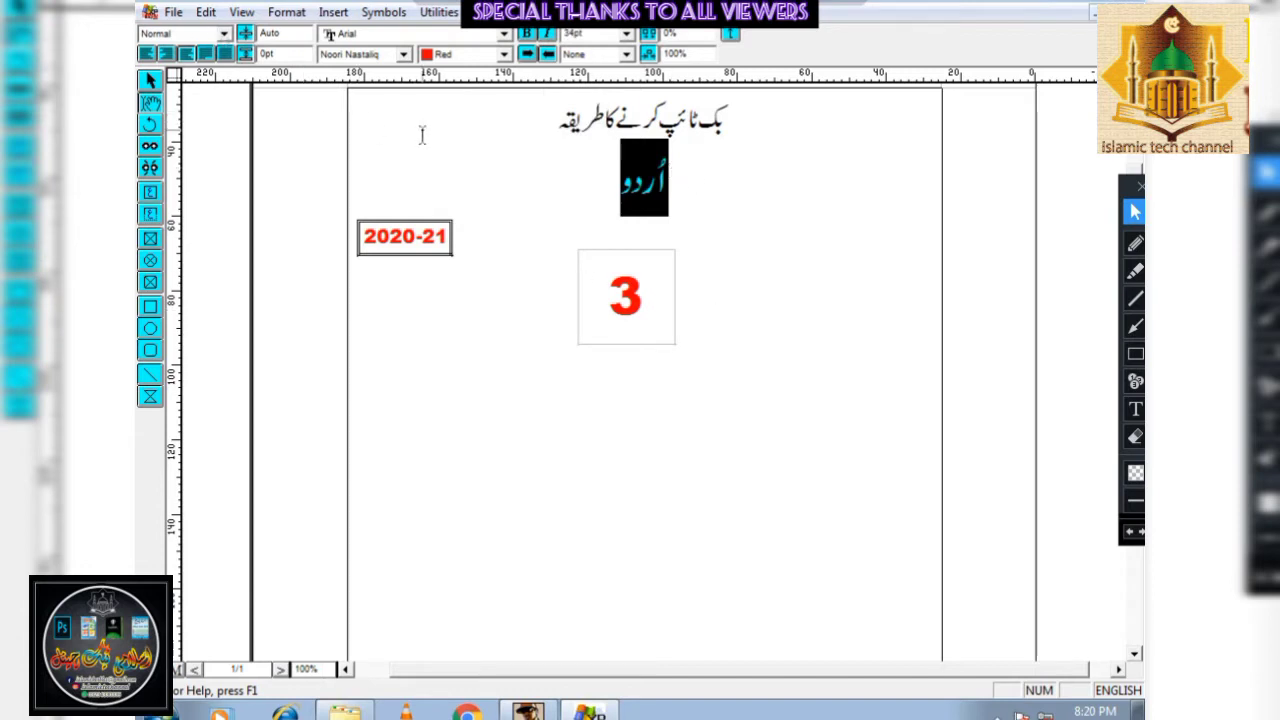
key("ctrl+]")
key("ctrl+]")
key("ctrl+]")
key("ctrl+]")
key("ctrl+]")
key("ctrl+]")
key("ctrl+]")
key("ctrl+]")
key("ctrl+]")
key("ctrl+]")
key("ctrl+]")
key("ctrl+]")
key("ctrl+]")
key("ctrl+]")
key("ctrl+]")
key("ctrl+]")
key("ctrl+]")
key("ctrl+]")
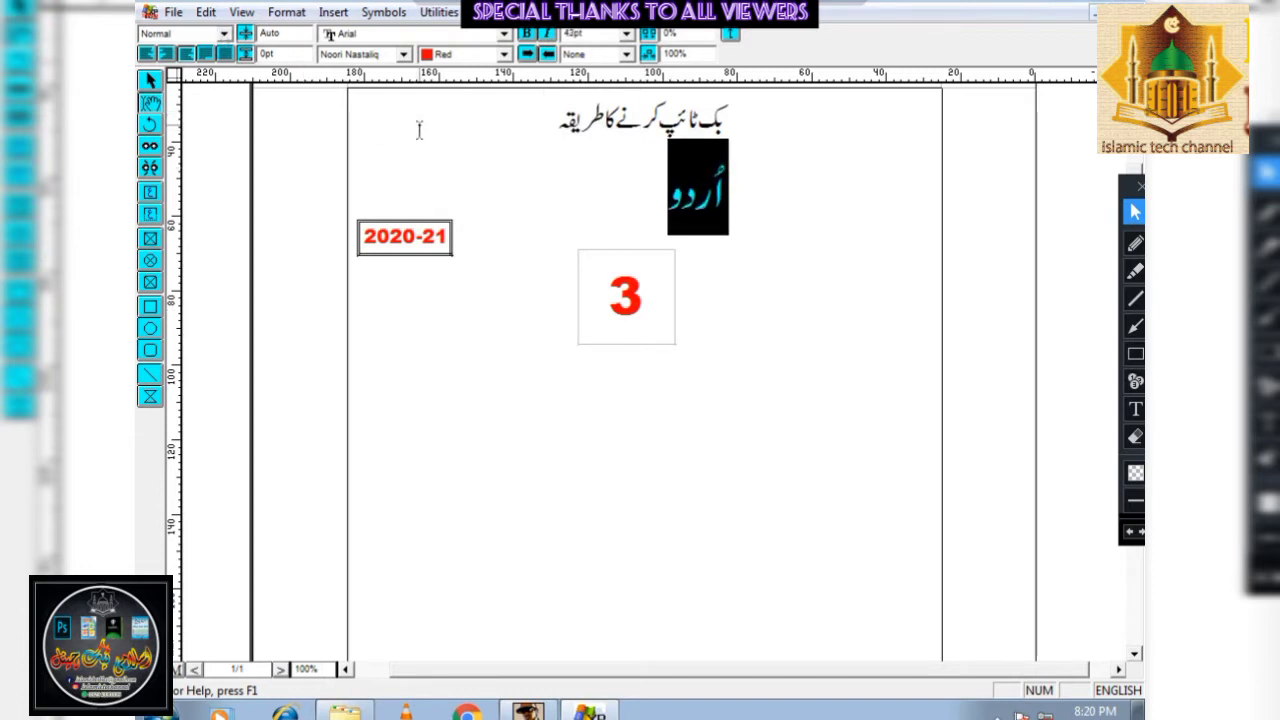
key("ctrl+]")
key("ctrl+]")
key("ctrl+]")
key("ctrl+]")
key("ctrl+]")
key("ctrl+]")
key("ctrl+]")
key("ctrl+]")
key("ctrl+]")
key("ctrl+]")
key("ctrl+]")
key("ctrl+]")
key("ctrl+]")
key("ctrl+]")
key("ctrl+]")
key("ctrl+]")
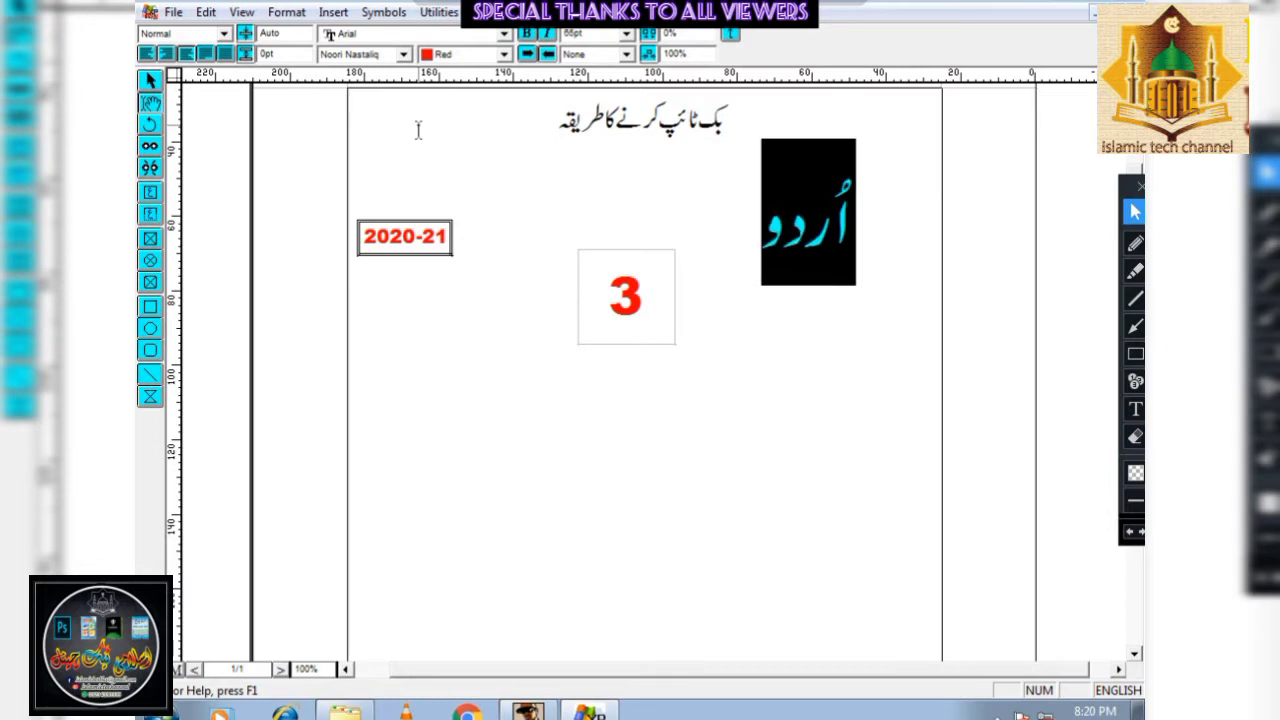
key("ctrl+y")
key("Escape")
Move the frame with the large 3 below the word اُردو, and lower the 2020-21 box to sit beside that frame
left_click(755, 239)
left_click_drag(862, 226, 772, 232)
left_click(509, 257)
left_click(594, 281)
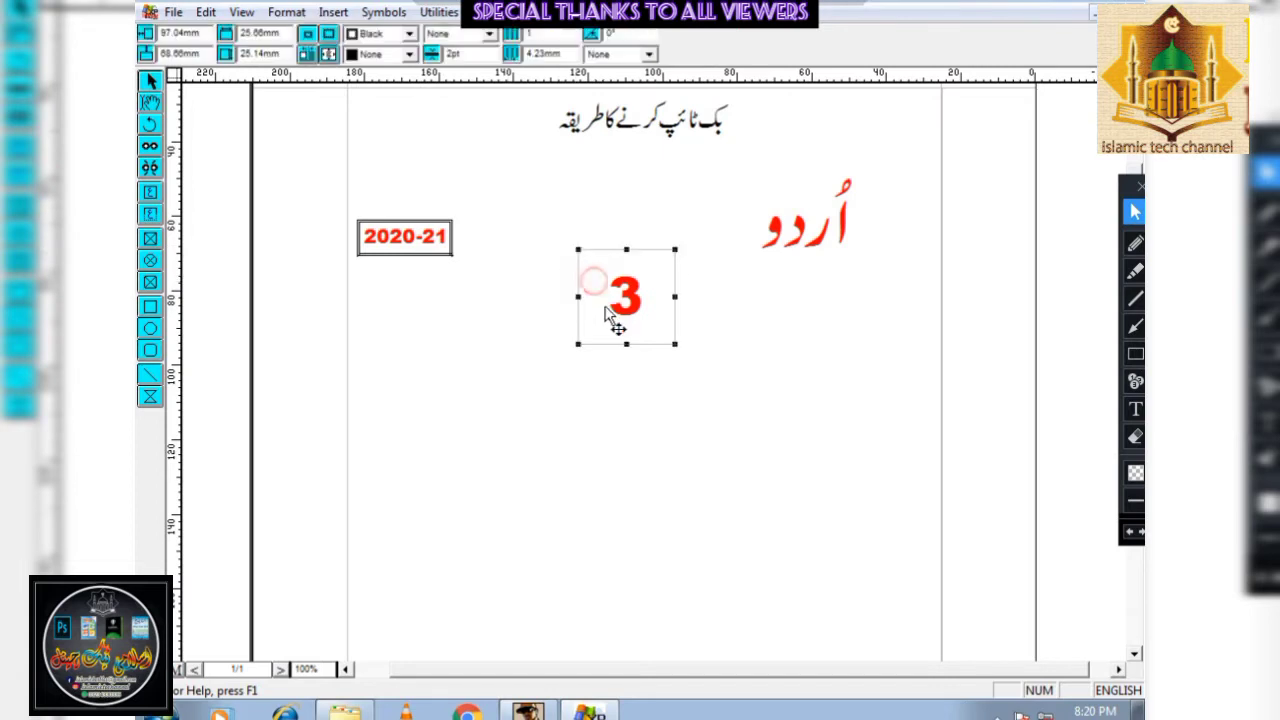
left_click_drag(605, 313, 607, 345)
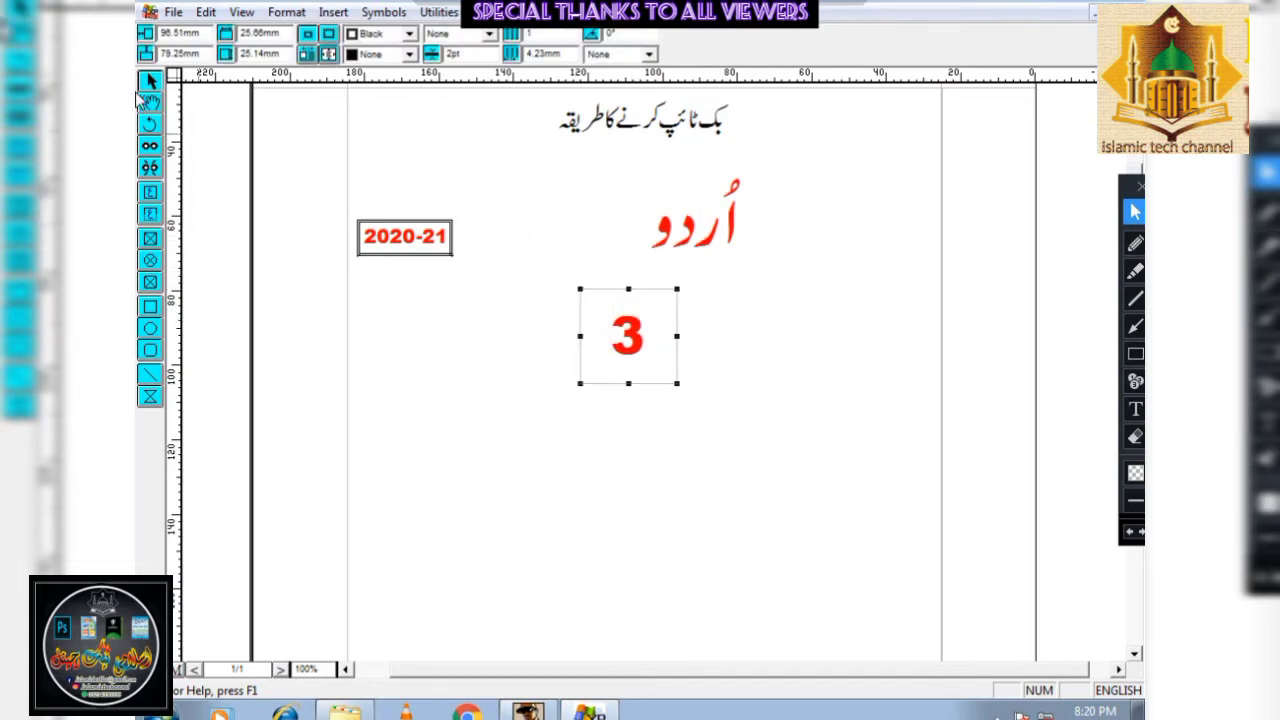
left_click(151, 106)
left_click(672, 258)
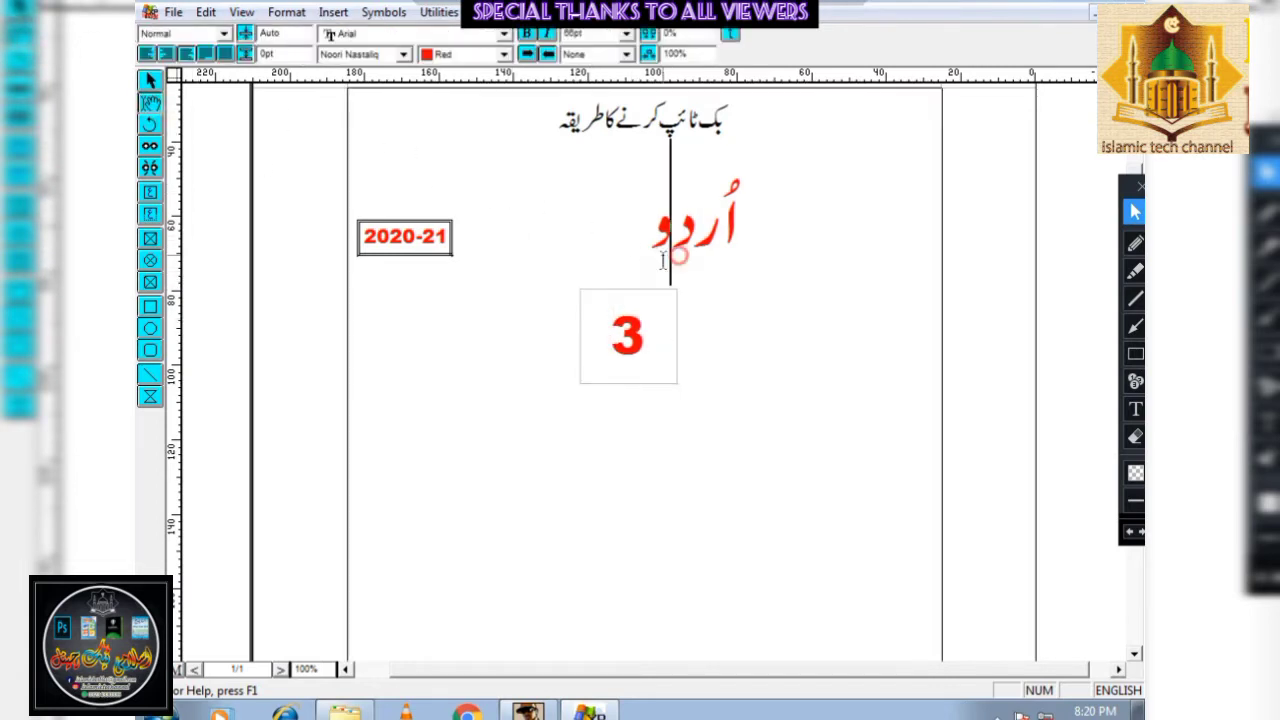
left_click(150, 84)
left_click_drag(402, 234, 405, 290)
Delete the large red word اُردو from the page text below the heading
left_click(151, 106)
left_click(674, 240)
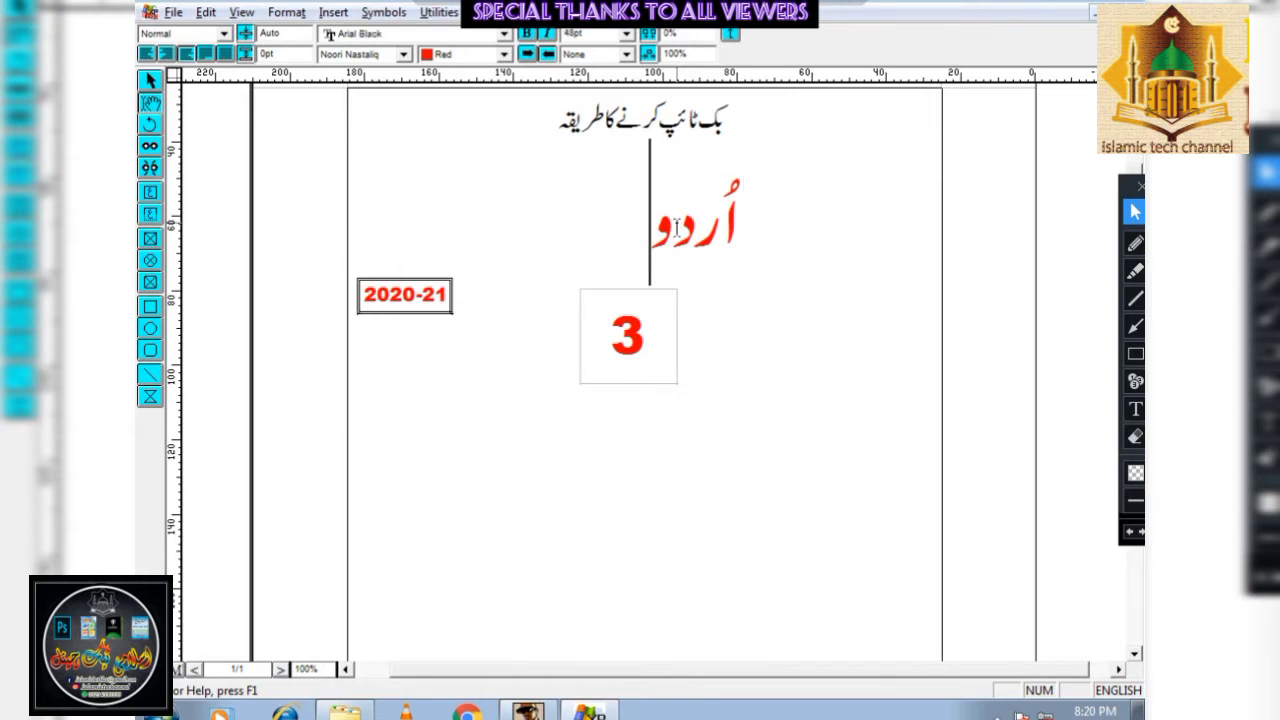
key("ctrl+a")
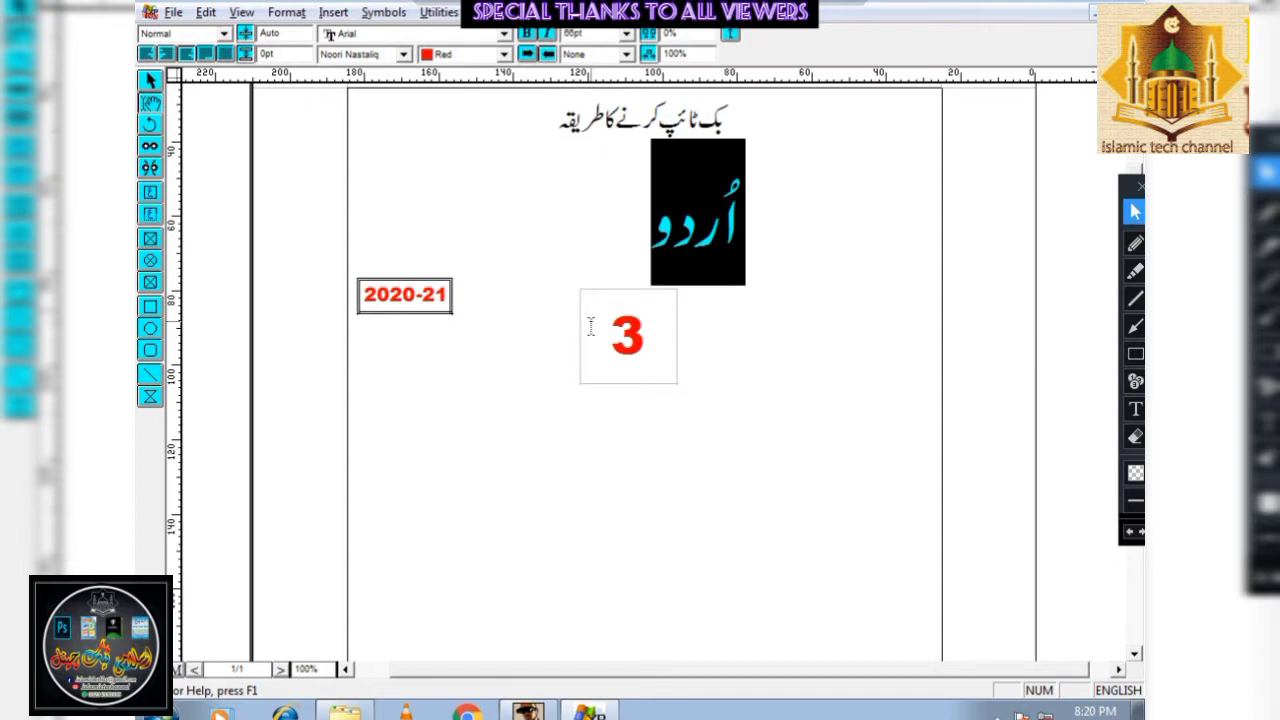
key("Delete")
Draw a title text frame about 41.8 by 23.8 mm between the heading and the 3, and enter اردو in it
left_click(150, 80)
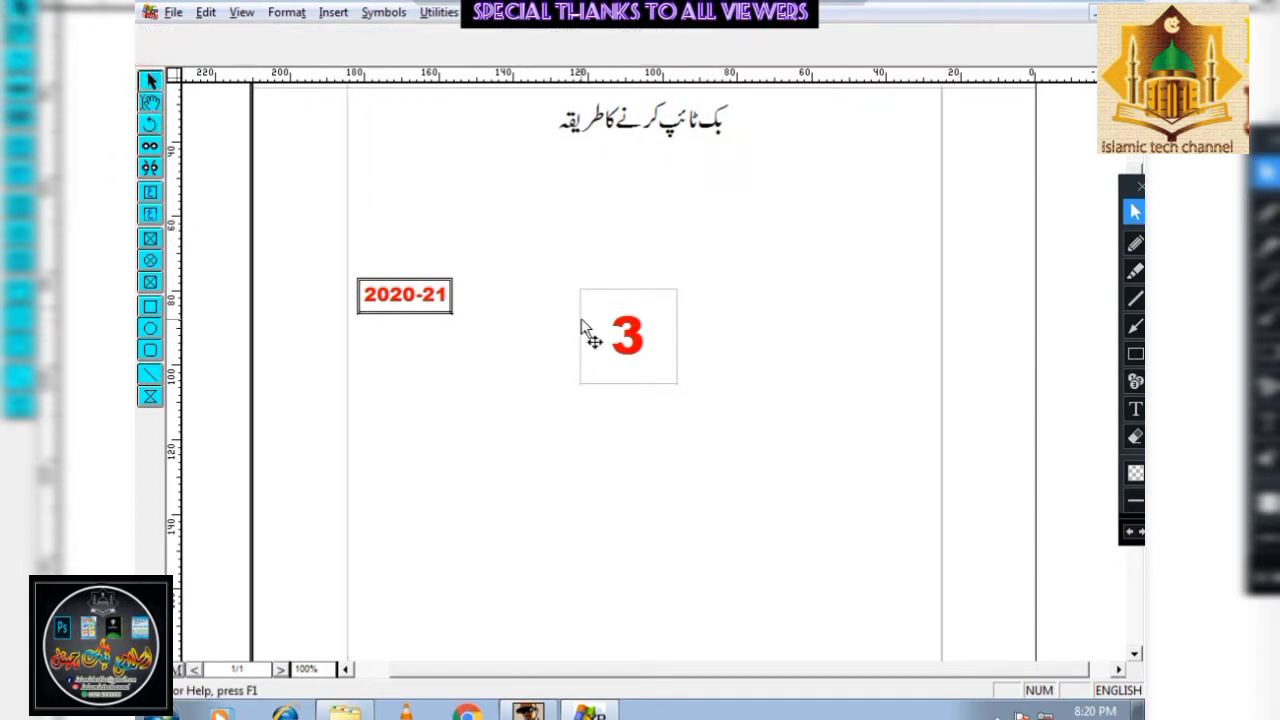
left_click(640, 365)
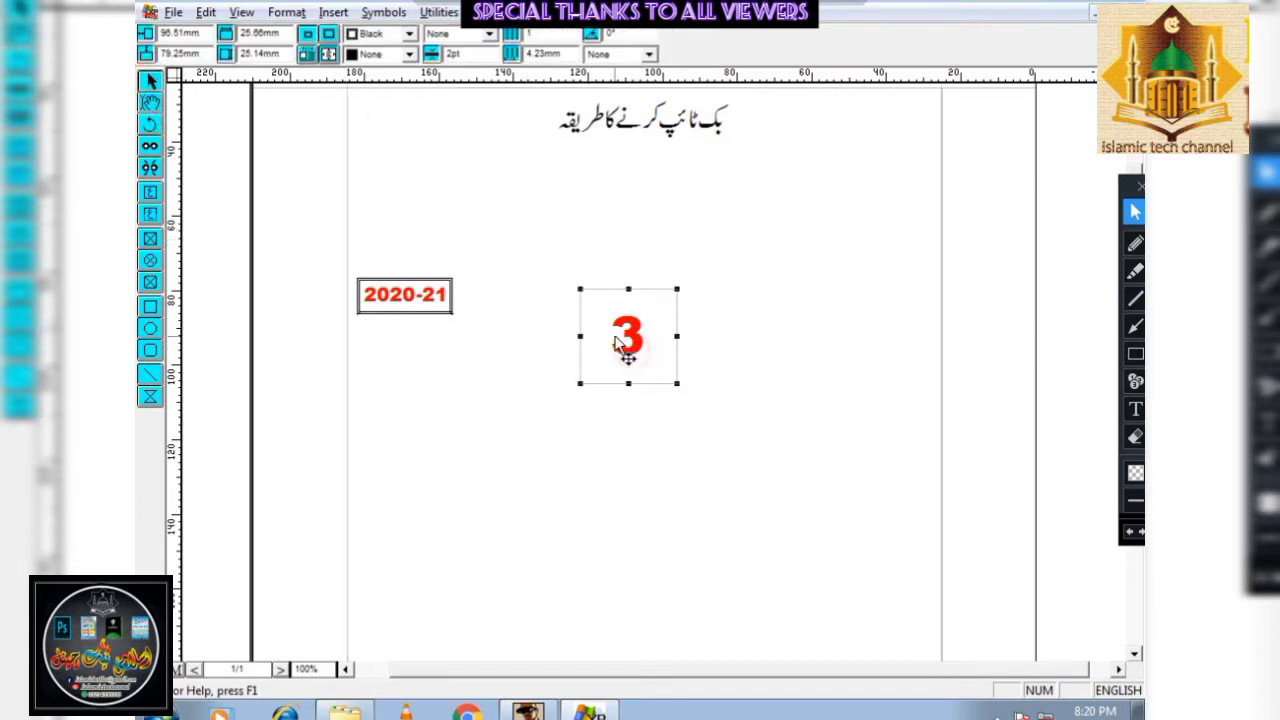
left_click(150, 192)
left_click_drag(563, 177, 718, 266)
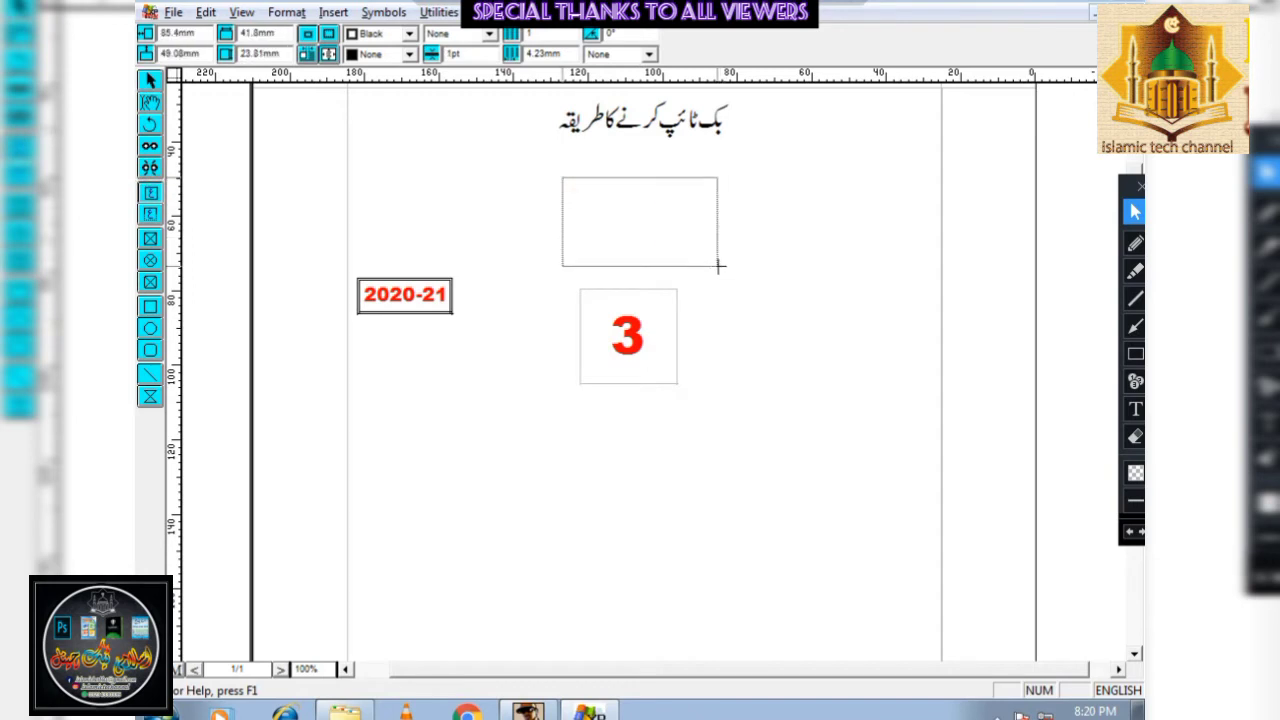
type("اردو")
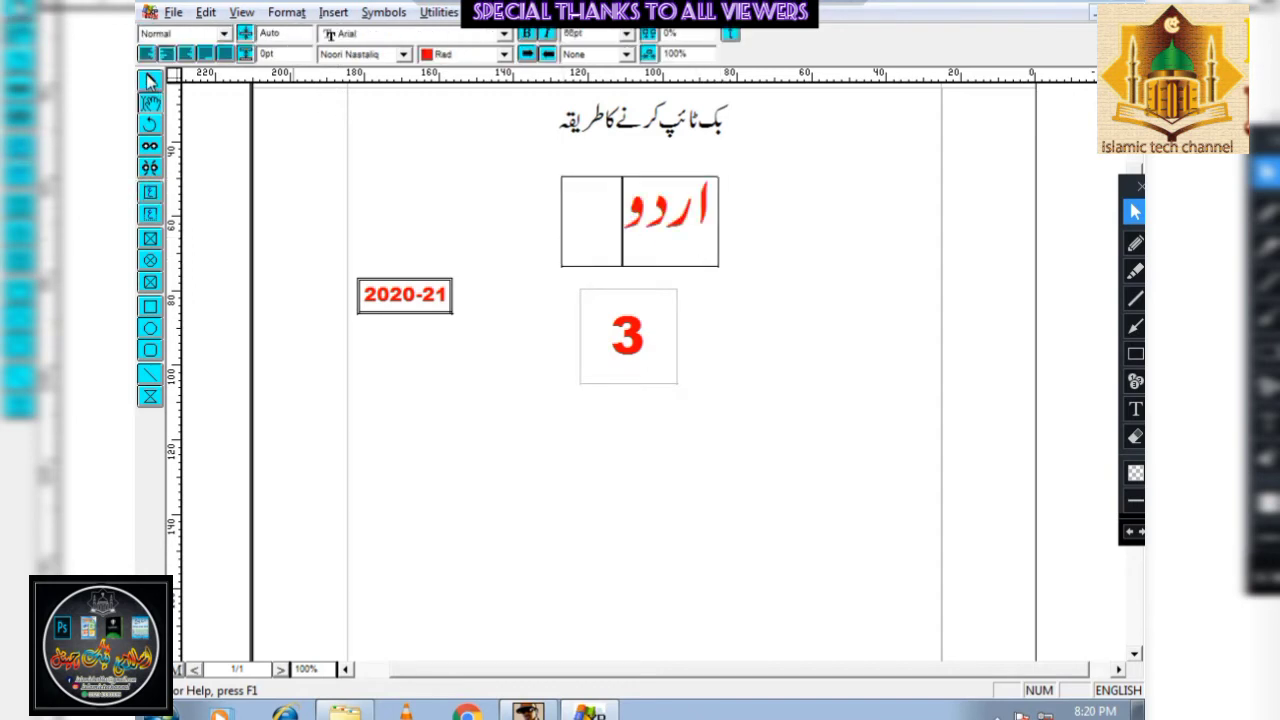
Centre the word اردو horizontally within its frame
left_click(150, 80)
left_click(637, 200)
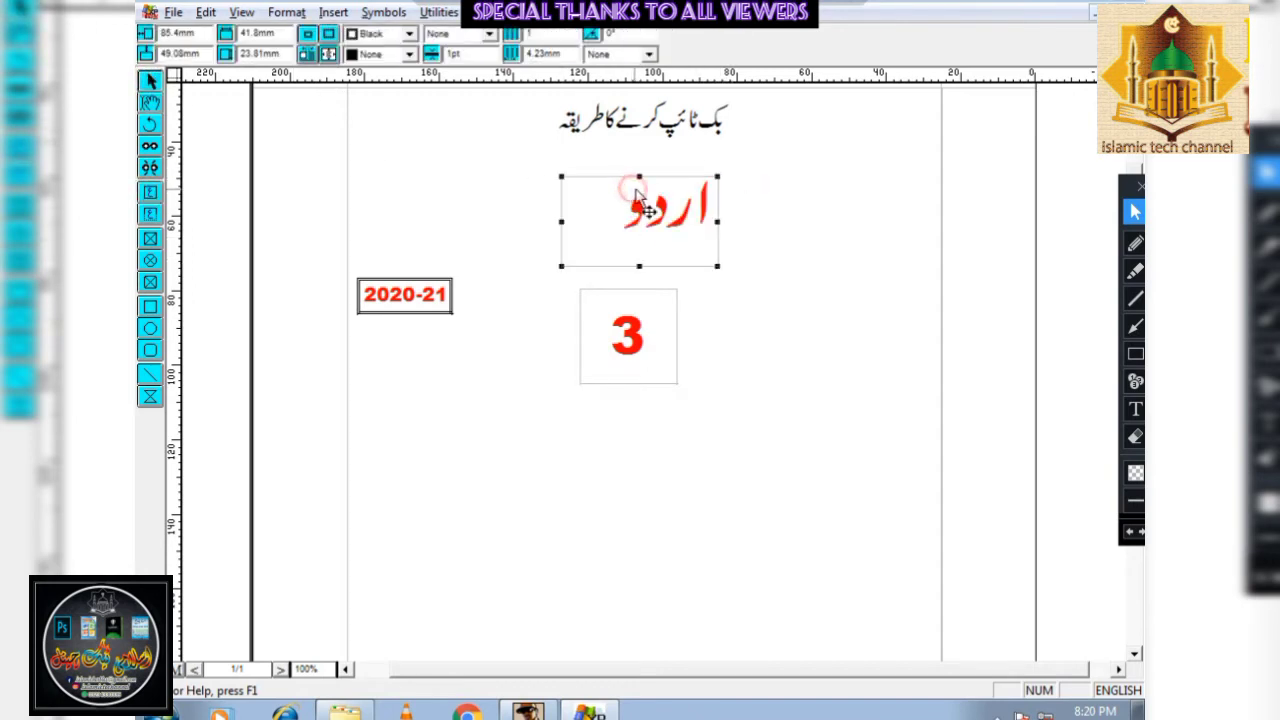
left_click(150, 102)
double_click(705, 212)
key("ctrl+shift+c")
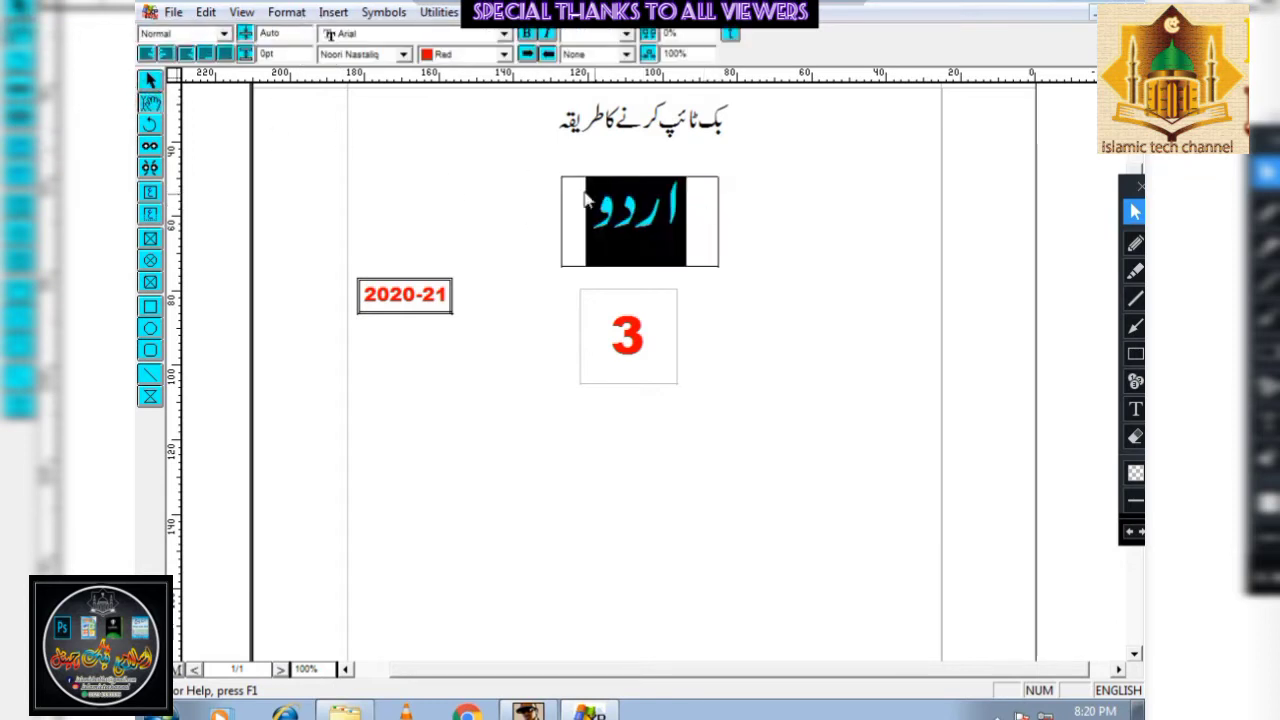
Switch the keyboard to Urdu and insert a diacritic after the alef of the framed word اردو
left_click(207, 108)
key("Right")
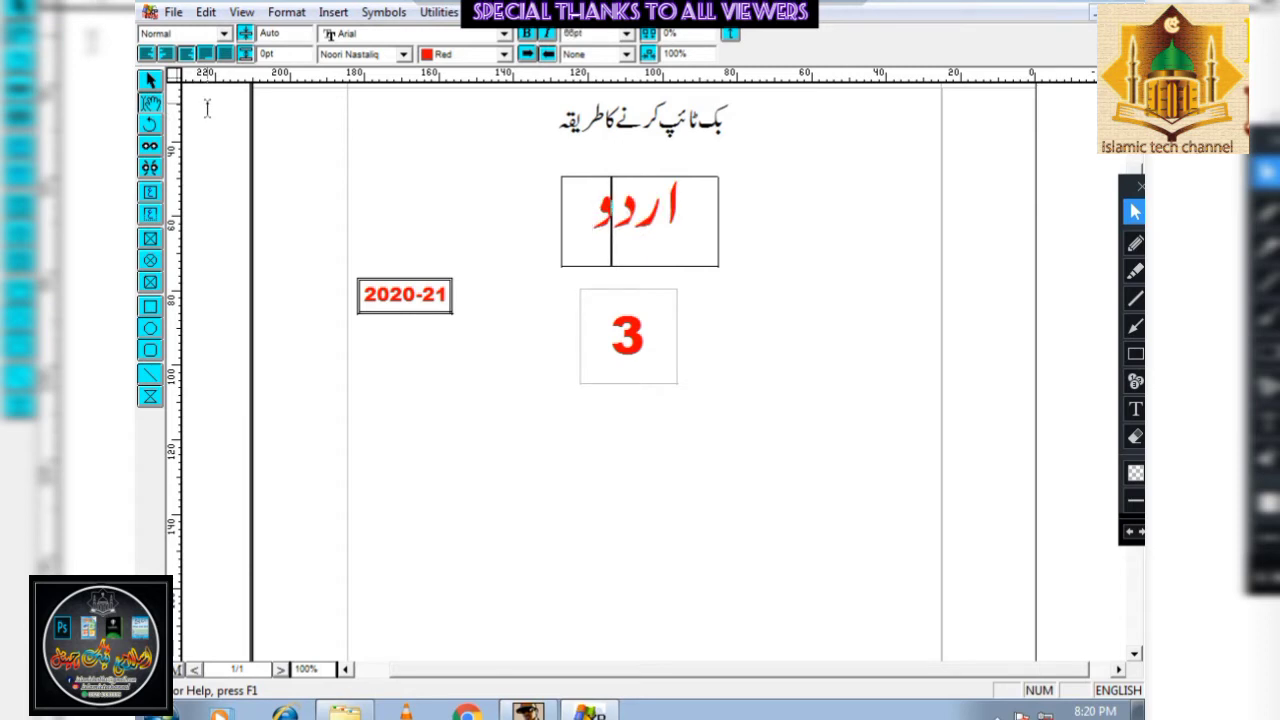
type("P")
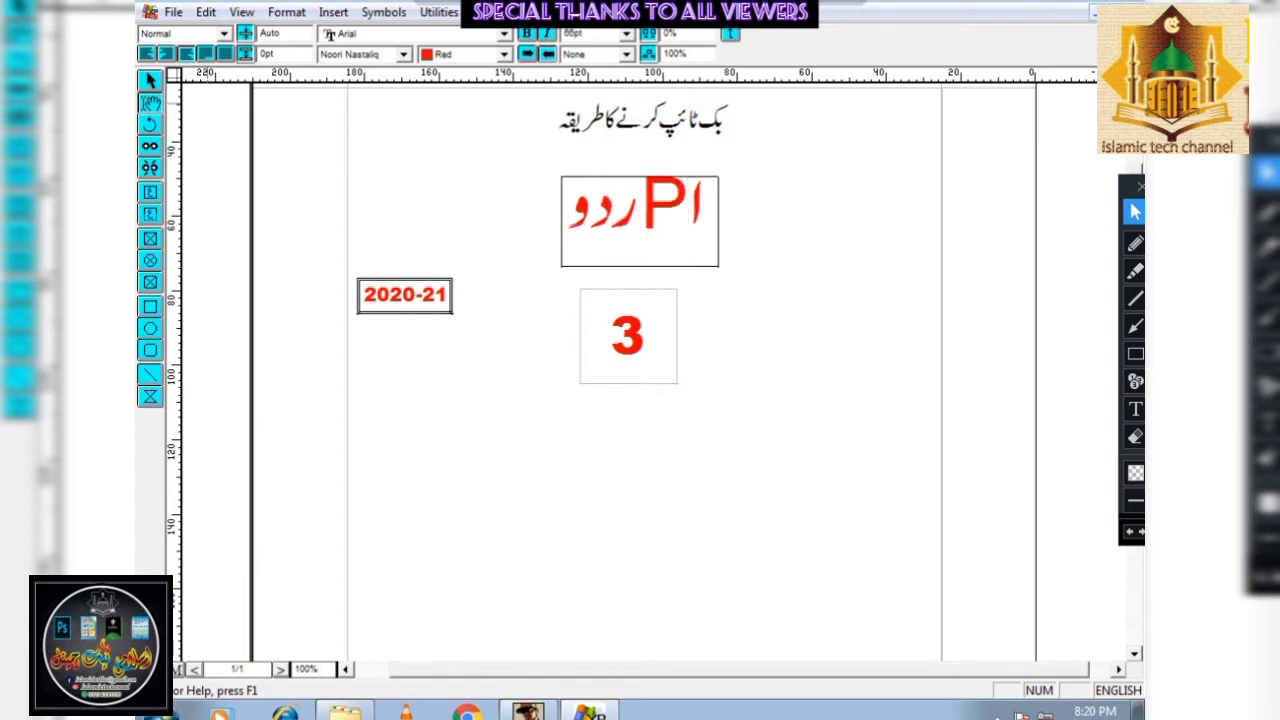
key("BackSpace")
key("alt+shift")
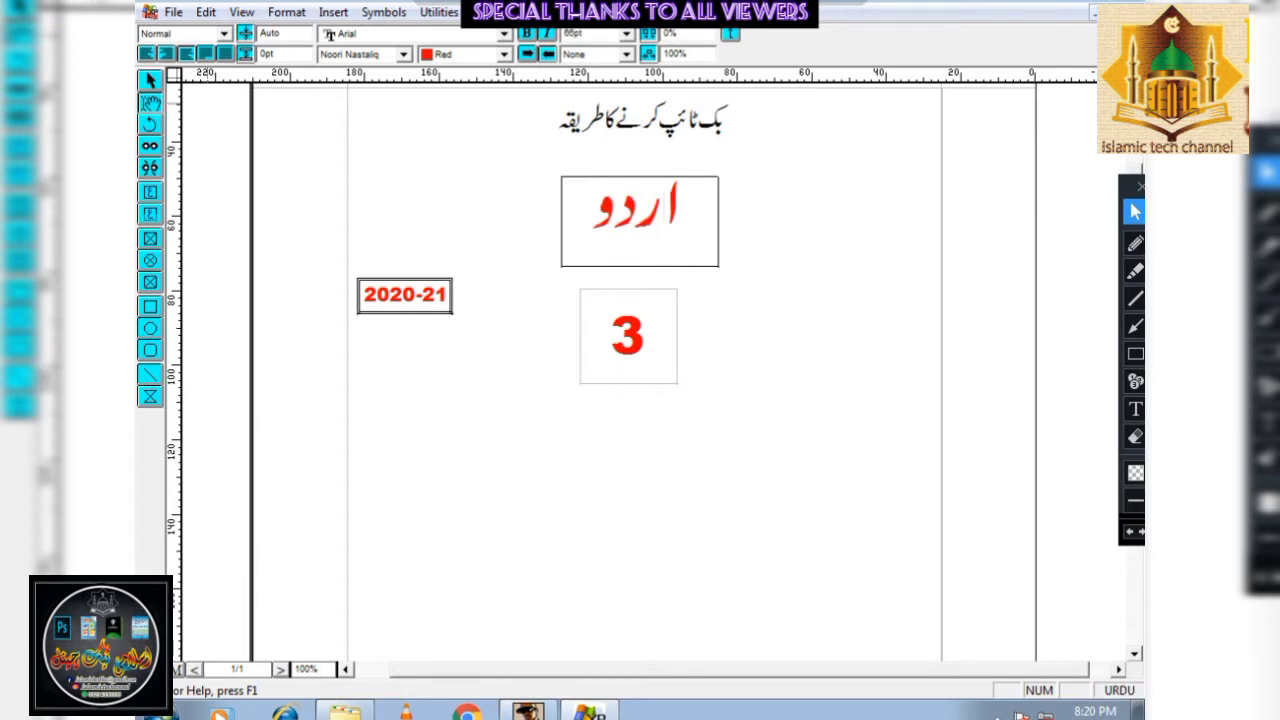
type("ٔ")
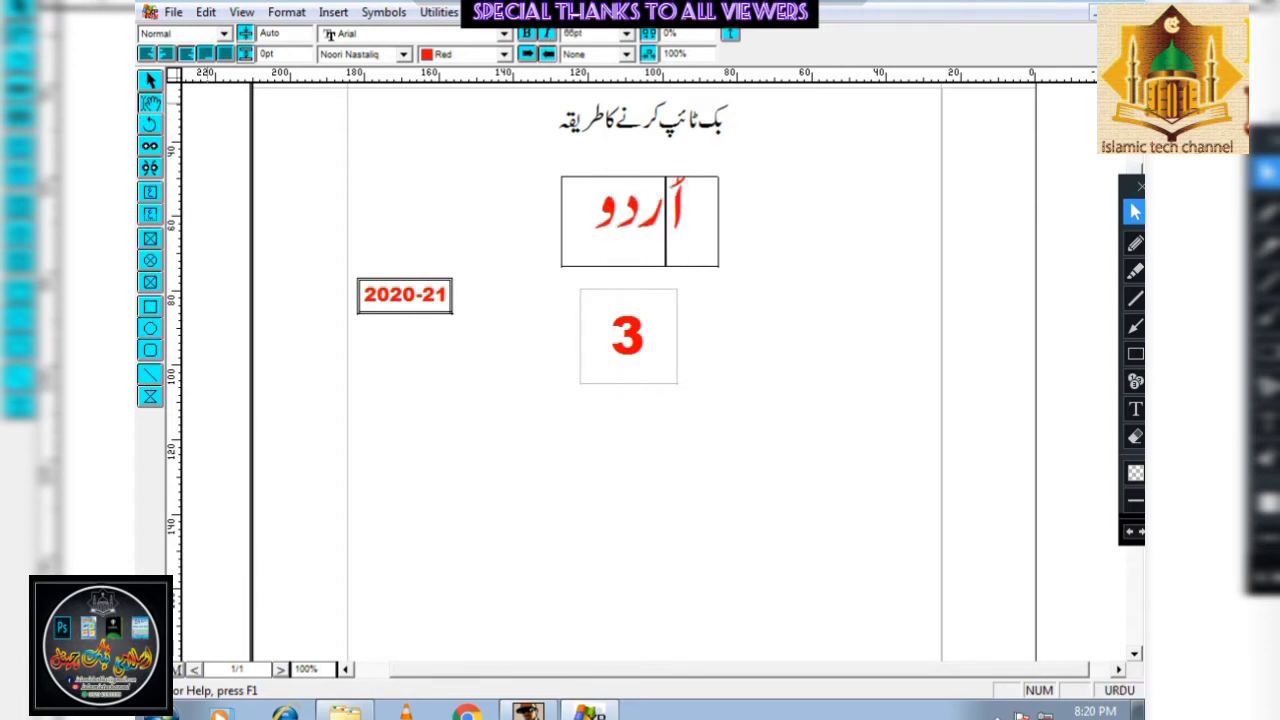
Extend the اردو frame upward to a height of about 28.8 mm
left_click(150, 80)
left_click(686, 234)
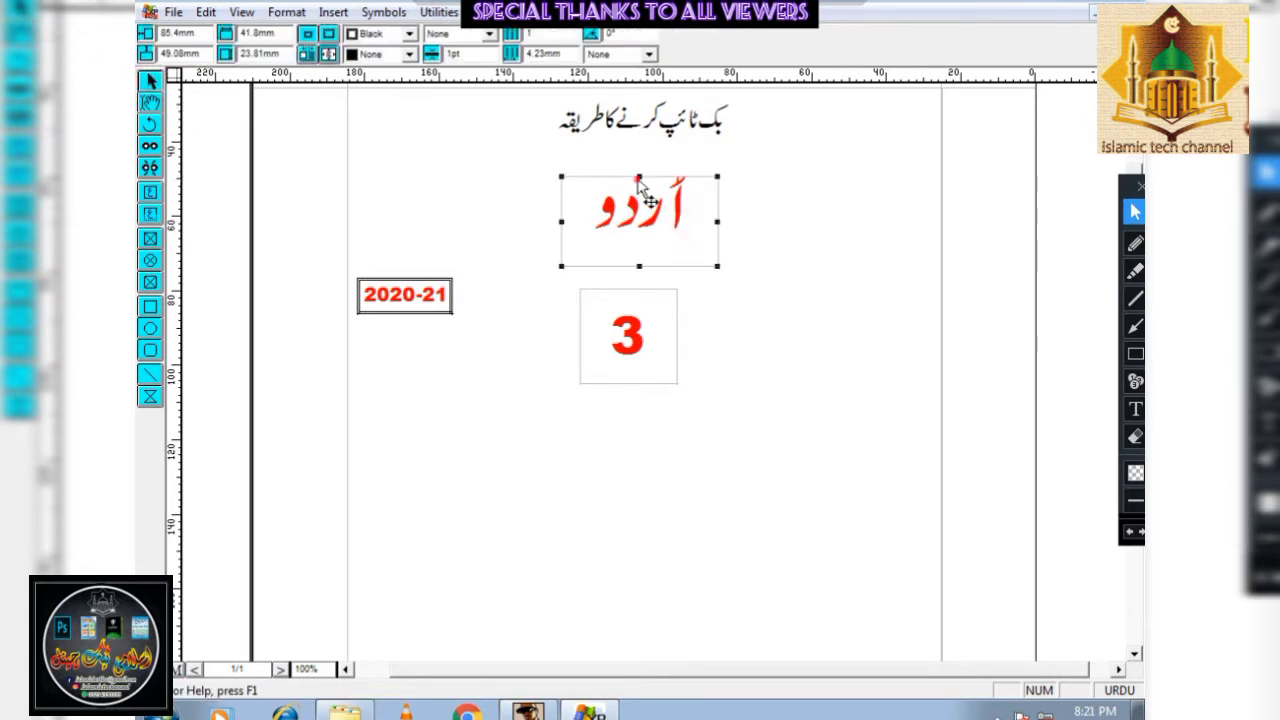
left_click_drag(640, 176, 638, 158)
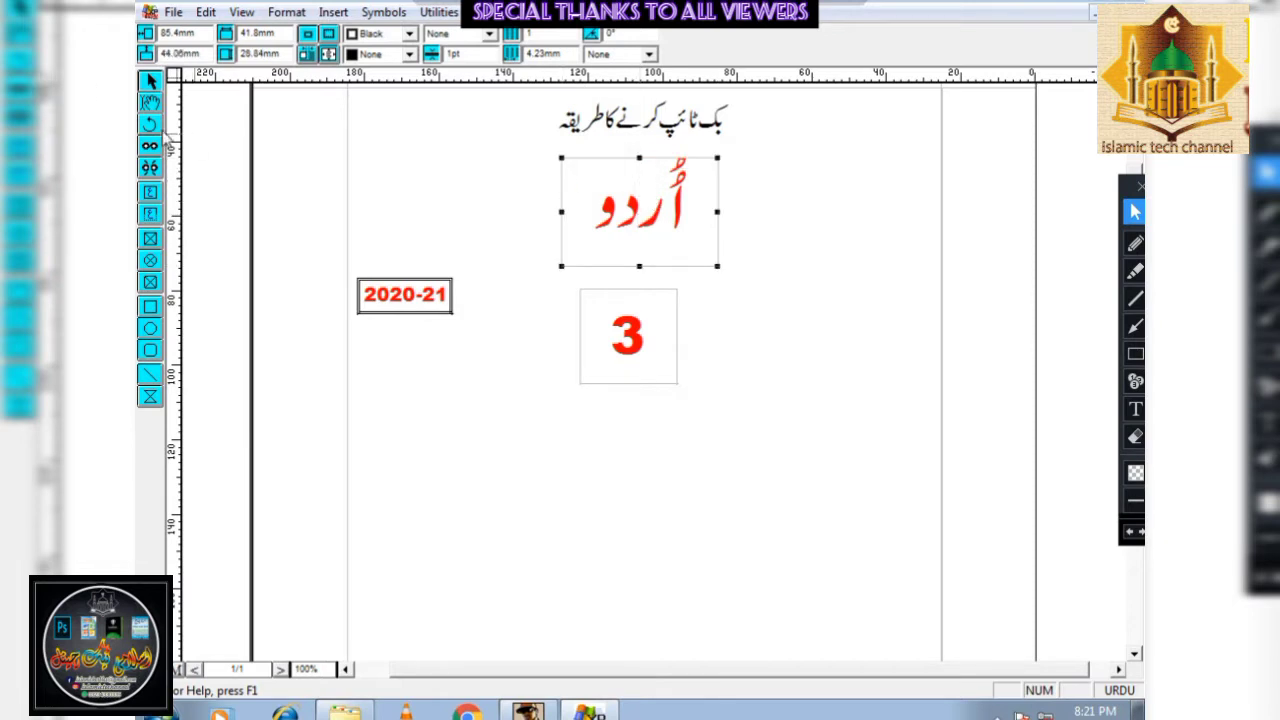
Retype the first letter so the framed word reads اُردو, and shift its frame slightly down, just above the 3
left_click(554, 190)
left_click(674, 183)
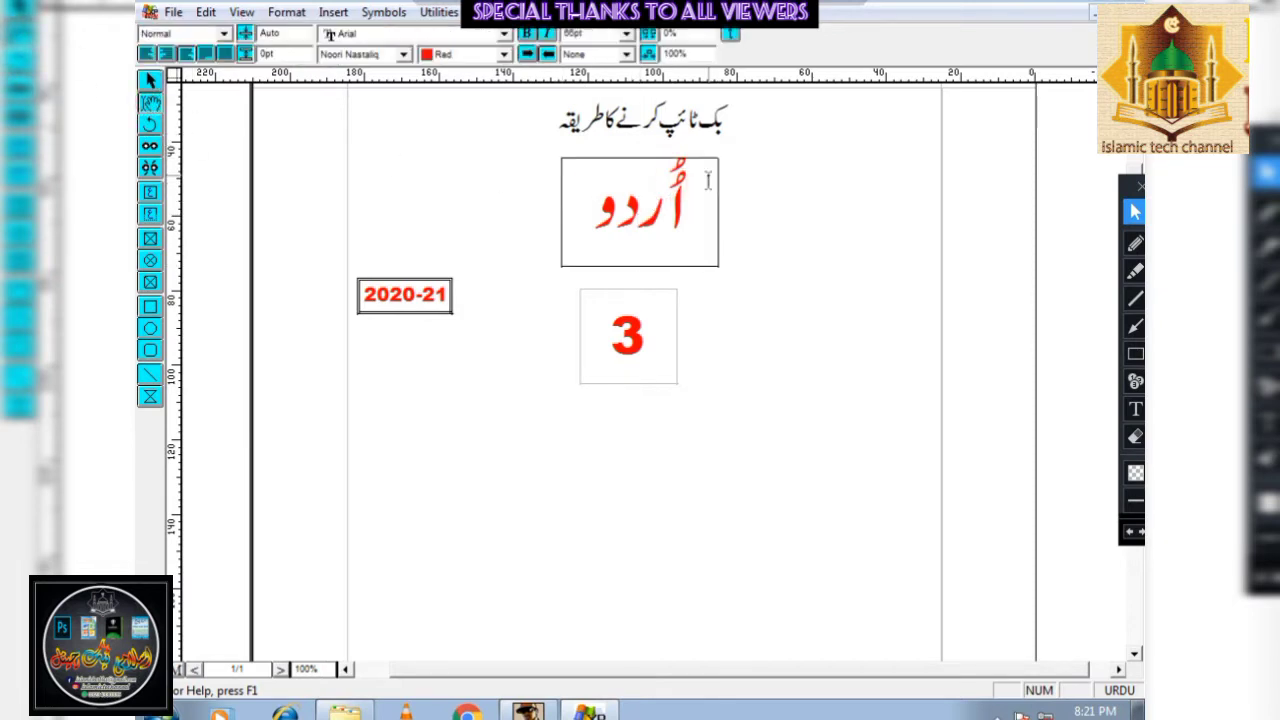
key("Delete")
key("Delete")
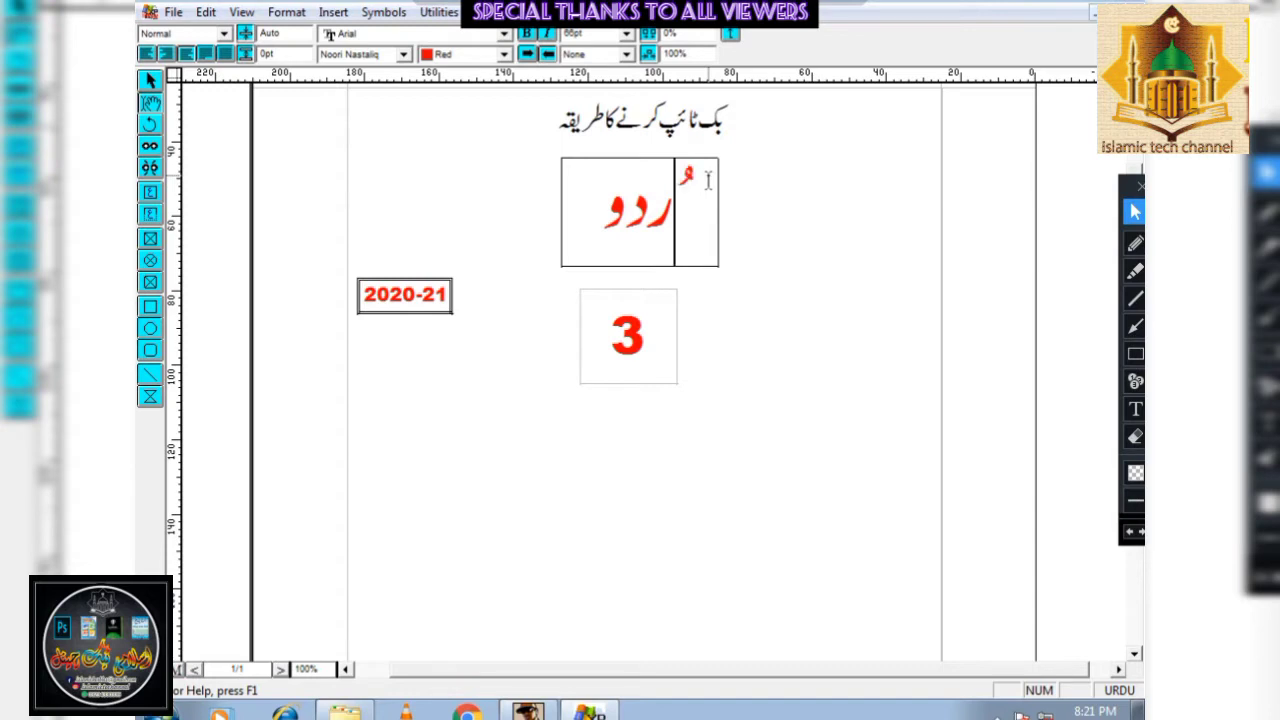
type("اُ")
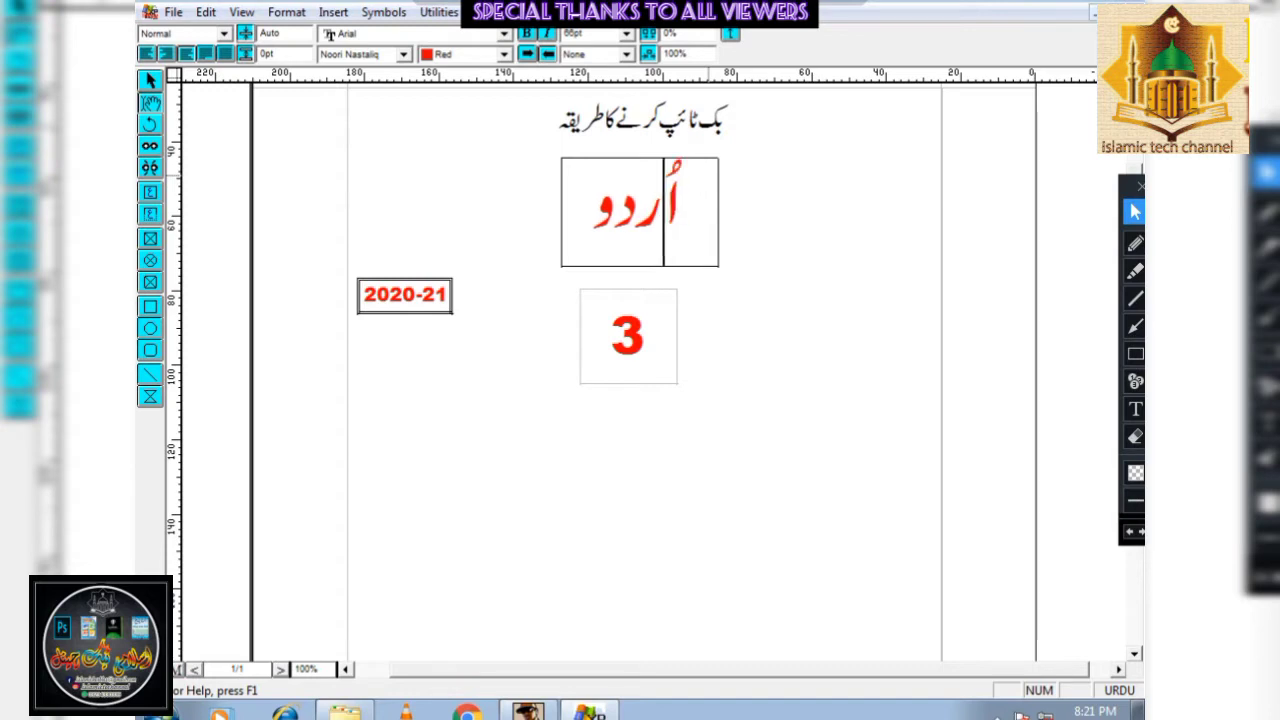
key("Left")
key("Left")
key("Left")
left_click(150, 80)
left_click_drag(662, 217, 658, 228)
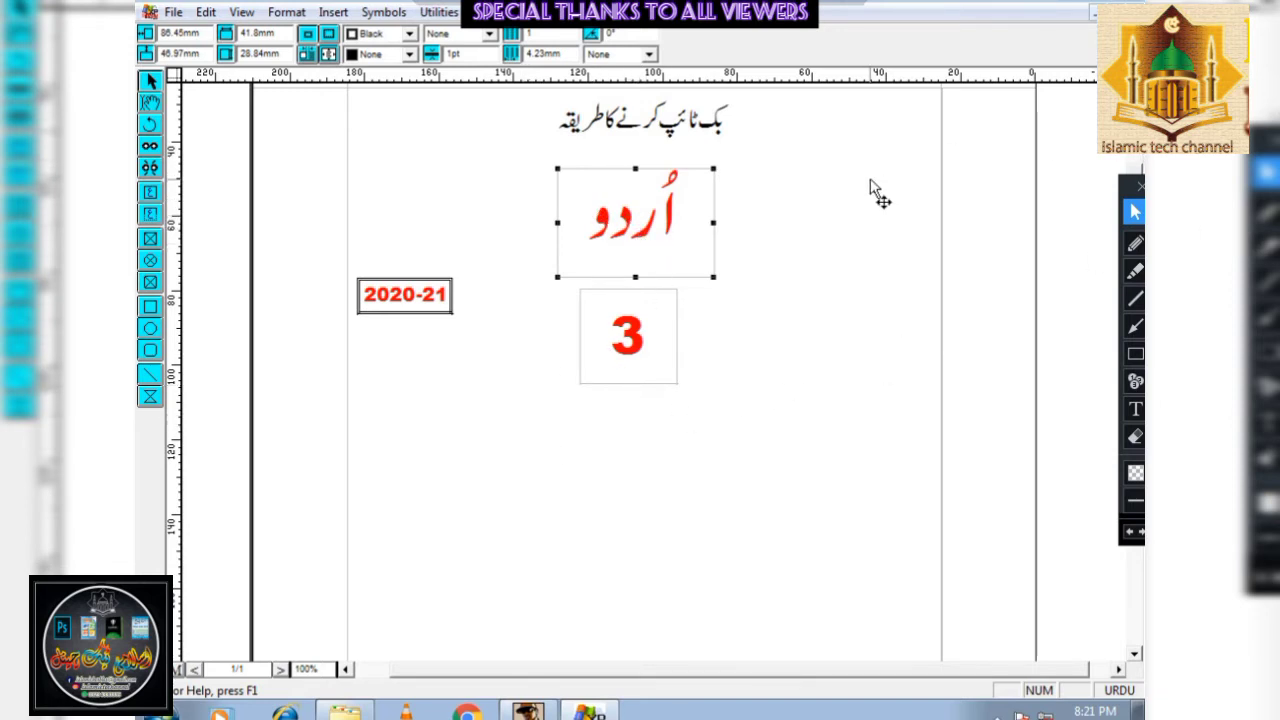
Insert blank lines in the page text below the 3 until the cursor reaches the bottom of page 1
left_click(662, 421)
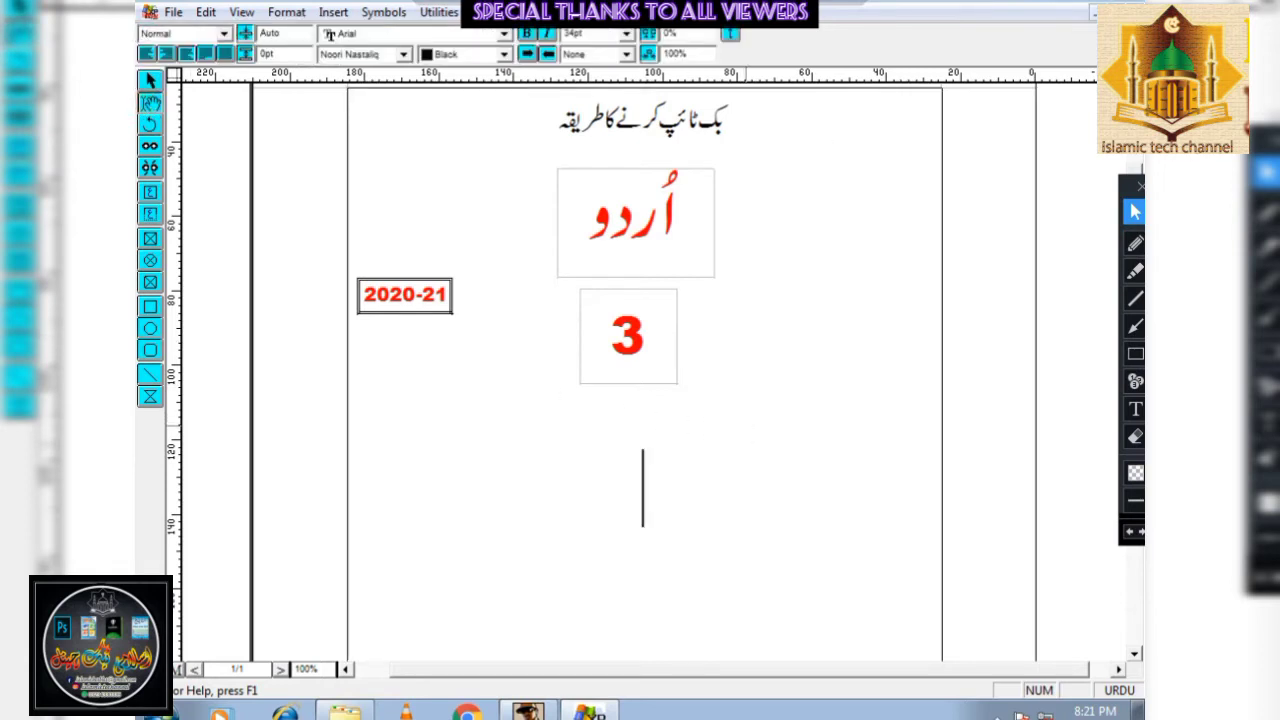
key("Return")
key("Return")
key("Return")
key("Return")
key("Return")
key("Return")
key("Return")
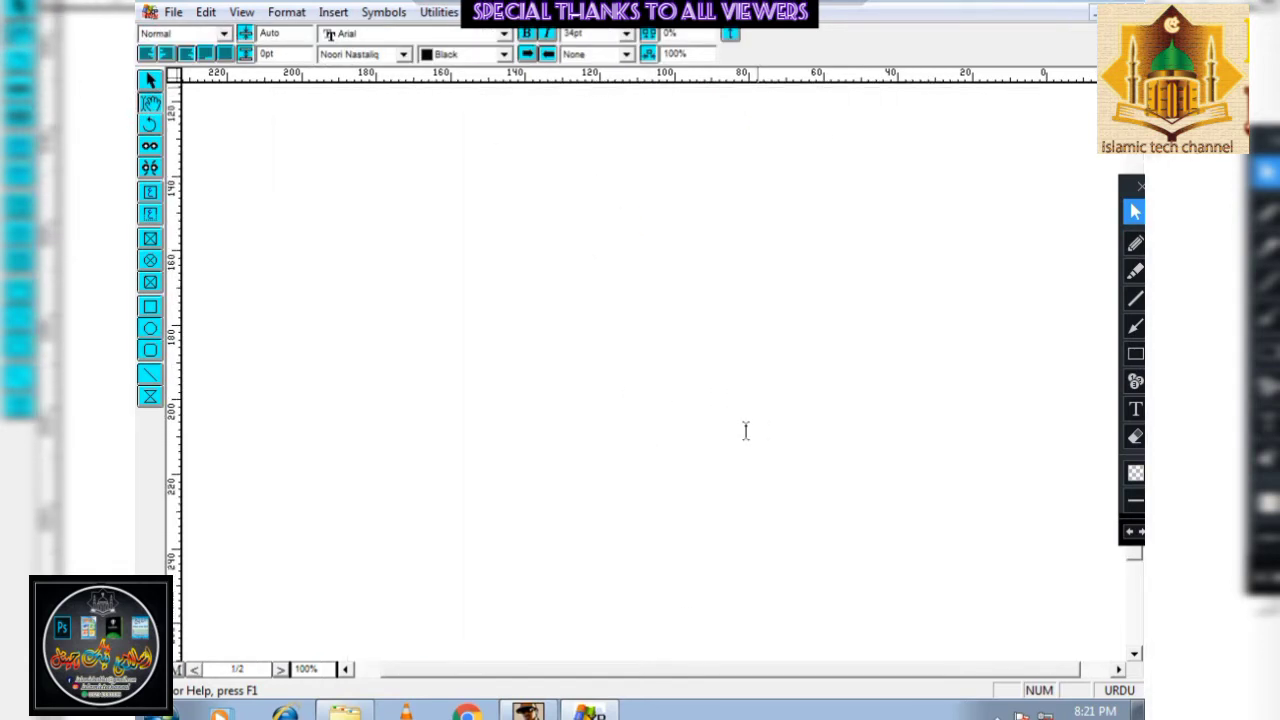
Enter the publisher line پنجاب کریکولم اینڈ ٹیکسٹ بک بورڈ، لاہور۔ at the bottom of the page
type("پنجاب")
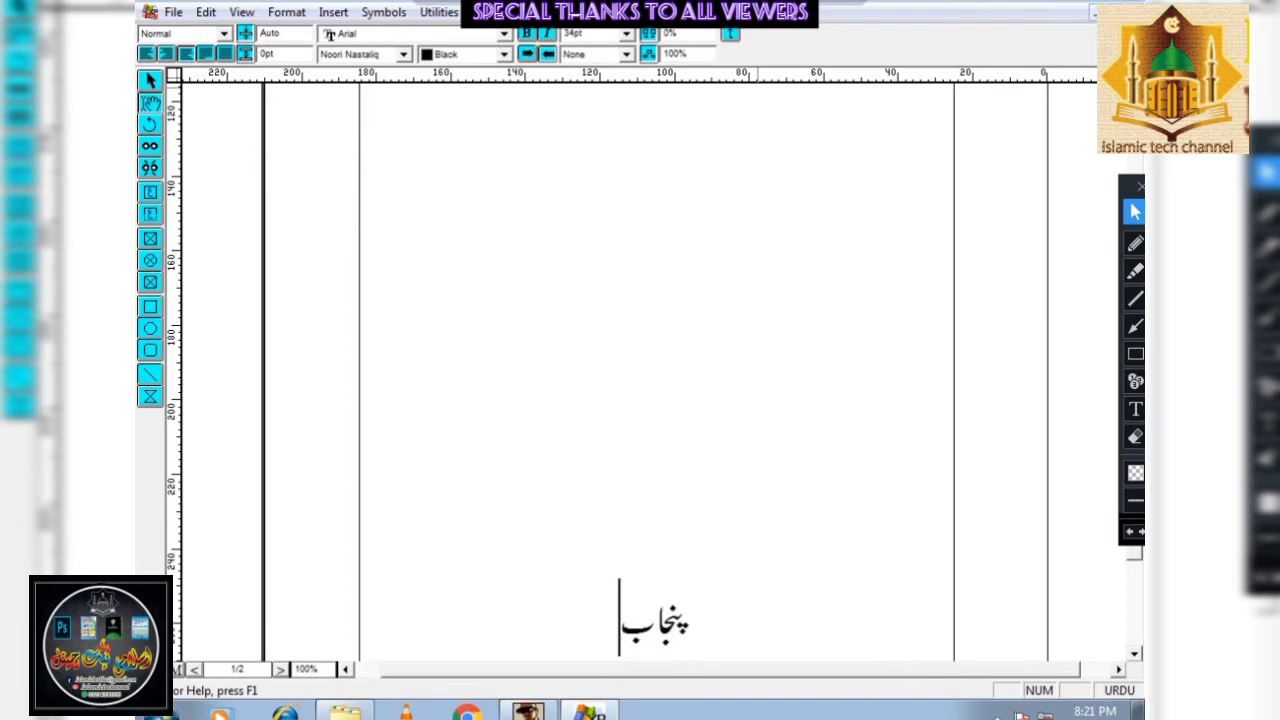
type(" کریکولم اینڈ")
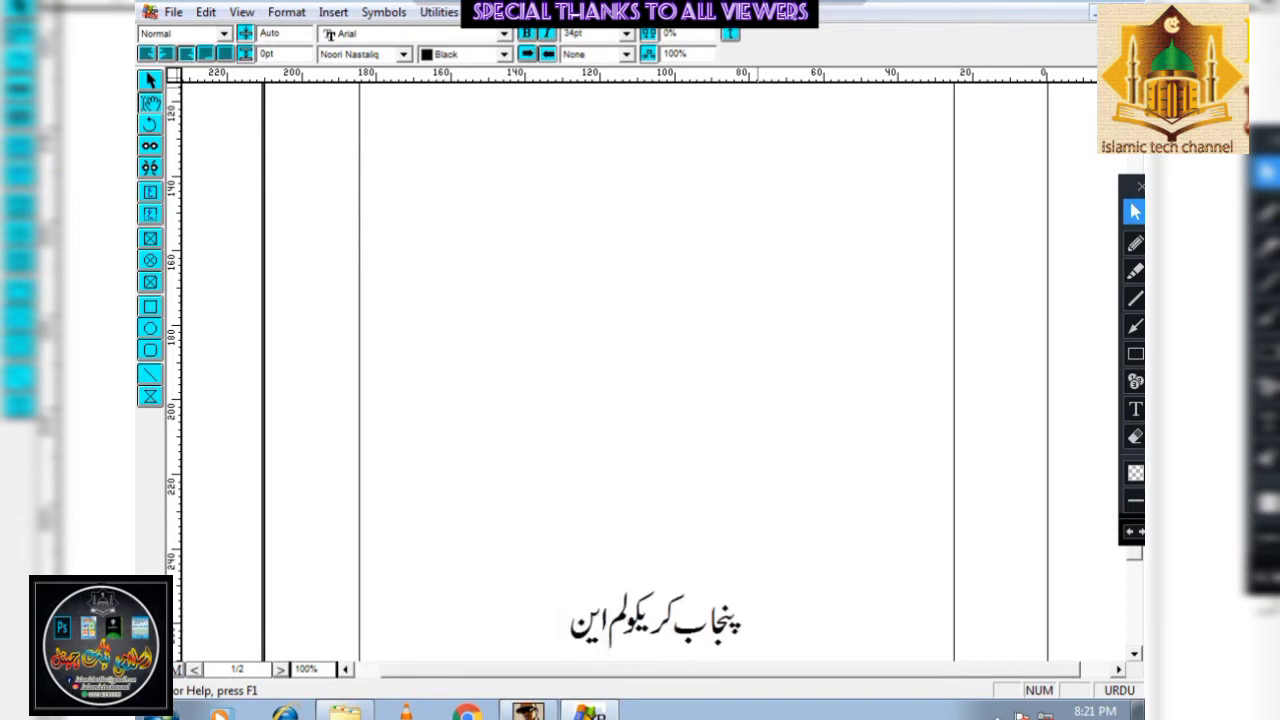
key("Caps_Lock")
type("ڈ")
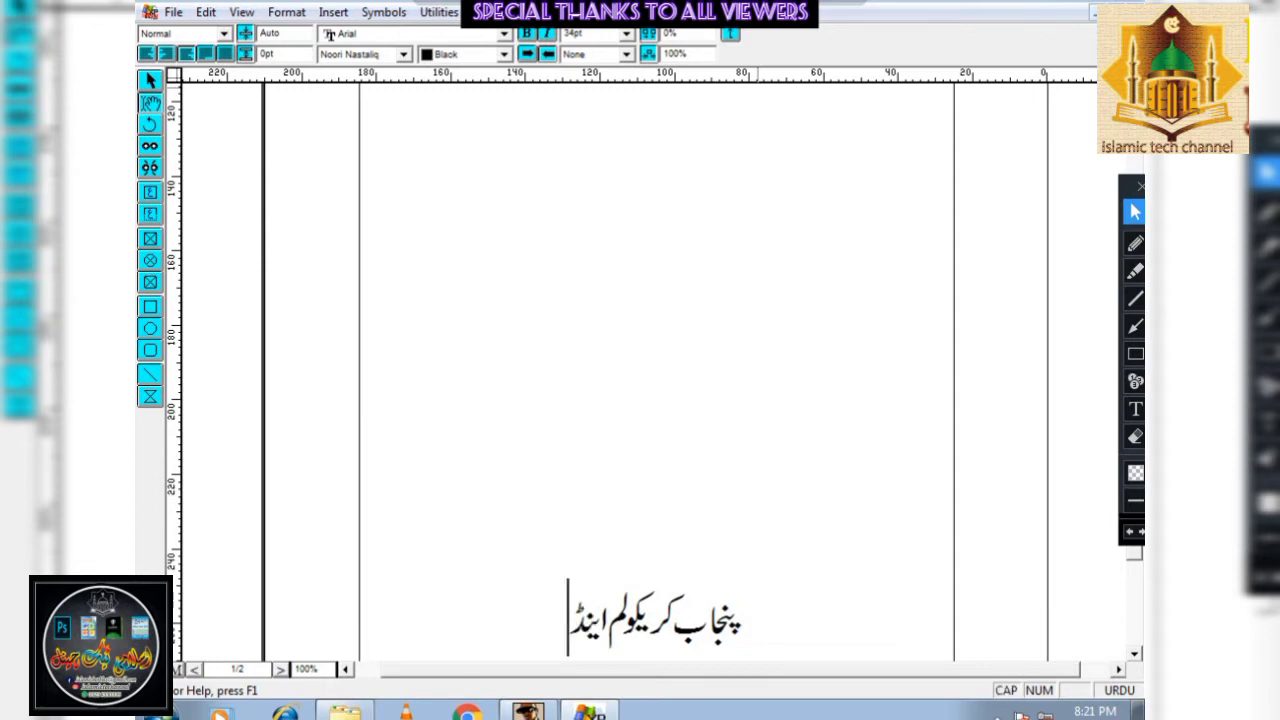
type(" ٹ")
key("Caps_Lock")
type("یکس")
key("Caps_Lock")
type("ٹ")
key("Caps_Lock")
type("بک بور")
key("Caps_Lock")
type("ڈ، لاہور")
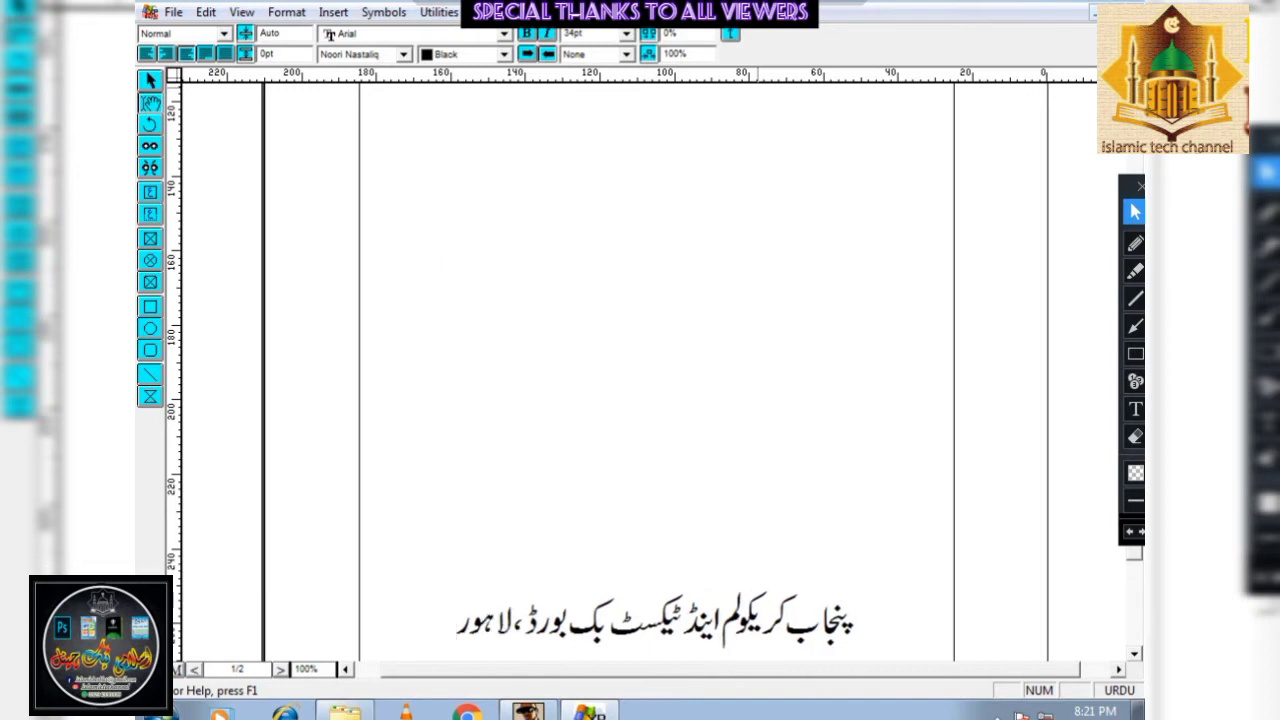
type("۔")
Cut the publisher line to the clipboard and clear it from the page text
key("ctrl+a")
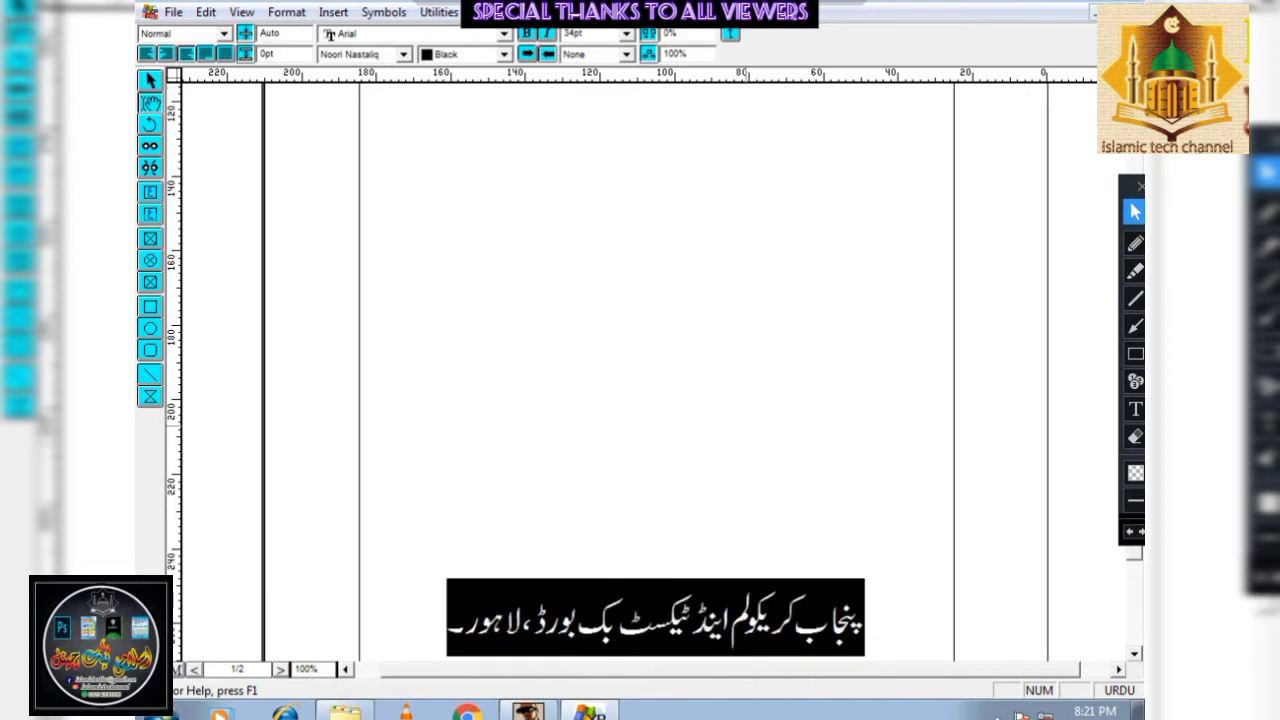
key("ctrl+x")
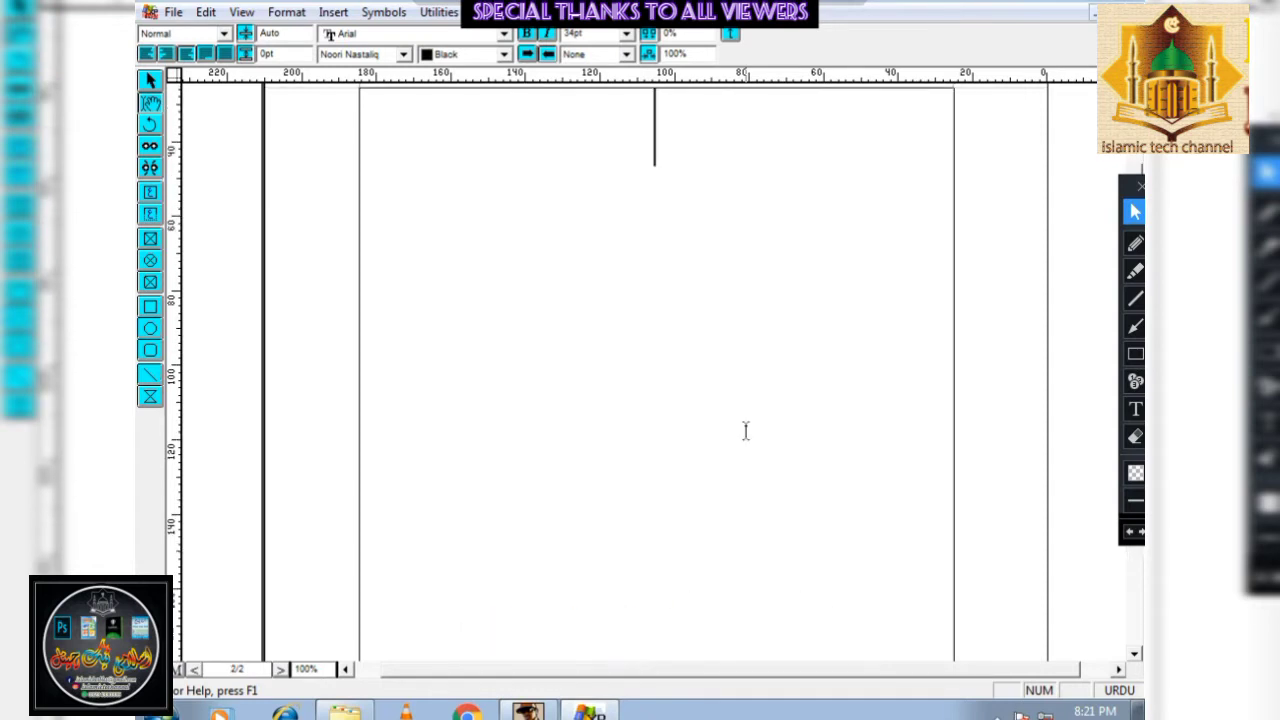
key("ctrl+v")
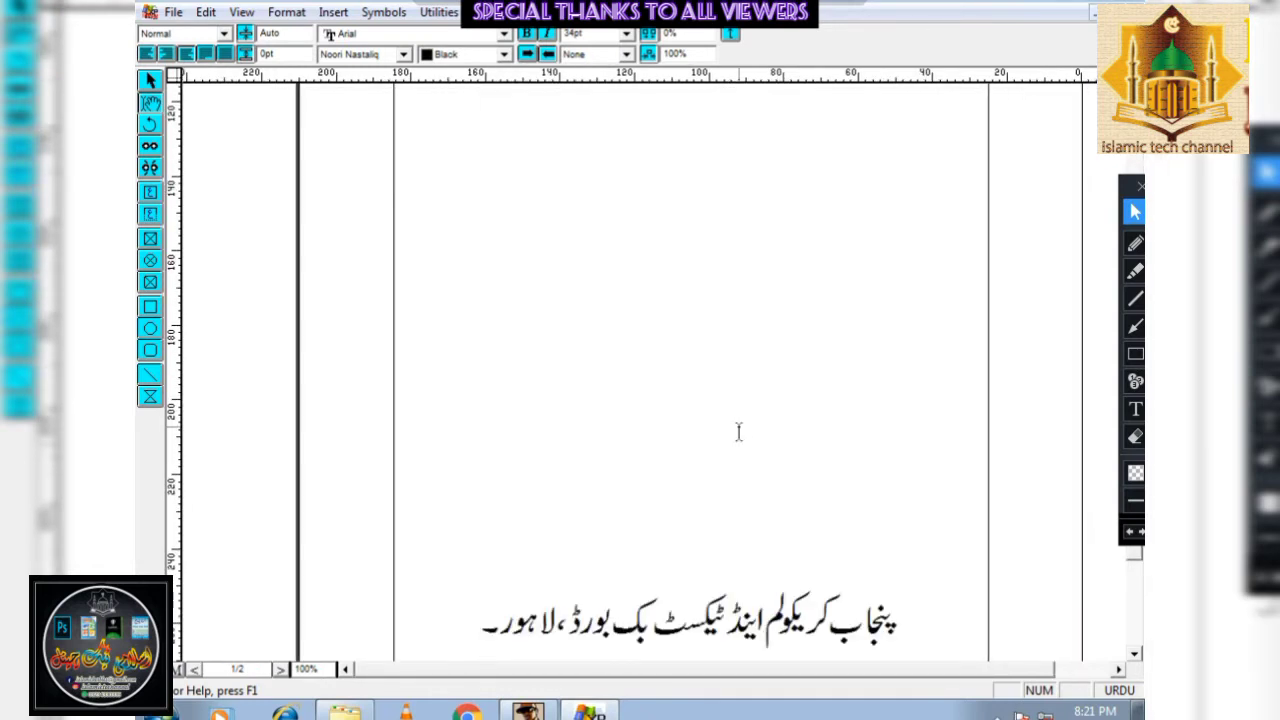
key("ctrl+a")
key("Delete")
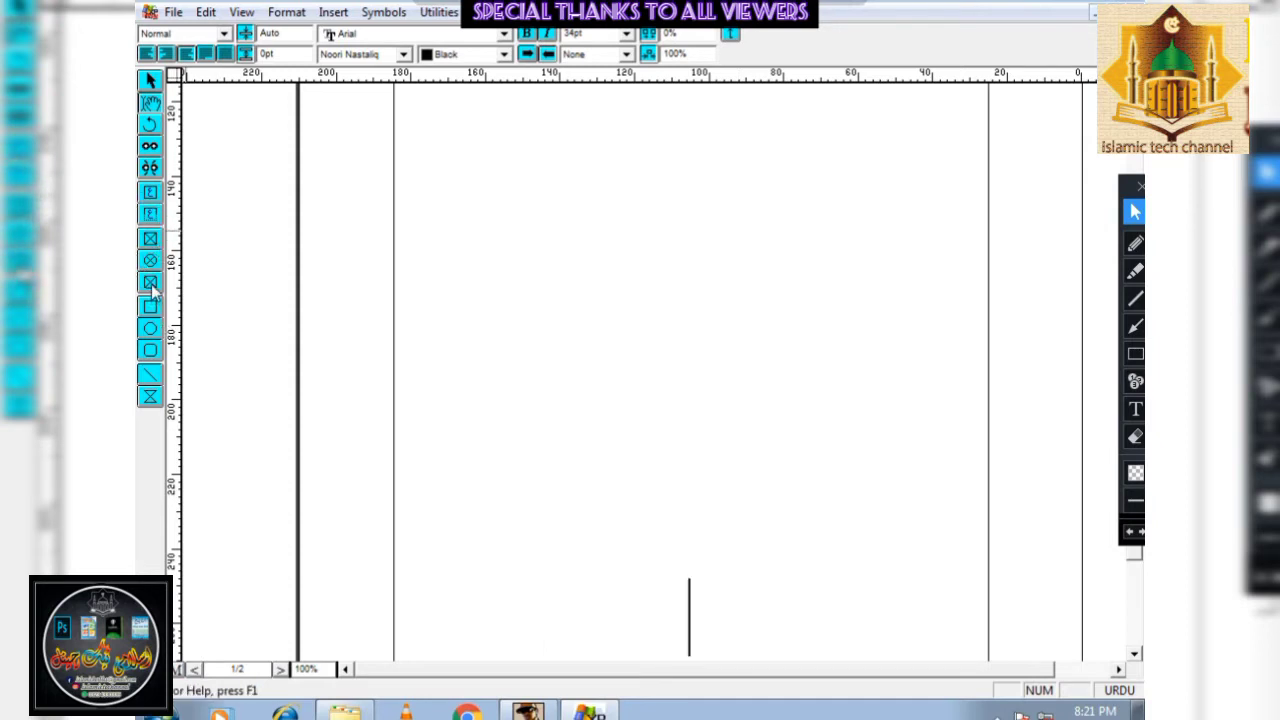
Draw a title text frame about 159 mm wide between the margins near the page bottom, and paste the publisher line centred in it
left_click(150, 192)
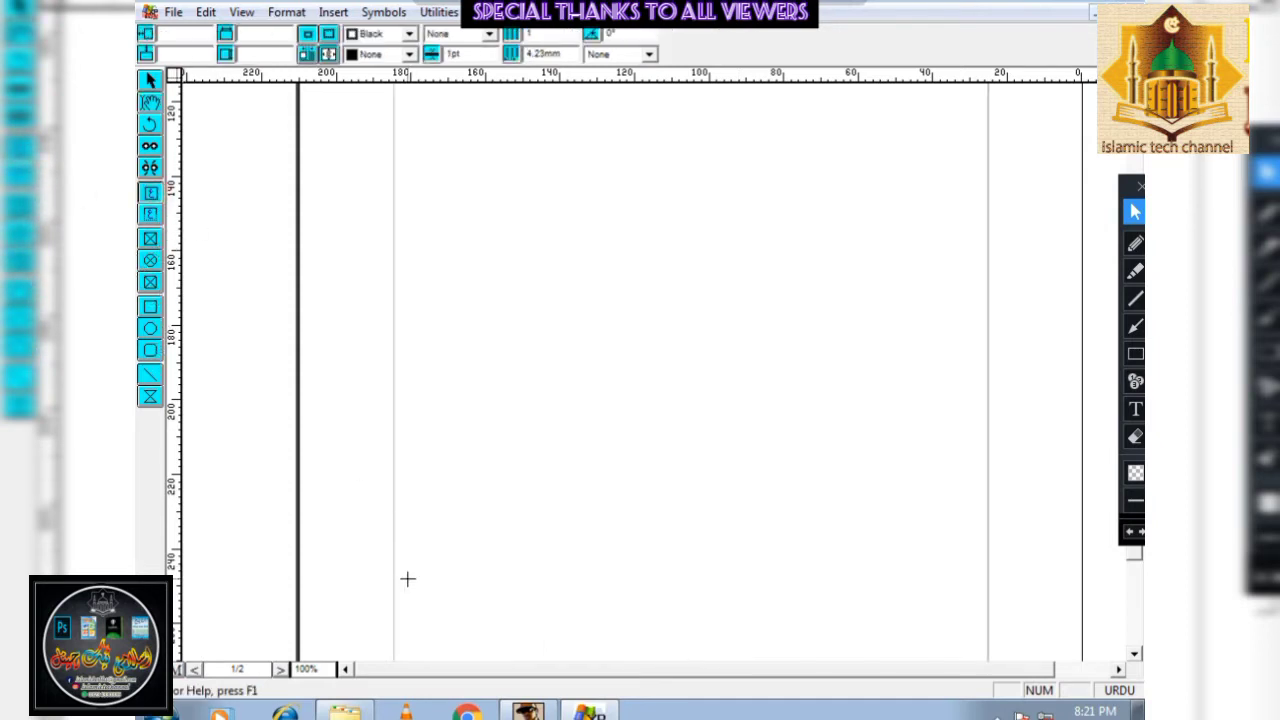
left_click_drag(397, 585, 988, 430)
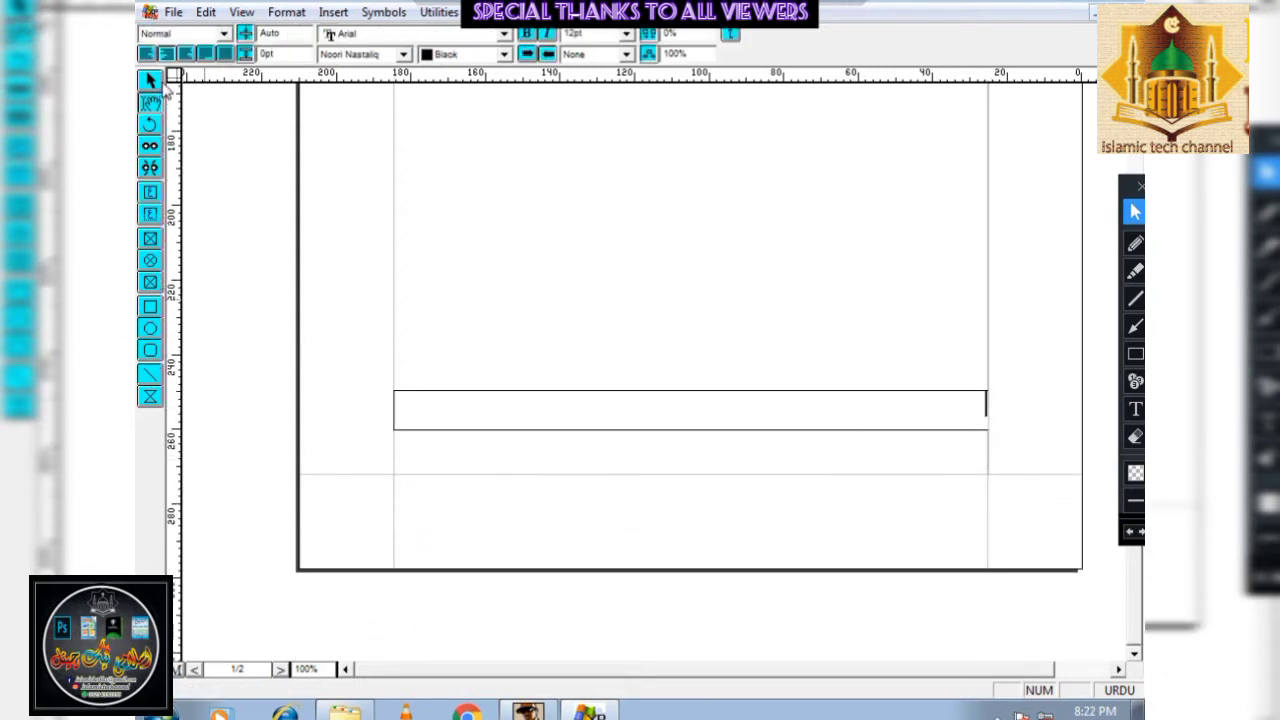
key("ctrl+v")
left_click(166, 54)
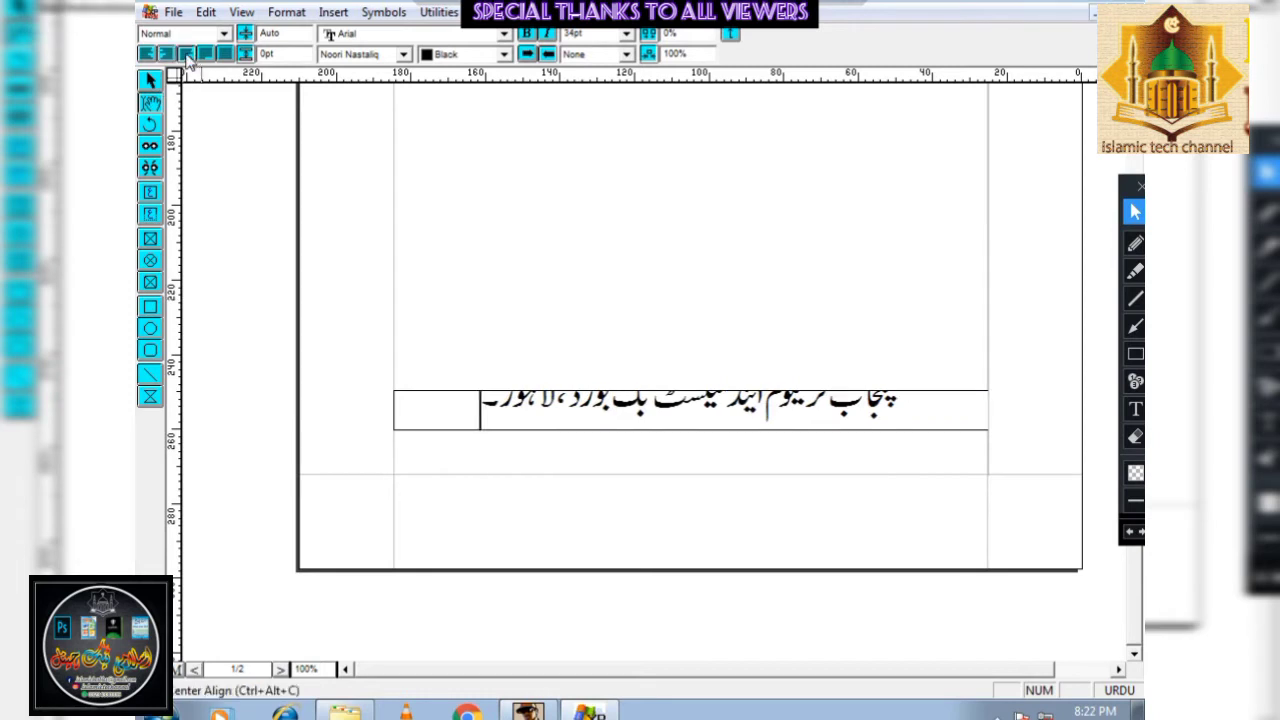
Resize the publisher line's frame to about 17.2 mm high and place it against the bottom margin
left_click(152, 84)
left_click(572, 414)
left_click_drag(694, 390, 692, 438)
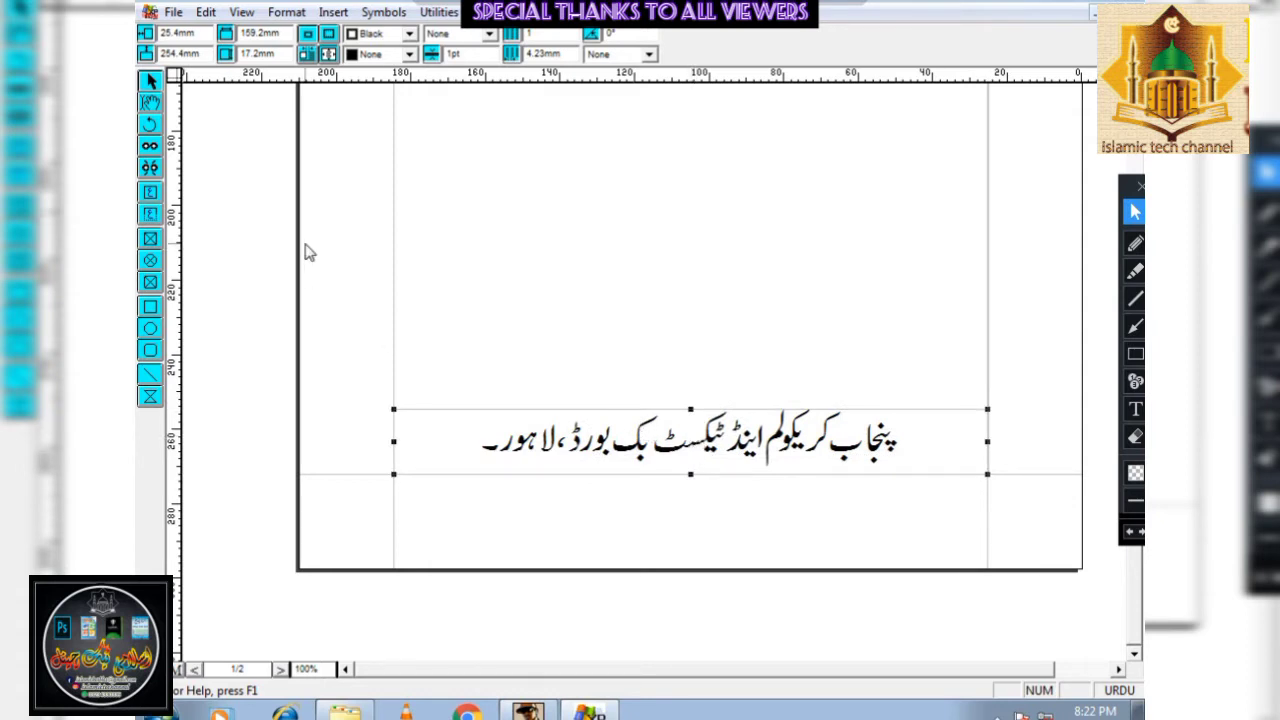
Try a gray and a red fill on the publisher line's frame
left_click(383, 55)
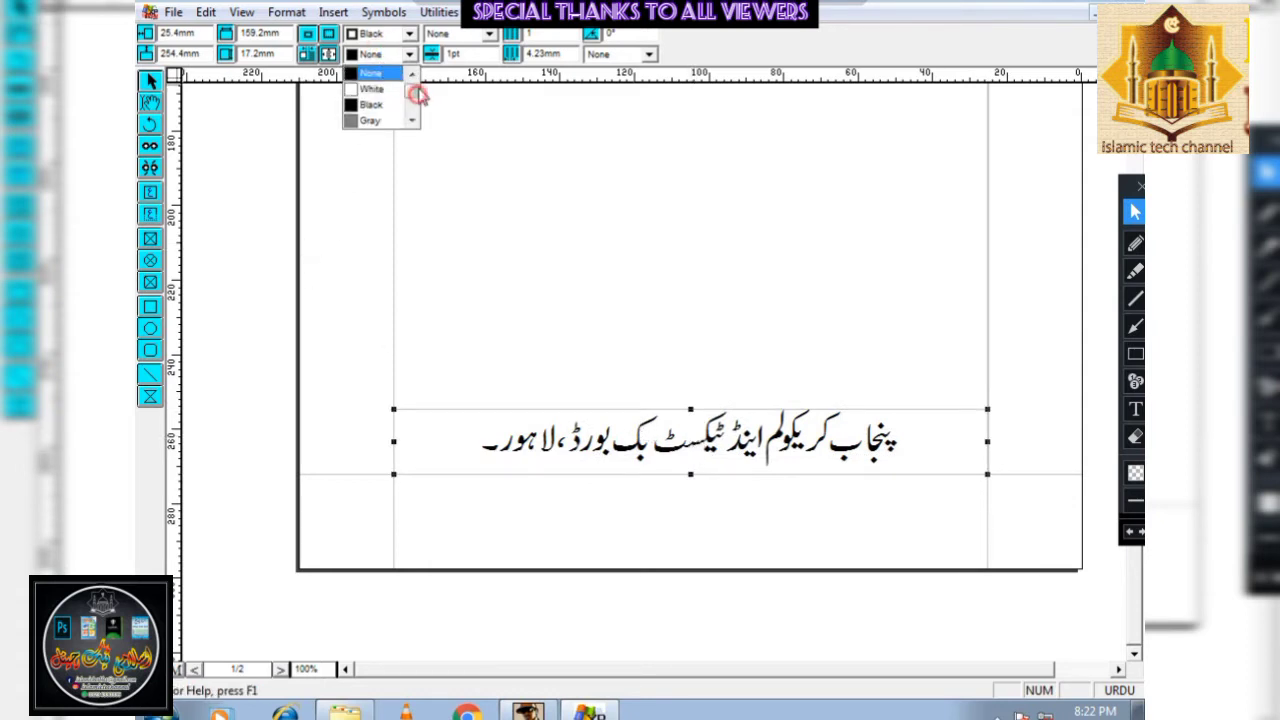
scroll(410, 95, "down", 3)
left_click(370, 74)
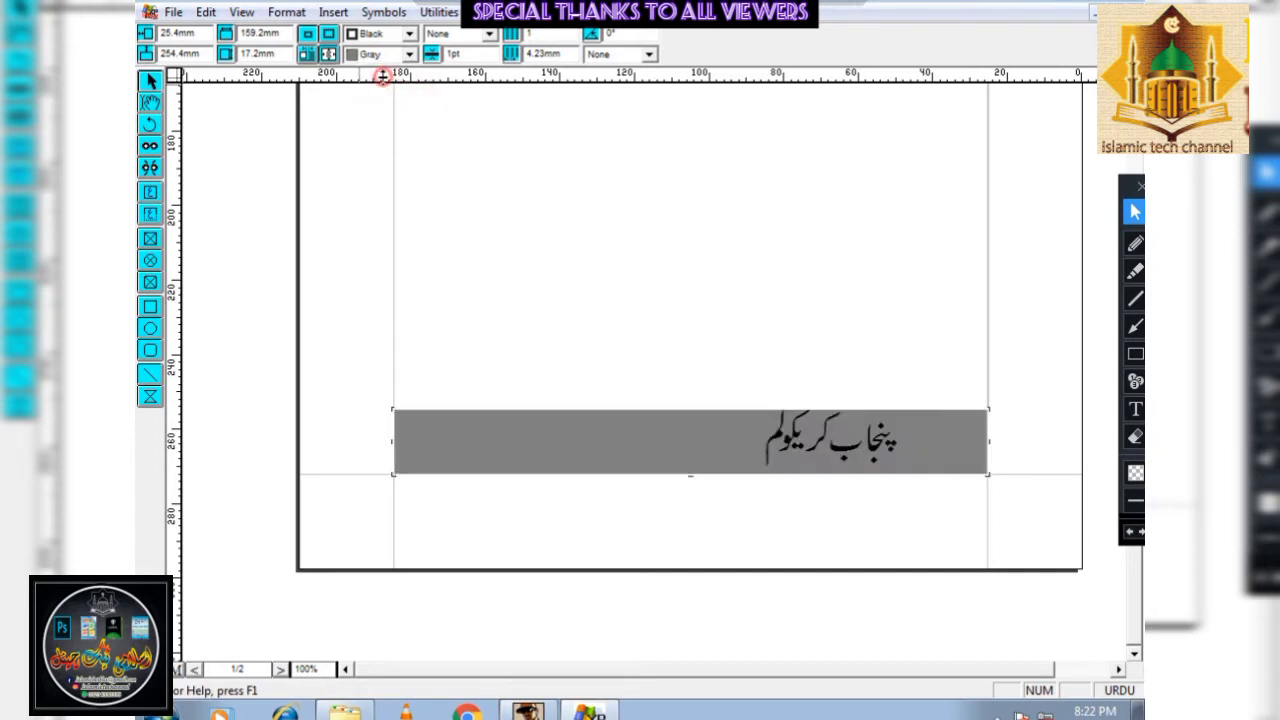
left_click(370, 55)
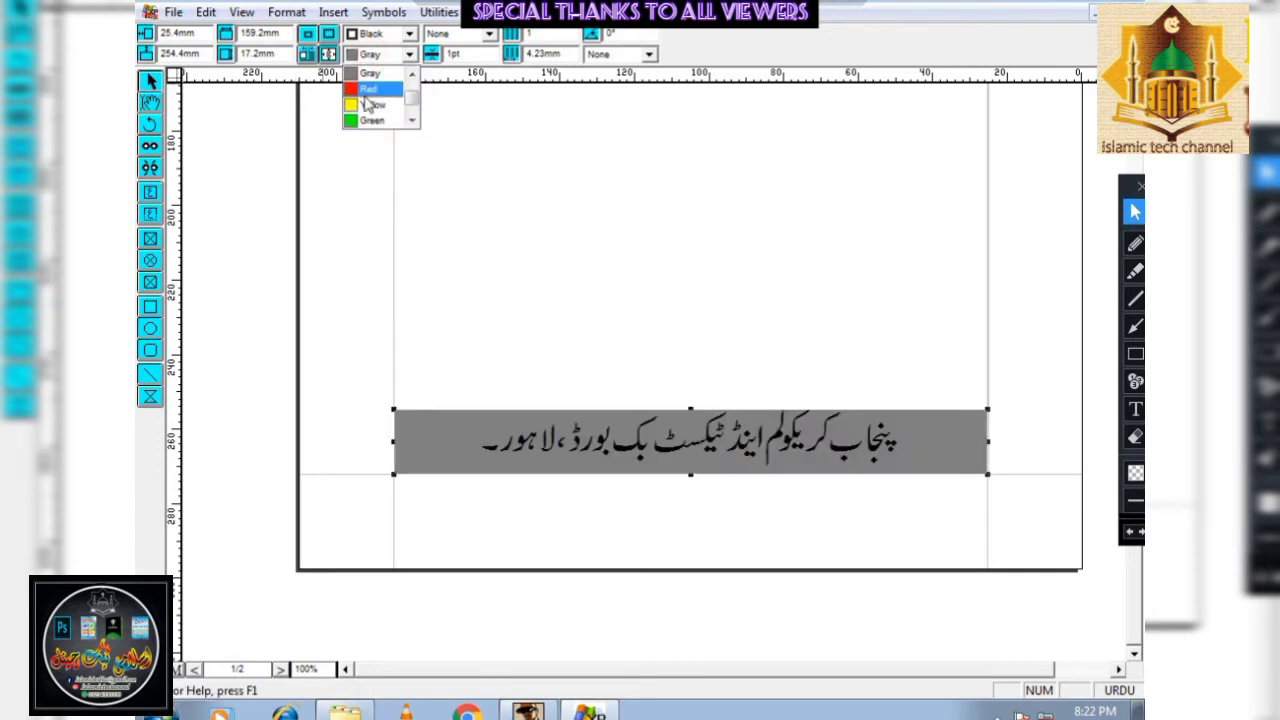
left_click(368, 85)
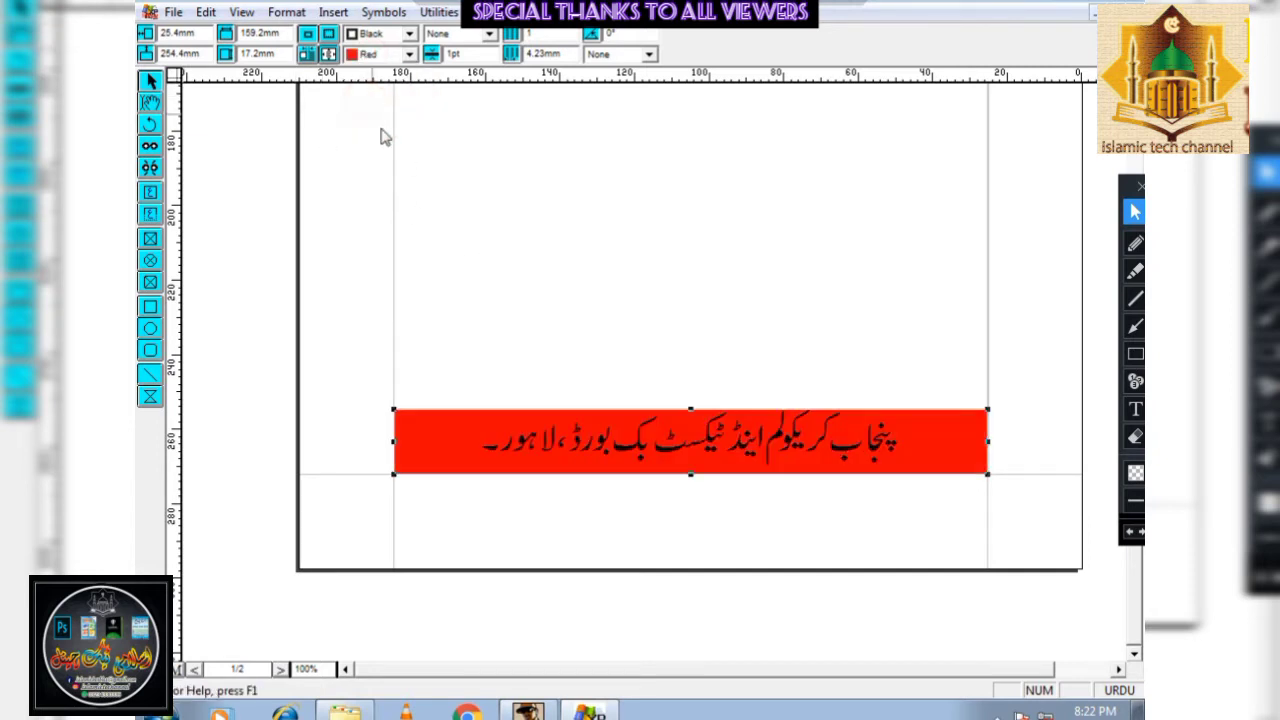
Fill the publisher line's frame with blue
left_click(370, 55)
scroll(405, 104, "up", 1)
scroll(406, 105, "down", 2)
left_click(375, 105)
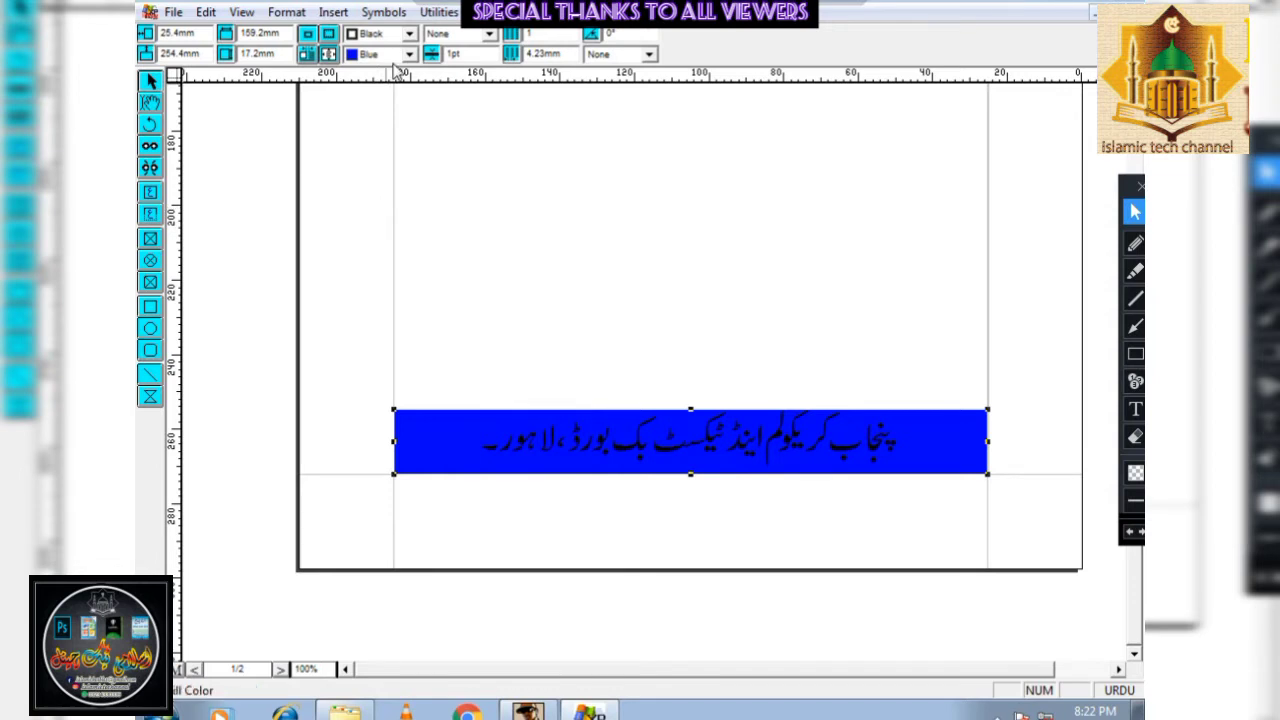
left_click(403, 345)
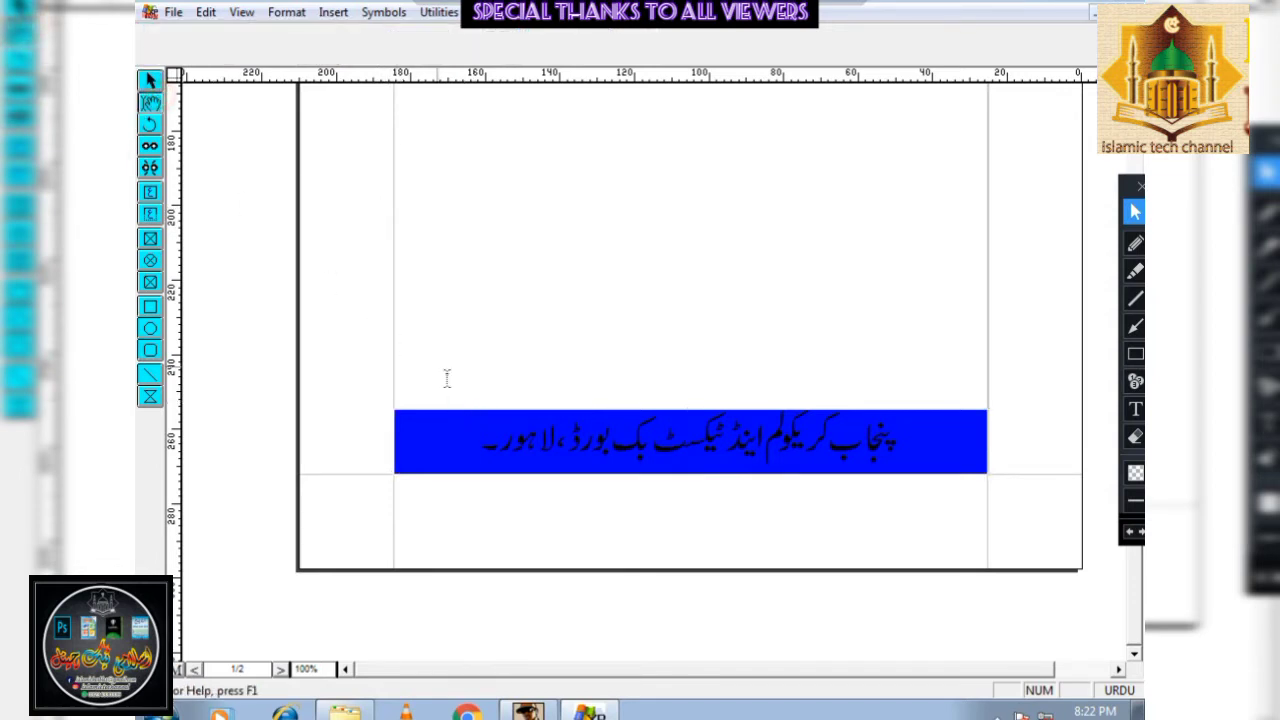
Change the publisher line's text colour to white
triple_click(491, 442)
left_click(456, 55)
left_click(508, 76)
left_click(489, 76)
left_click(501, 345)
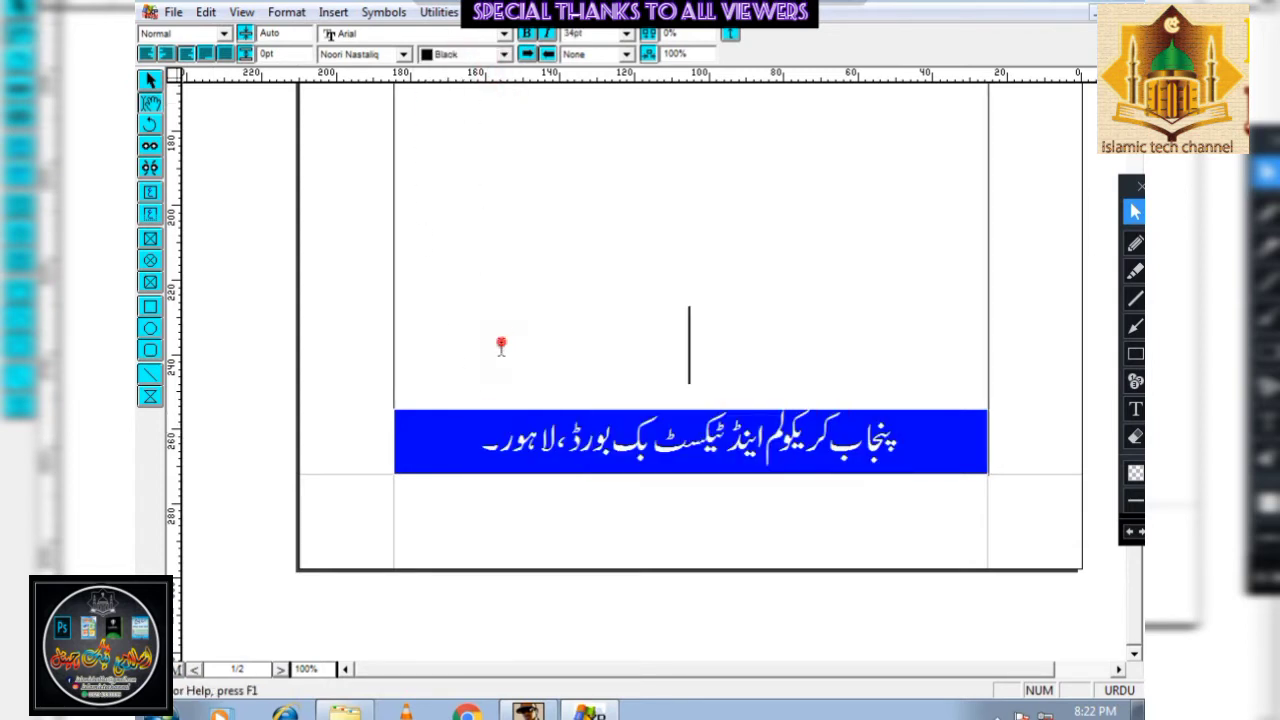
Select the whole publisher line and reduce its font size to 23 pt
left_click(748, 441)
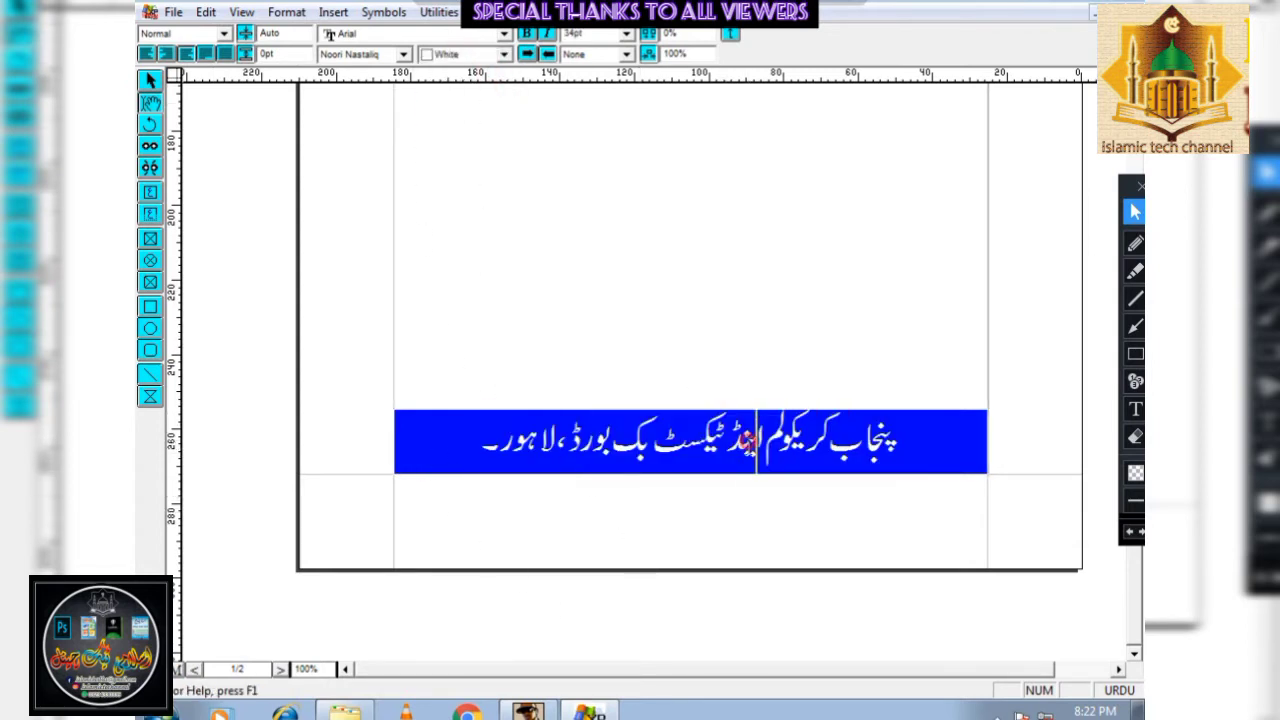
key("ctrl+a")
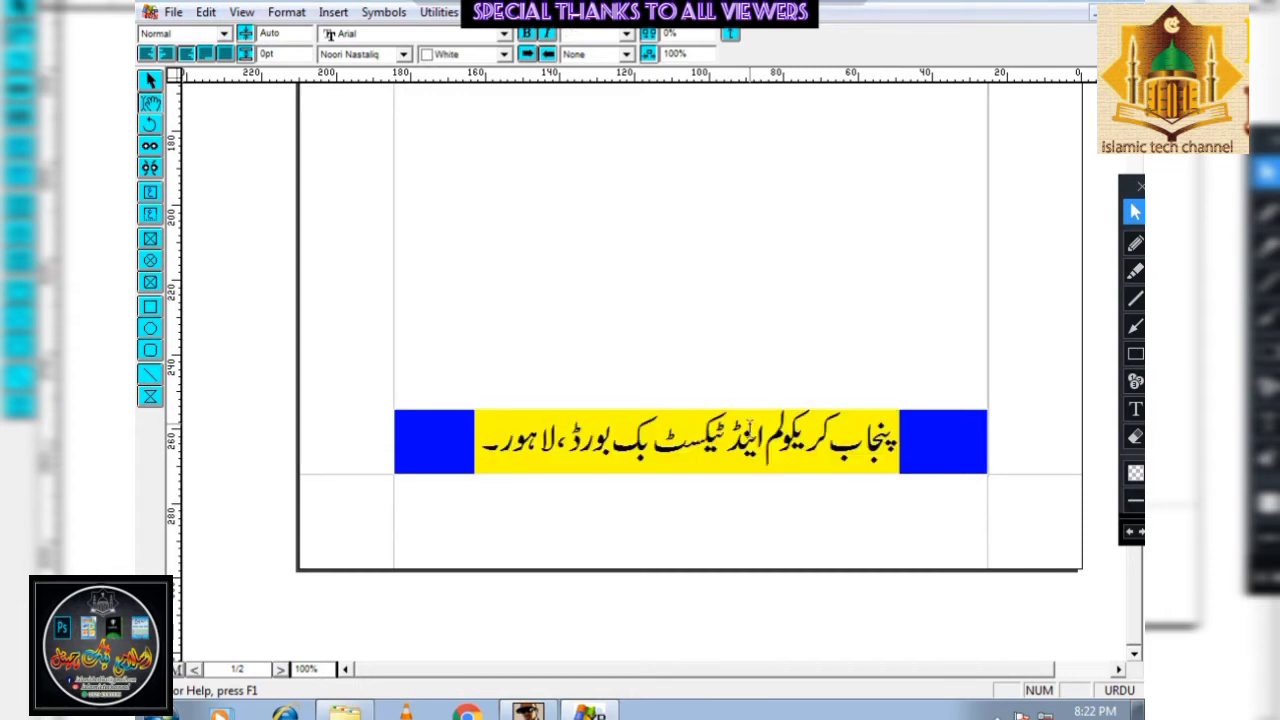
key("F7")
key("F7")
key("F7")
key("F7")
key("F7")
key("F7")
key("F7")
key("F7")
key("F7")
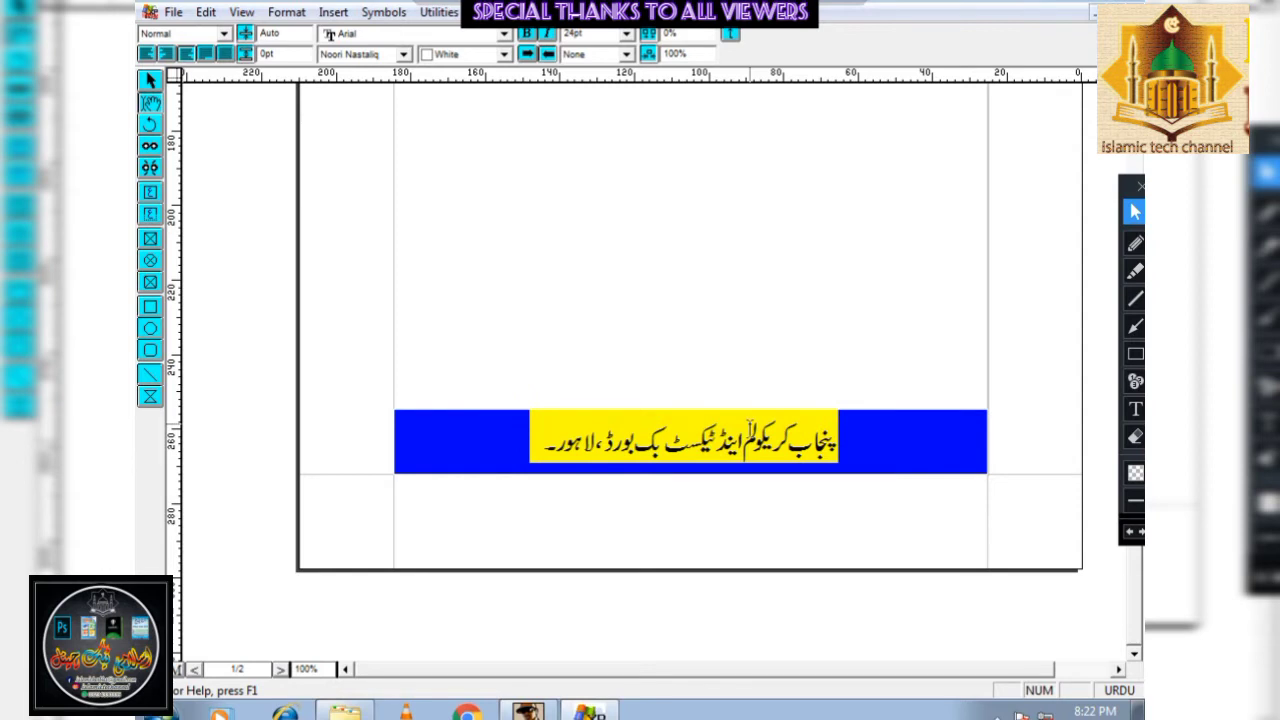
key("F7")
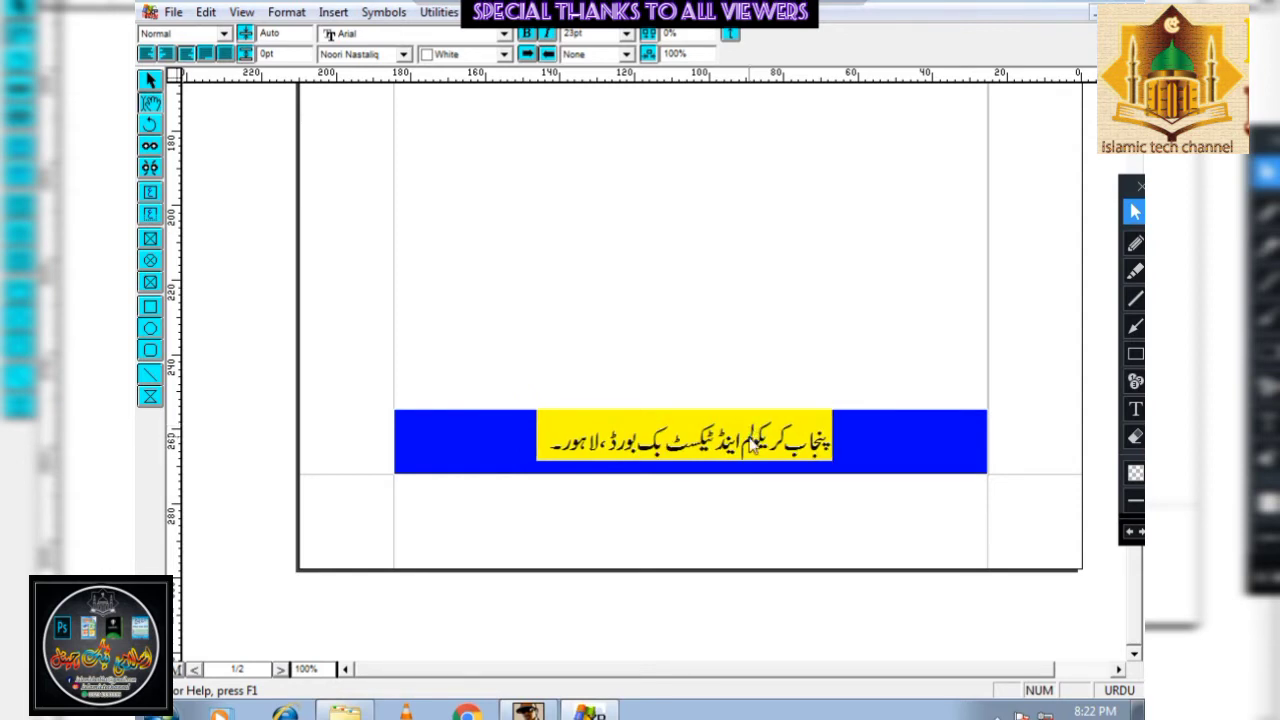
Enlarge the publisher line's text to 39 pt and force-justify it across the full width of its frame
key("F8")
key("F8")
key("F8")
key("F8")
key("F8")
key("F8")
key("F8")
key("F8")
key("F8")
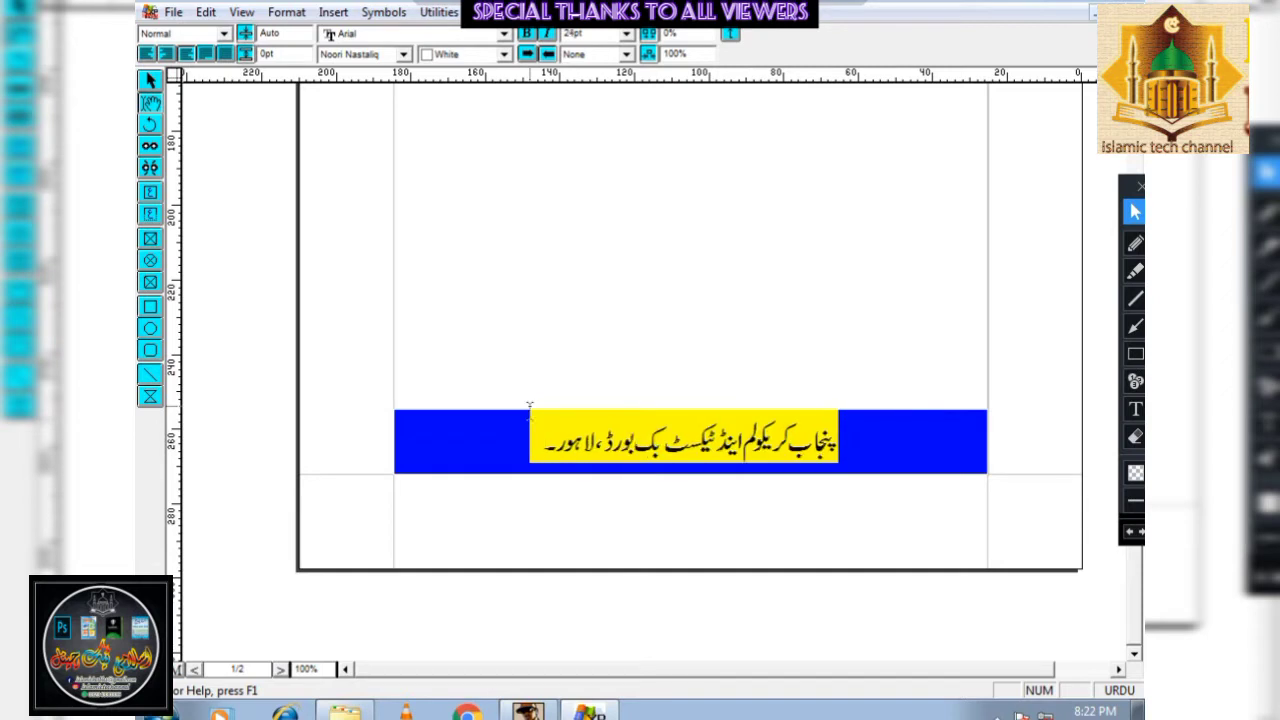
key("F8")
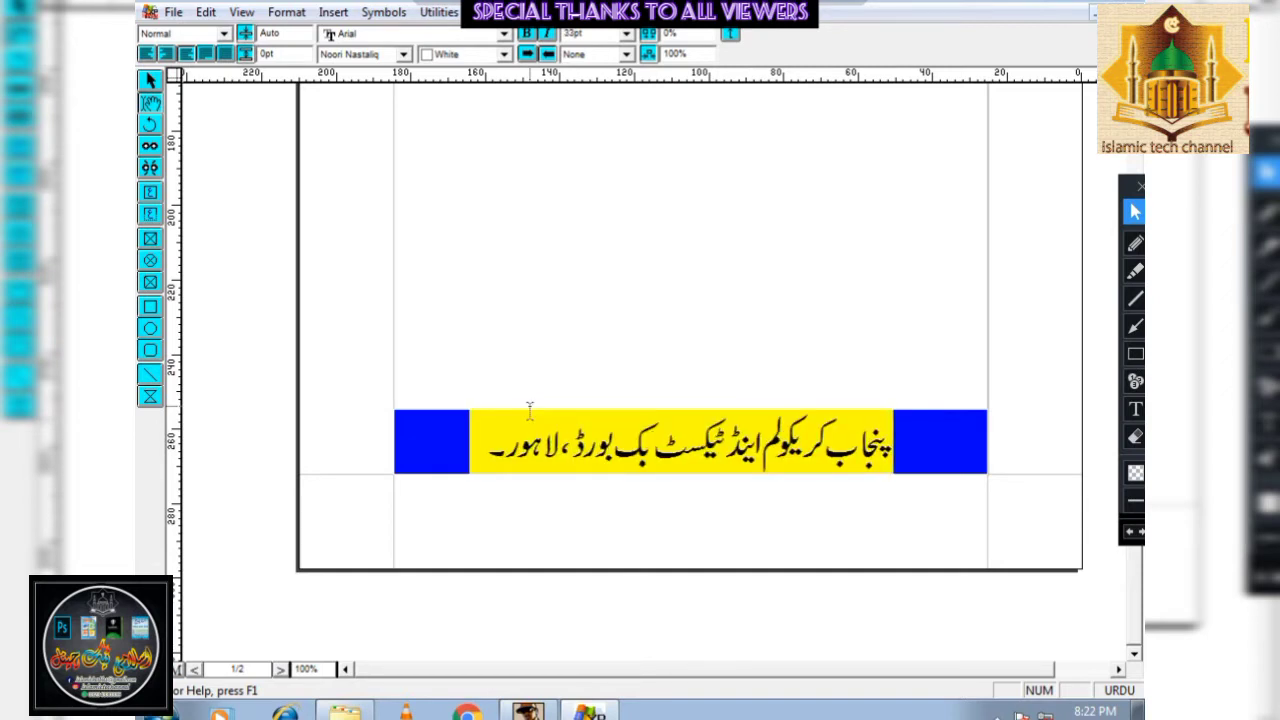
key("F8")
key("F8")
key("ctrl+shift+f")
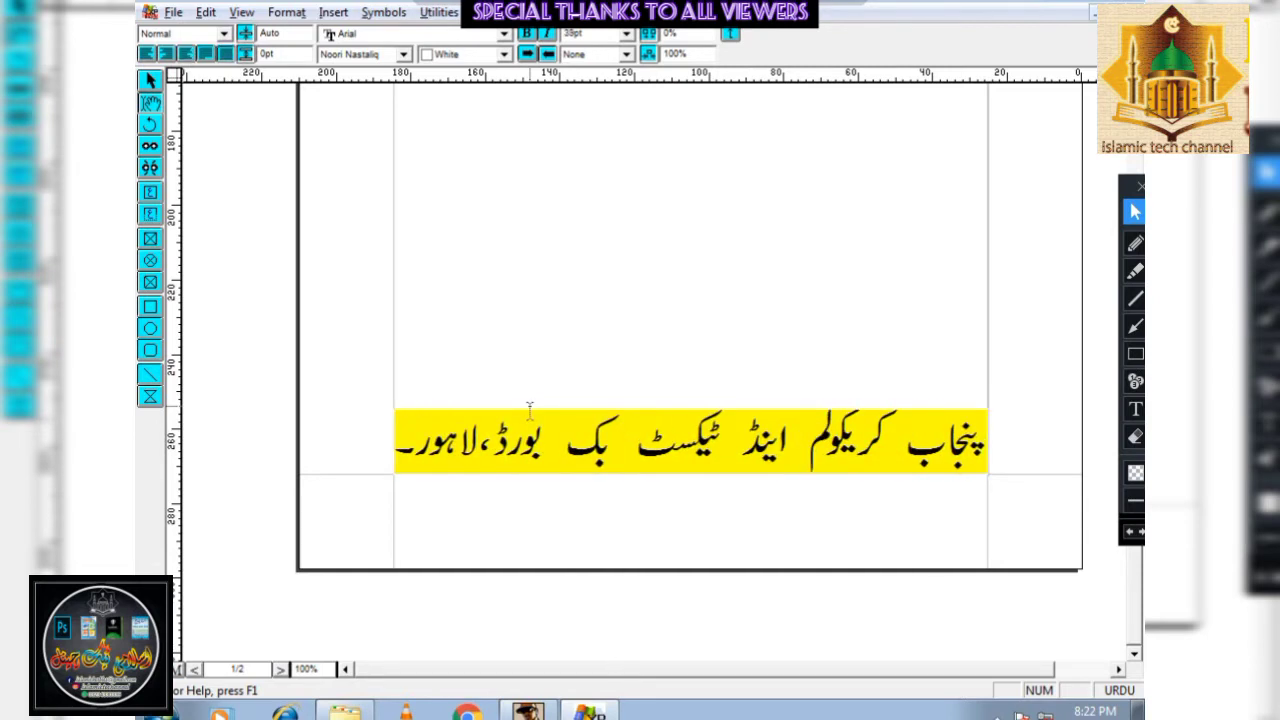
Reduce the publisher line's font size to 27 pt and centre it in the blue frame
key("F7")
key("F7")
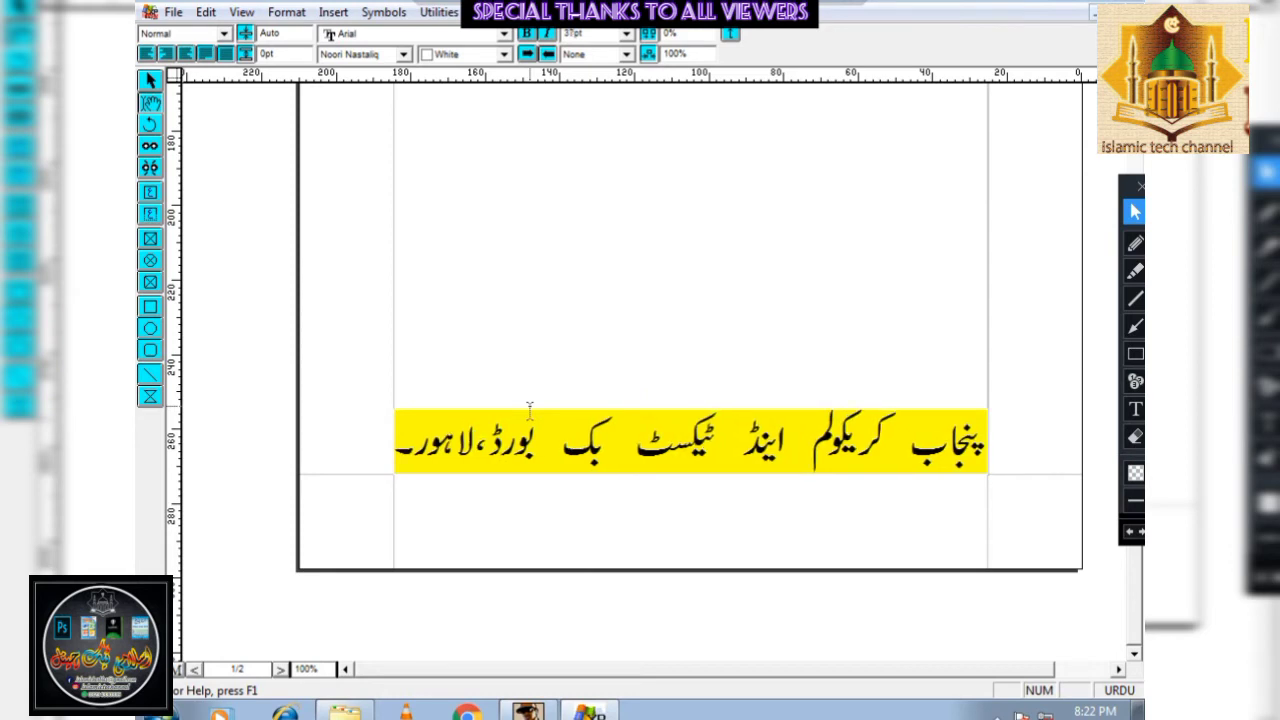
key("F7")
key("F7")
key("F7")
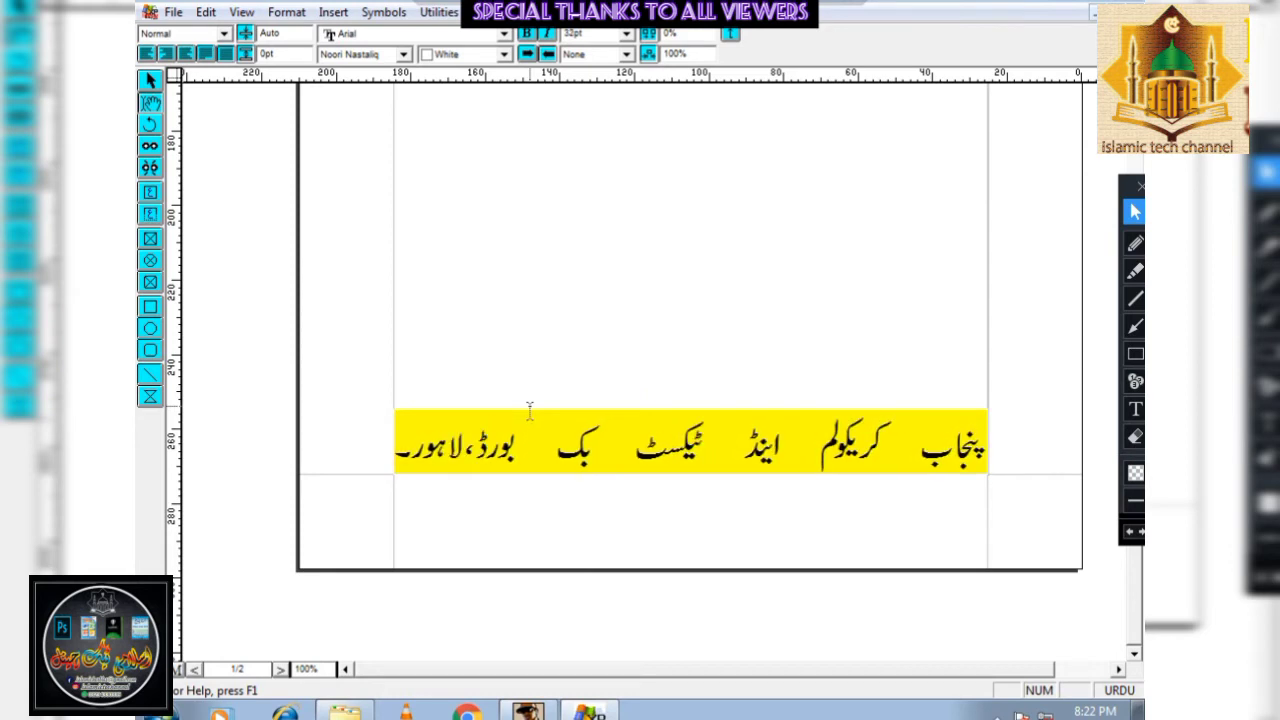
key("F7")
key("F7")
key("F7")
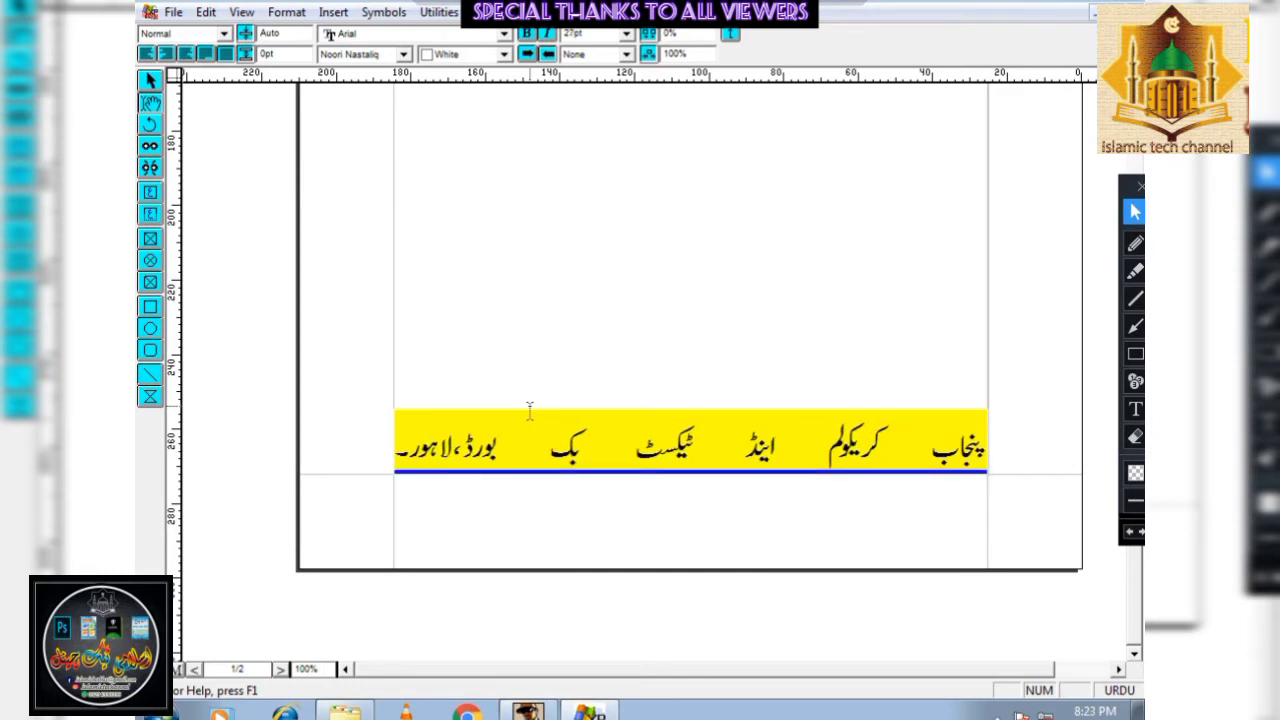
key("ctrl+shift+j")
key("ctrl+shift+c")
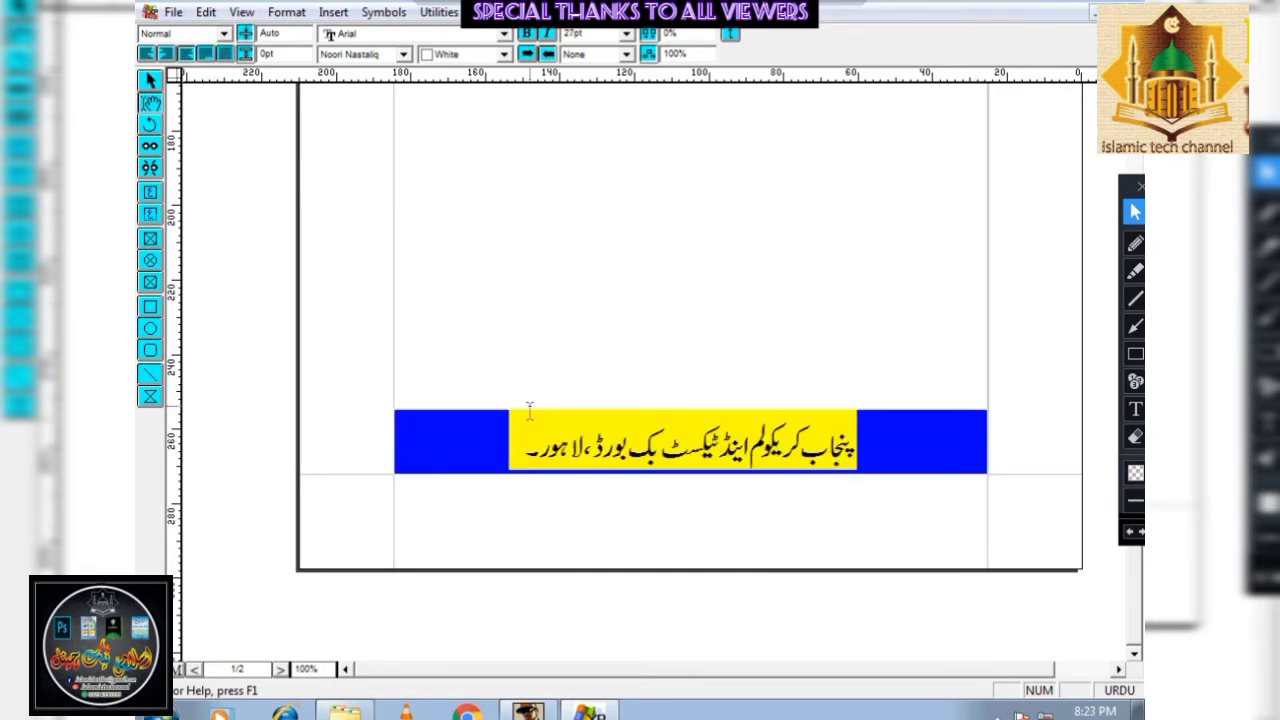
key("Home")
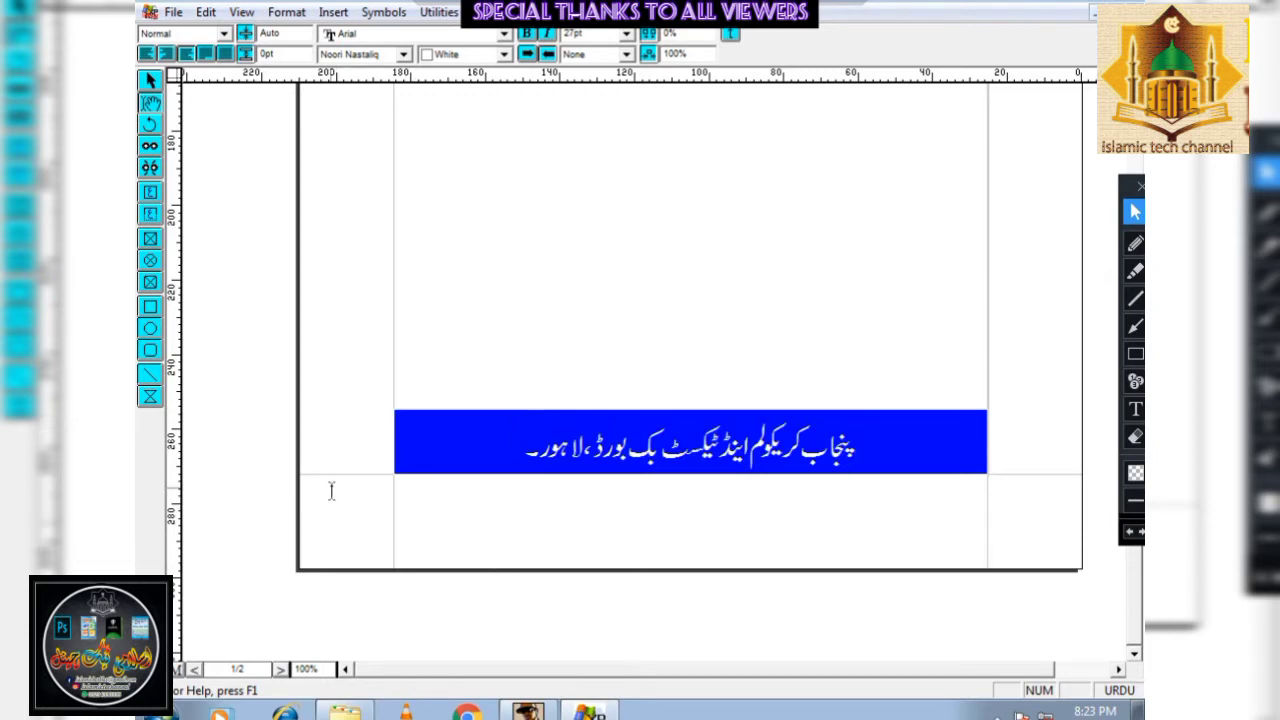
Enter the placeholder text LOGO in the middle of the page and delete it again
left_click(494, 324)
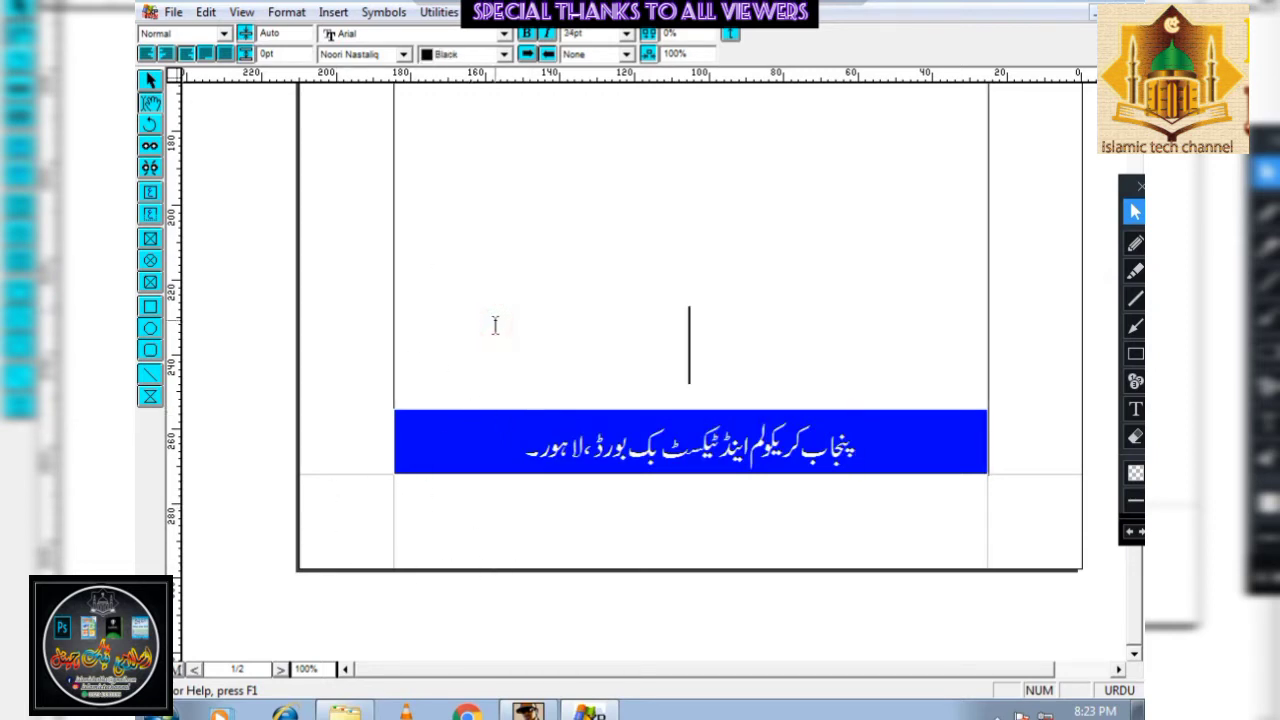
key("Up")
key("Up")
key("Up")
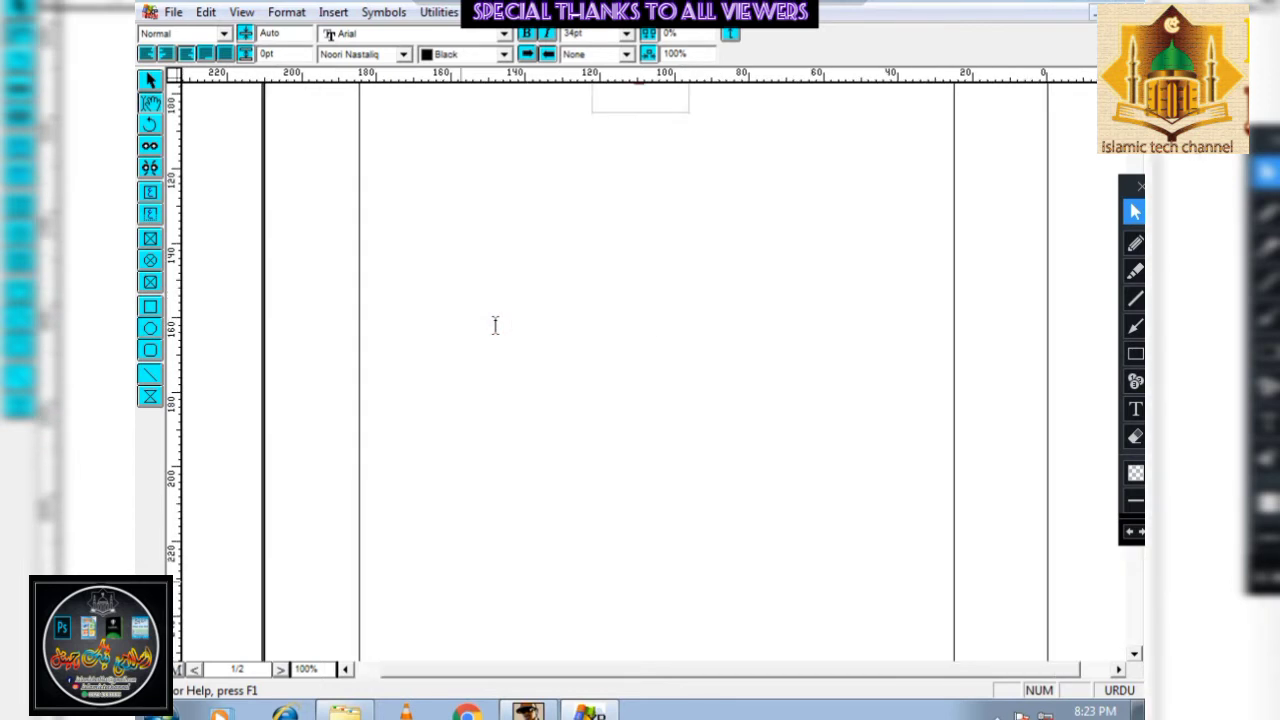
key("Caps_Lock")
type("LOGO")
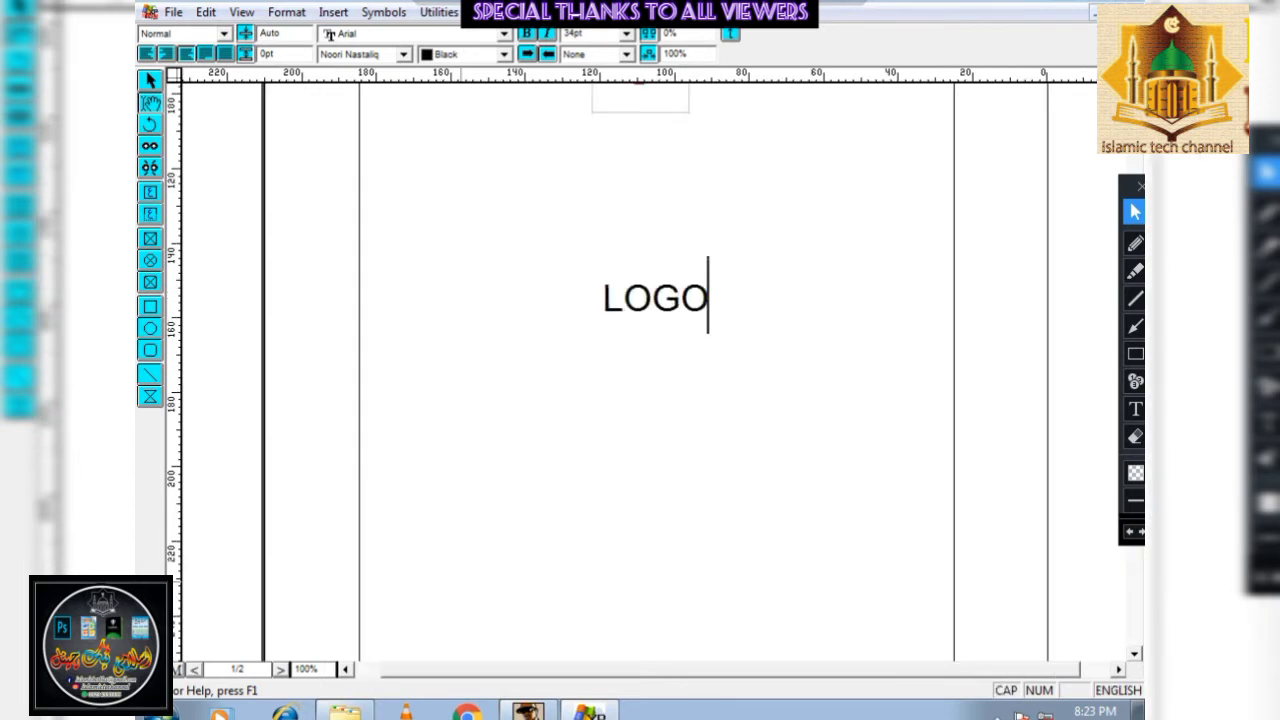
left_click_drag(749, 300, 601, 303)
key("BackSpace")
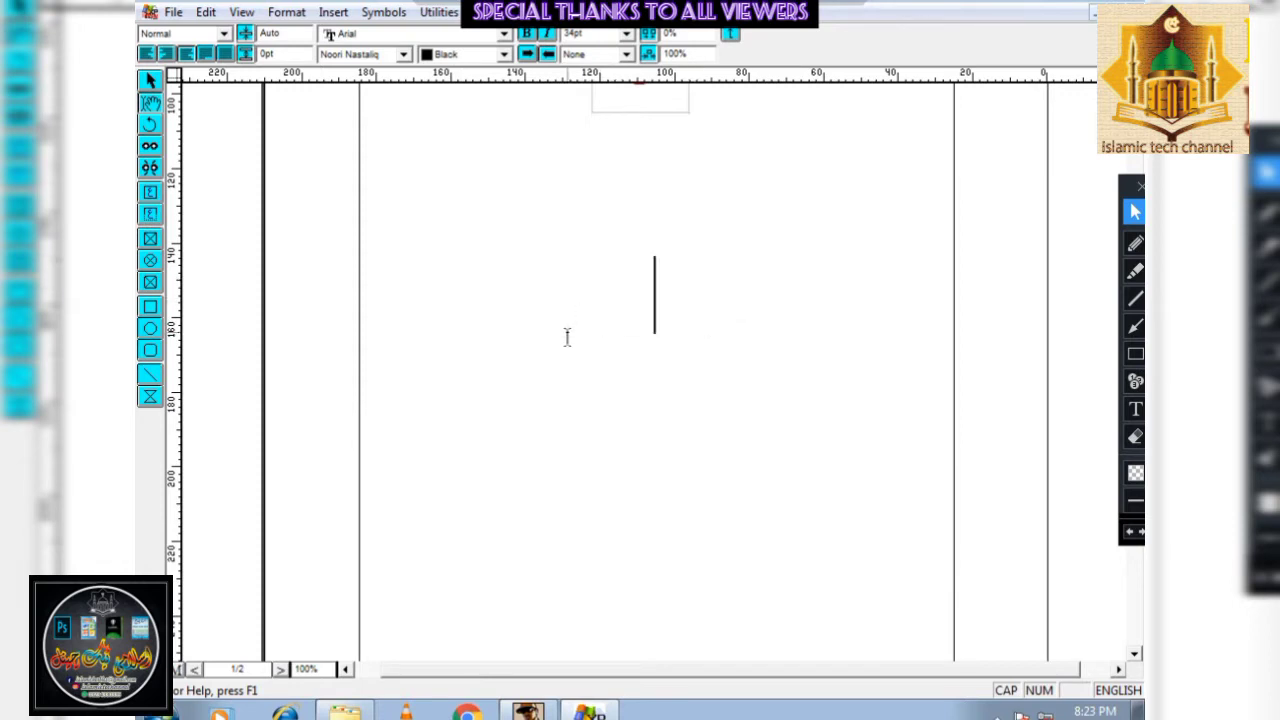
Draw a rectangular picture frame about 71 by 59 mm and place it centred between the margins, mid-page
left_click(150, 239)
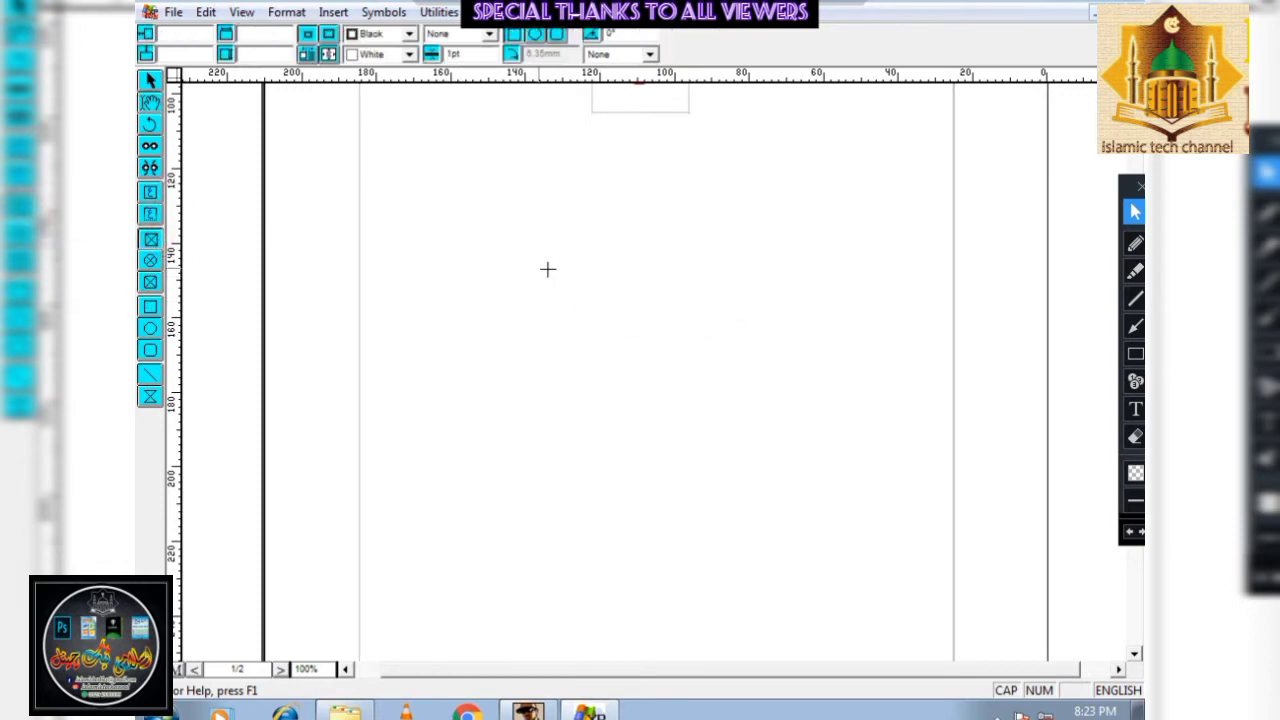
left_click_drag(583, 314, 848, 532)
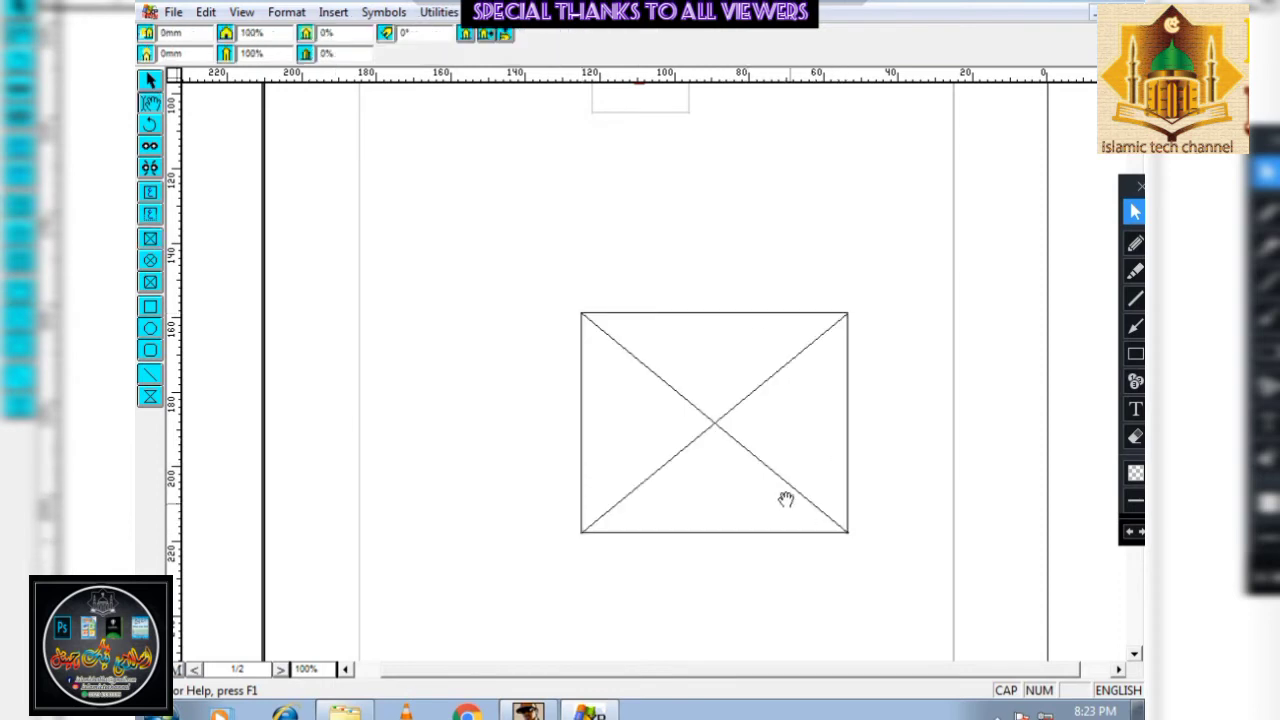
left_click(147, 82)
left_click_drag(705, 435, 634, 389)
Give the picture frame a rounded shape, a dashed 2 pt black border and a gray background
right_click(545, 357)
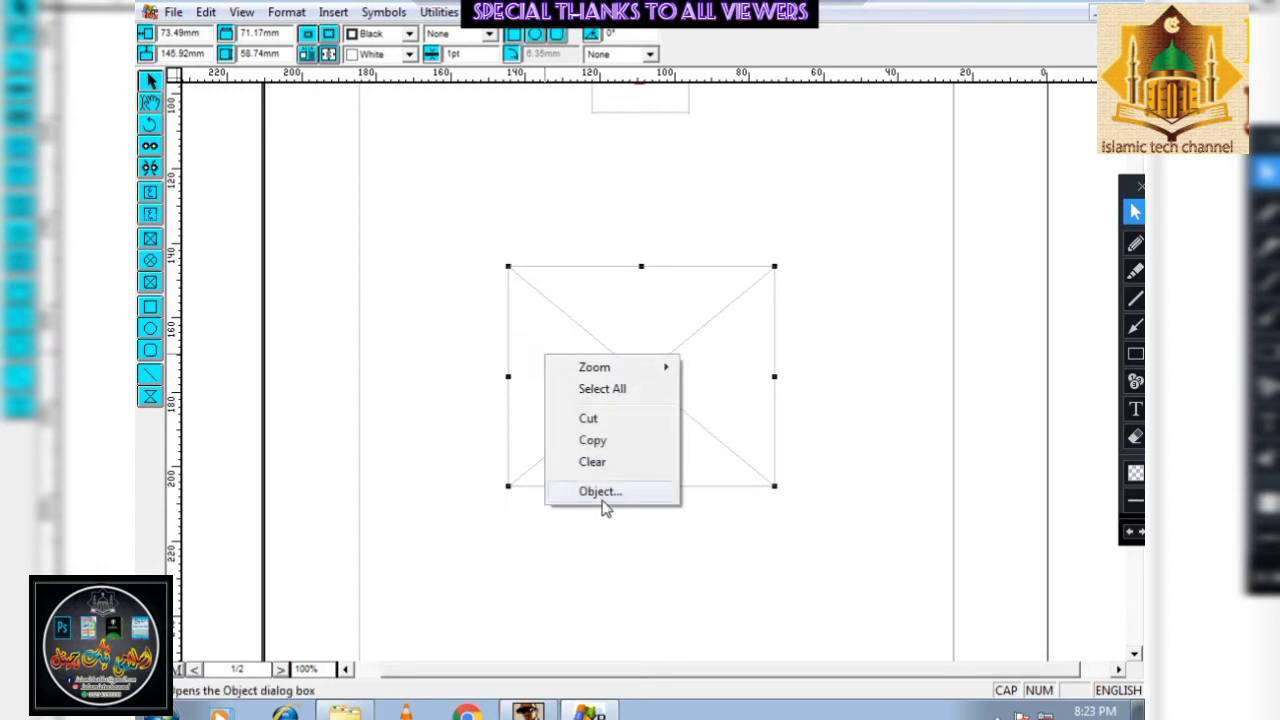
left_click(602, 499)
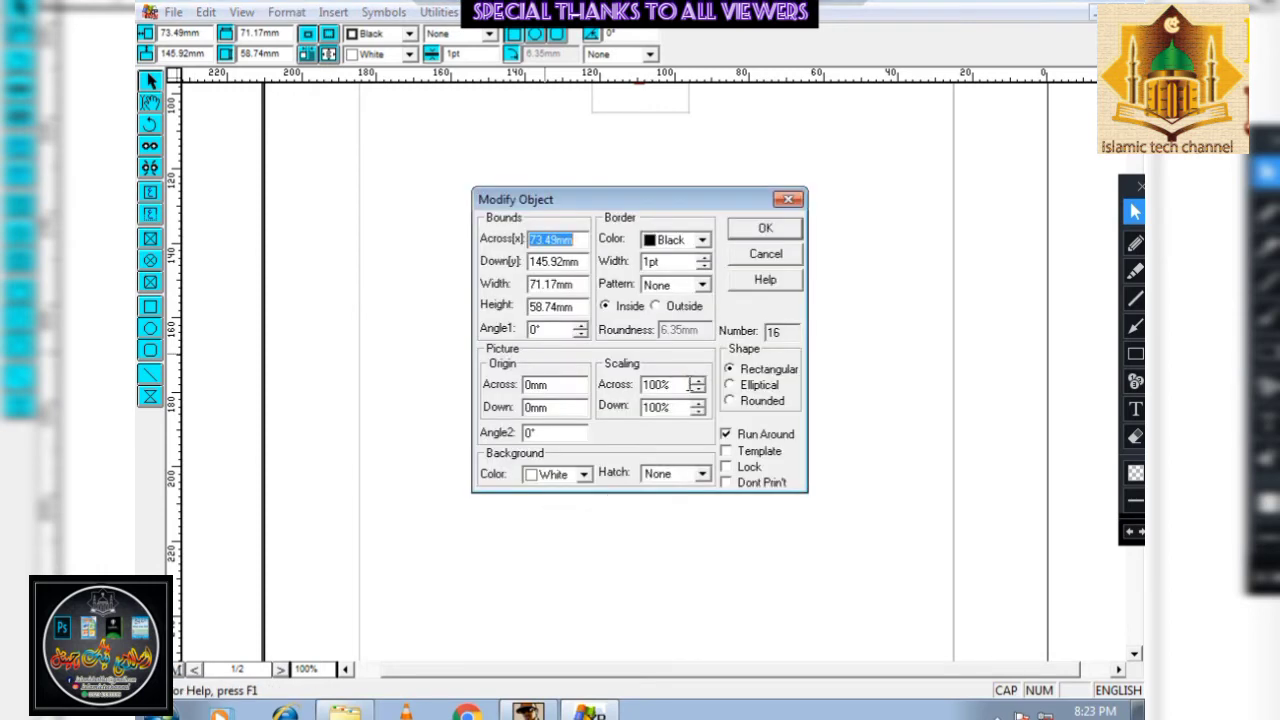
left_click(726, 432)
left_click(729, 400)
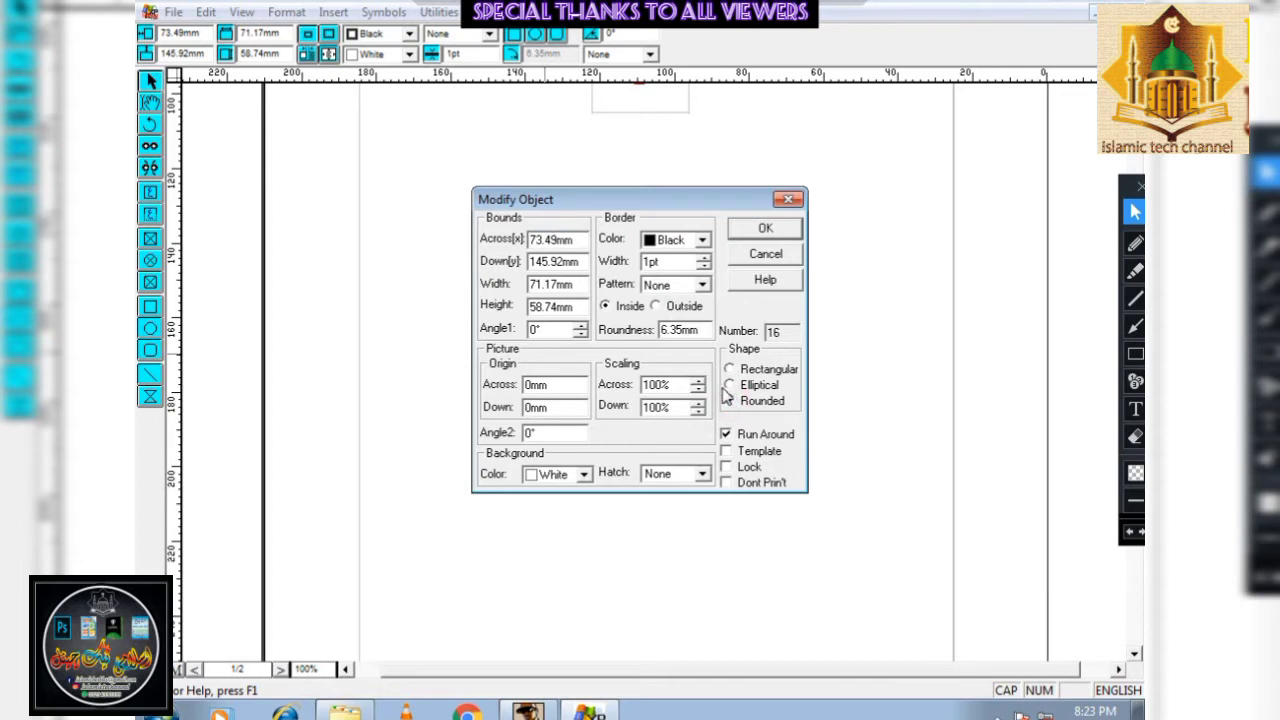
left_click(702, 285)
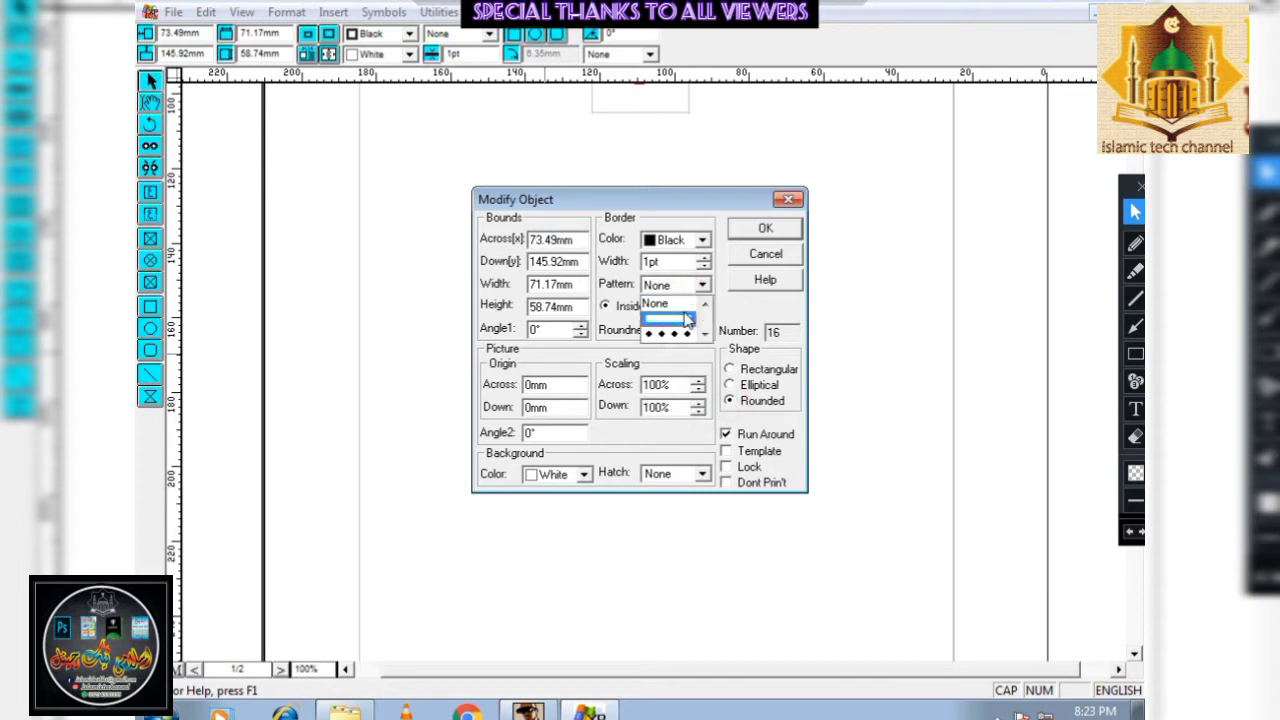
scroll(705, 334, "down", 4)
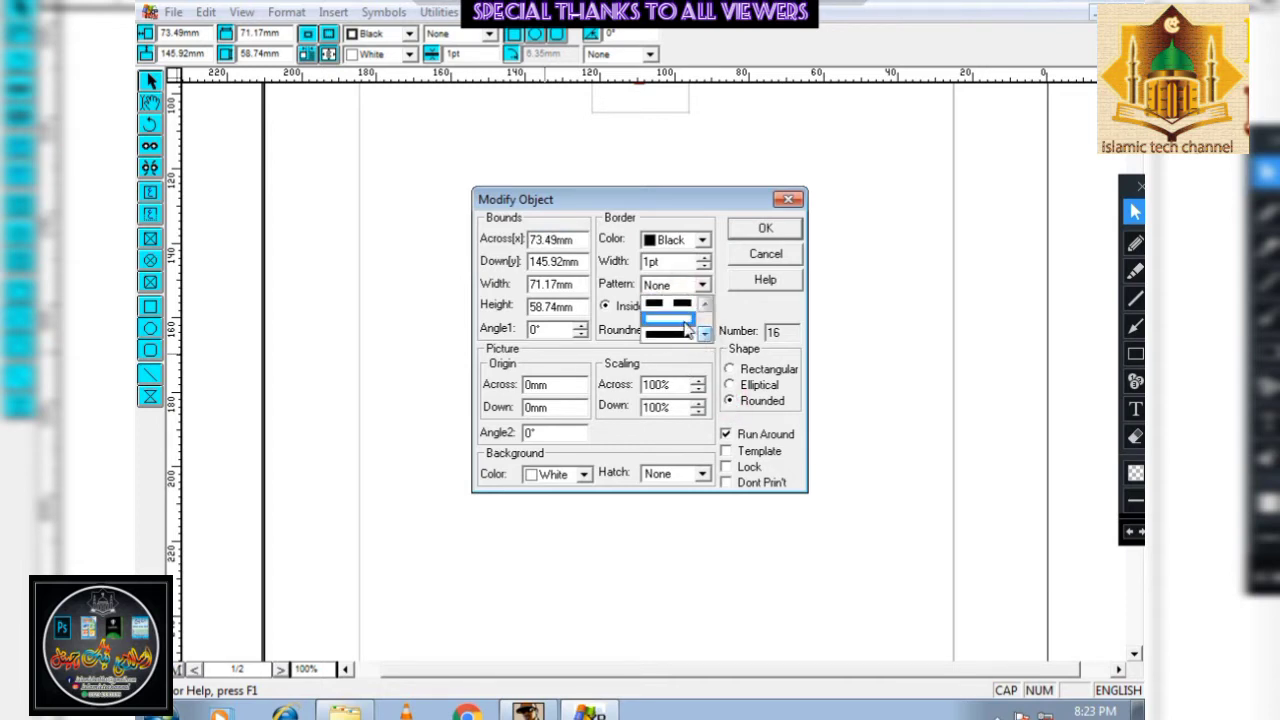
left_click(688, 305)
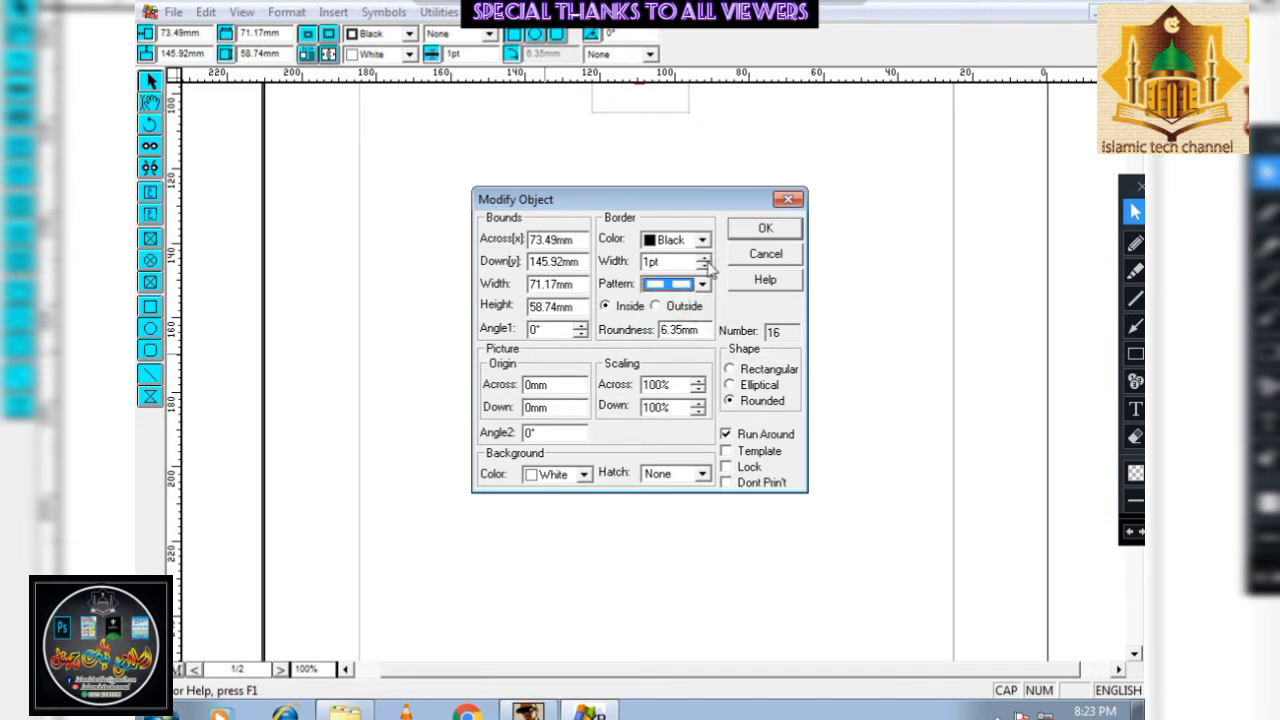
left_click(704, 257)
left_click(583, 474)
left_click(561, 531)
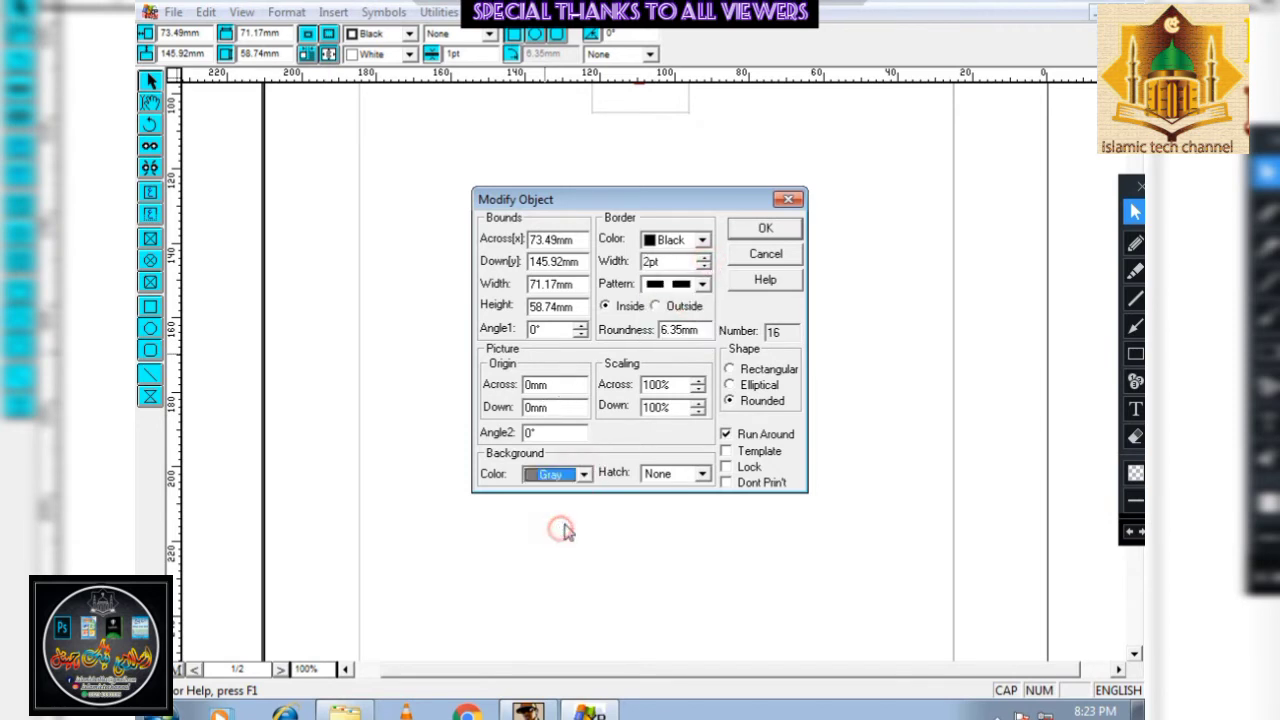
left_click(782, 230)
Enlarge the rounded picture frame to about 135 mm wide and 70 mm high, keeping it roughly centred between the margins
left_click_drag(643, 268, 643, 228)
left_click_drag(510, 356, 394, 357)
left_click_drag(772, 356, 895, 358)
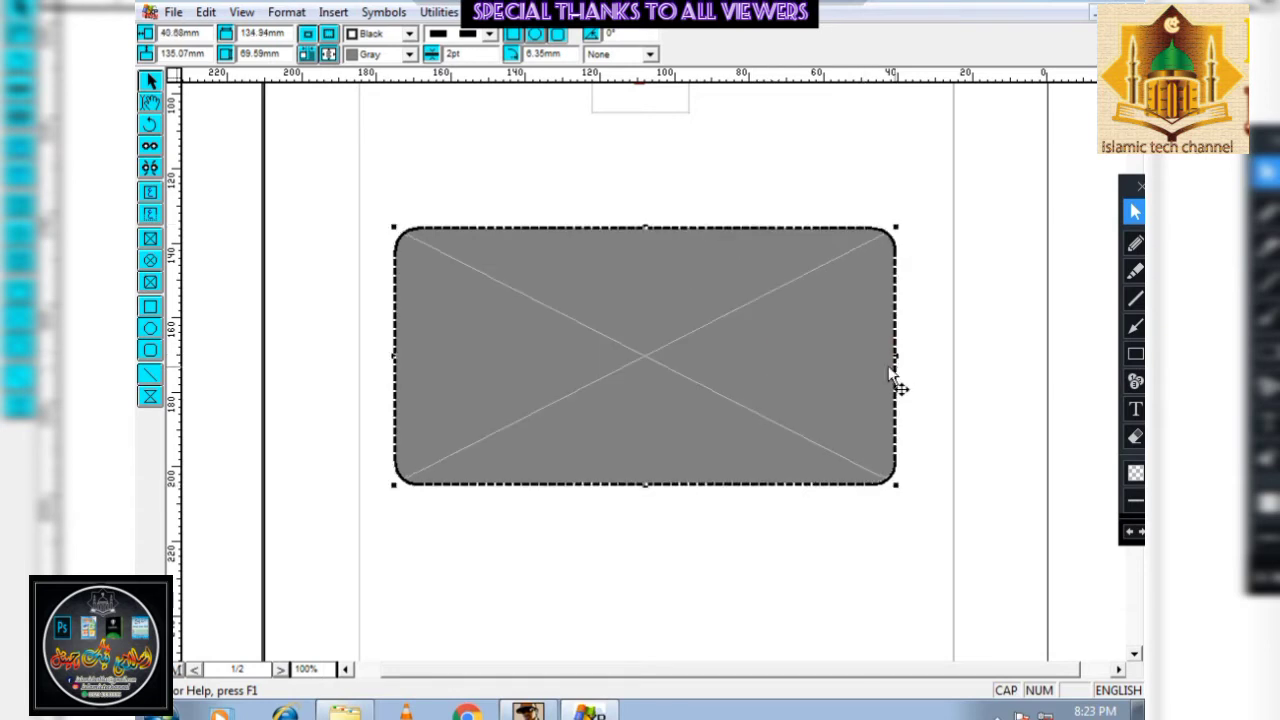
Apply a diagonal-line hatch to the background of the gray rounded picture frame
double_click(652, 357)
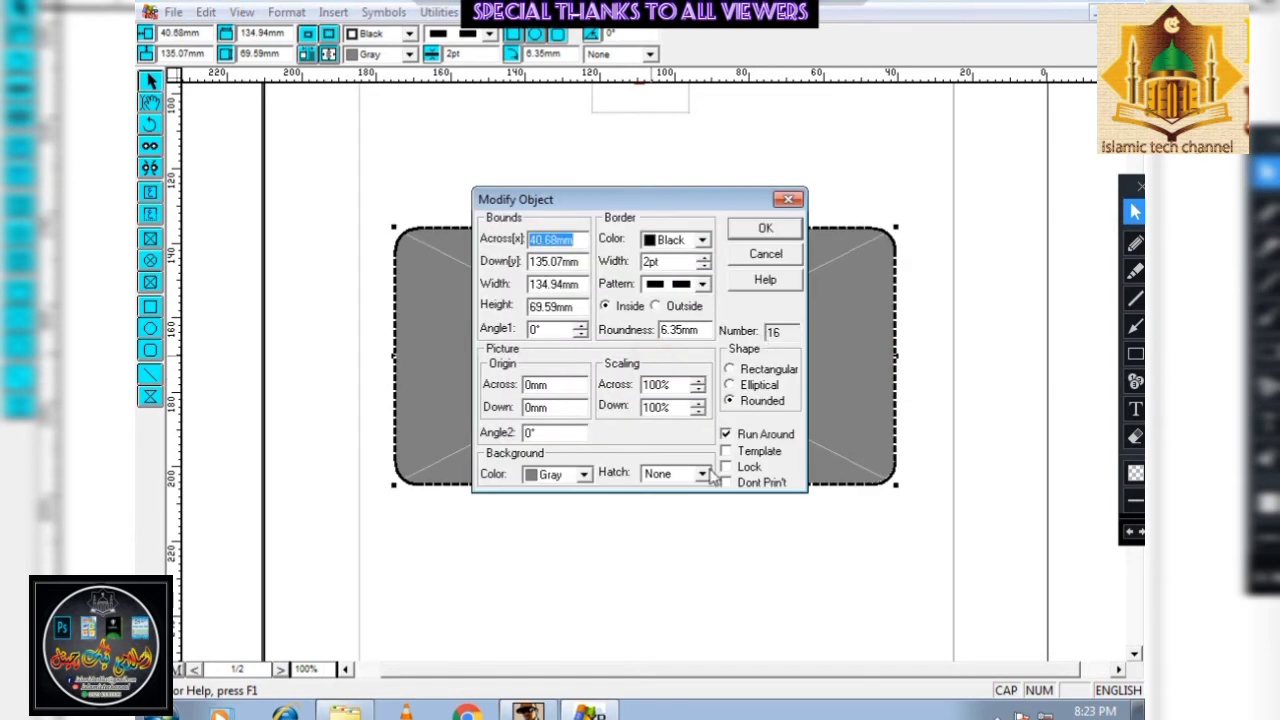
left_click(703, 474)
scroll(680, 515, "down", 3)
left_click(684, 512)
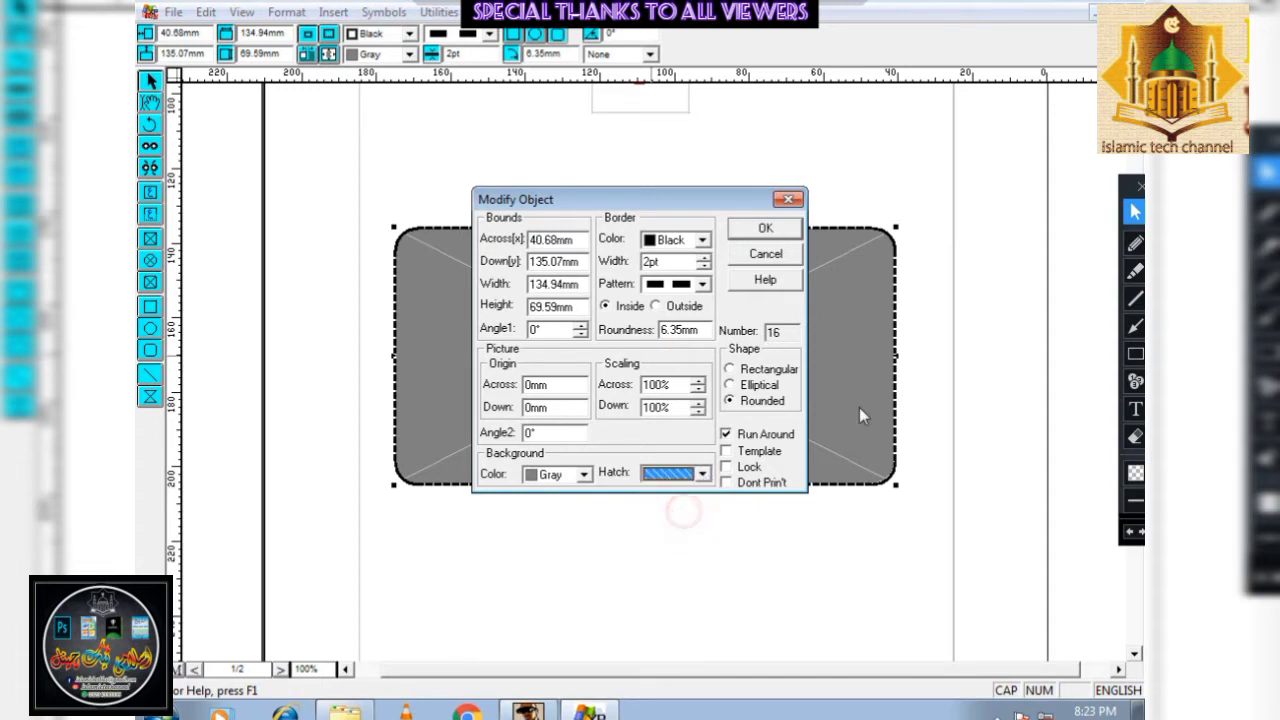
left_click(785, 229)
left_click(731, 178)
left_click(684, 282)
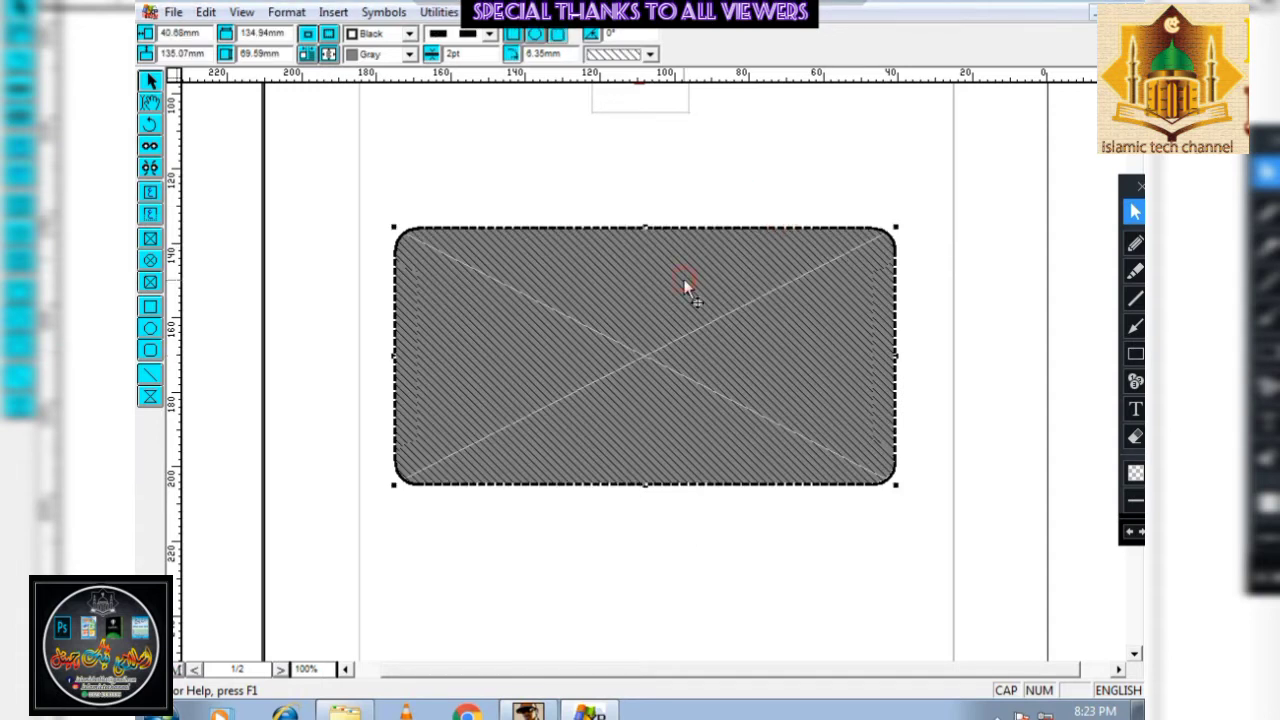
Set the gray rounded picture frame's hatch back to None
double_click(685, 286)
left_click(700, 474)
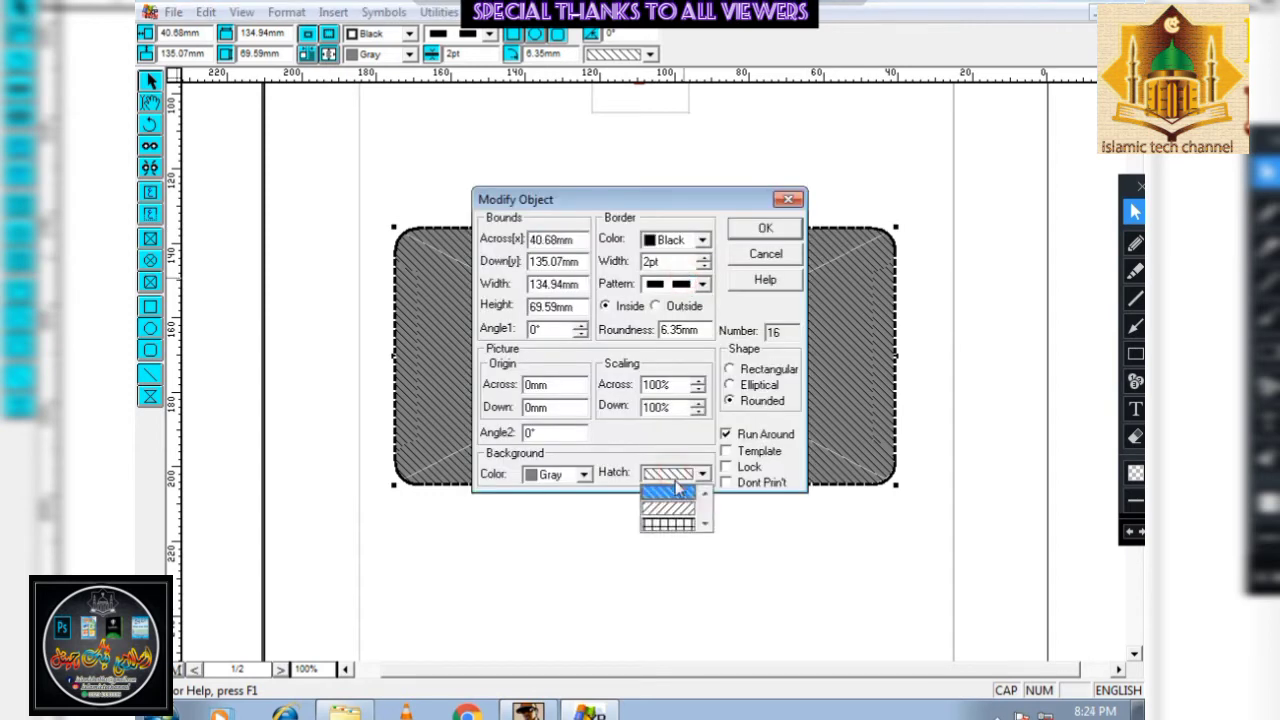
left_click(704, 492)
left_click(668, 492)
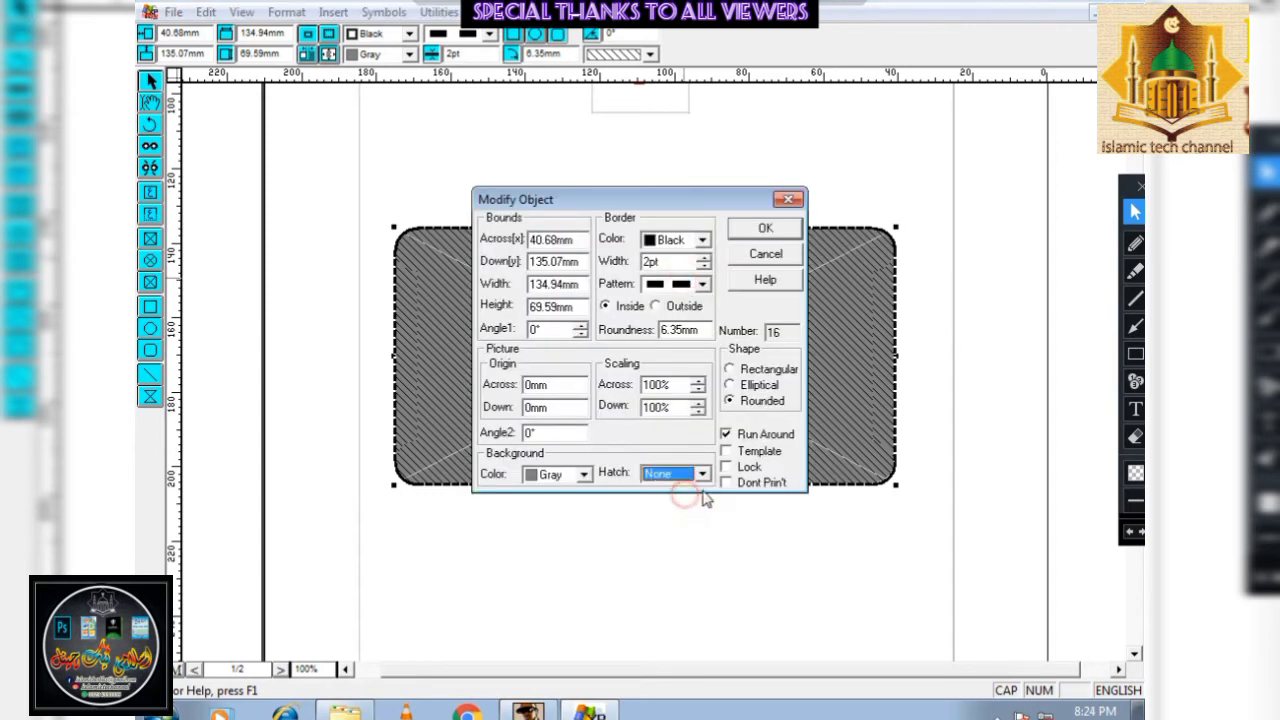
left_click(764, 231)
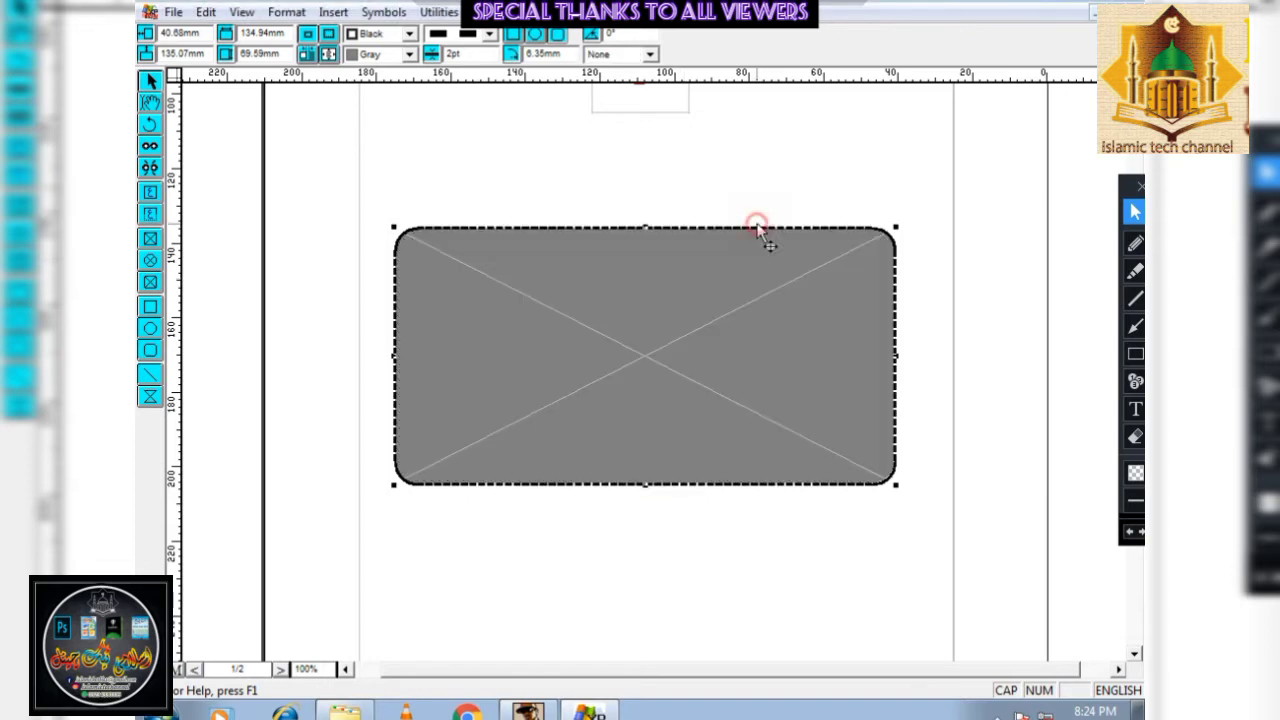
left_click(206, 12)
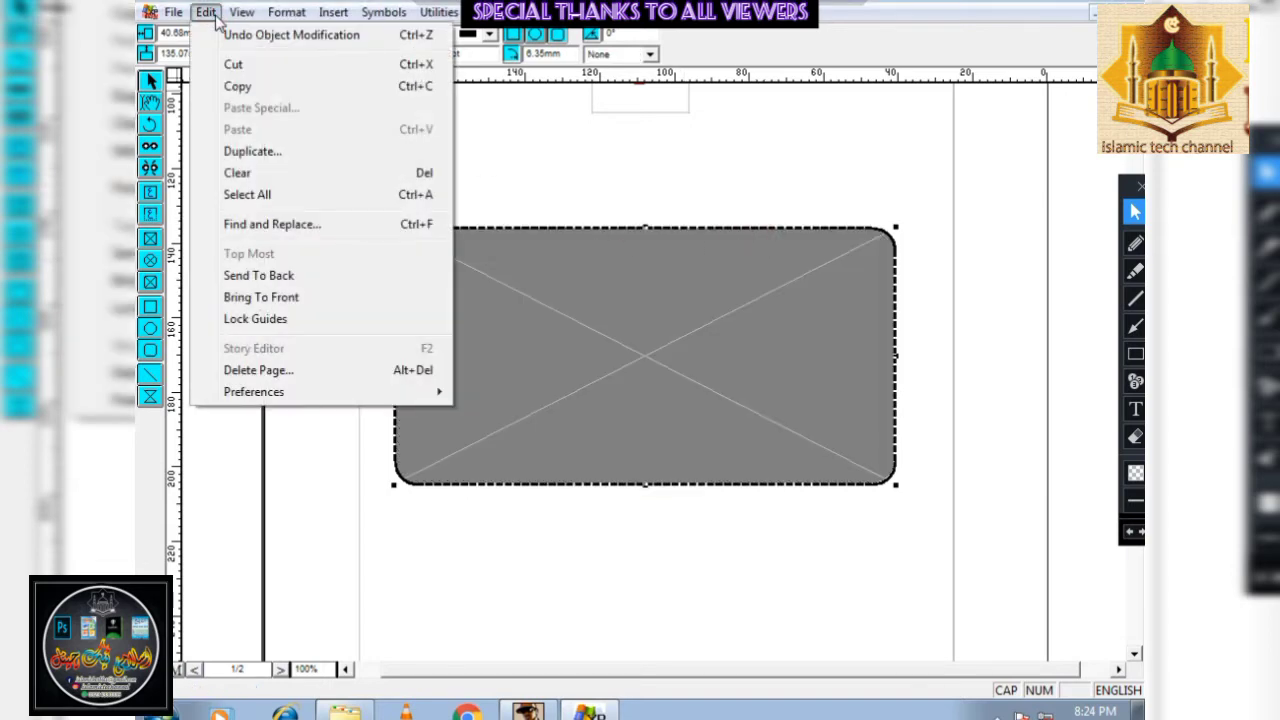
mouse_move(242, 17)
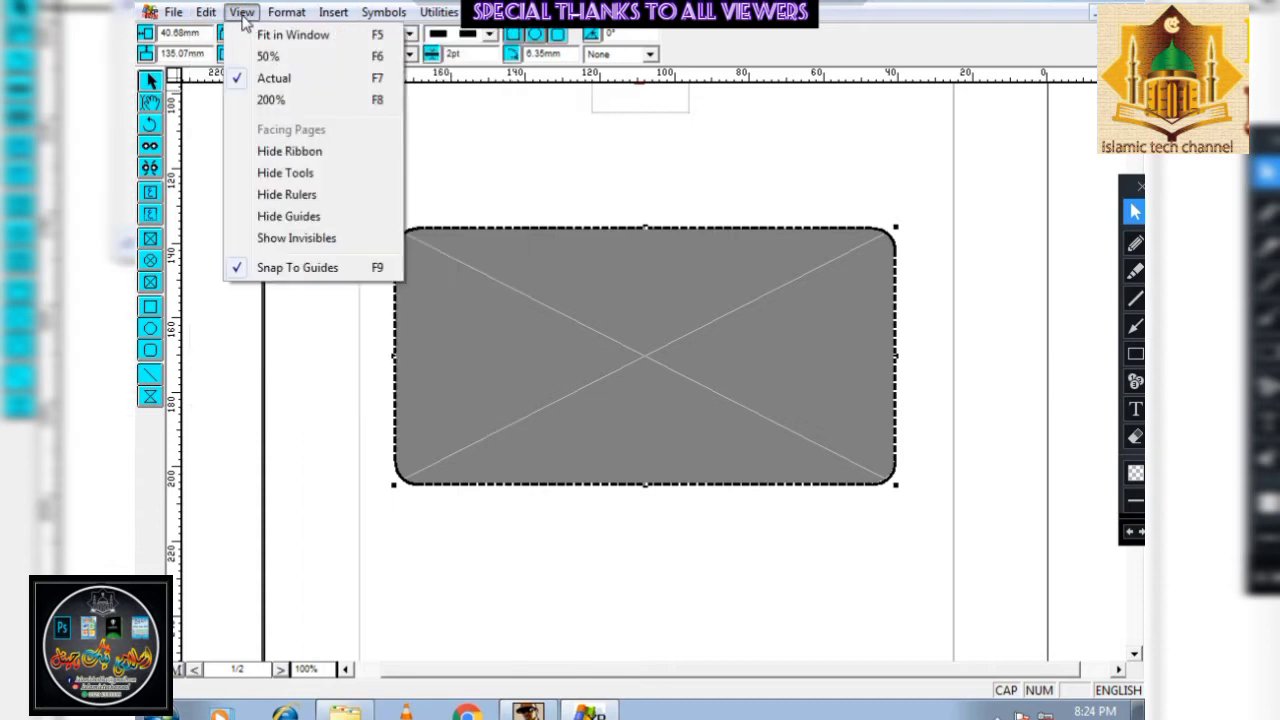
mouse_move(285, 20)
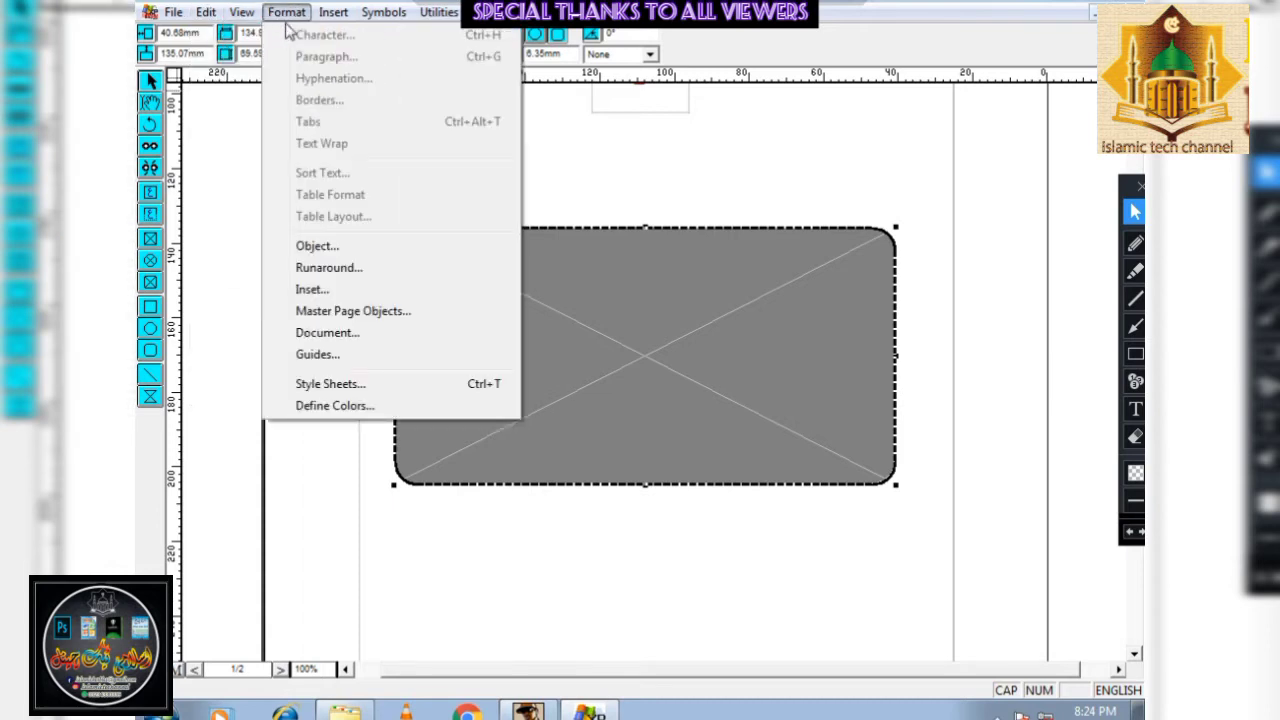
key("Right")
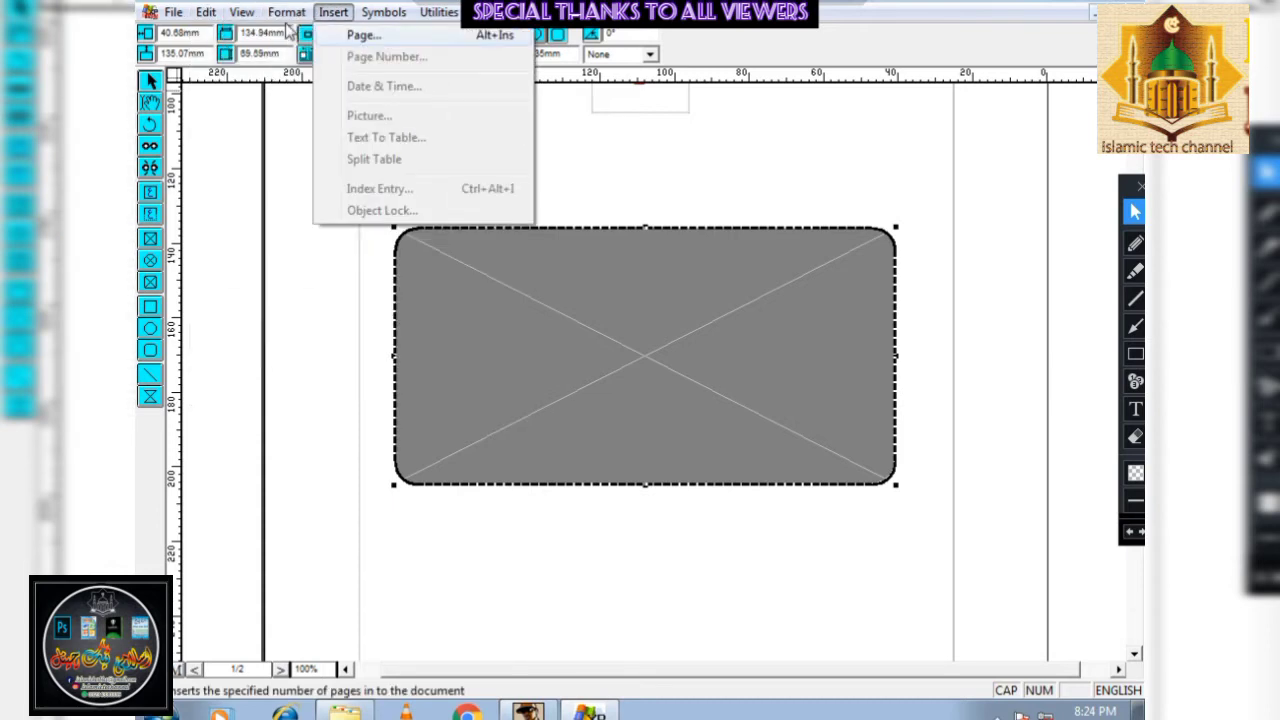
key("Right")
key("Right")
key("Right")
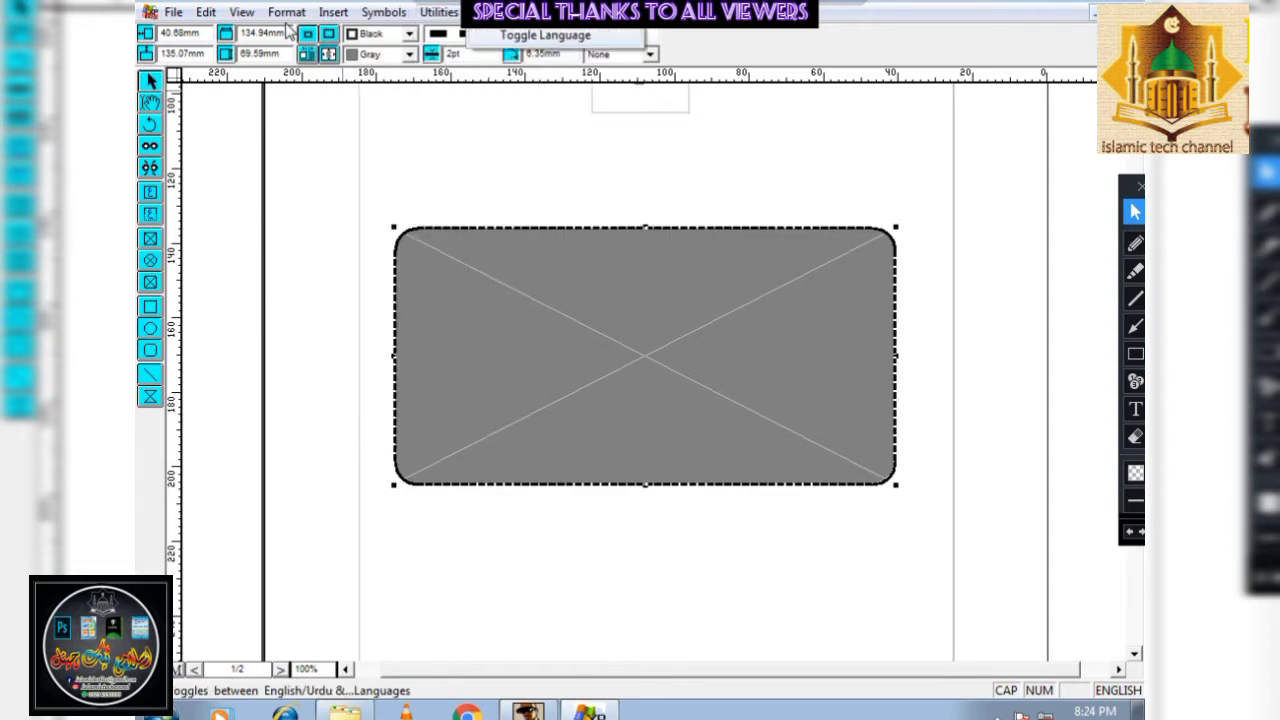
key("Right")
key("Up")
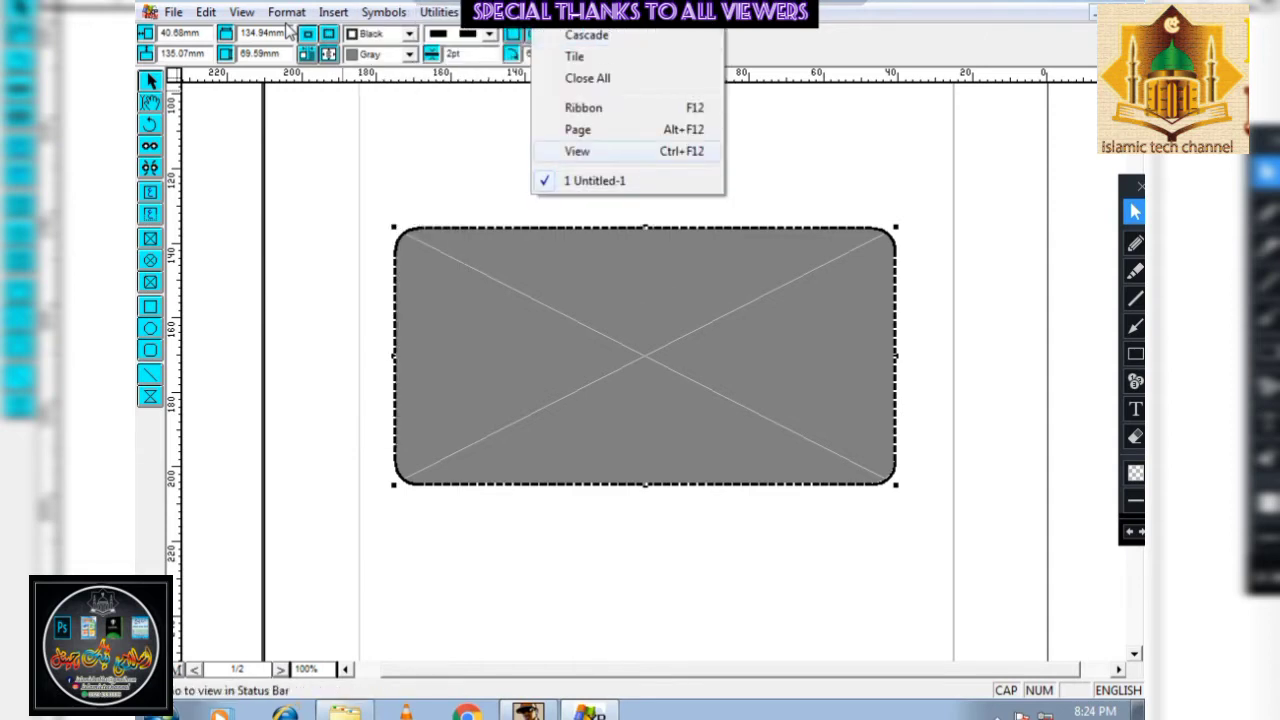
key("Right")
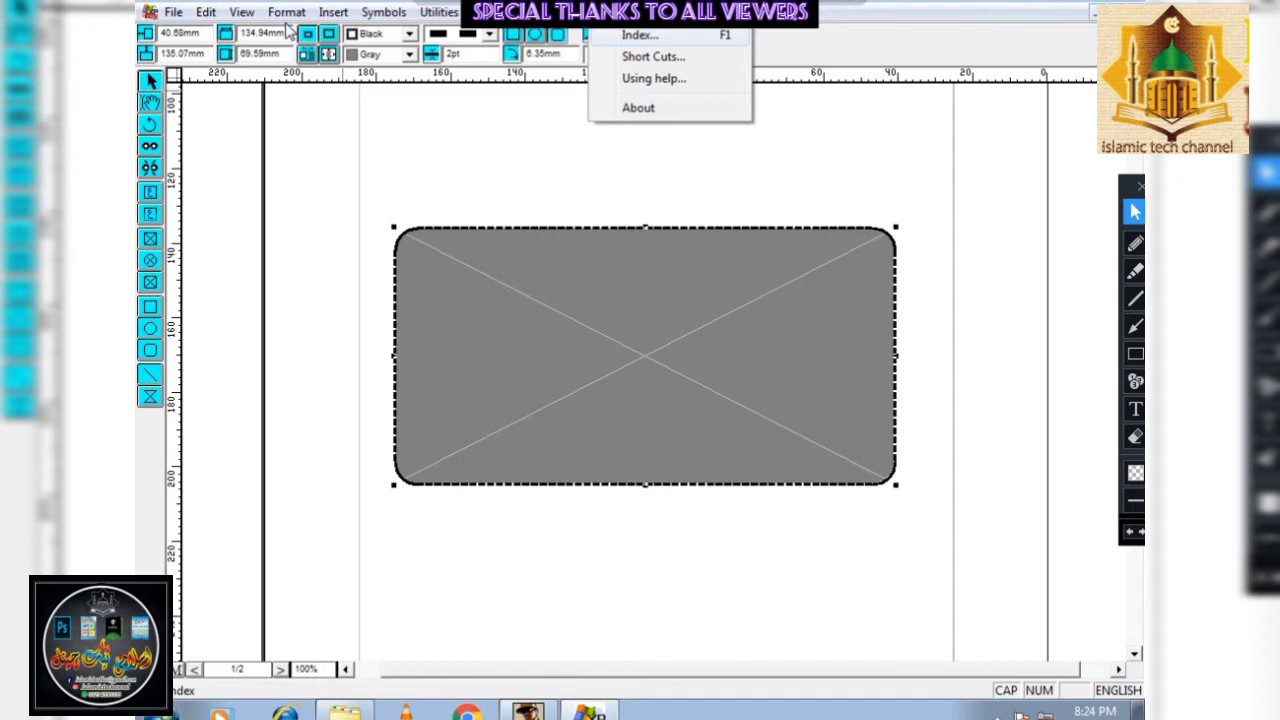
key("Left")
key("Left")
key("Left")
key("Left")
key("Left")
key("Left")
key("Left")
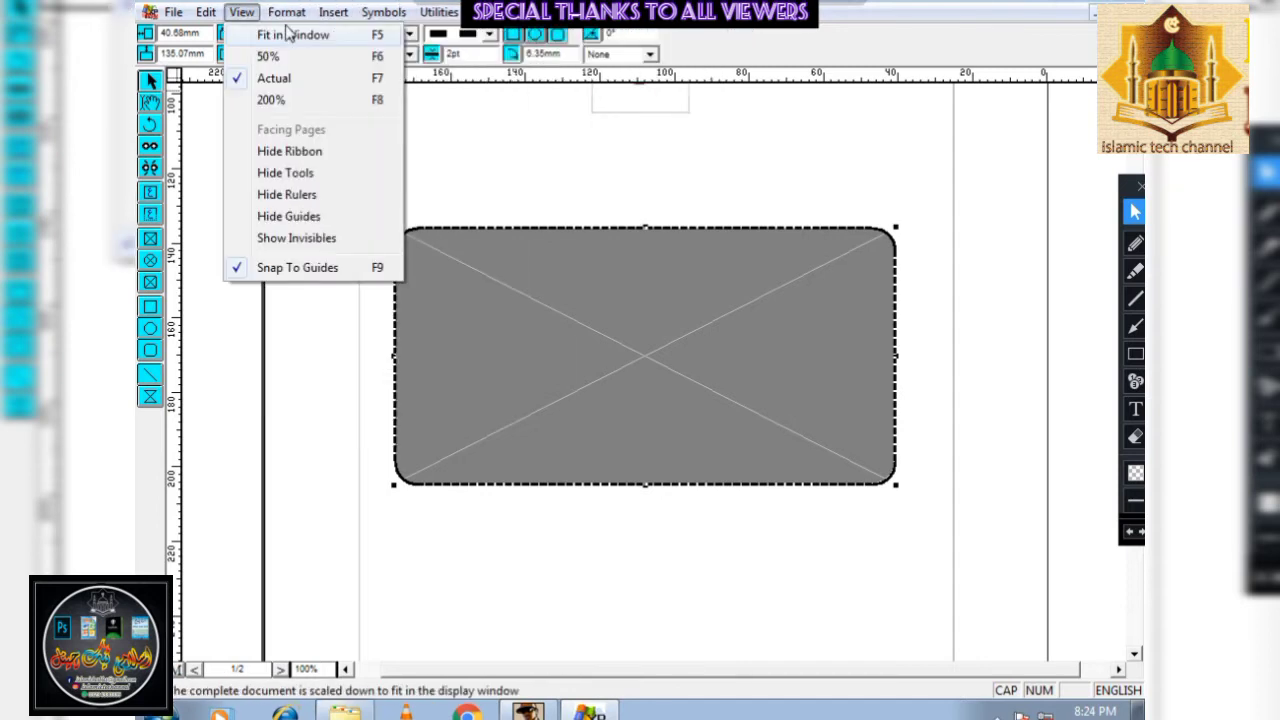
left_click(566, 371)
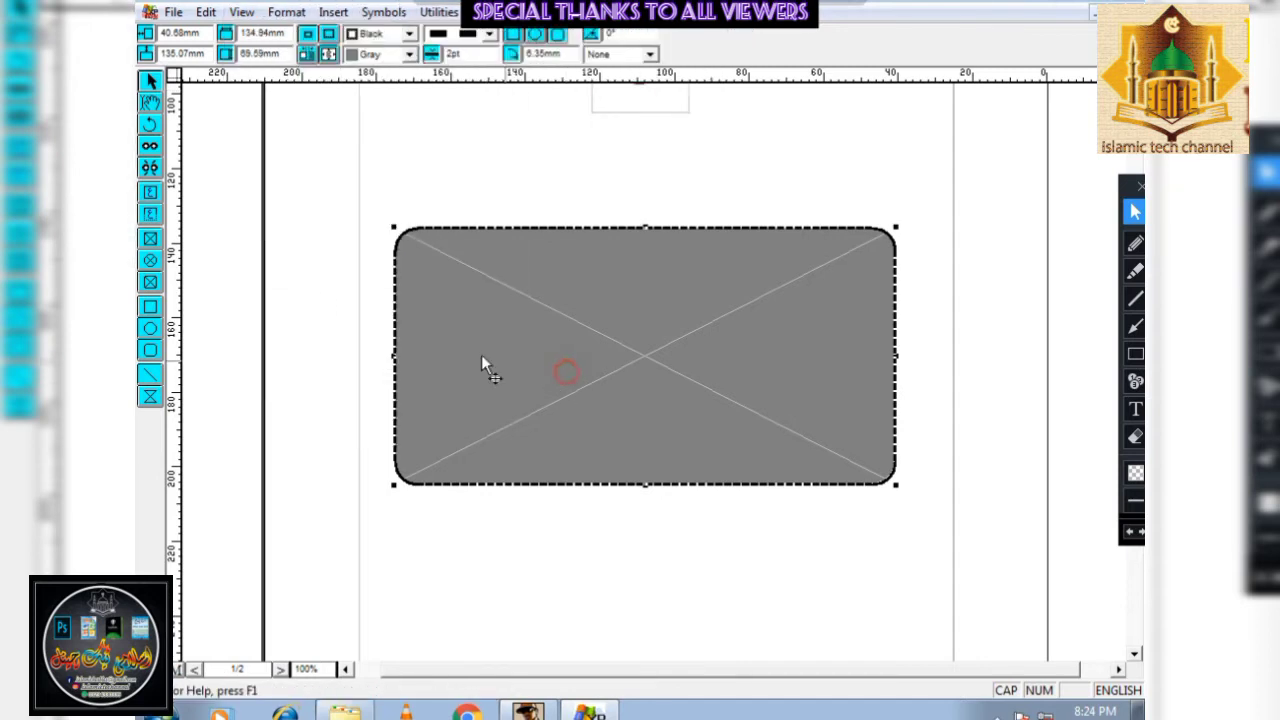
Draw an elliptical picture frame about 40 by 36 mm and place it beside the left margin, between the gray frame and the blue bar
left_click(149, 261)
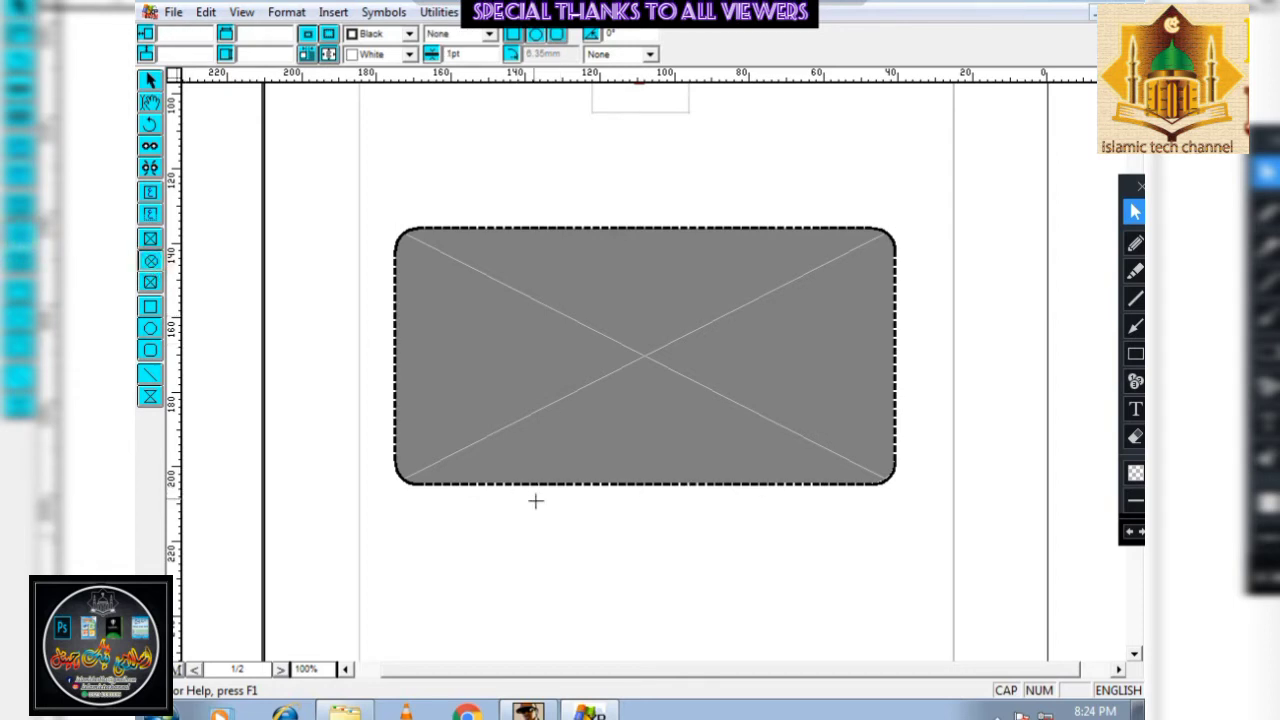
left_click_drag(430, 533, 578, 568)
left_click(374, 291)
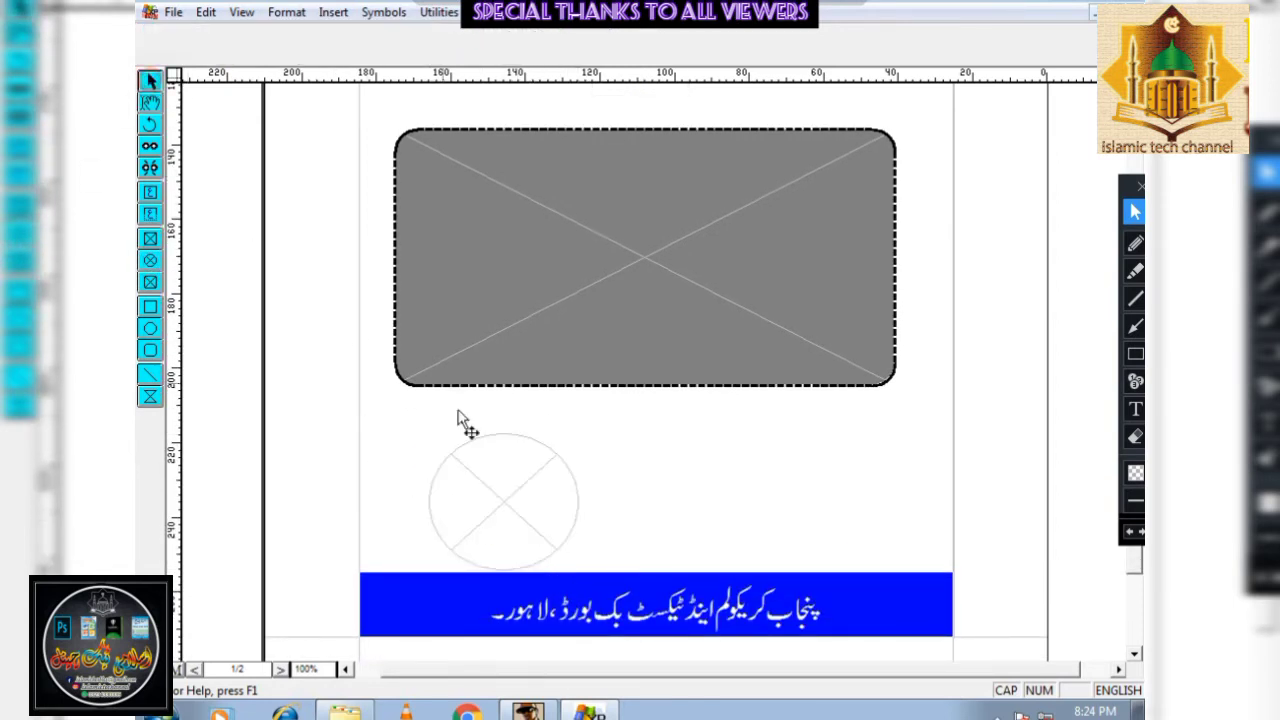
left_click(540, 525)
left_click_drag(540, 527, 477, 503)
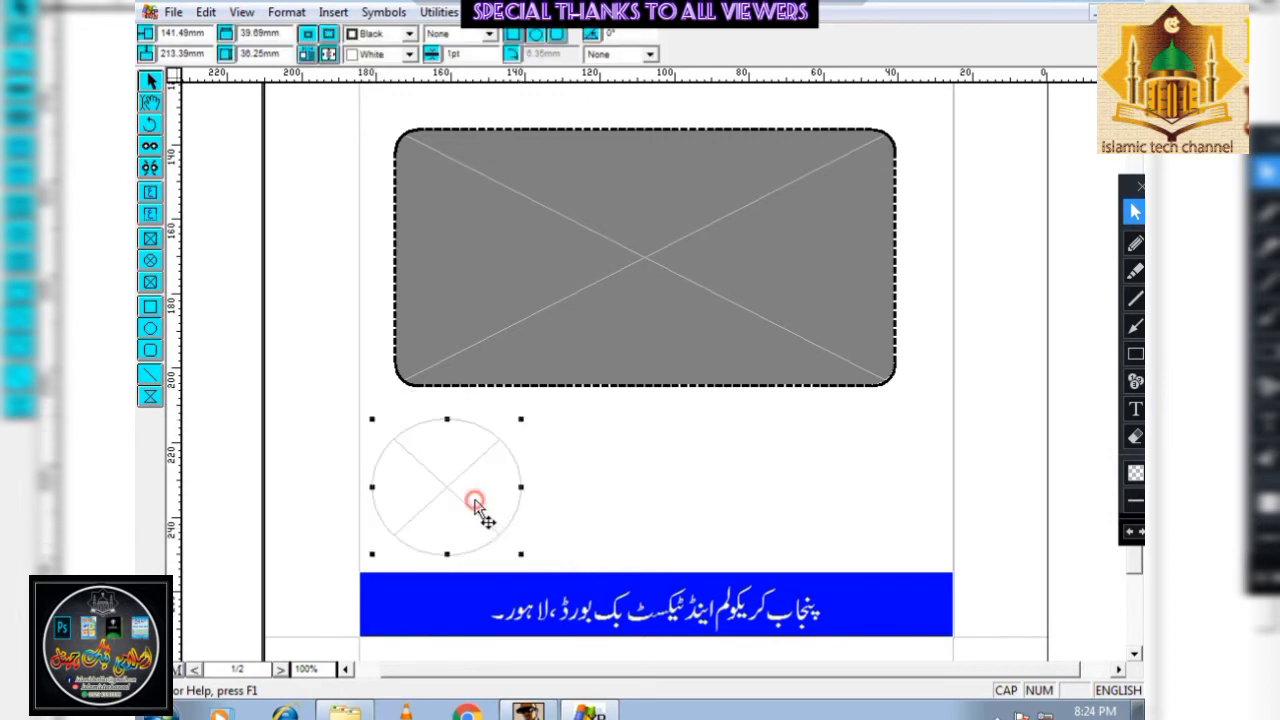
Duplicate the circular picture frame and move the copy level with the original, near the right margin at about 35 mm across
key("ctrl+v")
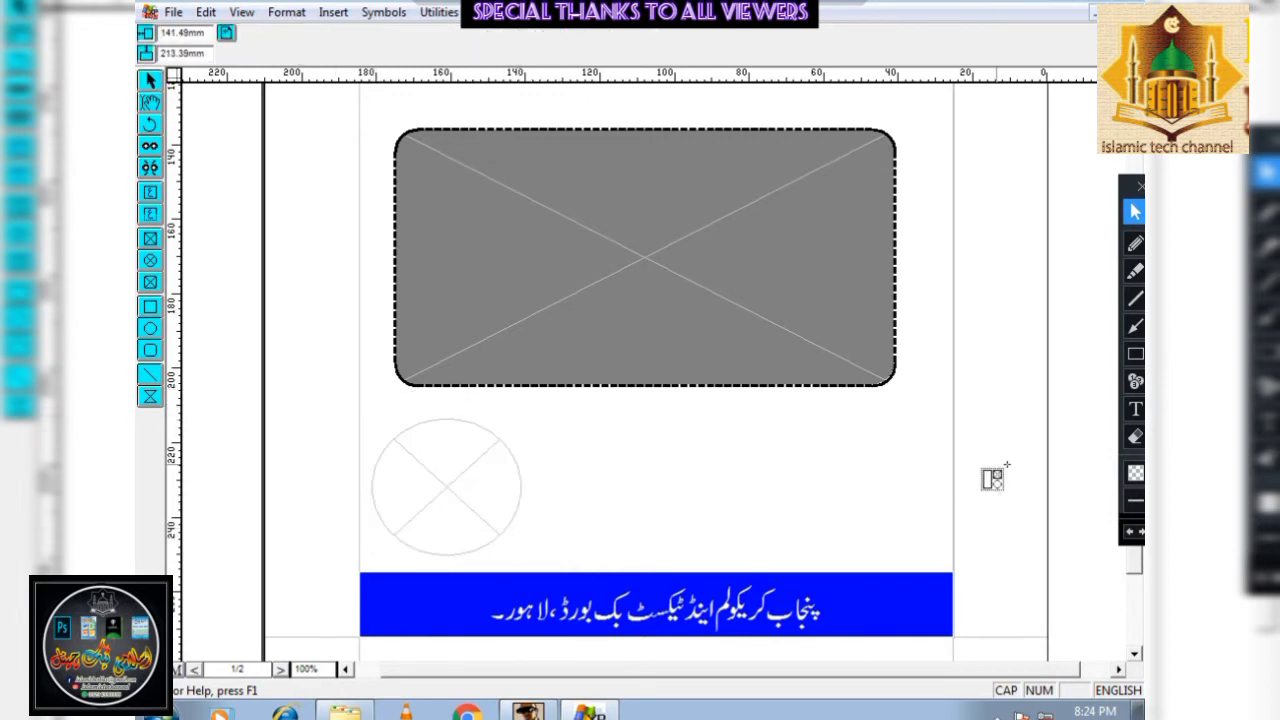
left_click(906, 445)
left_click_drag(866, 506, 479, 512)
key("Delete")
key("Right")
key("Right")
key("Right")
key("Right")
key("Right")
key("Right")
key("Right")
key("Right")
key("Right")
key("Right")
key("Right")
key("Right")
key("Right")
key("Right")
key("Right")
key("Right")
key("Right")
key("Right")
key("Right")
key("Right")
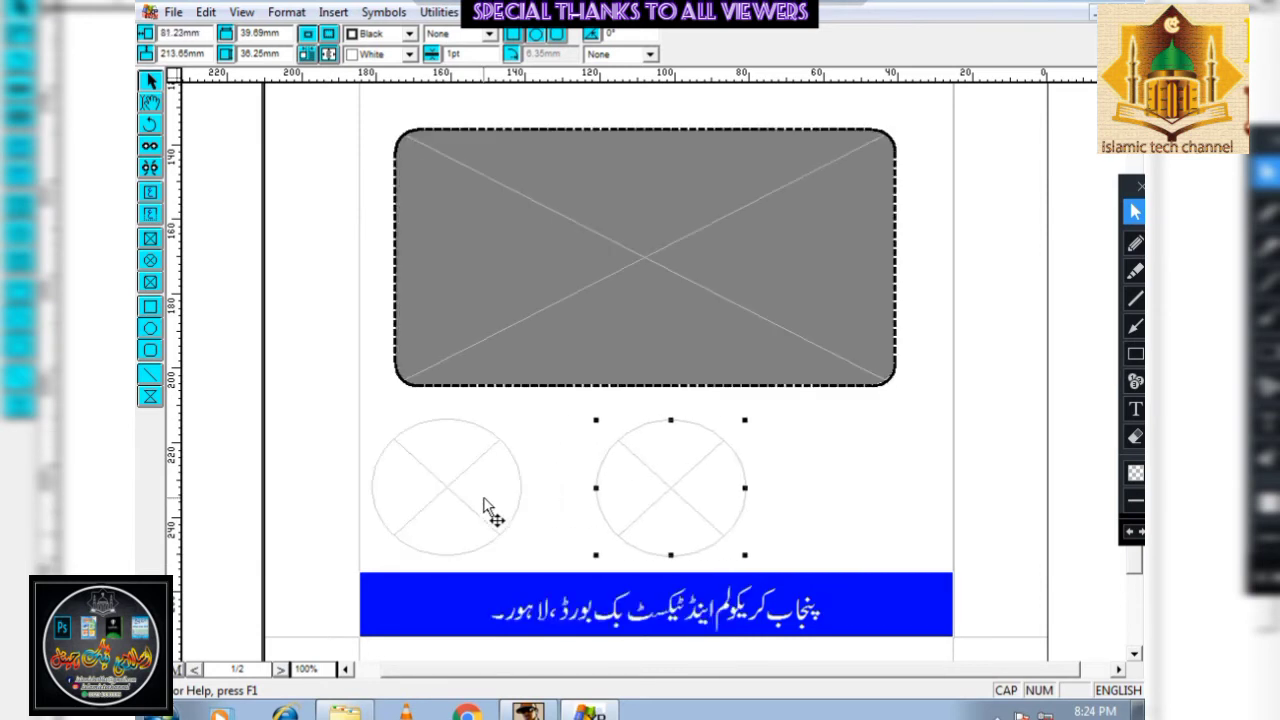
key("Right")
key("Right")
key("Right")
key("Right")
key("Right")
key("Right")
key("Right")
key("Right")
key("Right")
key("Right")
key("Right")
key("Right")
key("Right")
key("Right")
key("Right")
key("Right")
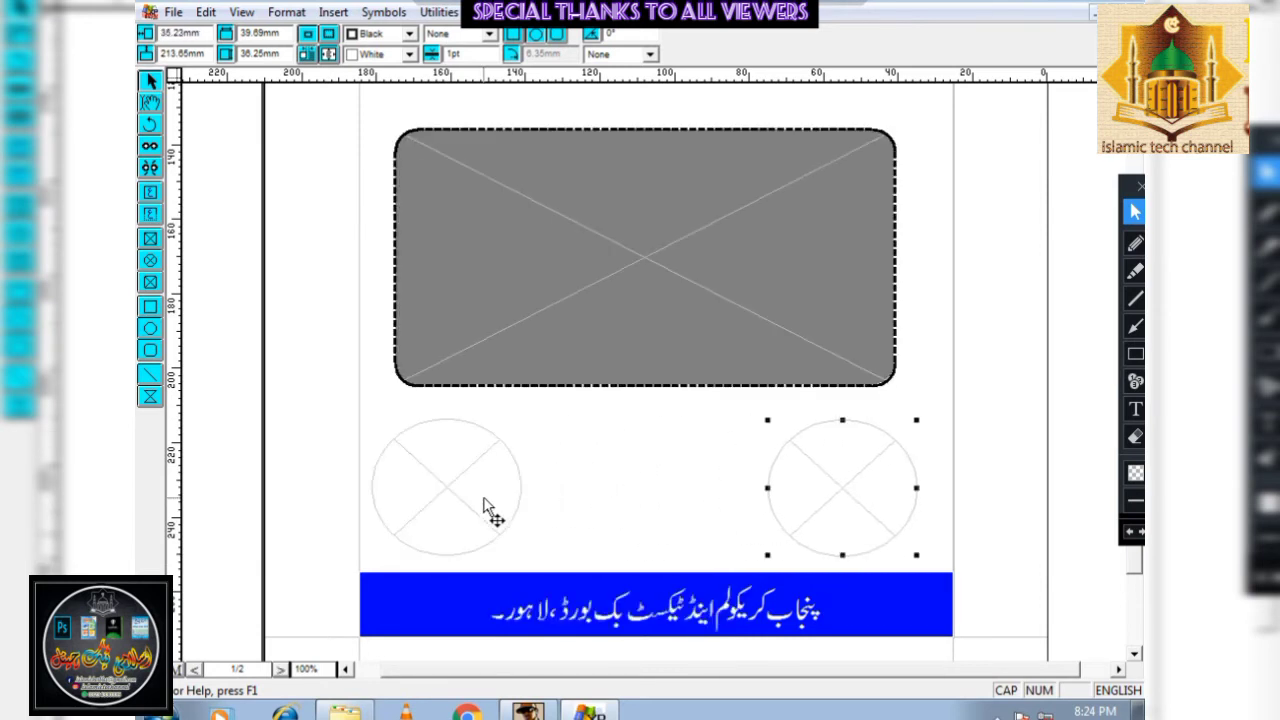
right_click(807, 505)
double_click(834, 473)
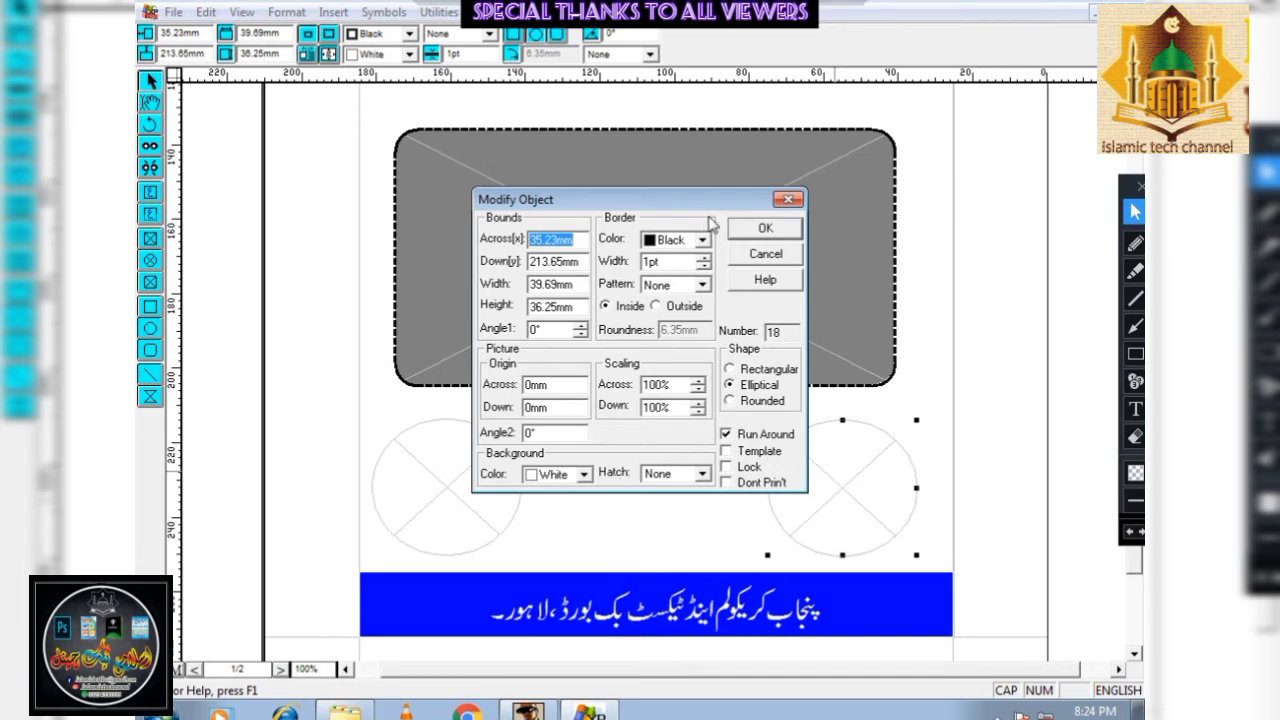
left_click(786, 255)
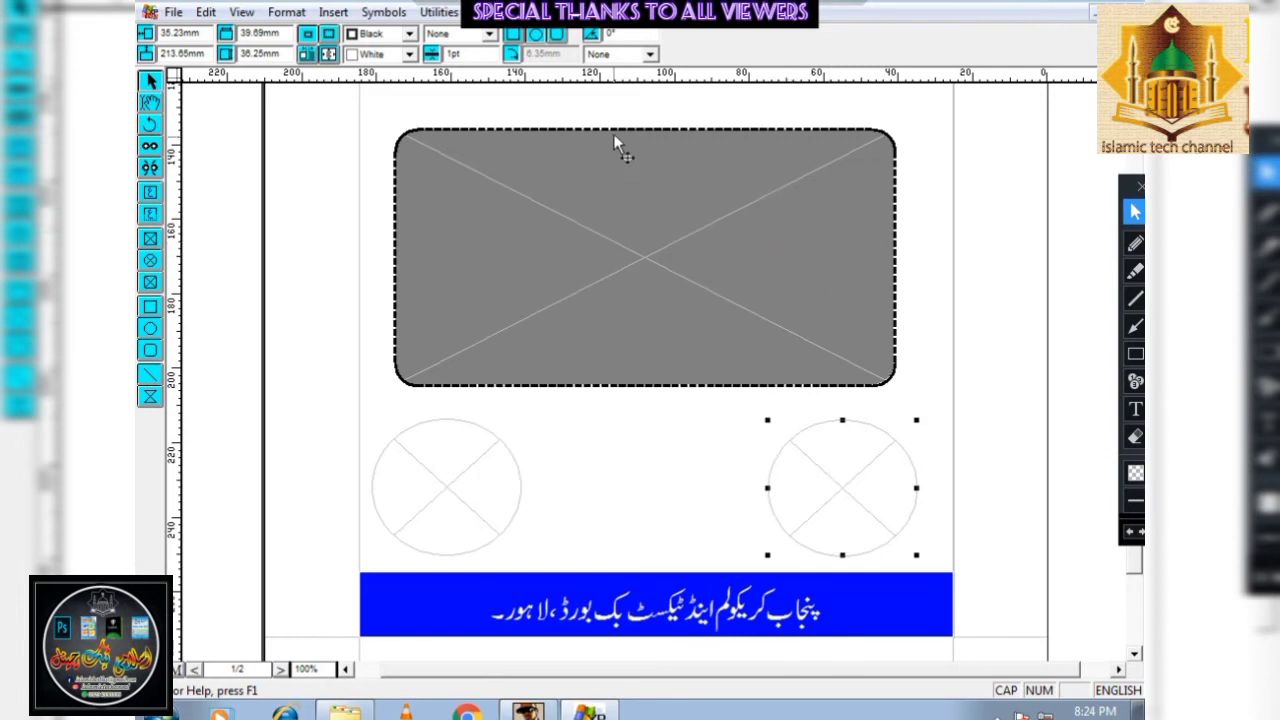
Try the rounded and oval shapes on the duplicated frame near the right margin, and make it rectangular
left_click(558, 34)
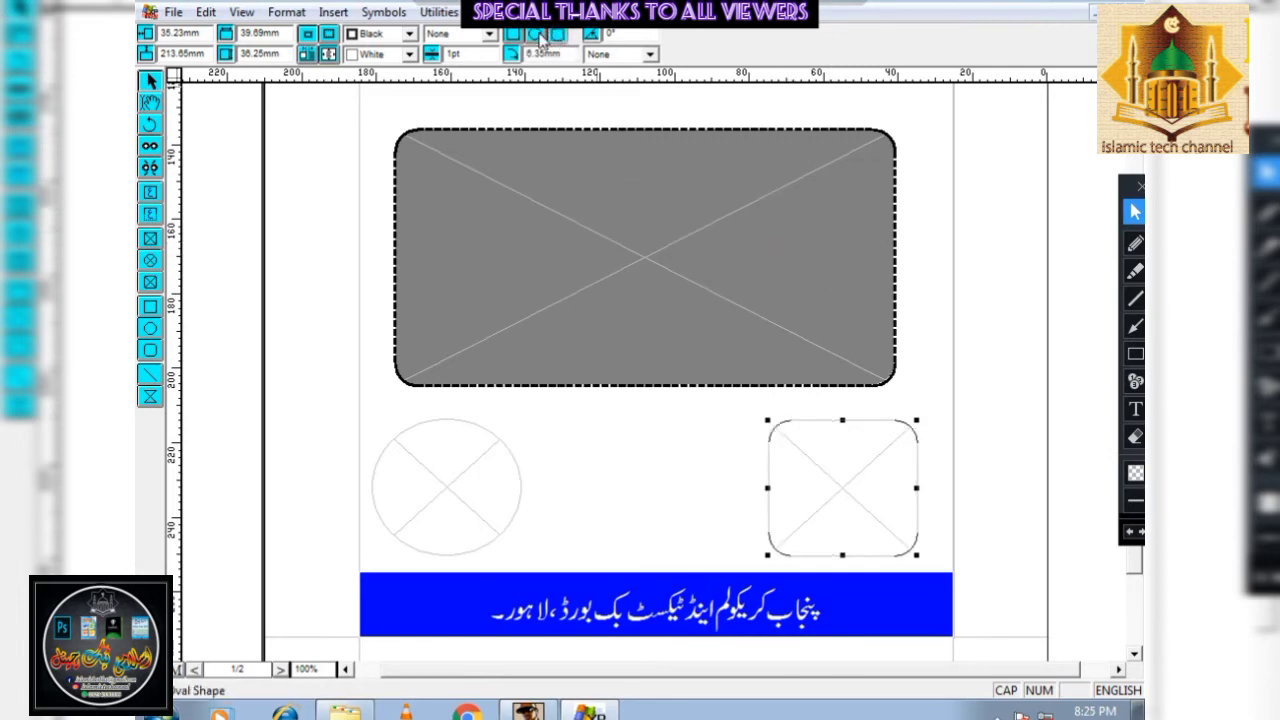
left_click(536, 34)
left_click(514, 34)
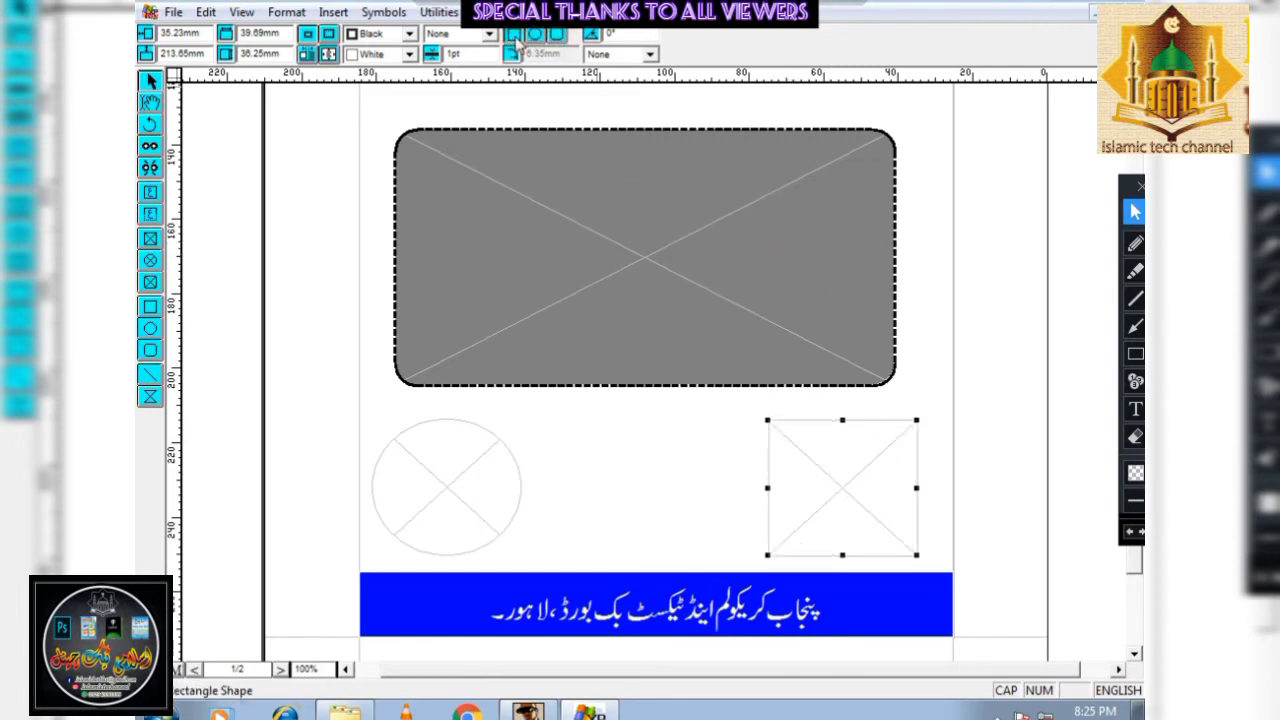
left_click(612, 54)
left_click(612, 54)
left_click(488, 35)
left_click(488, 38)
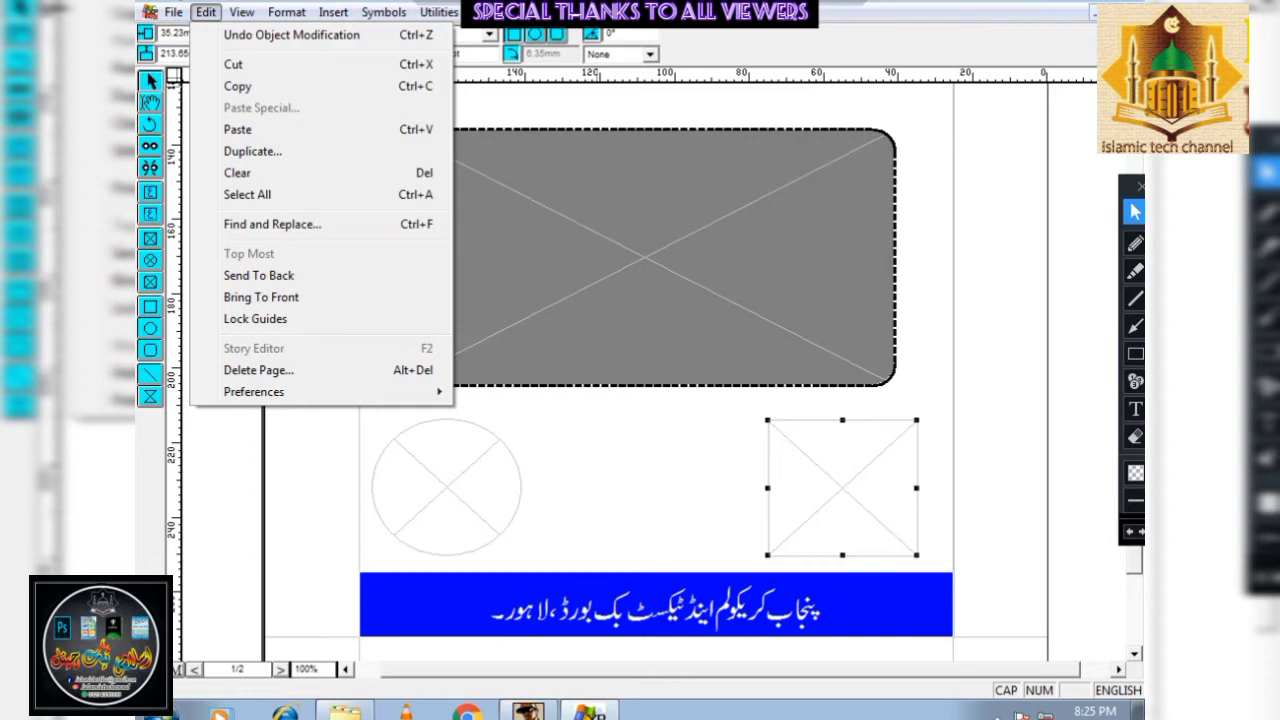
Set the small rectangular frame's left, top, right and bottom inset to 1", applied only with the graphic frame
mouse_move(242, 12)
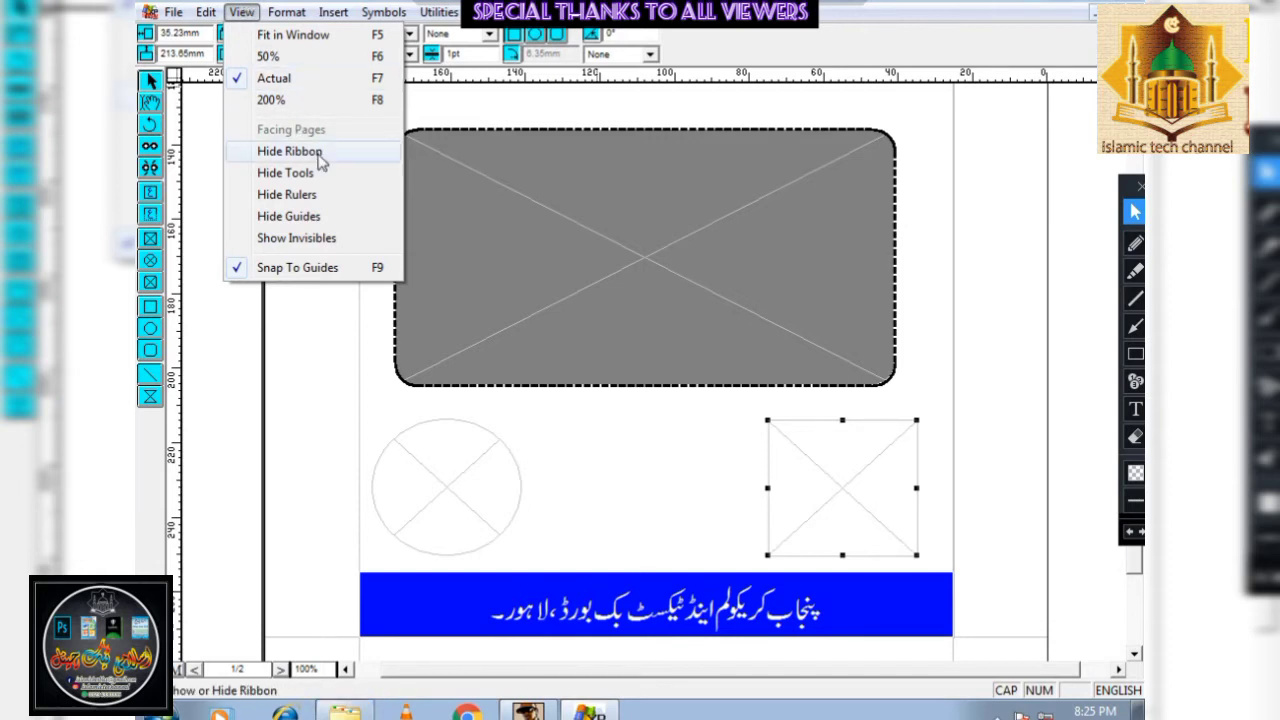
mouse_move(300, 18)
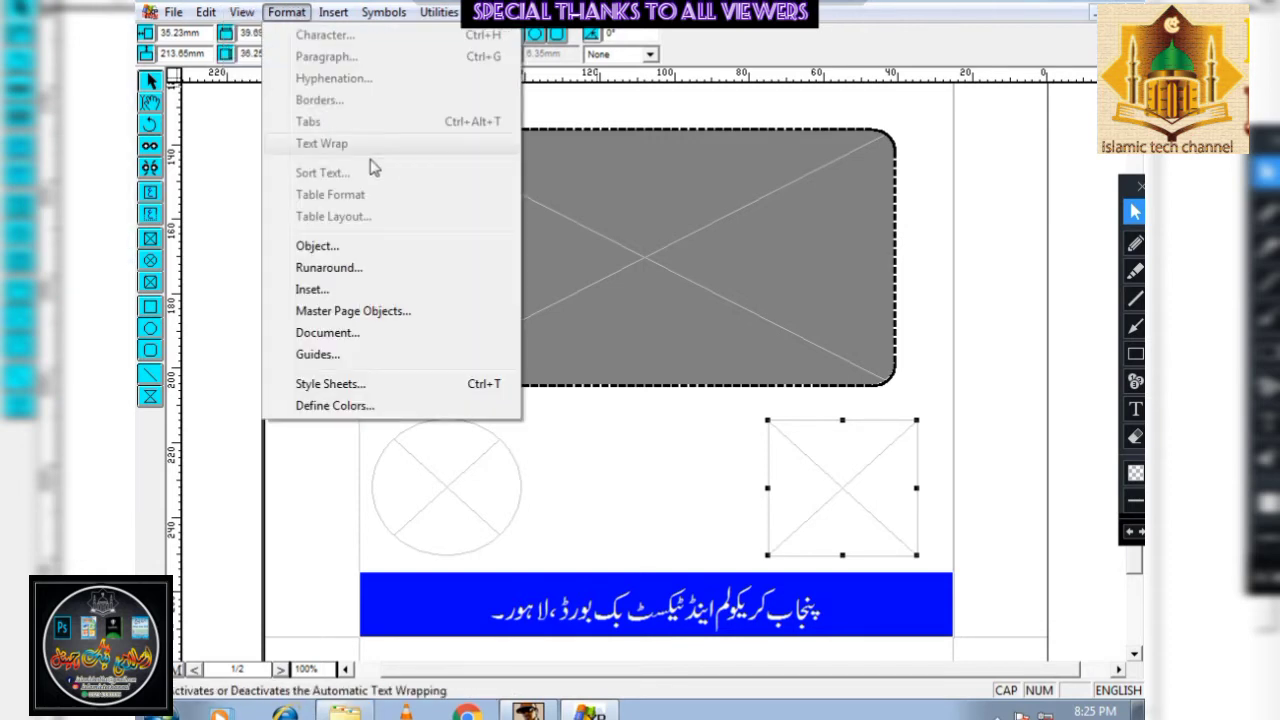
left_click(425, 292)
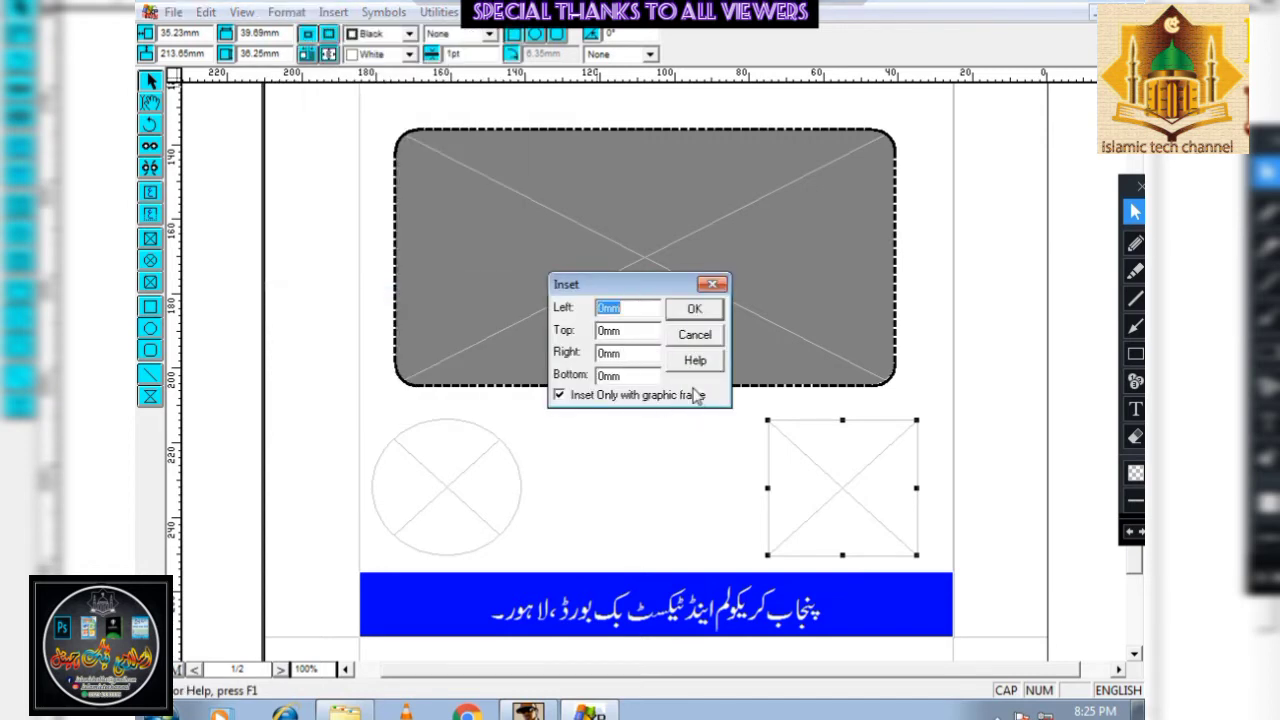
type("1")
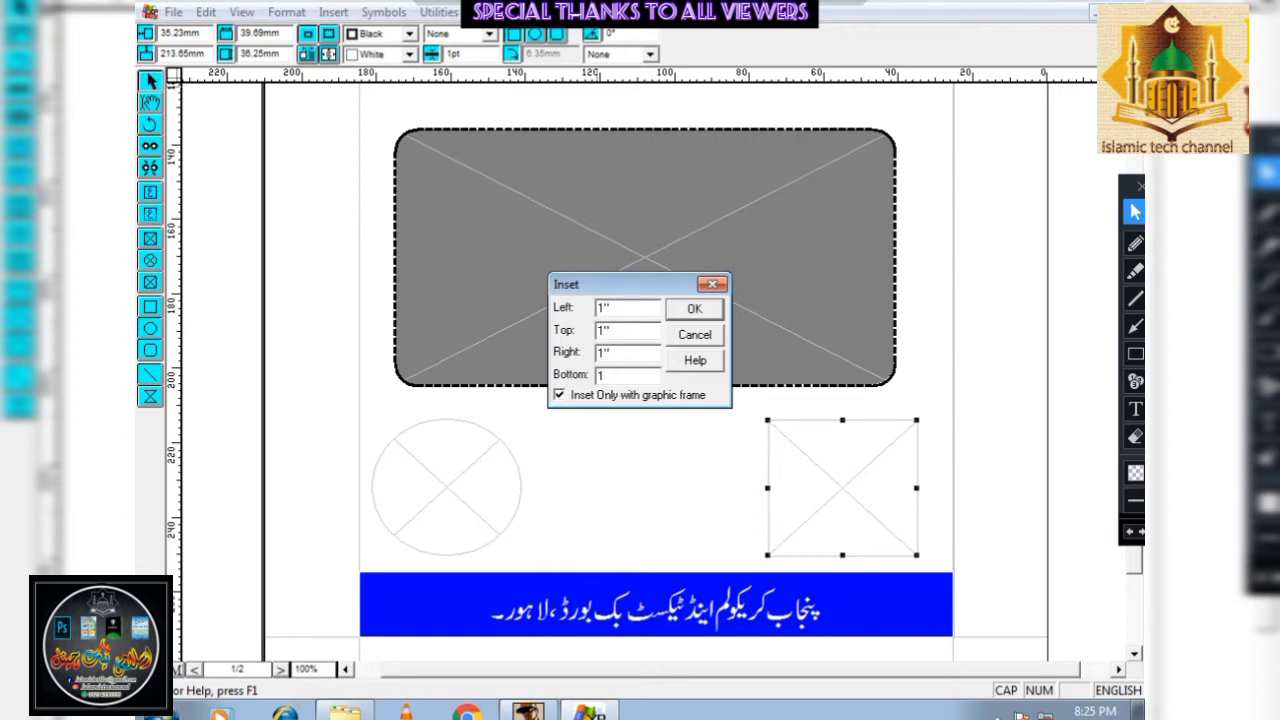
left_click(695, 312)
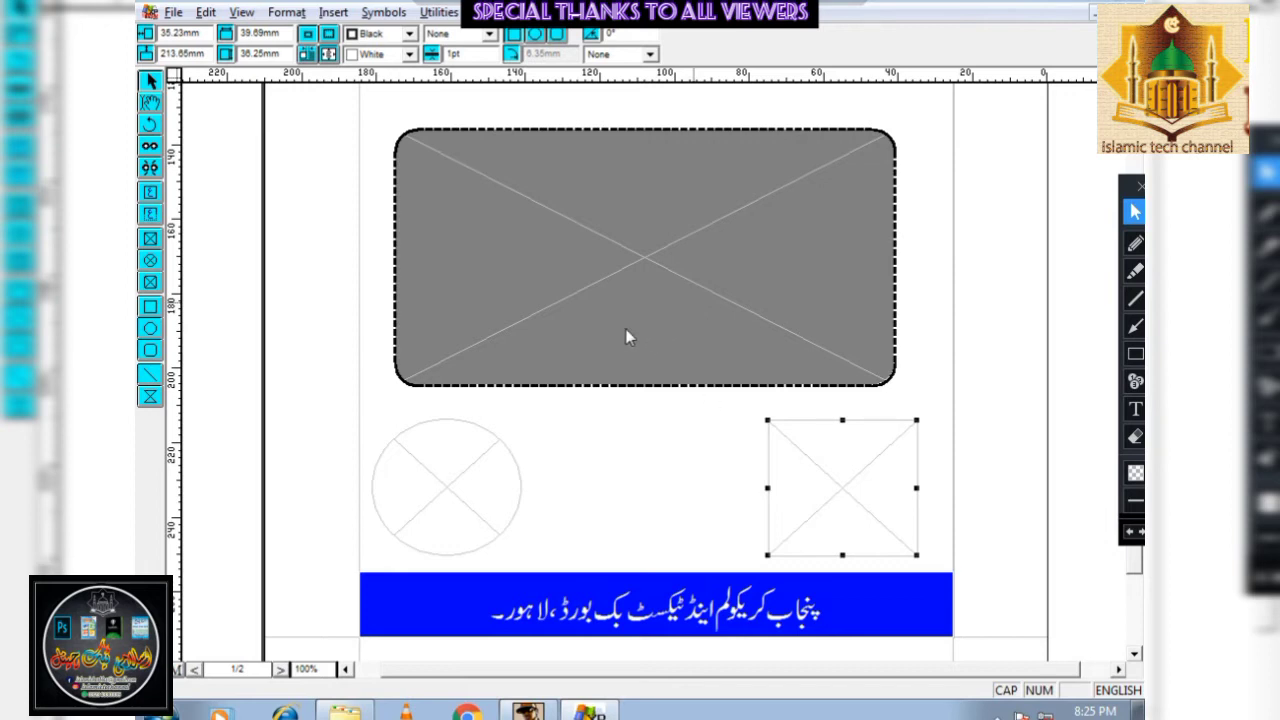
left_click(357, 360)
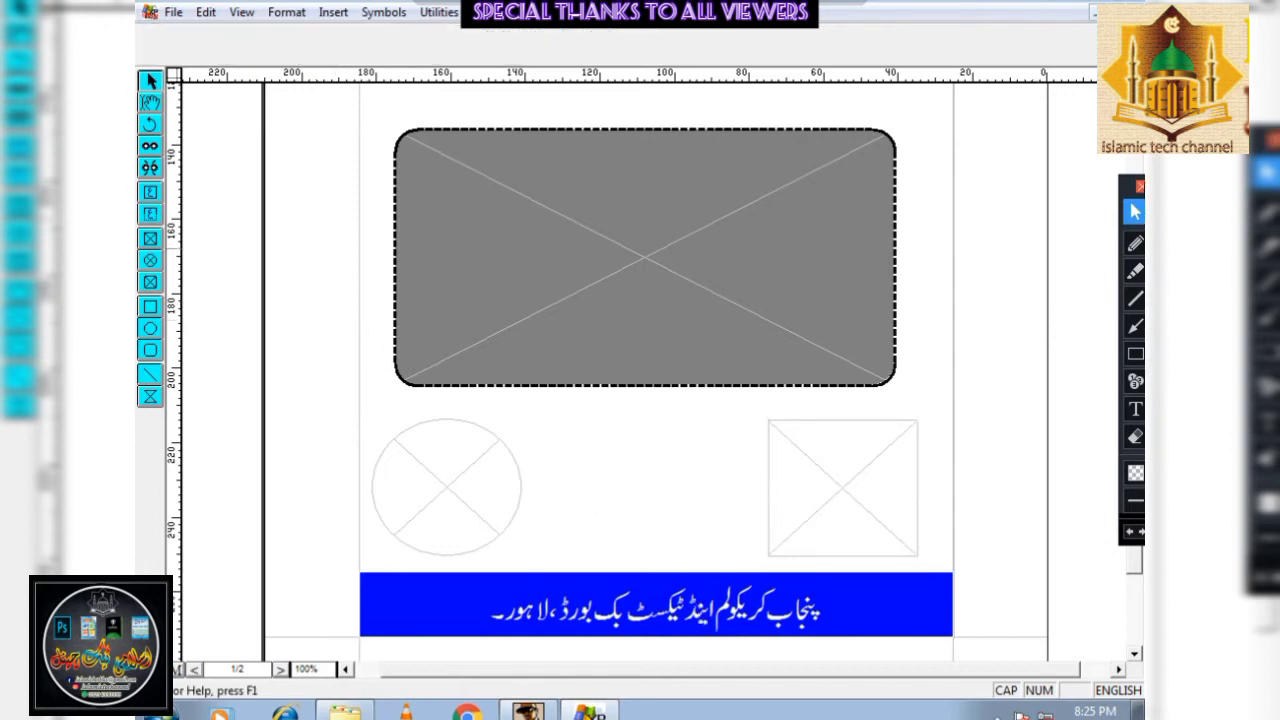
Enlarge the whole Urdu heading line at the top of the page to 33 pt
left_click_drag(1141, 187, 1114, 198)
left_click(1137, 236)
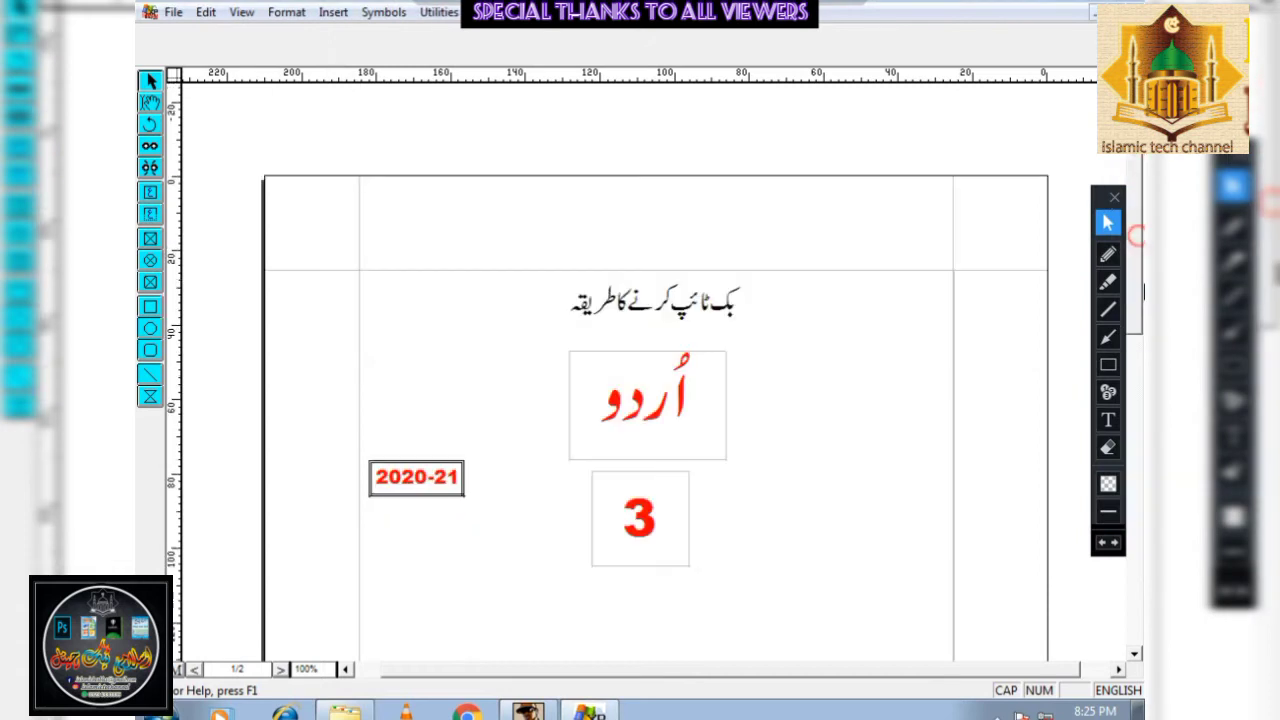
left_click_drag(1136, 269, 1137, 314)
left_click(149, 102)
left_click(468, 197)
key("ctrl+a")
key("ctrl+]")
key("ctrl+]")
key("ctrl+]")
key("ctrl+]")
key("ctrl+]")
key("ctrl+]")
key("ctrl+]")
key("ctrl+]")
key("ctrl+]")
key("ctrl+]")
key("ctrl+]")
key("ctrl+]")
key("ctrl+]")
key("ctrl+[")
key("ctrl+[")
key("ctrl+[")
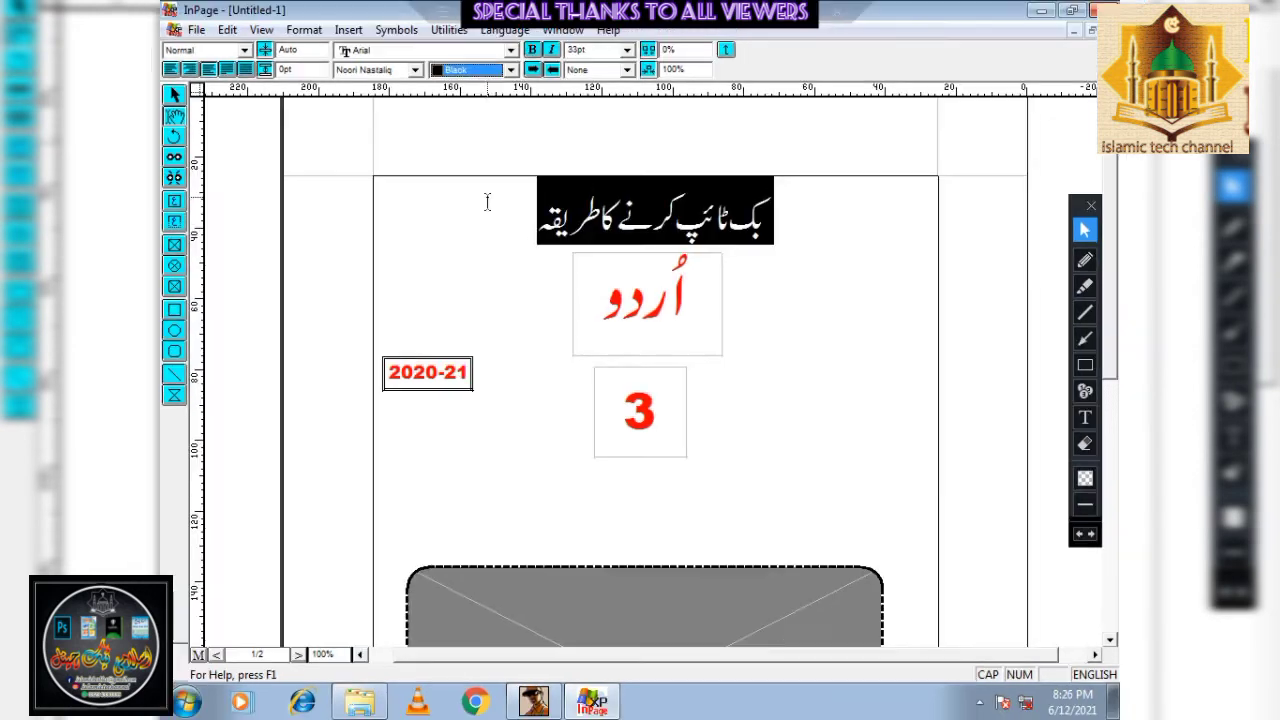
Set the text colour of the selected Urdu heading line to Blue
left_click(474, 72)
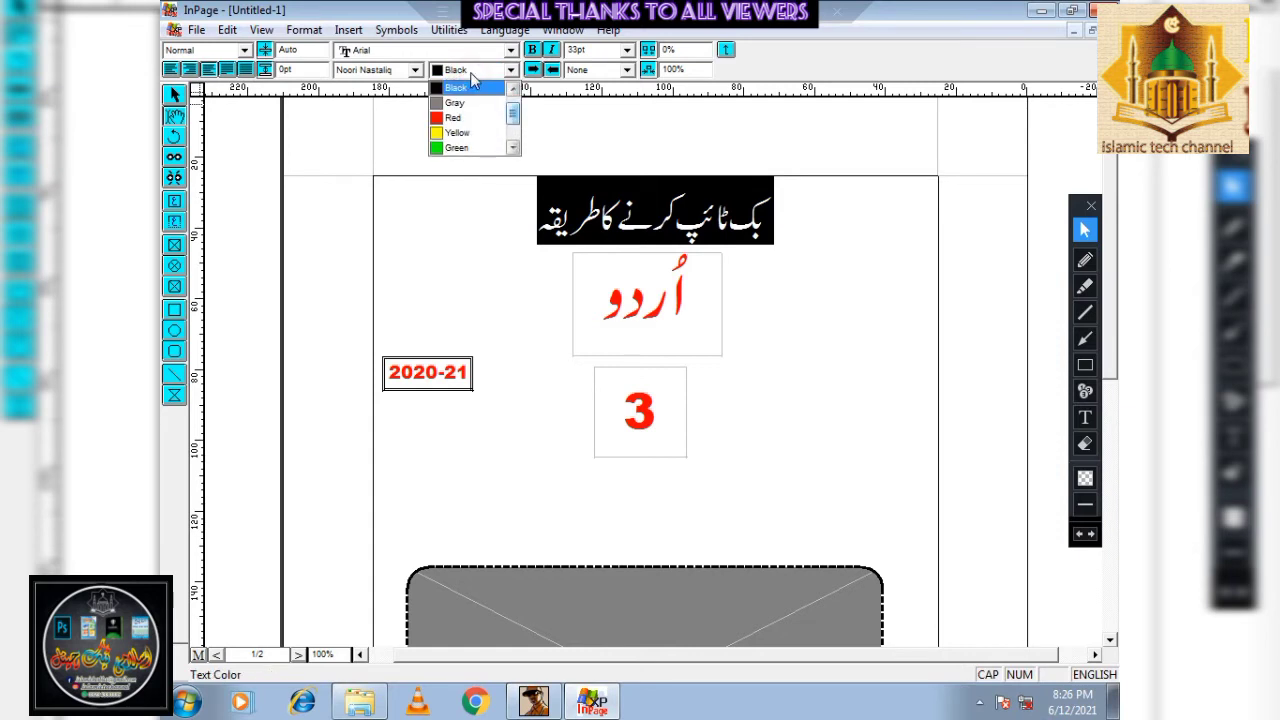
scroll(478, 130, "down", 1)
left_click(478, 133)
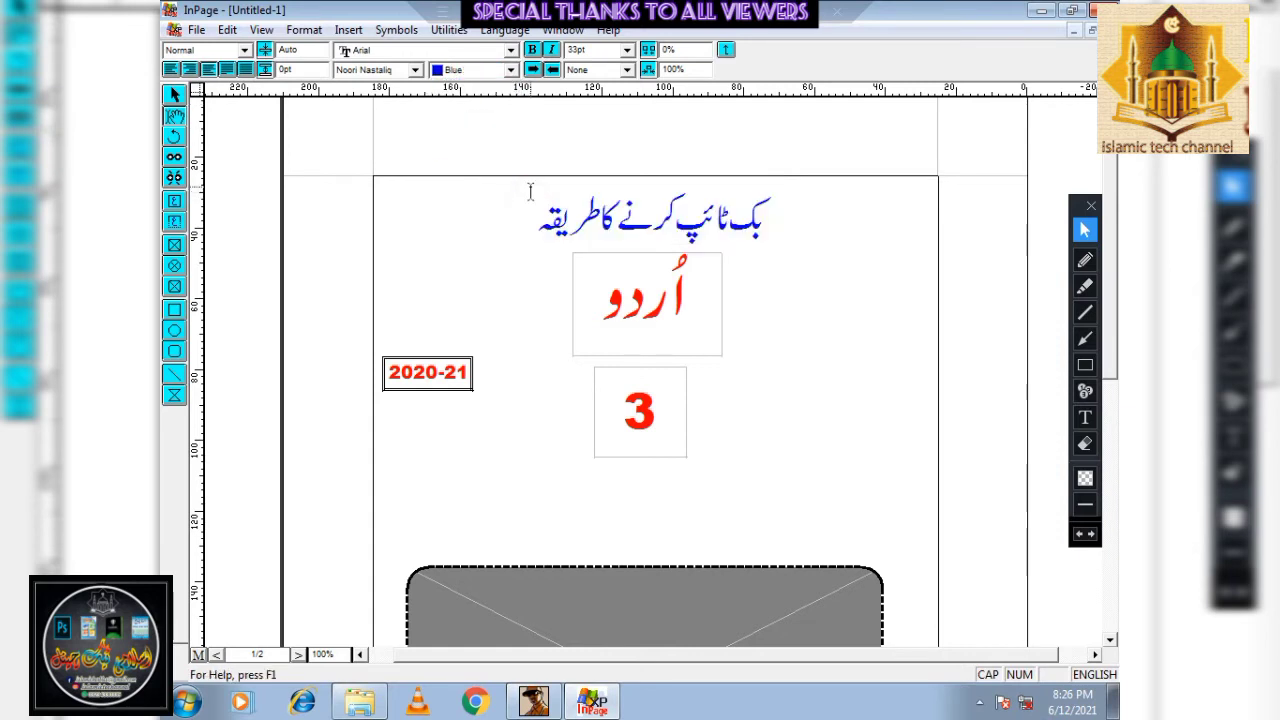
Import the picture wp5261206 from the Desktop into the circular frame below the large rounded frame
key("Down")
key("Down")
key("Down")
key("Up")
key("Up")
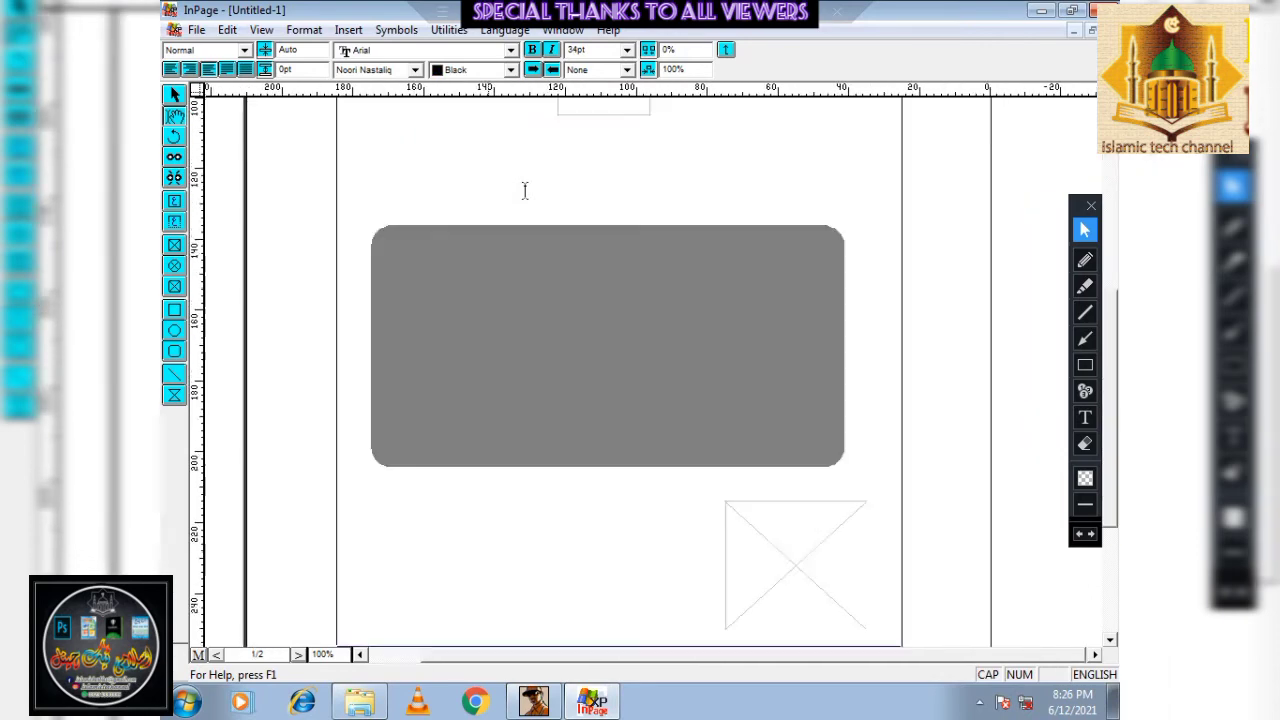
left_click(438, 551)
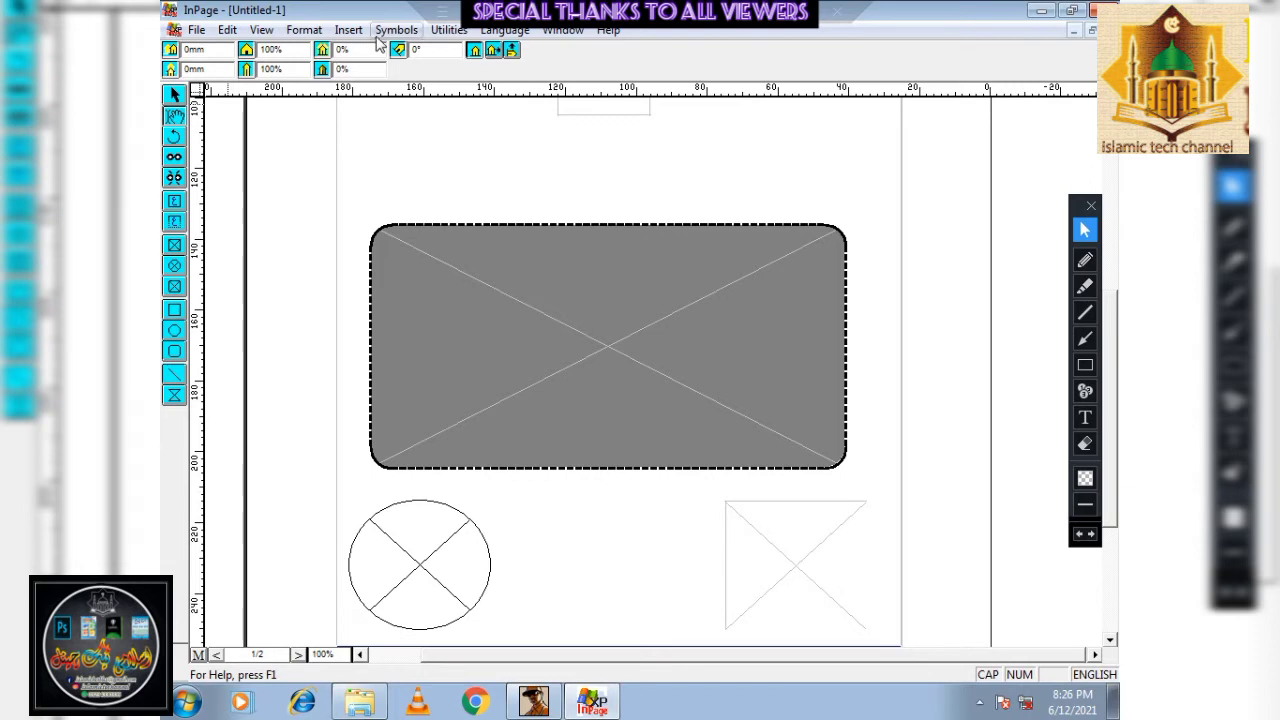
left_click(396, 30)
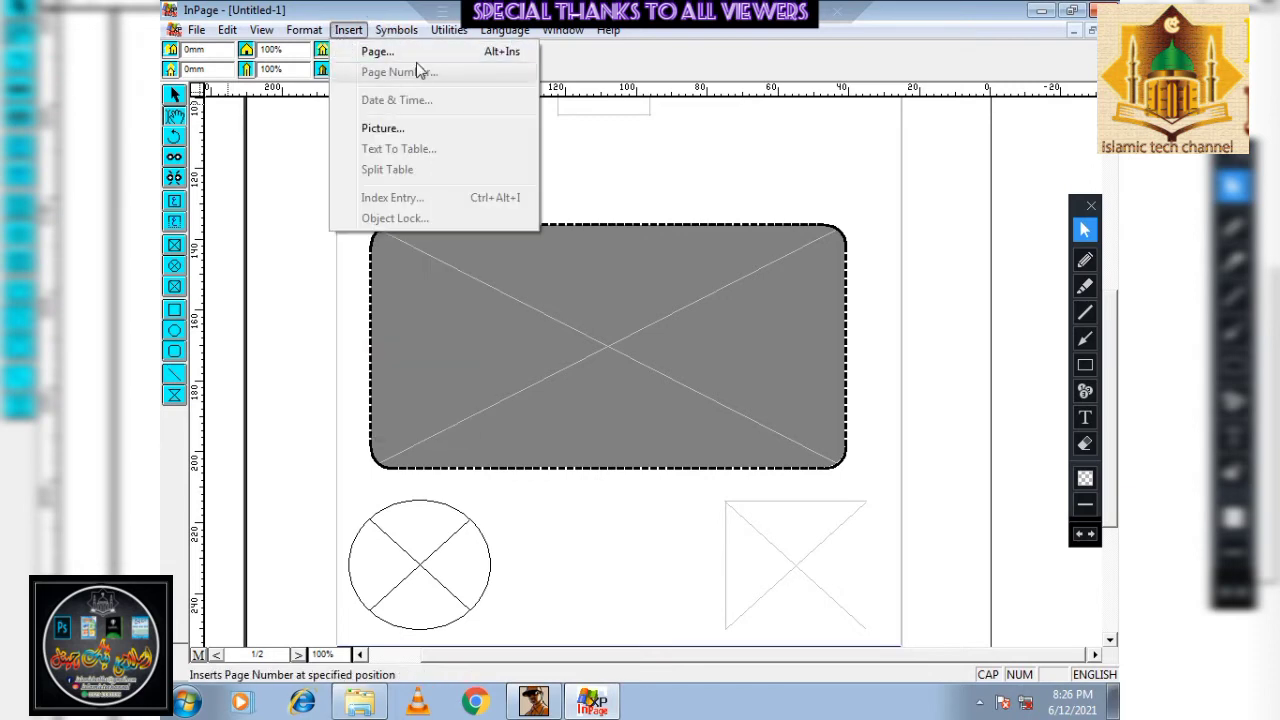
left_click(392, 129)
scroll(613, 347, "down", 2)
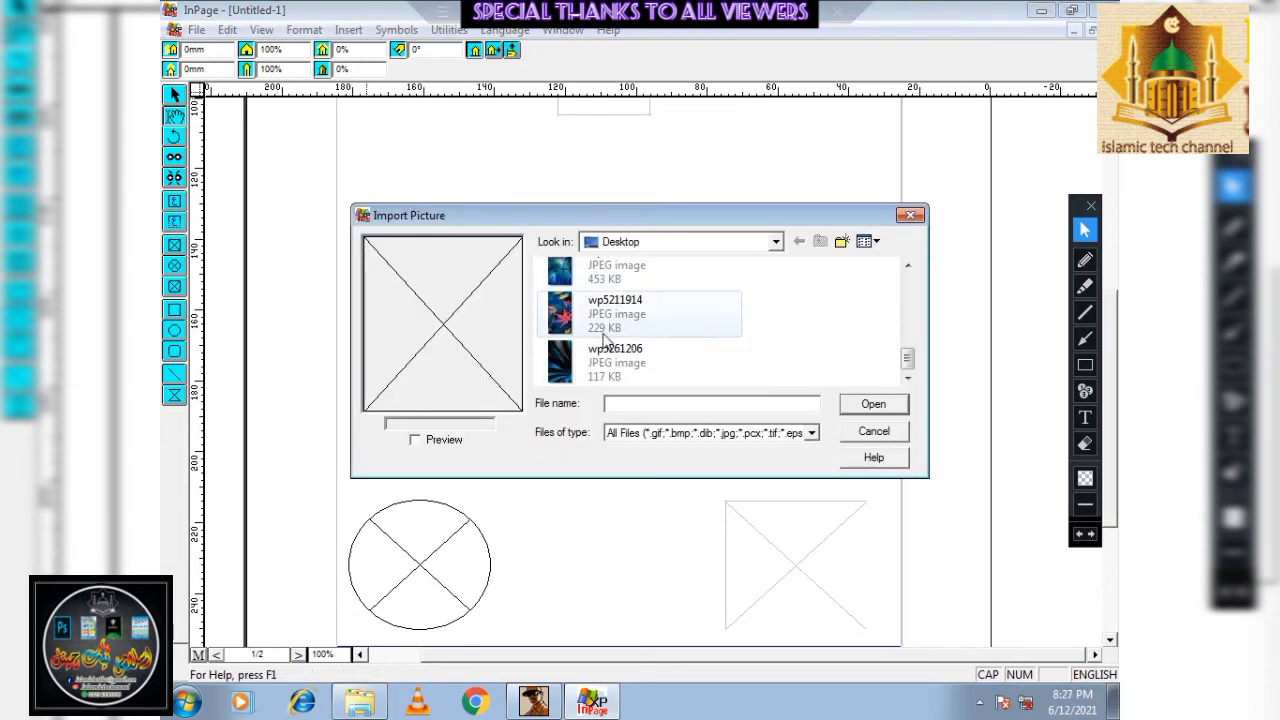
left_click(605, 350)
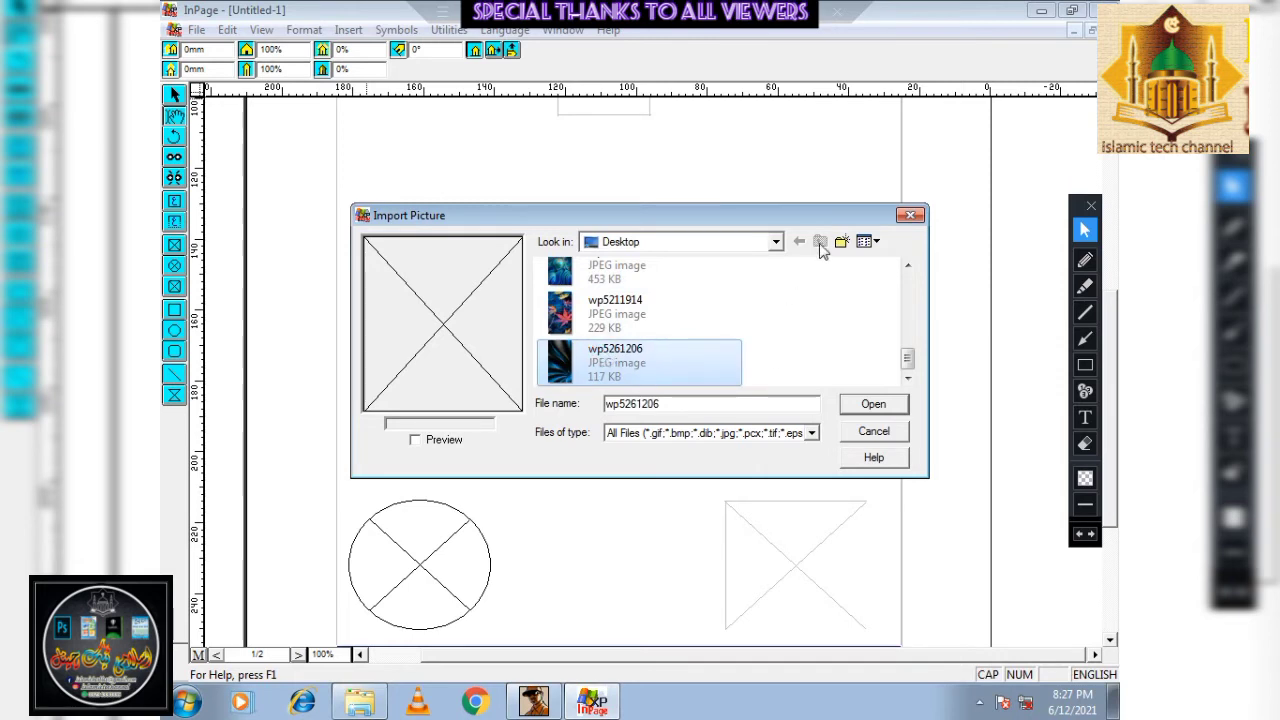
left_click(880, 404)
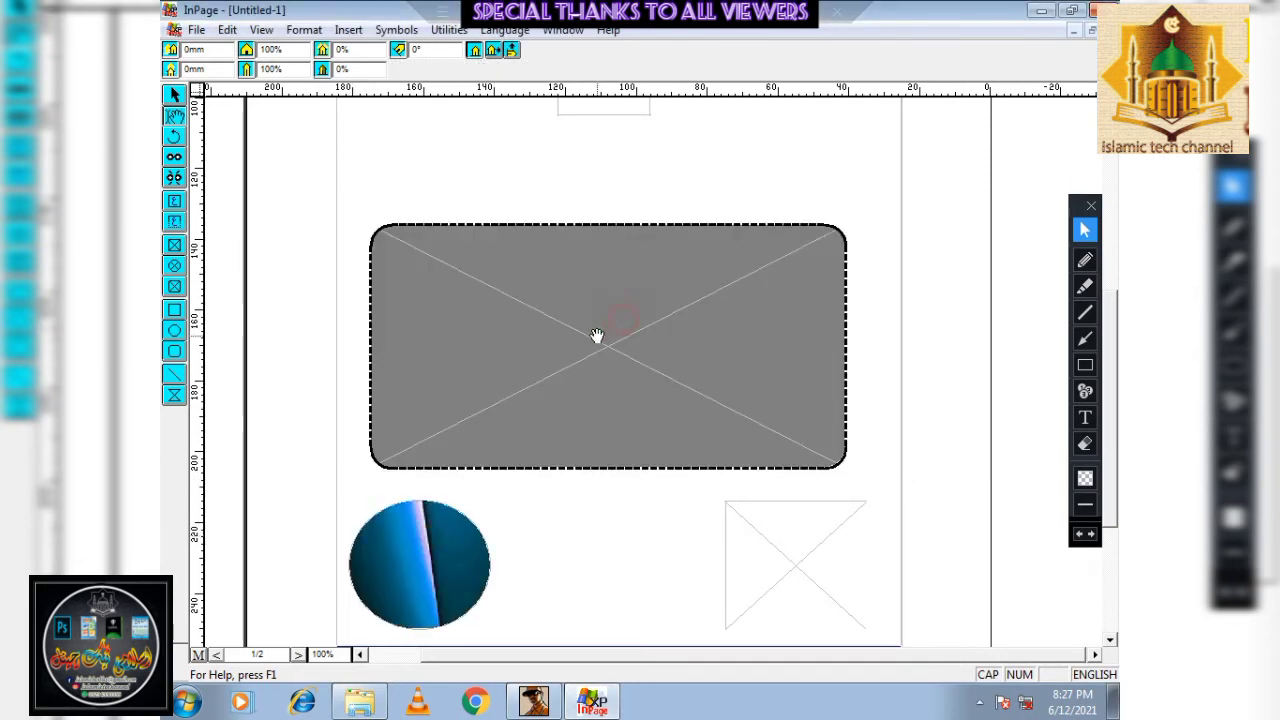
Import the picture wp4822847 from the Desktop into the large rounded frame
left_click(348, 30)
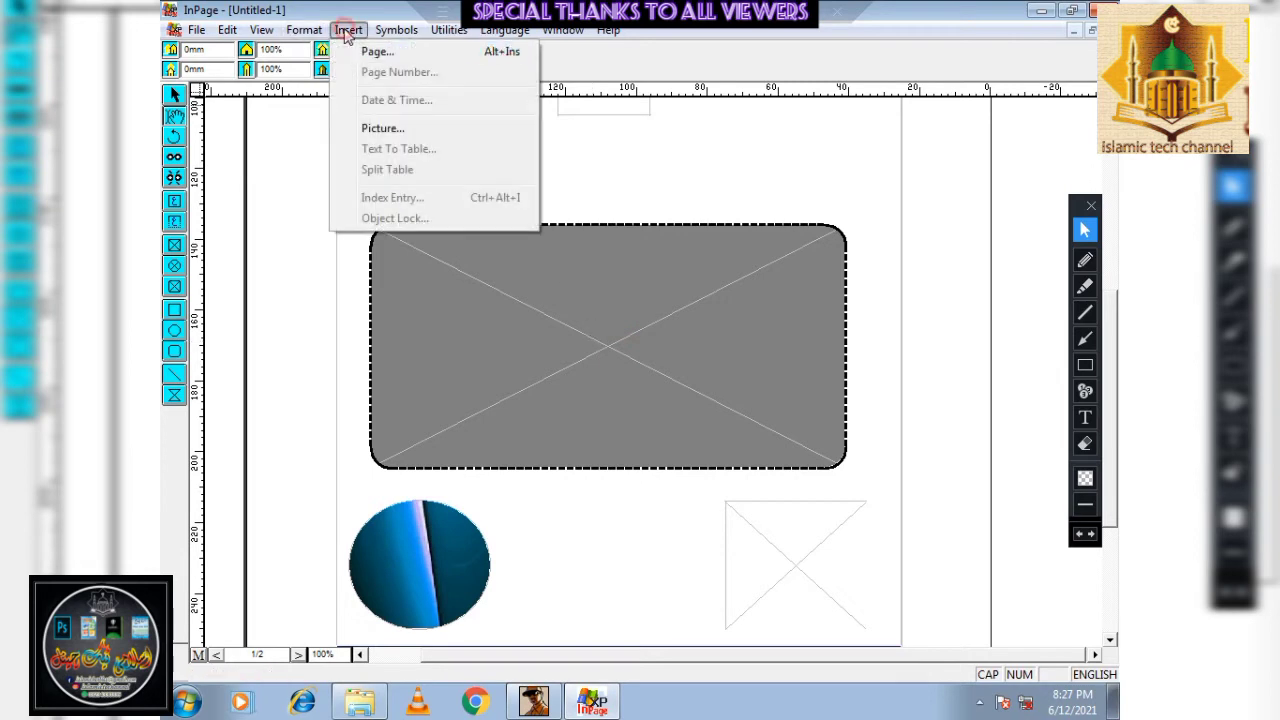
left_click(408, 131)
scroll(630, 360, "down", 3)
scroll(630, 360, "up", 2)
scroll(630, 360, "down", 3)
left_click(615, 318)
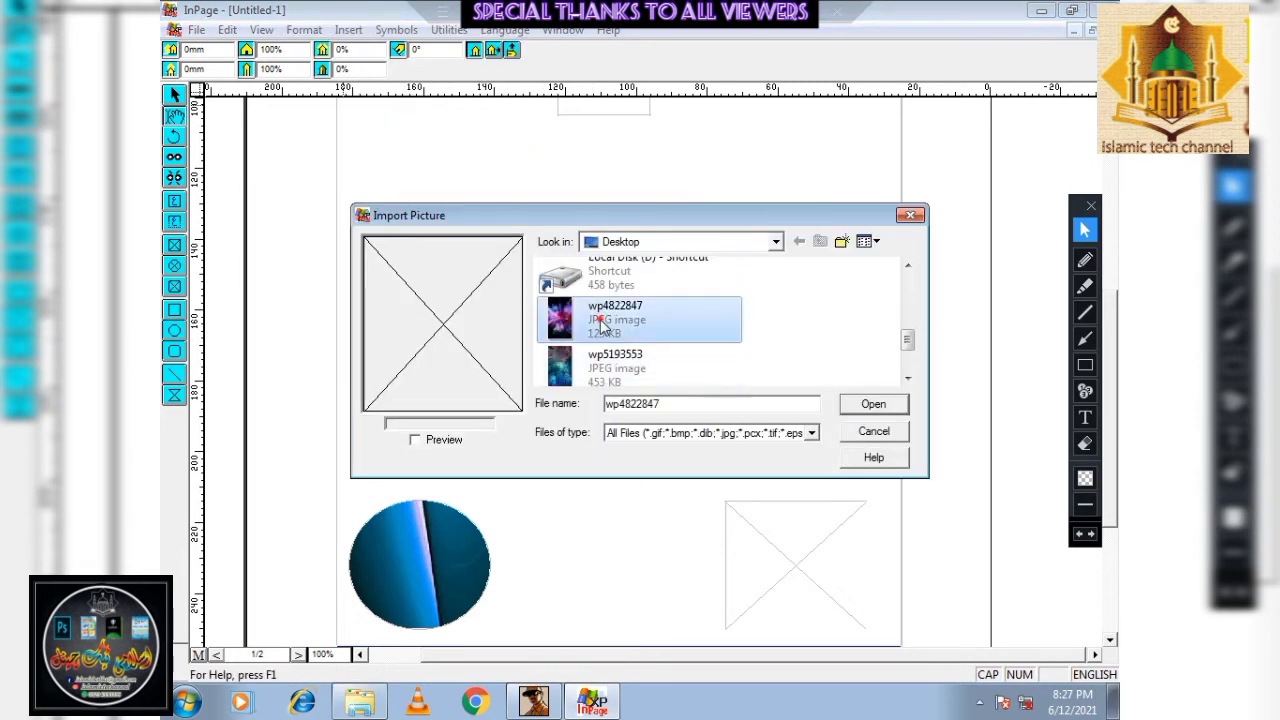
left_click(870, 404)
Shift the picture inside the large rounded frame, and narrow the frame to about 121 mm to cut off the bare gray strip
left_click_drag(696, 381, 672, 340)
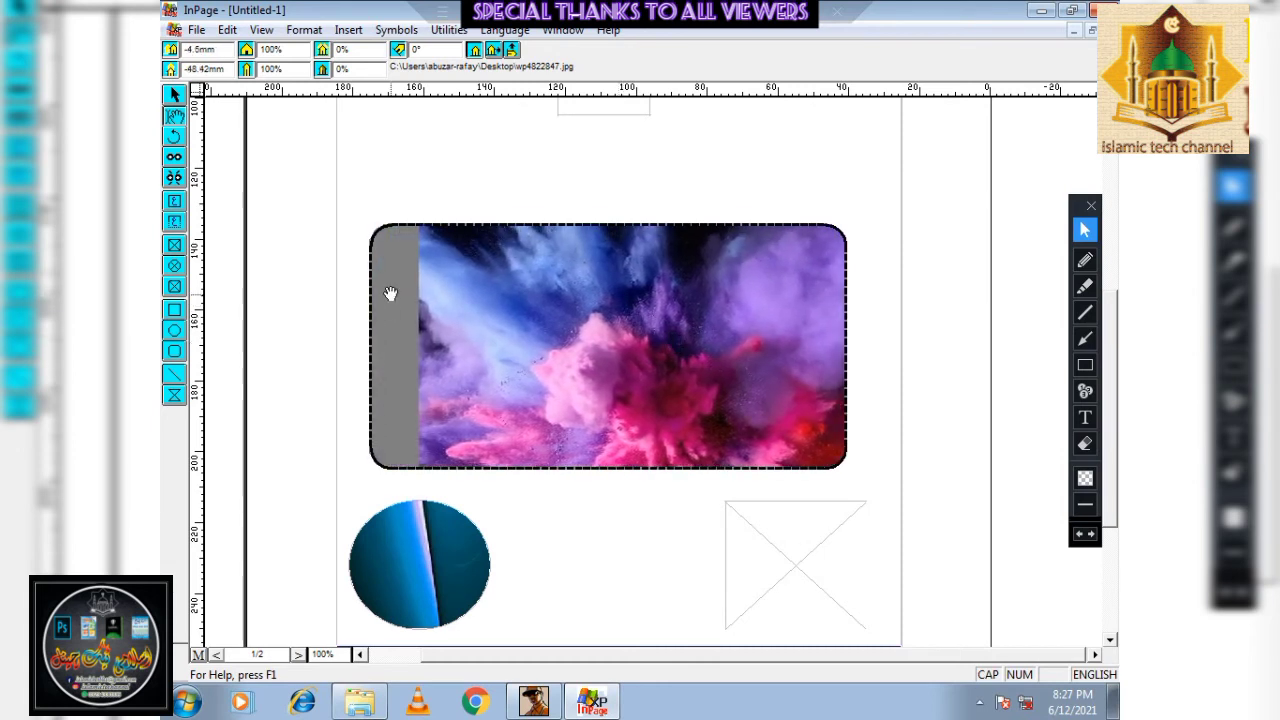
left_click(174, 96)
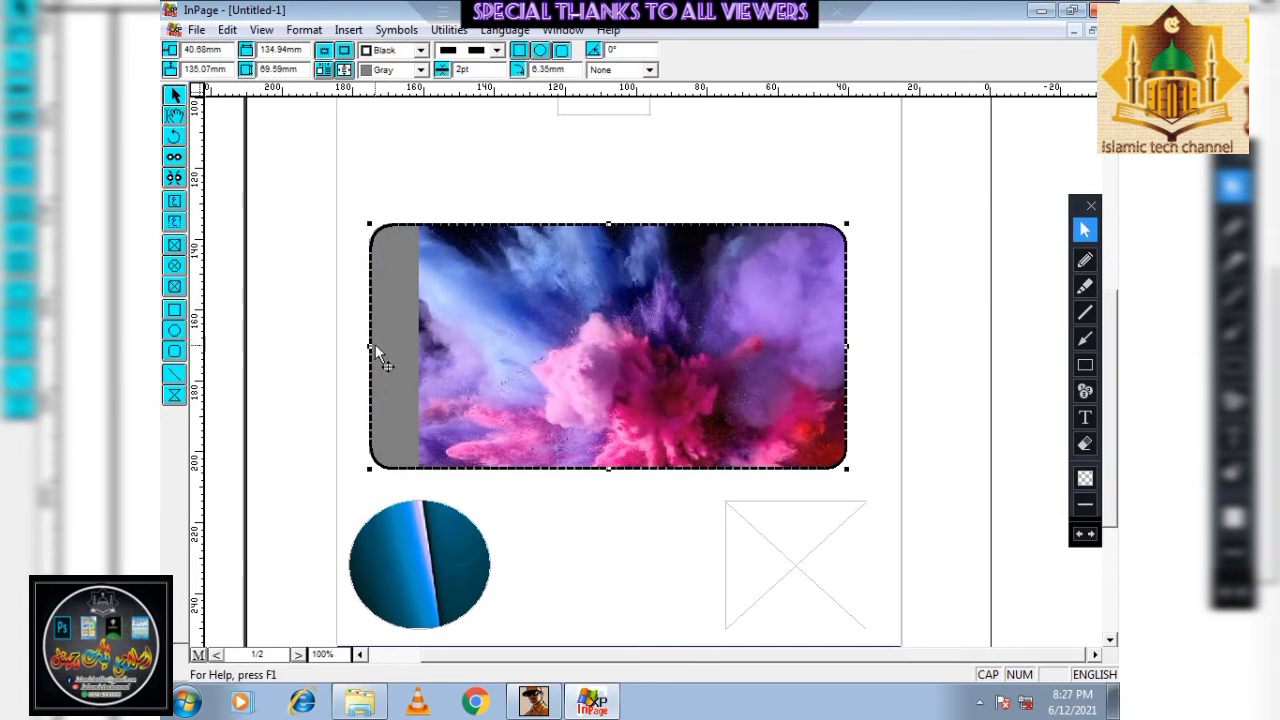
left_click_drag(370, 347, 418, 347)
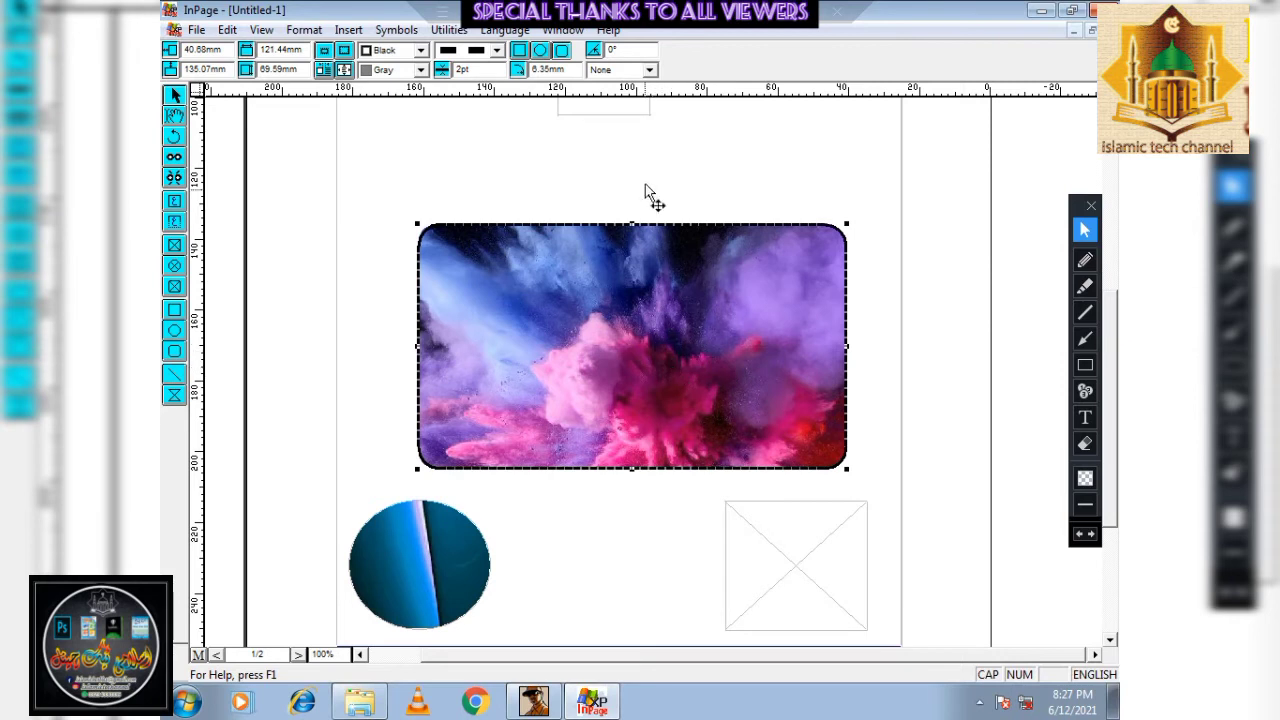
left_click(737, 537)
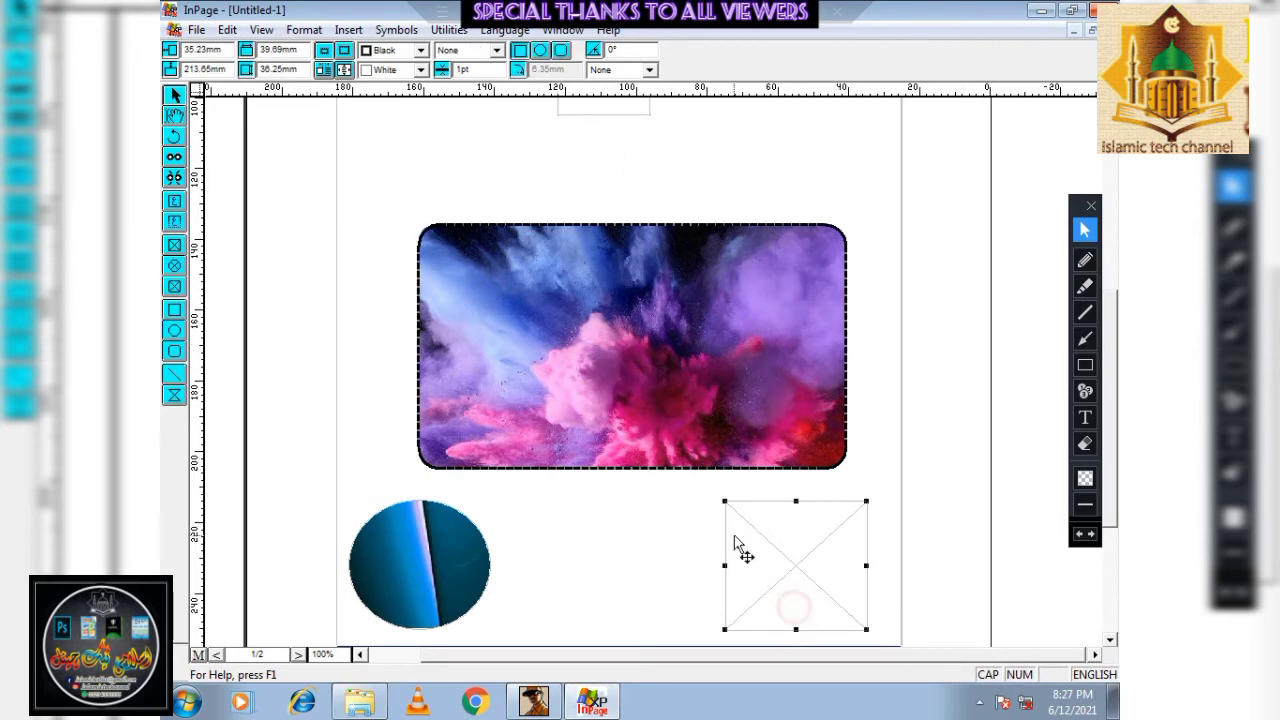
left_click(348, 29)
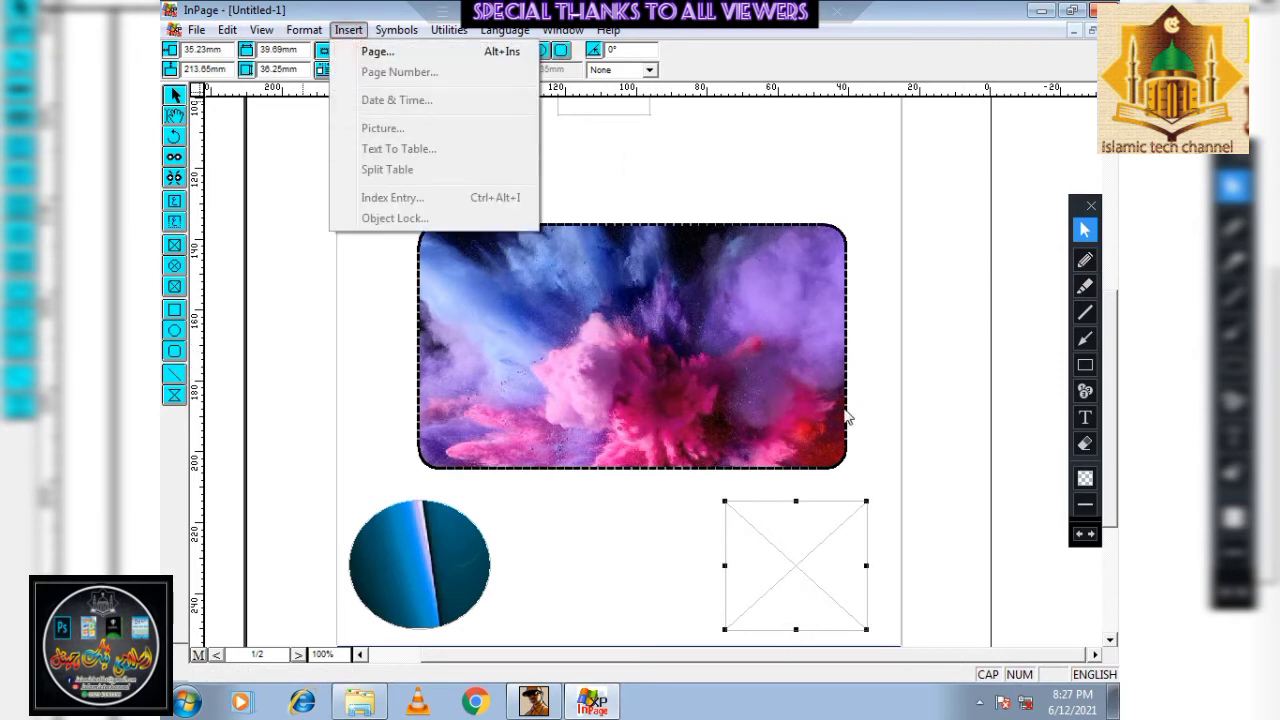
left_click(882, 408)
left_click(860, 523)
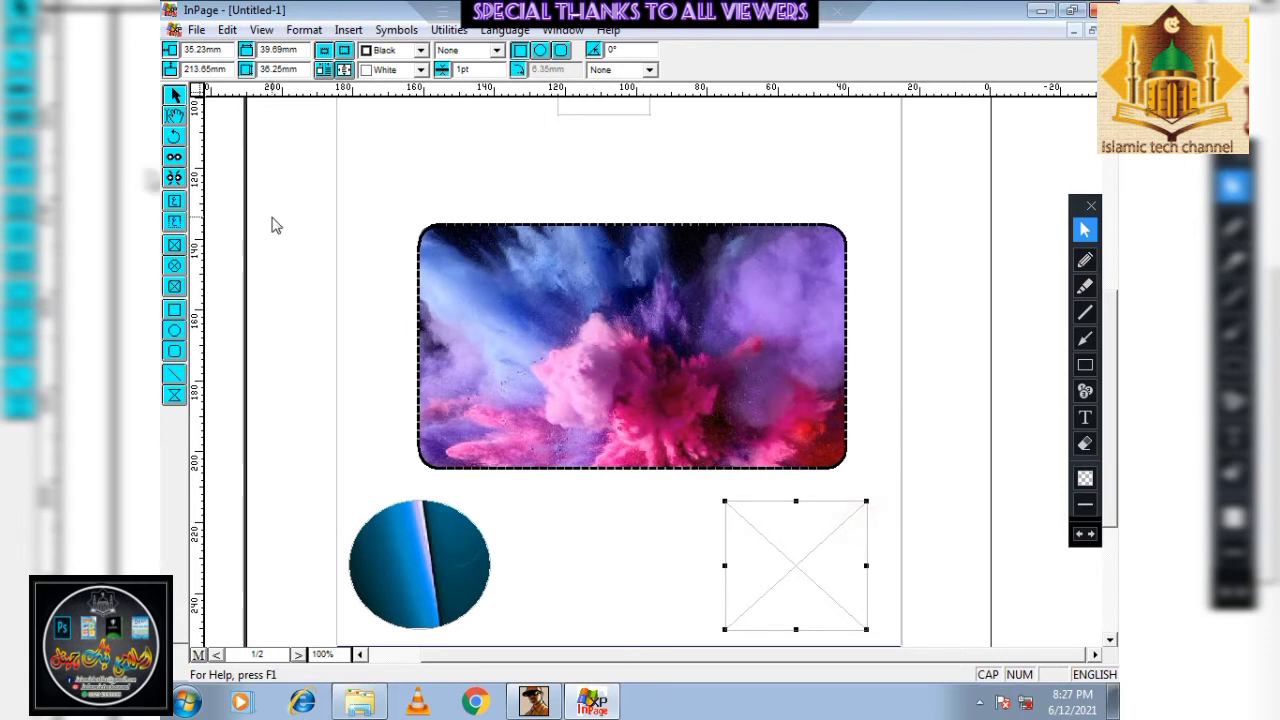
Import the picture wp5211914 from the Desktop into the empty rectangular frame near the right margin
left_click(174, 118)
left_click(768, 574)
left_click(352, 31)
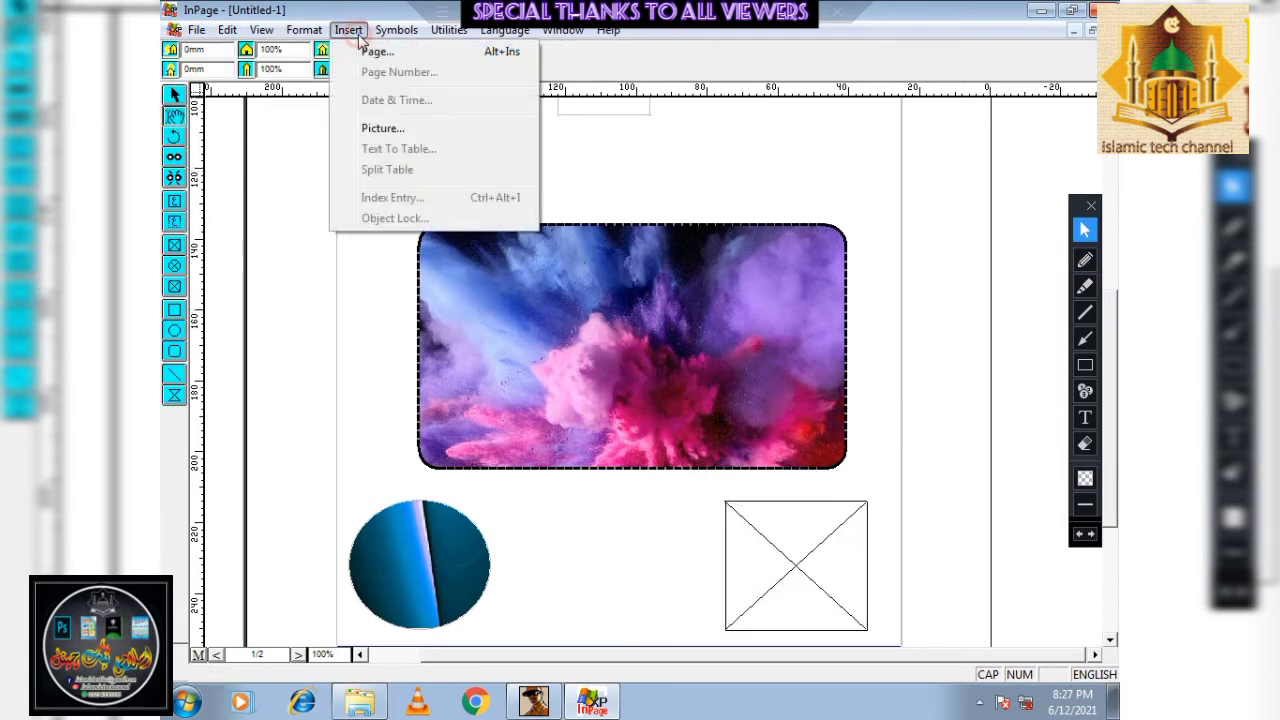
left_click(383, 128)
left_click(645, 343)
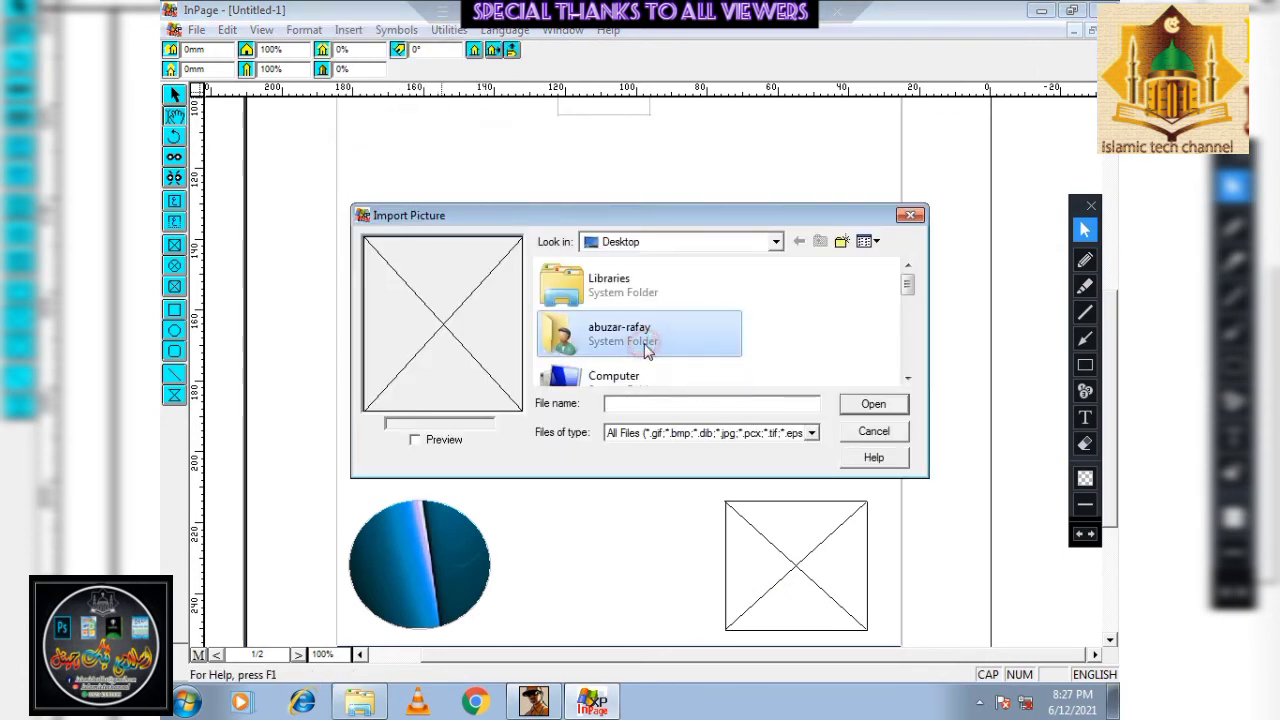
scroll(645, 345, "down", 5)
left_click(603, 328)
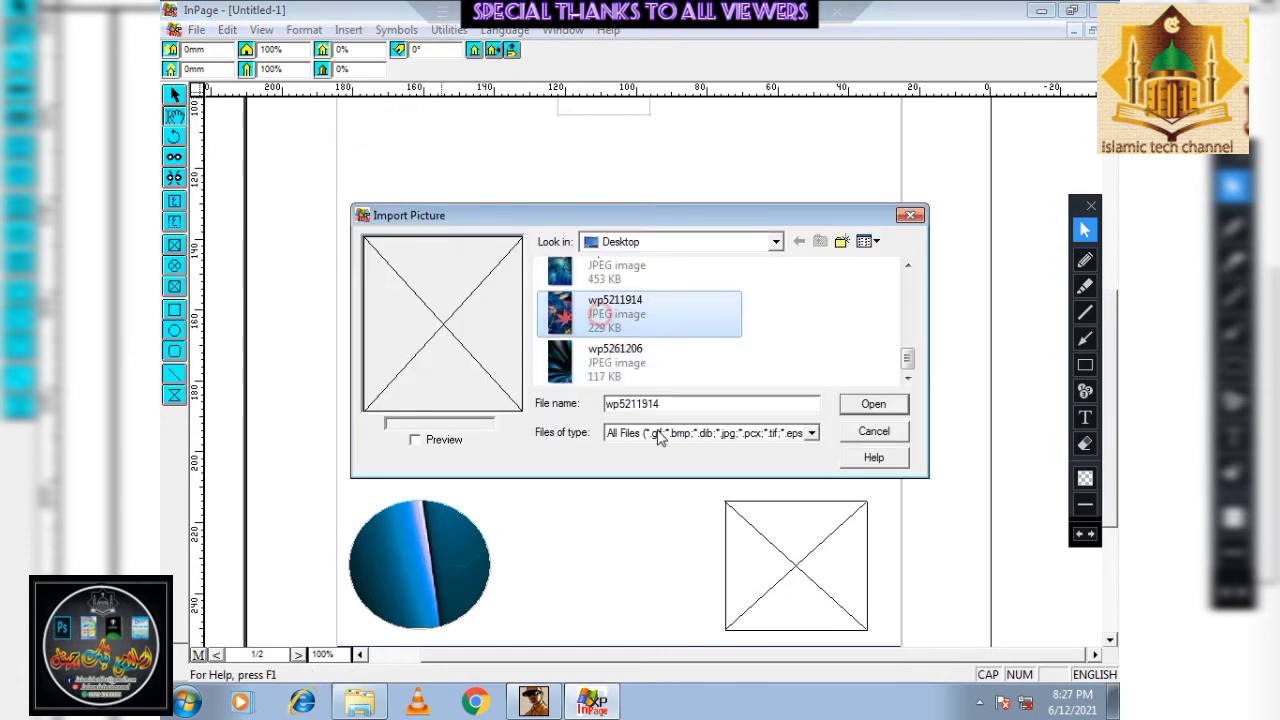
left_click(873, 406)
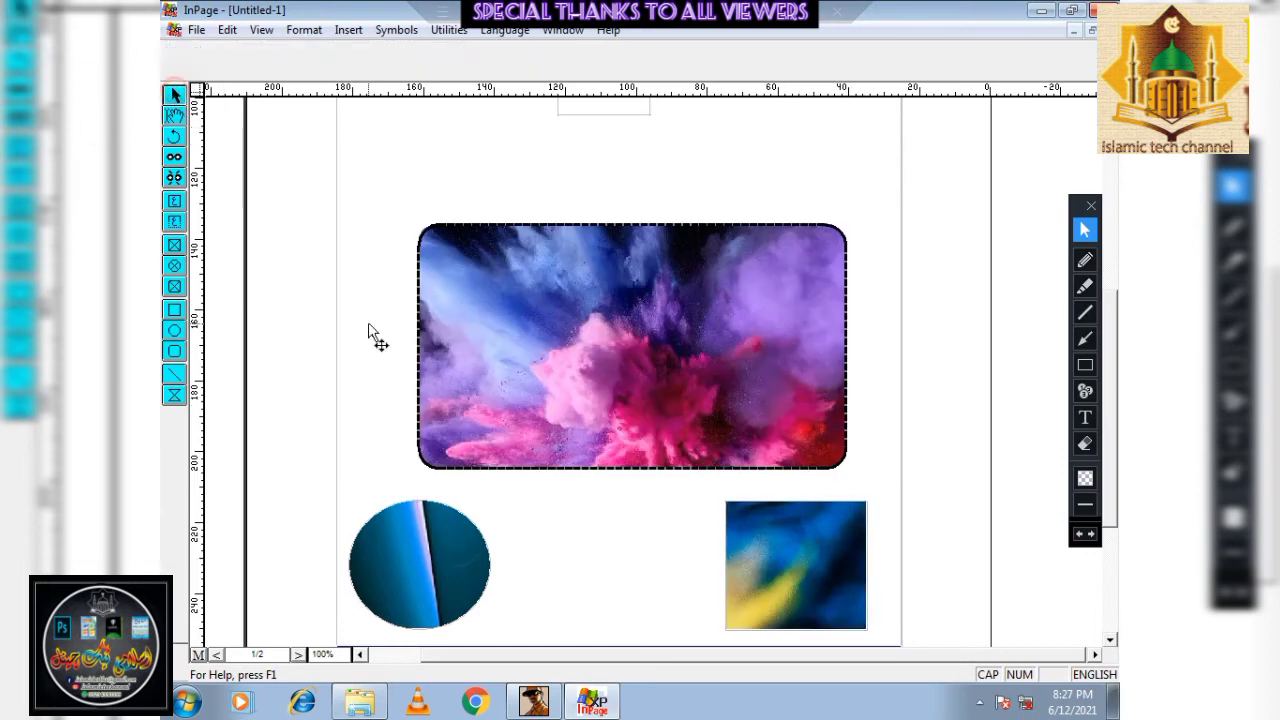
Enlarge the leaf picture's frame to about 125 by 111 mm and move it over the rounded picture frame
left_click(777, 550)
left_click_drag(722, 500, 422, 234)
left_click_drag(752, 531, 696, 417)
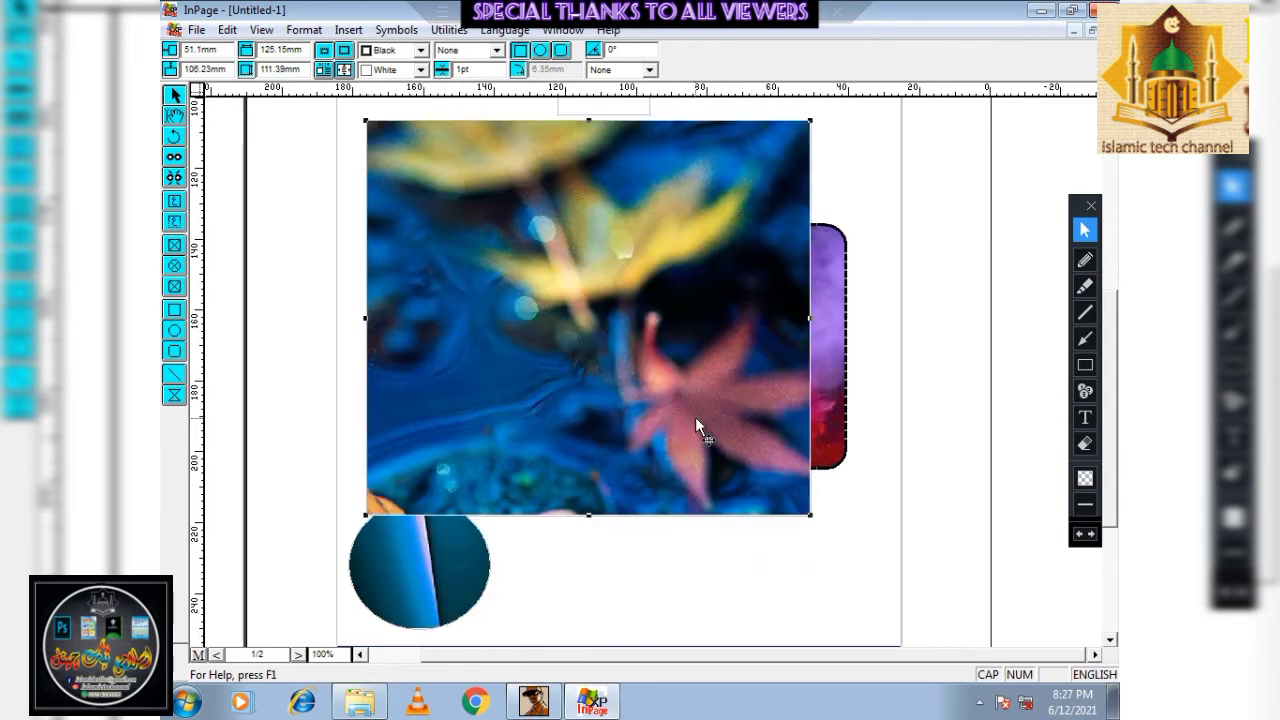
left_click(828, 368)
right_click(829, 374)
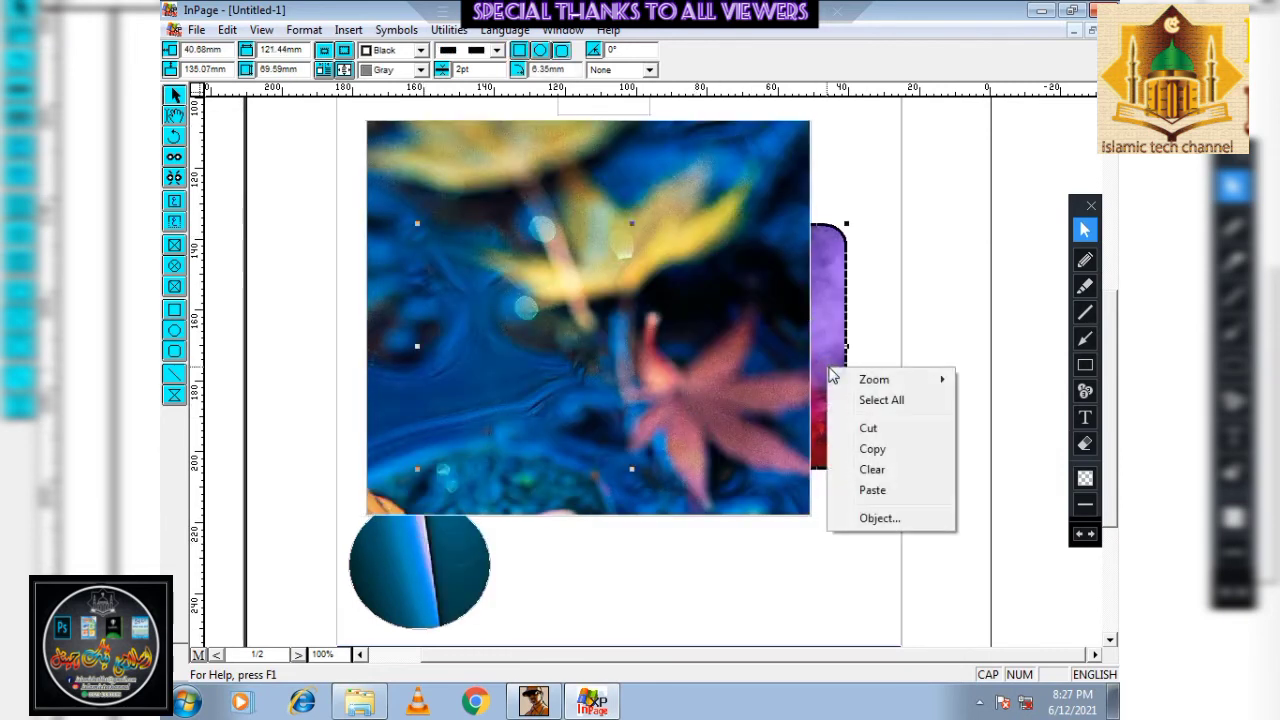
mouse_move(897, 383)
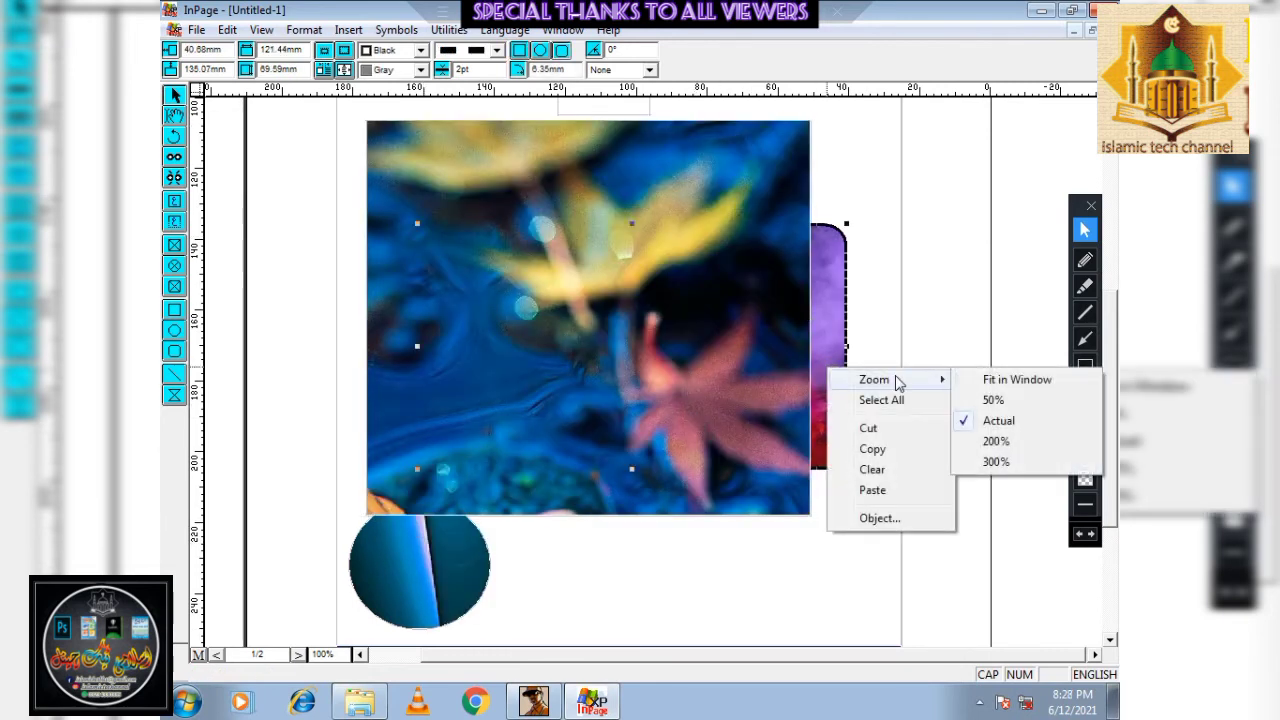
left_click(886, 286)
left_click(716, 377)
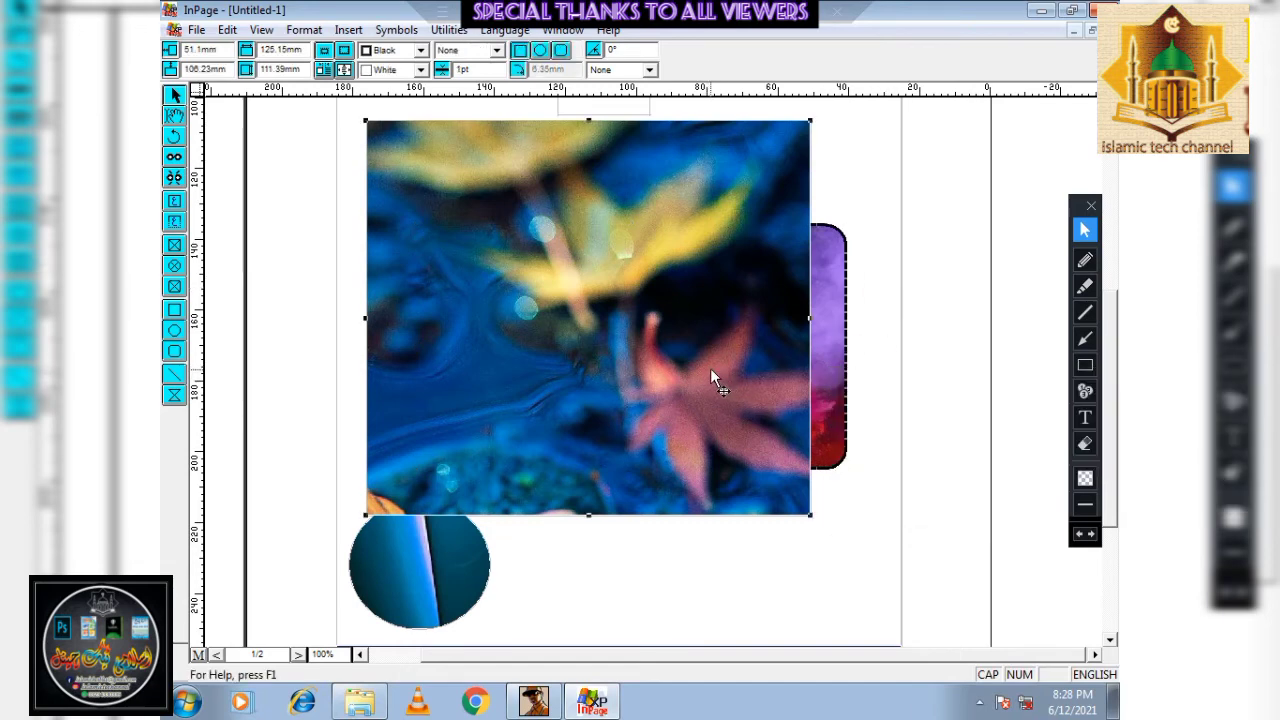
Show the whole page, move the leaf picture toward its lower right, and cut and paste the rounded picture frame back in front
key("ctrl+0")
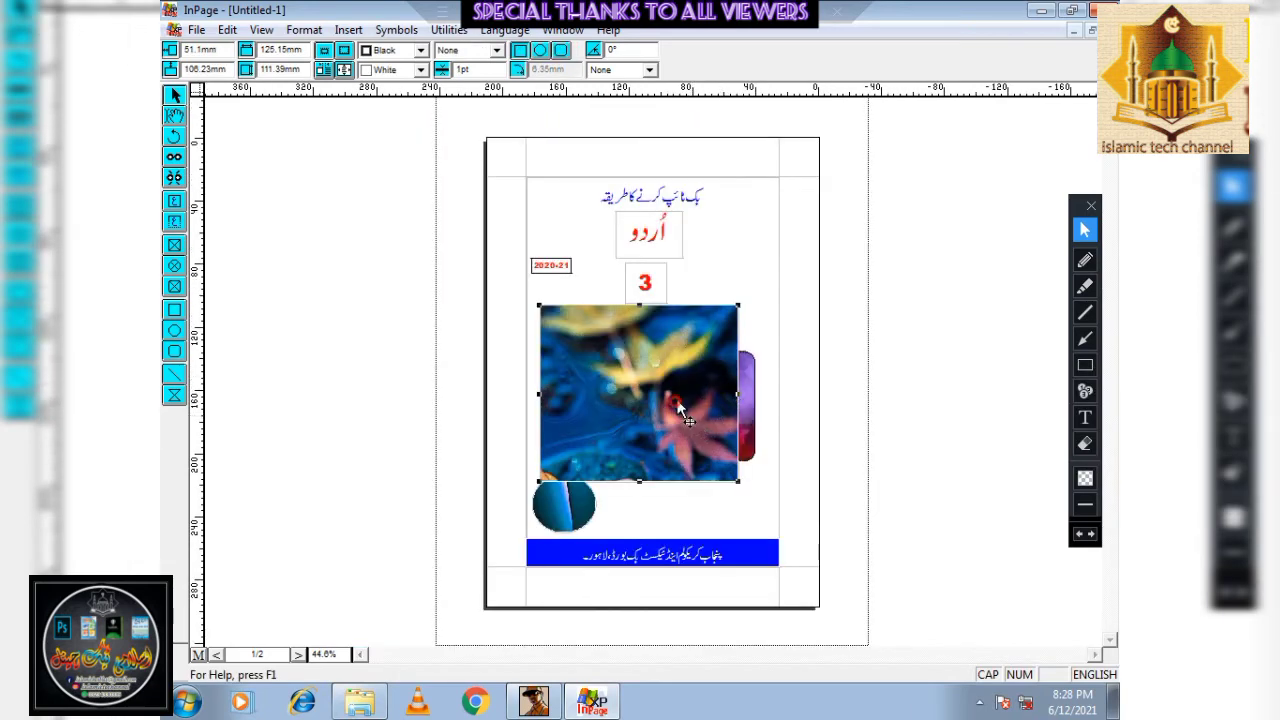
left_click_drag(702, 431, 808, 320)
key("Delete")
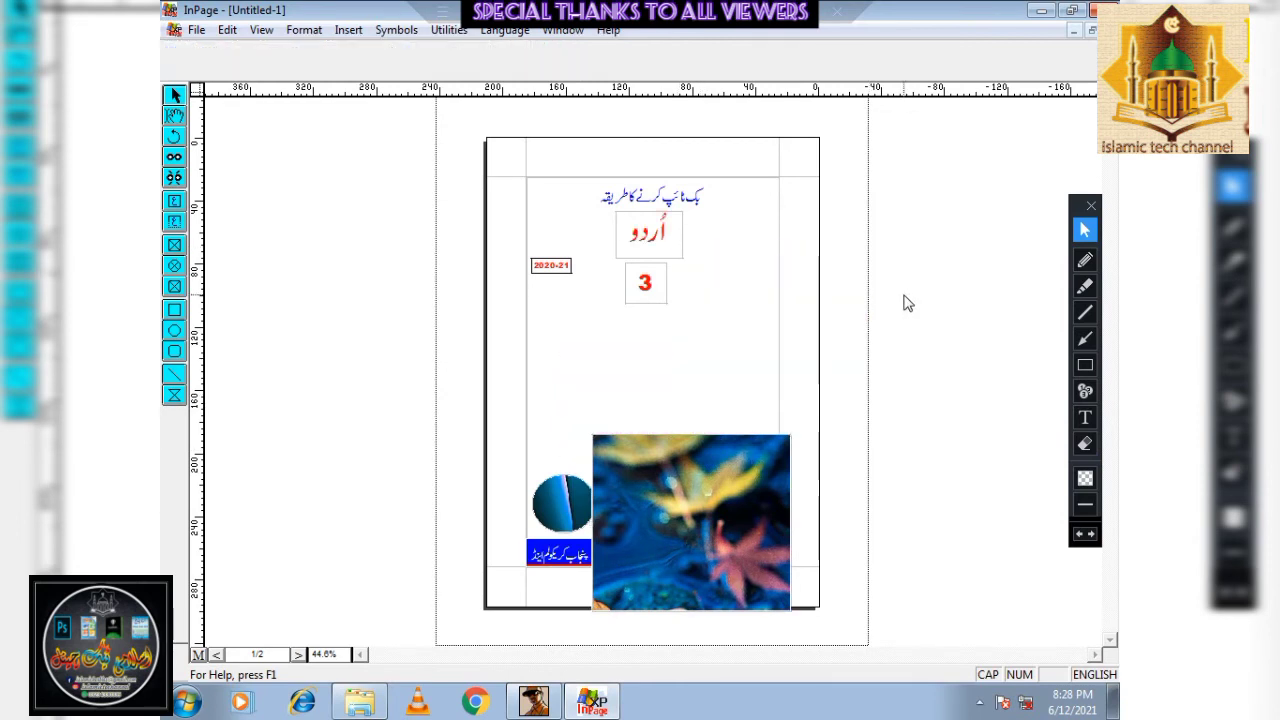
key("ctrl+v")
left_click(841, 302)
Move the circular picture over the page's left edge, and set the leaf picture directly above the publisher bar, widened to both margins
left_click_drag(732, 462, 764, 462)
left_click(512, 488)
left_click_drag(512, 488, 416, 420)
left_click_drag(720, 499, 643, 487)
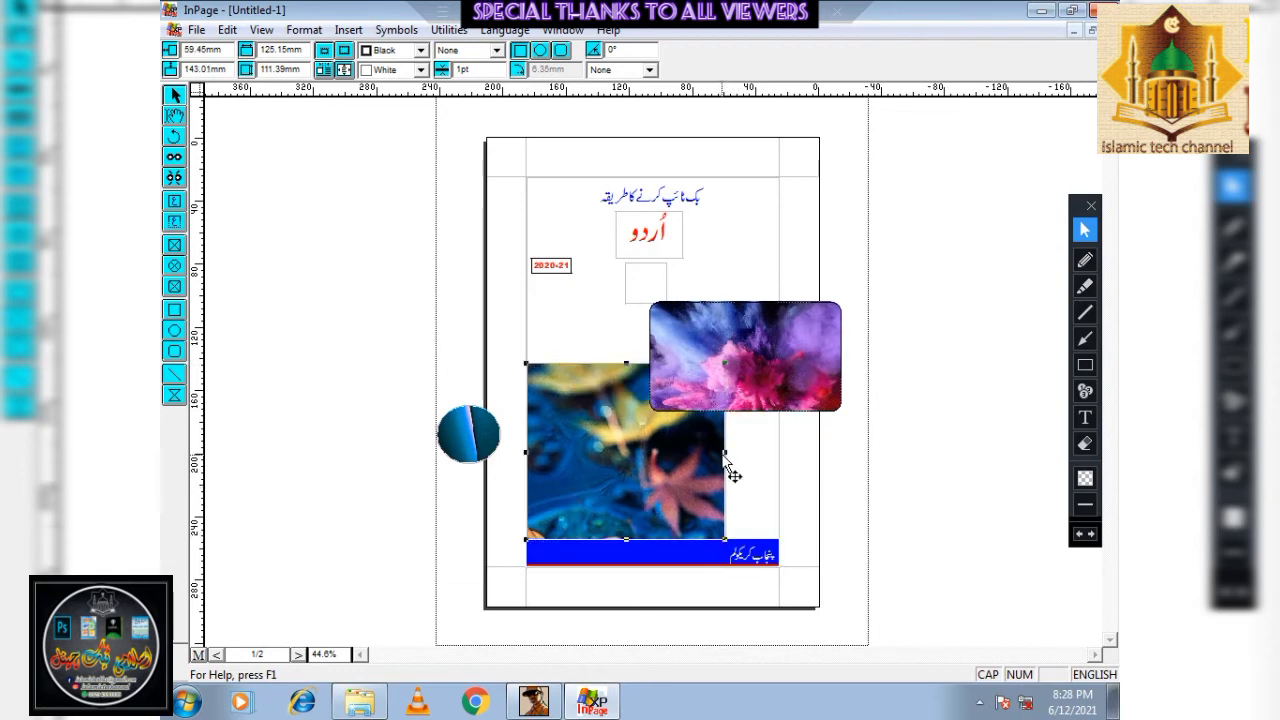
left_click_drag(725, 452, 779, 452)
Centre the rounded picture over the leaf picture's upper edge, and cut and paste the class number 3 frame in front, below the subject name
left_click_drag(745, 314, 660, 322)
left_click_drag(721, 359, 706, 326)
left_click(646, 280)
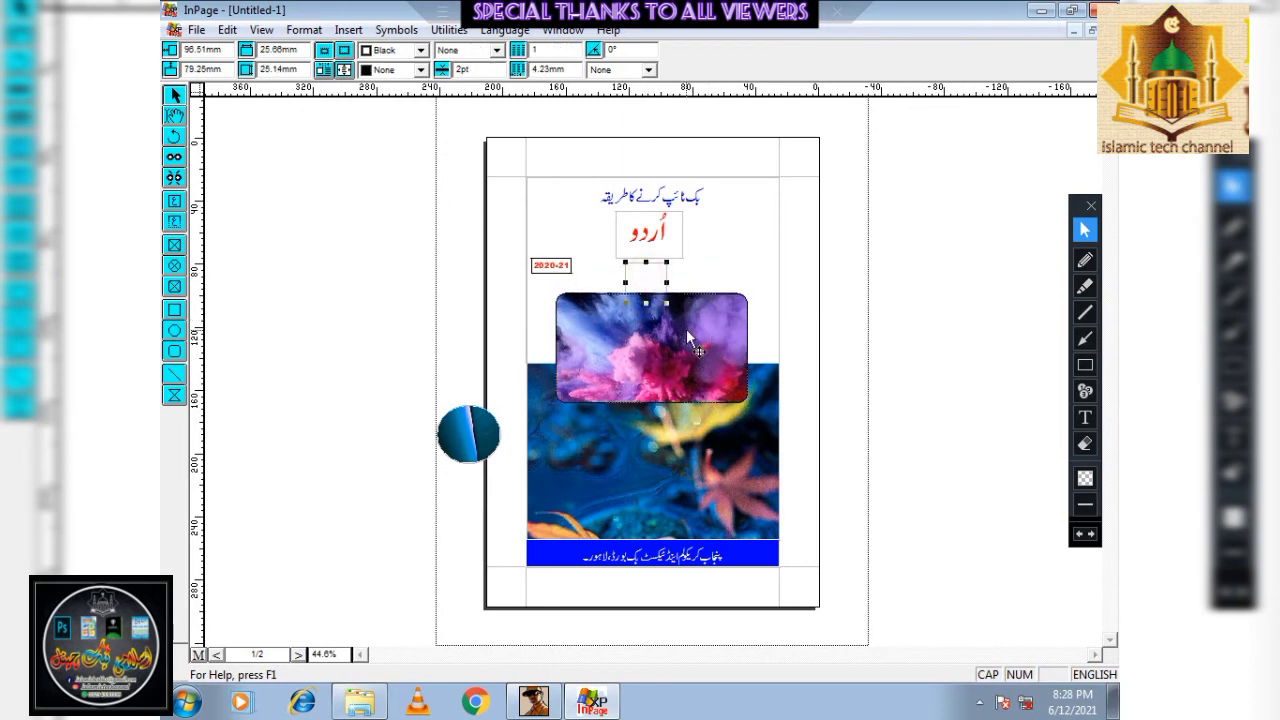
key("ctrl+x")
key("ctrl+v")
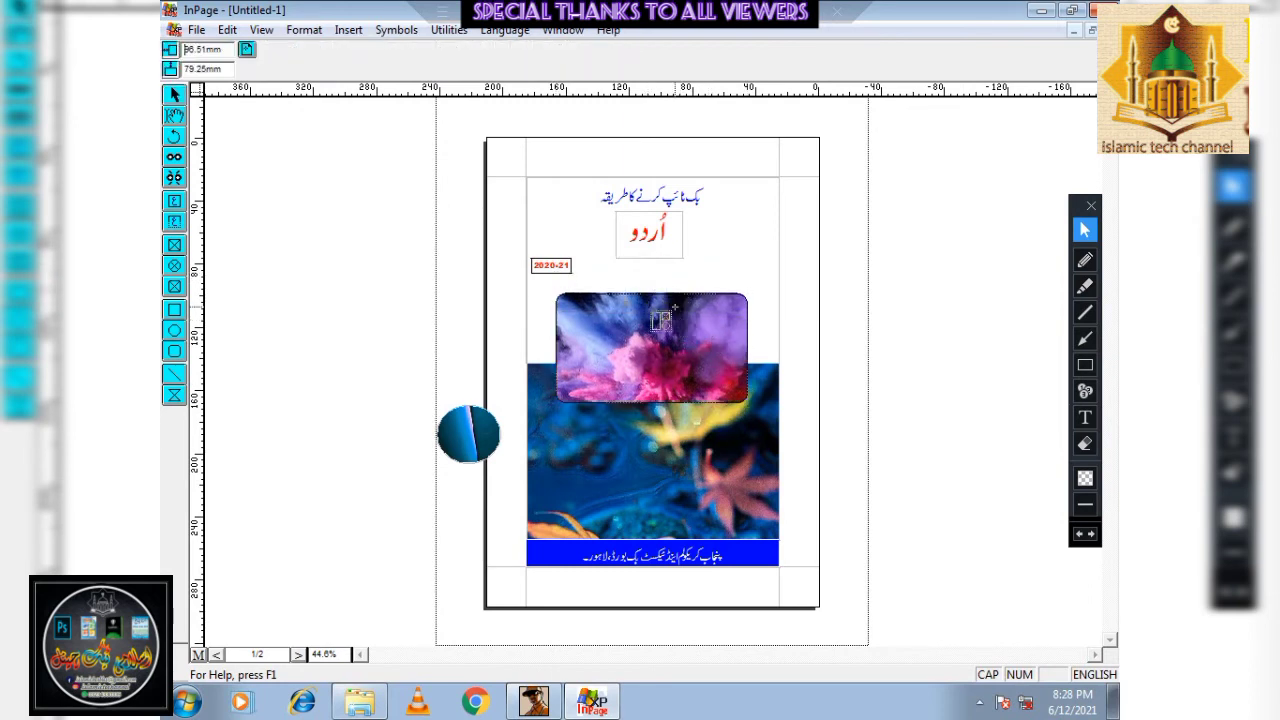
left_click(676, 262)
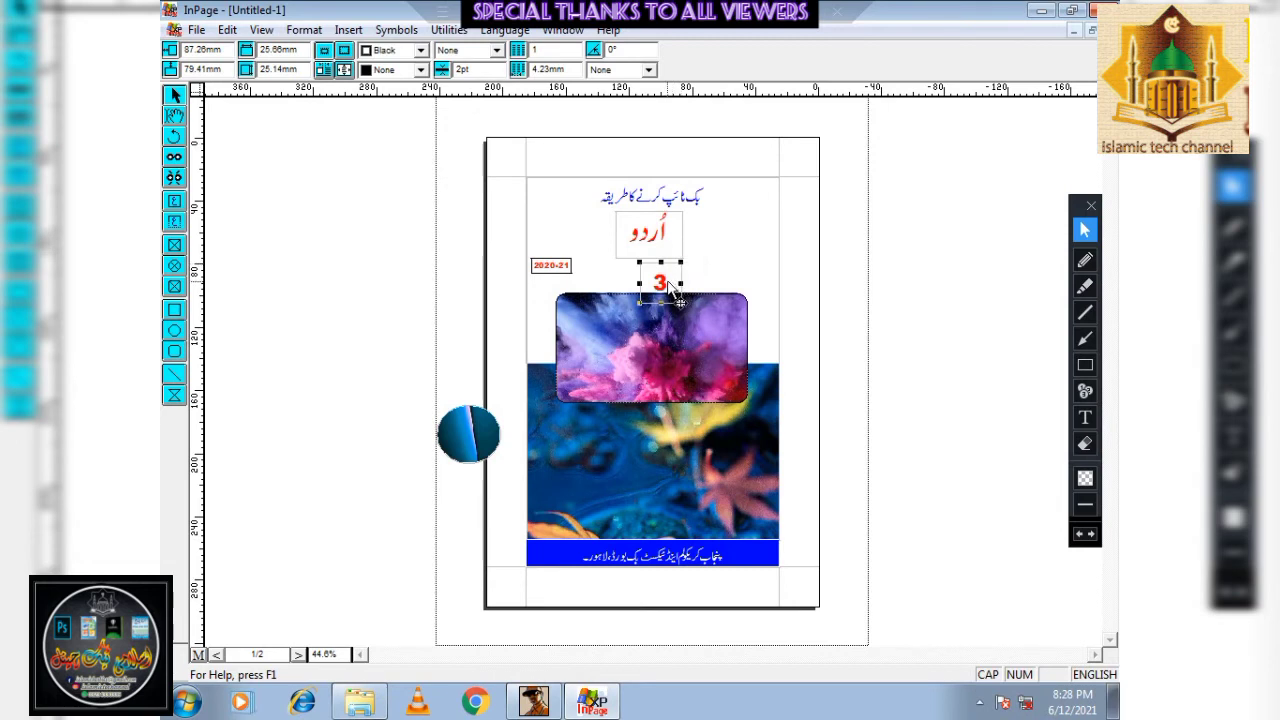
left_click_drag(656, 283, 644, 283)
Move the rounded picture up behind the class number, and cut and paste the Urdu subject name frame in front, centred above the number
left_click_drag(690, 350, 663, 235)
left_click(665, 217)
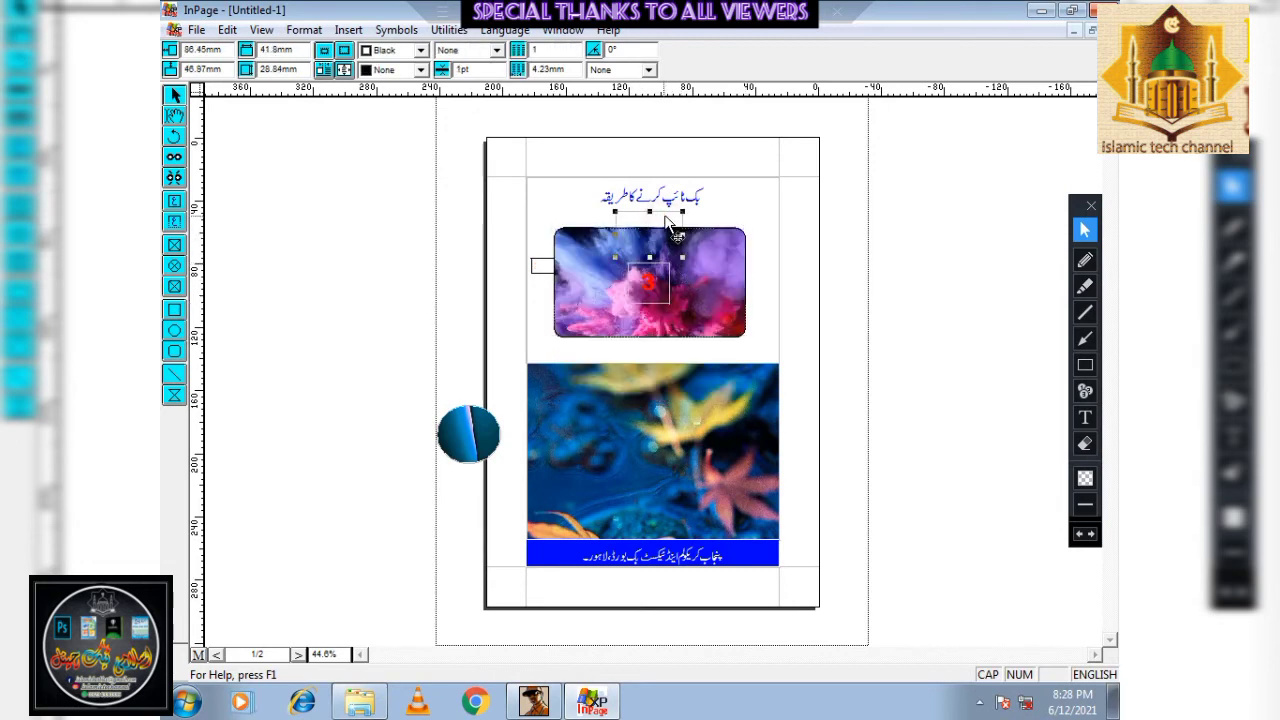
key("ctrl+x")
key("ctrl+v")
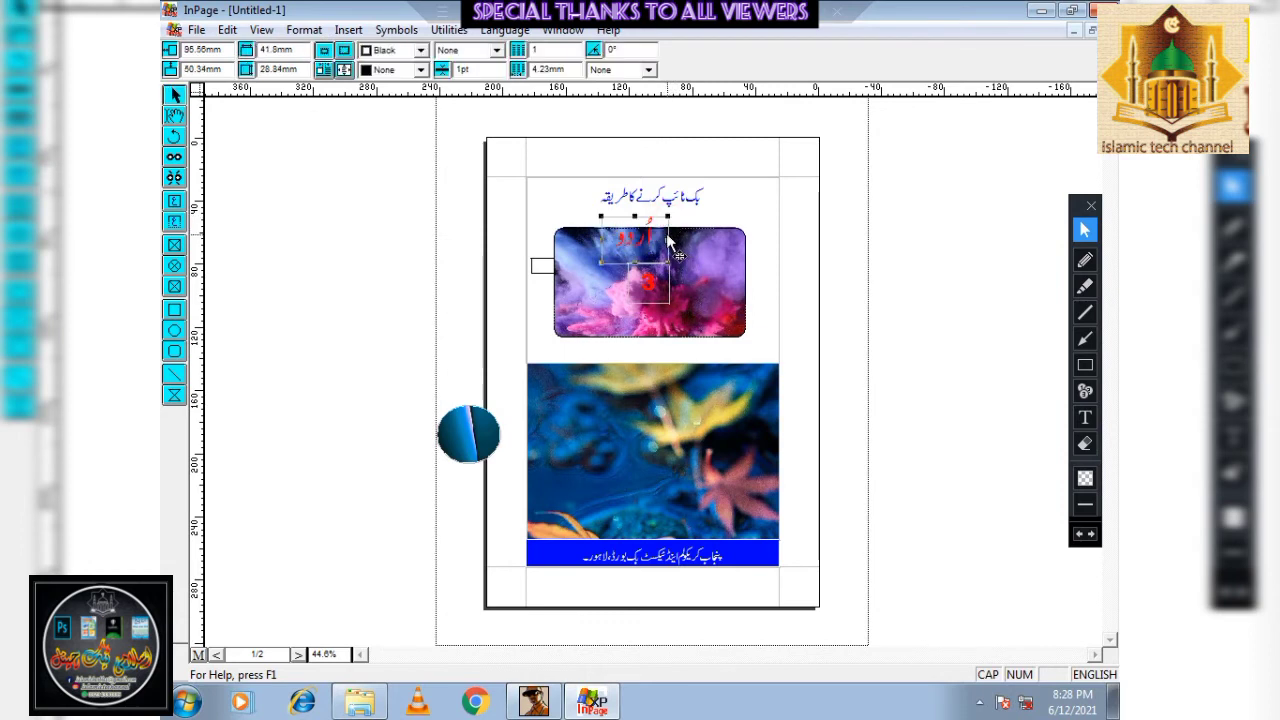
left_click_drag(646, 236, 661, 237)
Cut and paste the year box in front of the rounded picture's left side, and enlarge it to about 37 by 17 mm
left_click(698, 252)
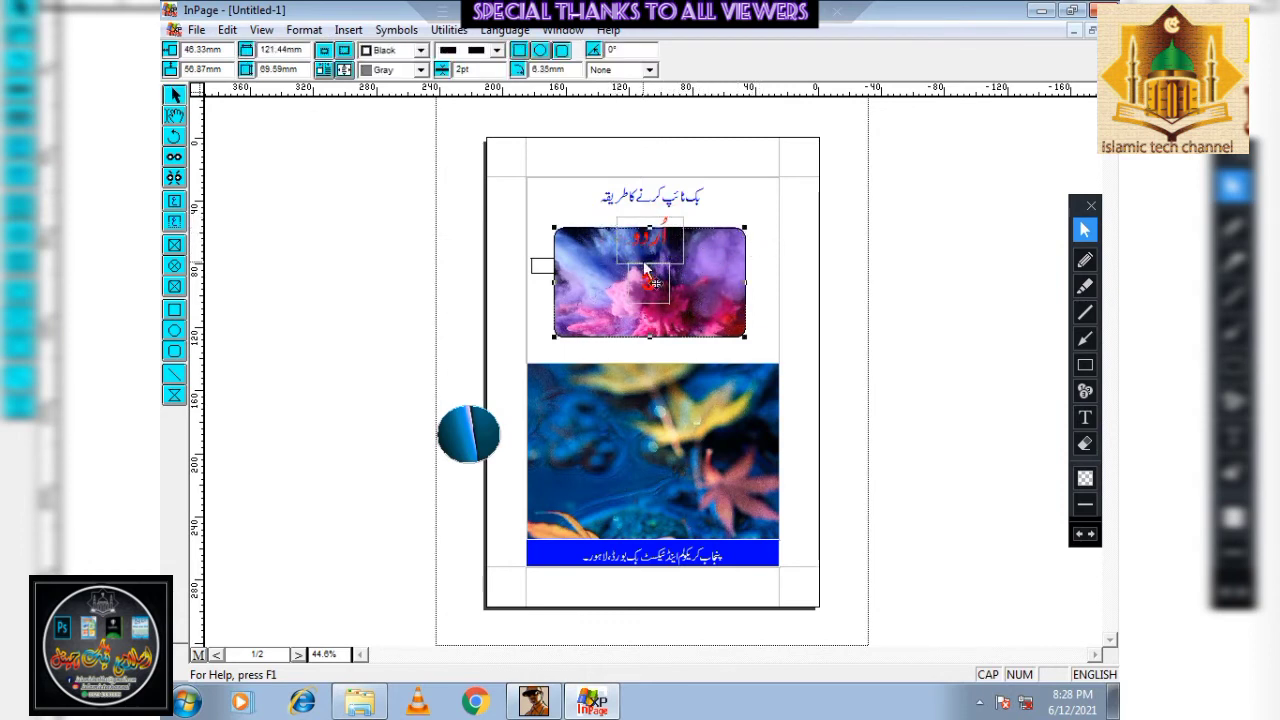
left_click(547, 264)
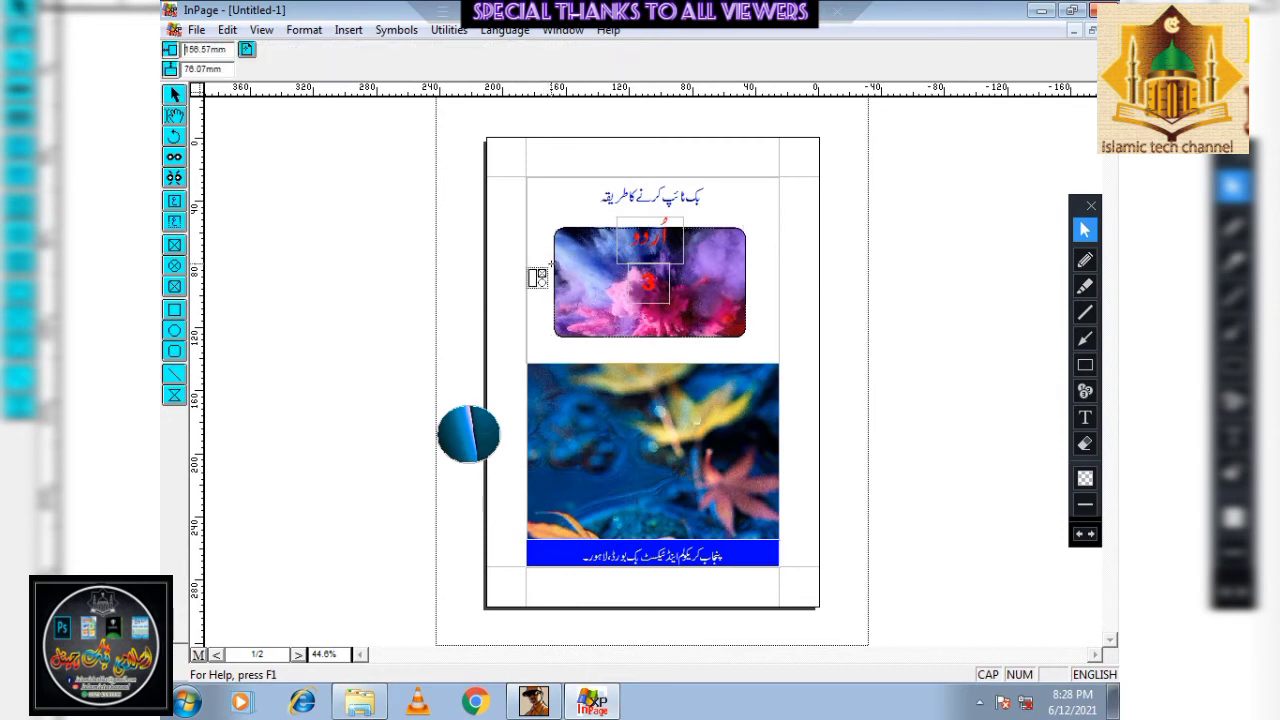
left_click(599, 255)
left_click_drag(557, 271, 534, 285)
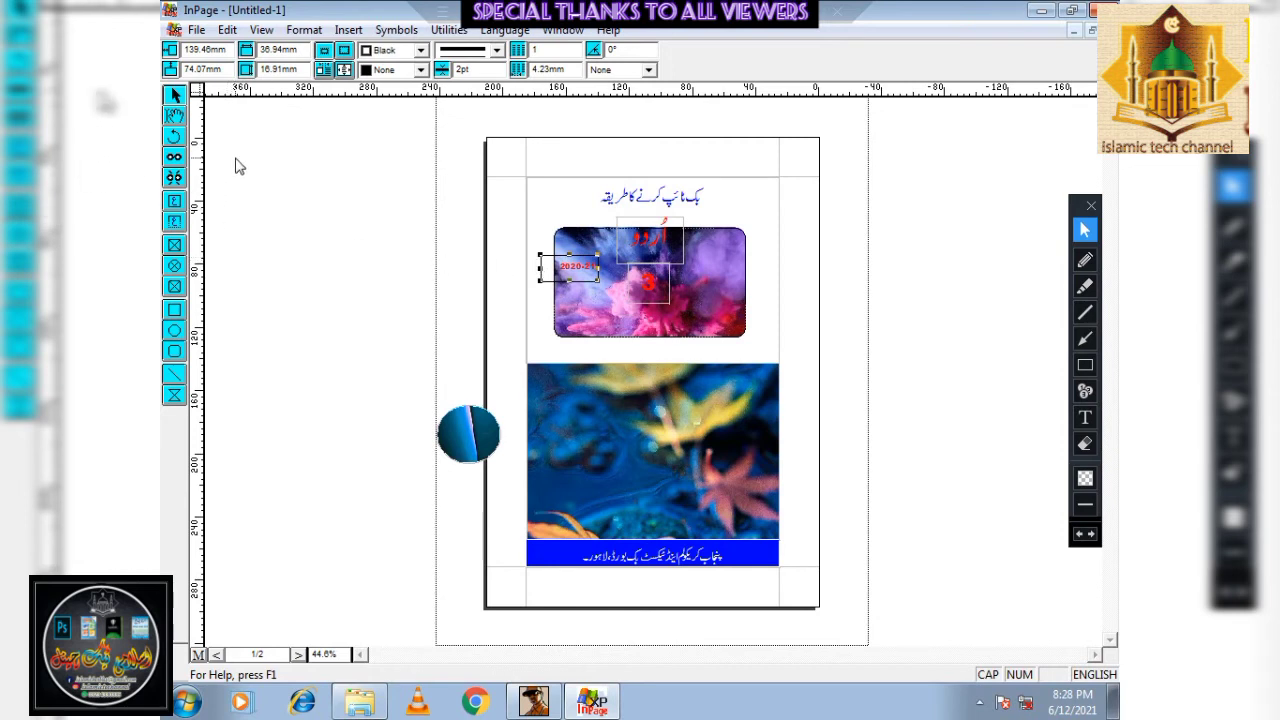
Enlarge the year text 2020-21 until it fills the width of its box
left_click(174, 115)
left_click(548, 267)
left_click_drag(548, 267, 559, 272)
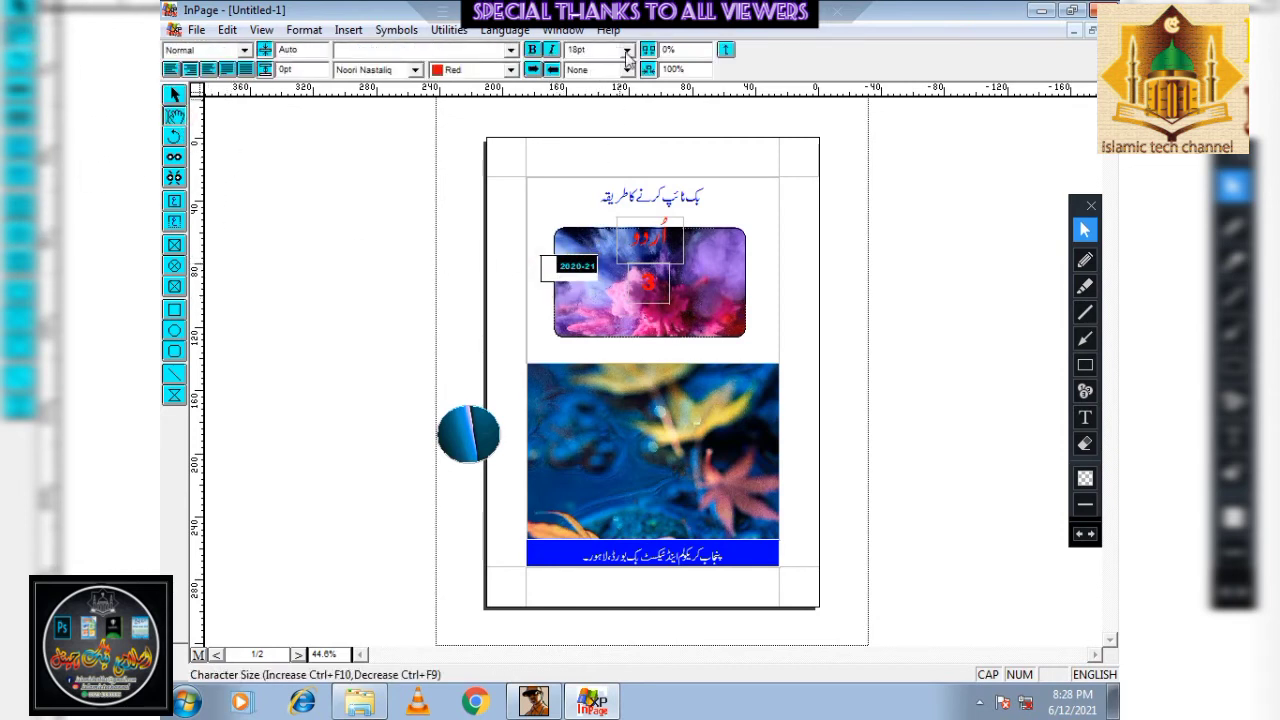
key("ctrl+F10")
key("ctrl+F10")
key("ctrl+F10")
key("ctrl+F10")
key("ctrl+F10")
key("ctrl+F10")
key("ctrl+F10")
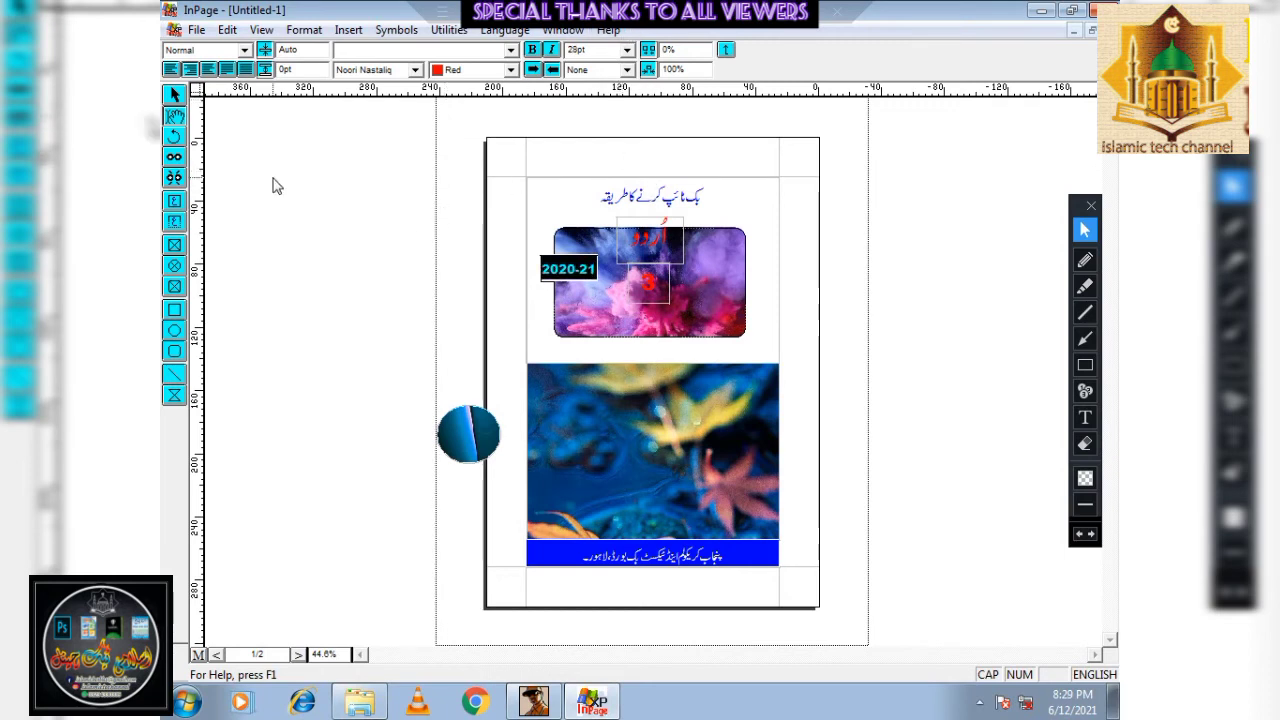
Move the Urdu subject name and the class number 3 slightly lower over the rounded picture
left_click(174, 96)
left_click(667, 242)
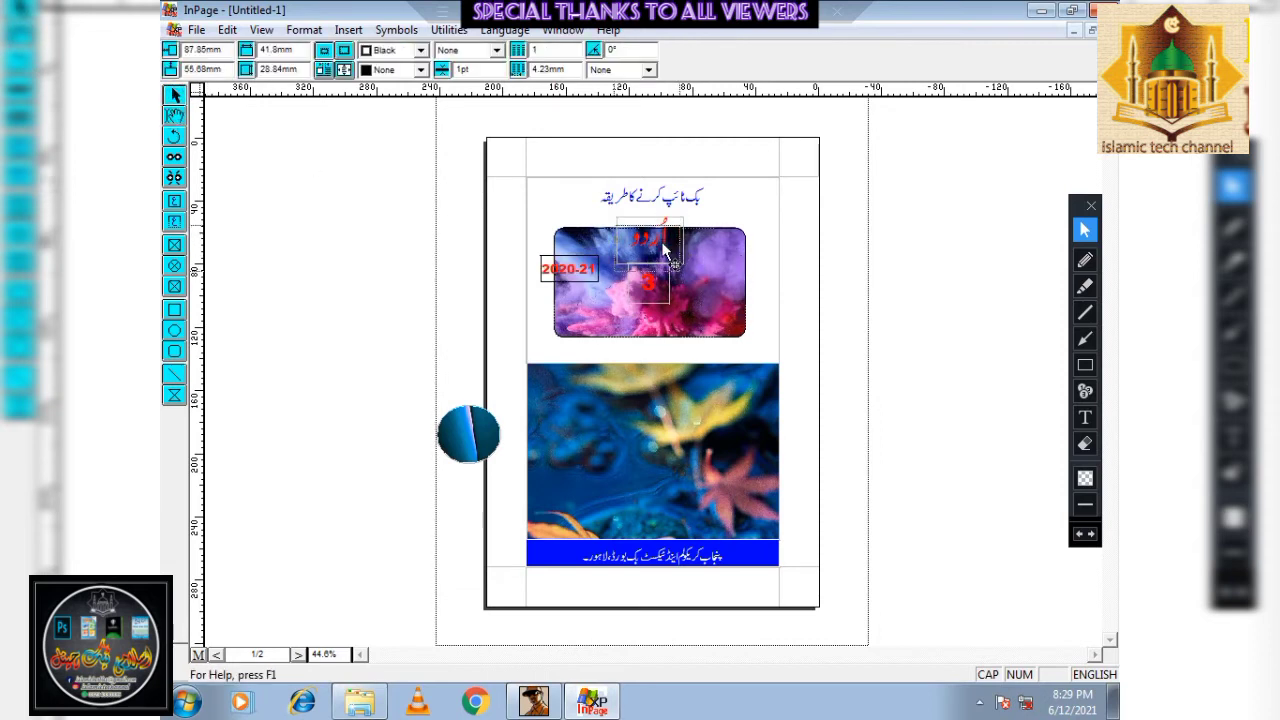
left_click_drag(651, 298, 650, 315)
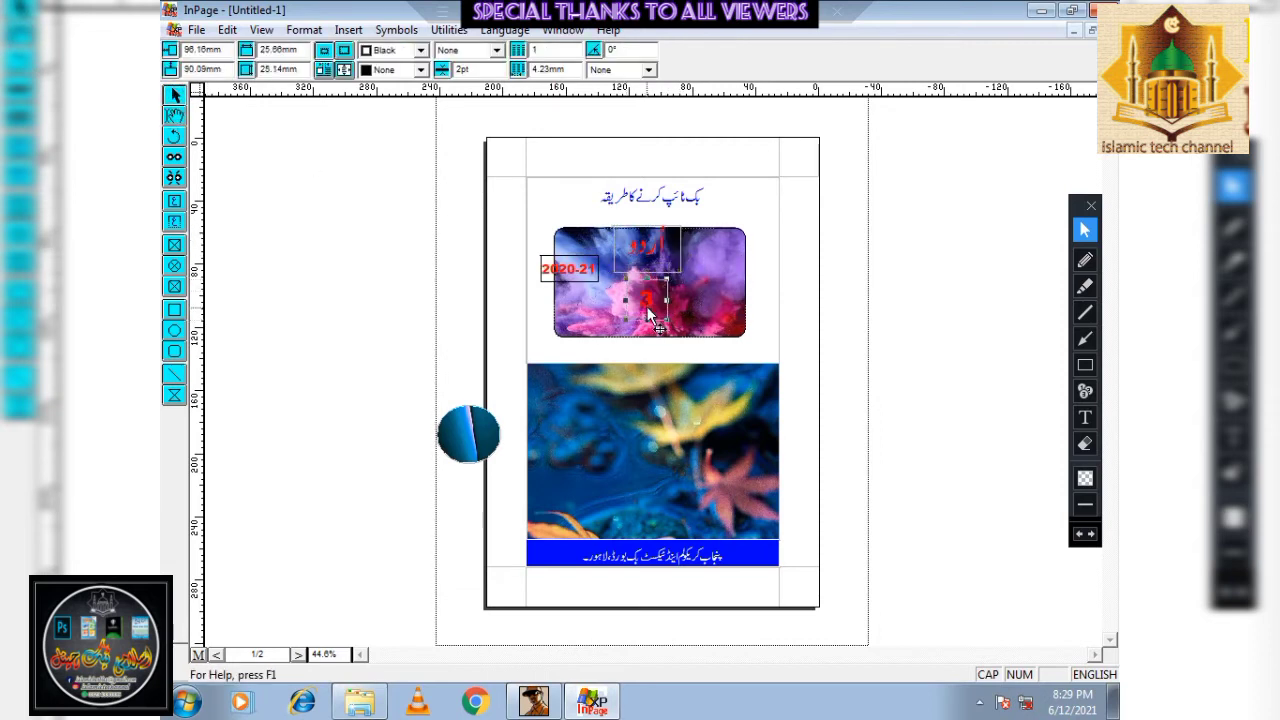
Stretch the rounded picture frame to both margins and down to the leaf picture, about 159 by 86 mm
left_click(717, 264)
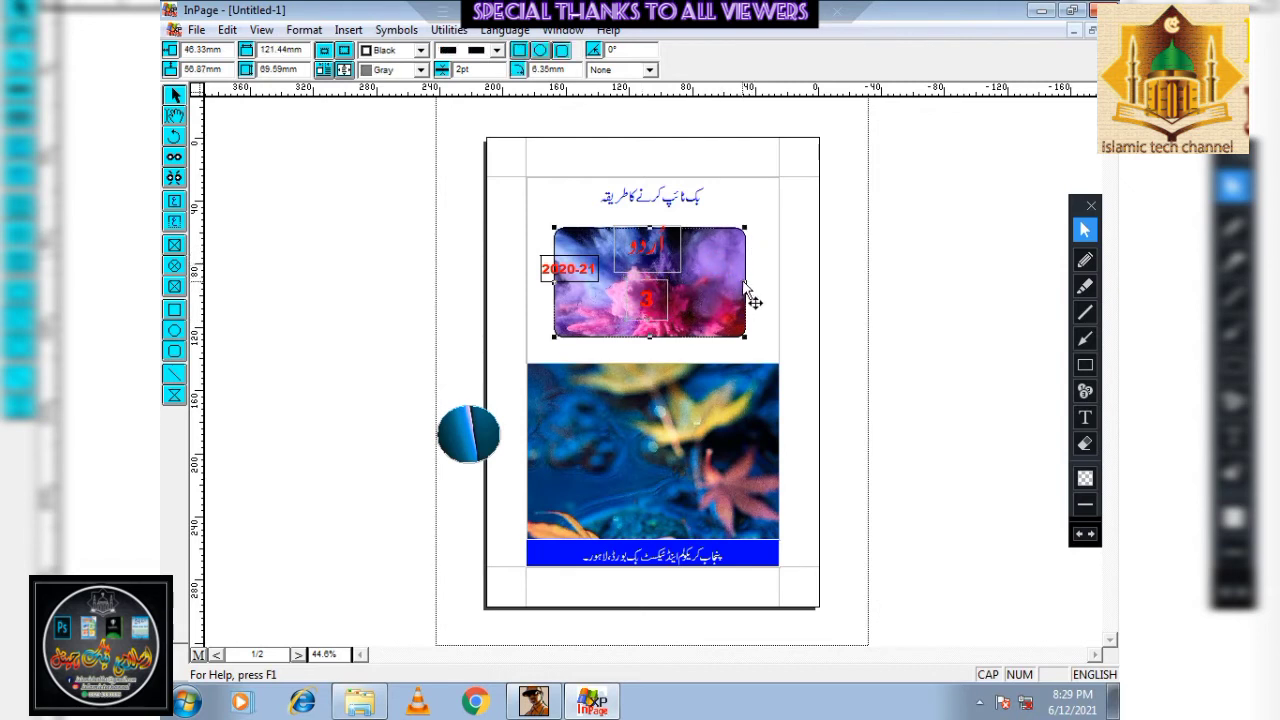
left_click_drag(745, 283, 779, 291)
left_click_drag(552, 285, 525, 297)
left_click_drag(652, 338, 650, 361)
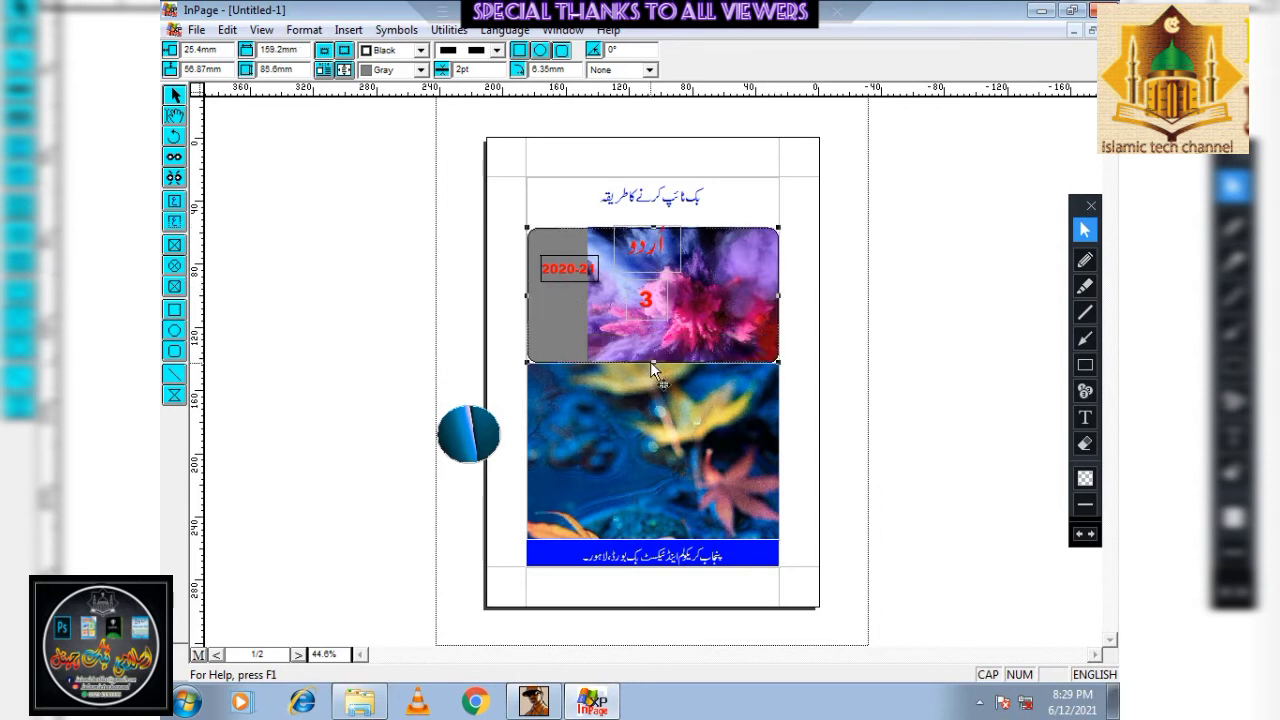
left_click(851, 446)
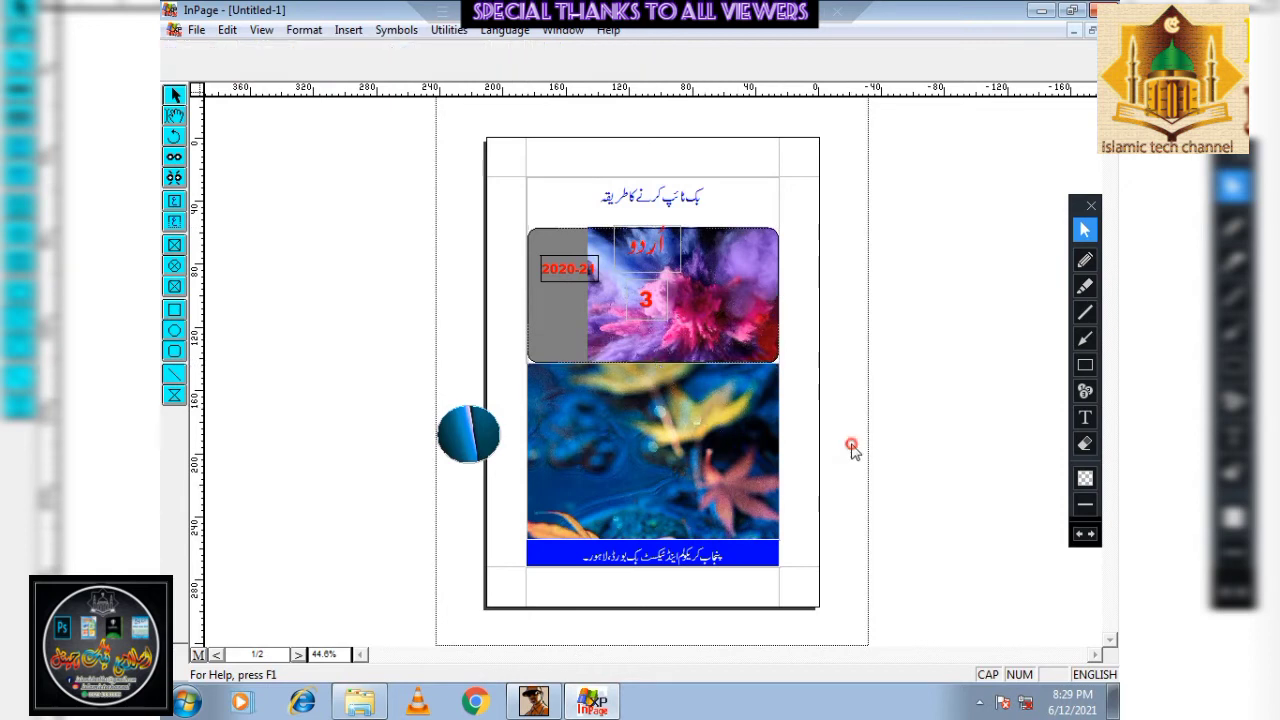
Replace the Urdu publisher text in the blue bar with the English line "PUNJAB TEXT BOOK BOARD, LAHORE PUNJAB"
left_click(736, 550)
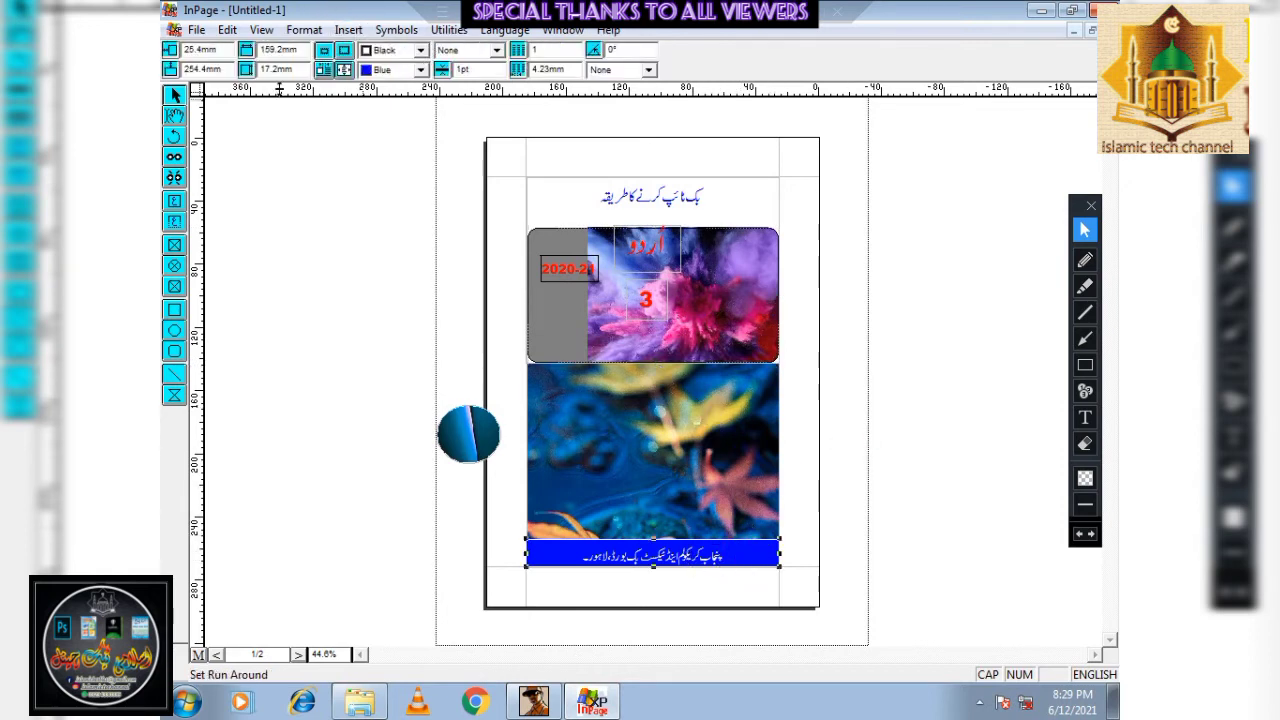
left_click(174, 116)
left_click(638, 555)
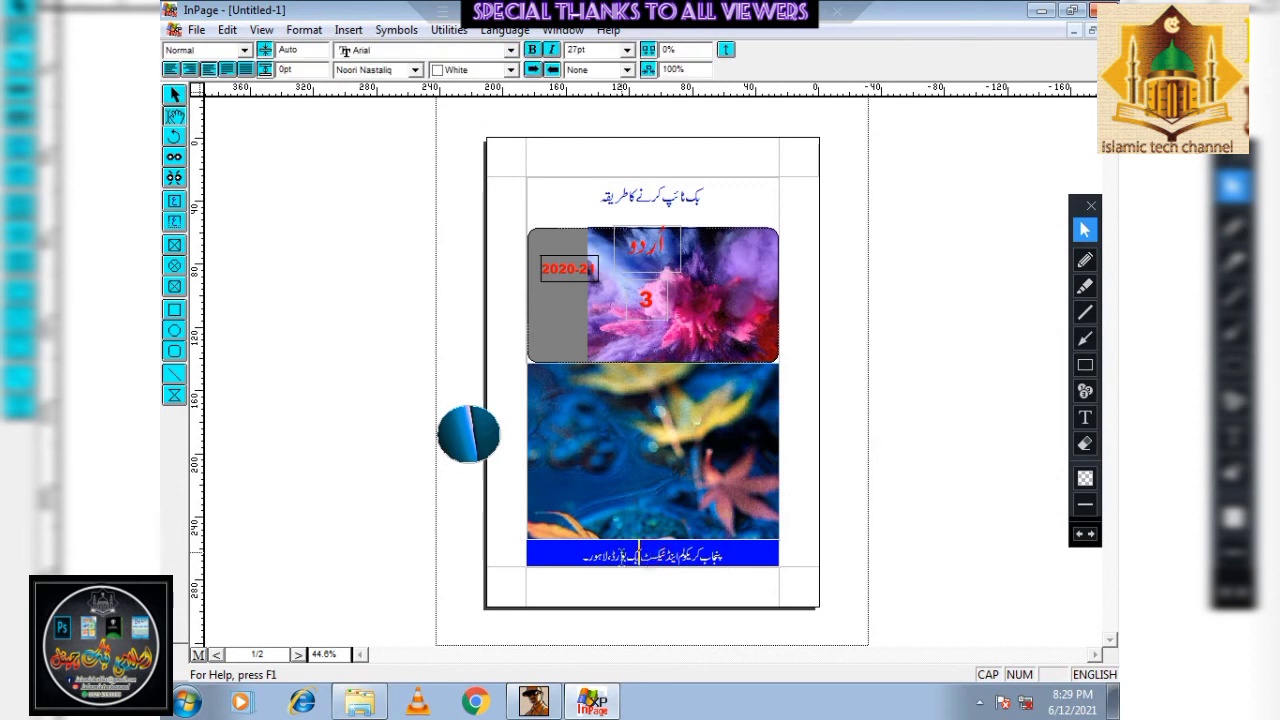
left_click(396, 30)
mouse_move(444, 33)
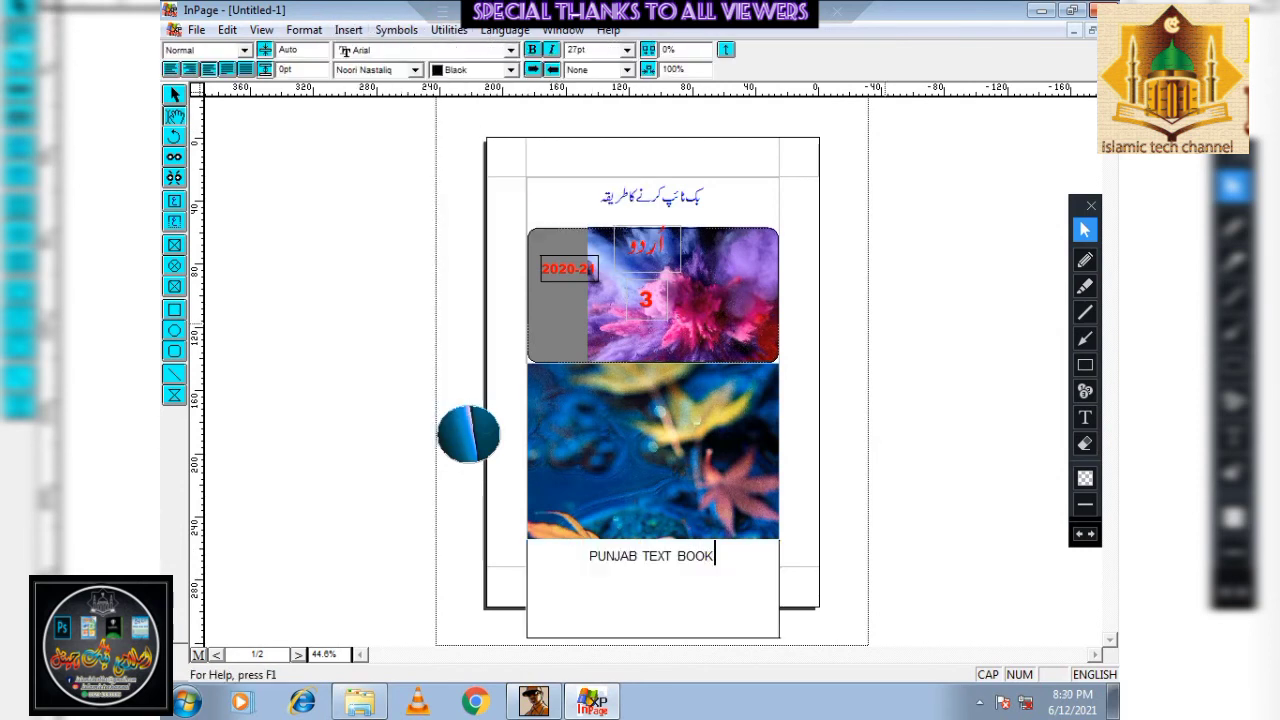
type("BOARD, LAH")
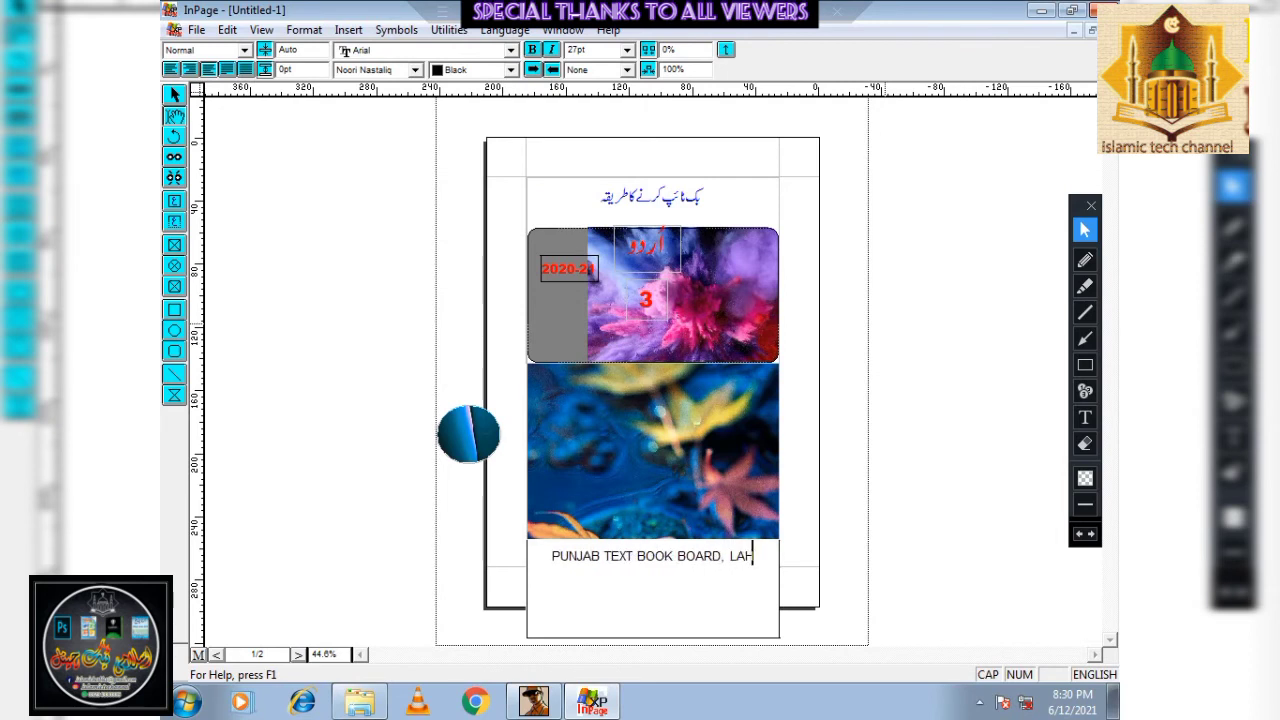
type("ORE PUNJ")
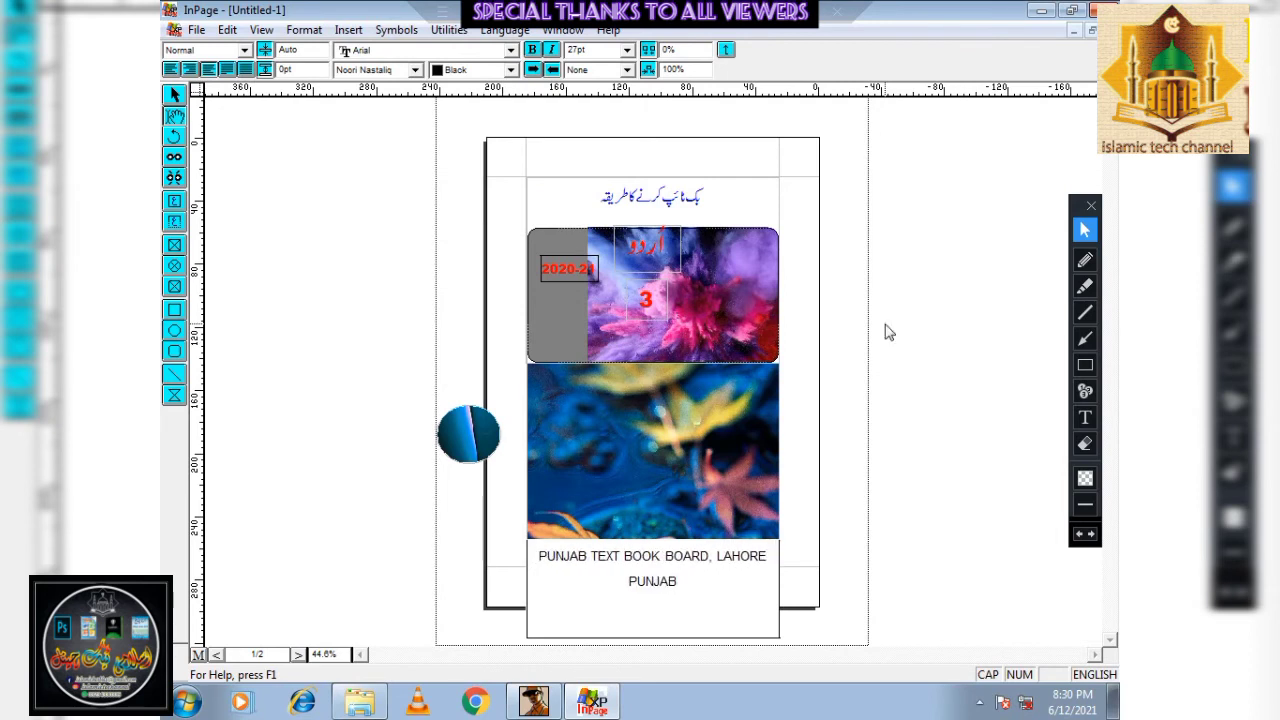
Set the whole publisher text in Arial Black at 20 pt so it fits on one line
key("ctrl+a")
key("ctrl+[")
key("ctrl+[")
key("ctrl+[")
key("ctrl+[")
key("ctrl+[")
key("ctrl+]")
key("ctrl+]")
key("ctrl+[")
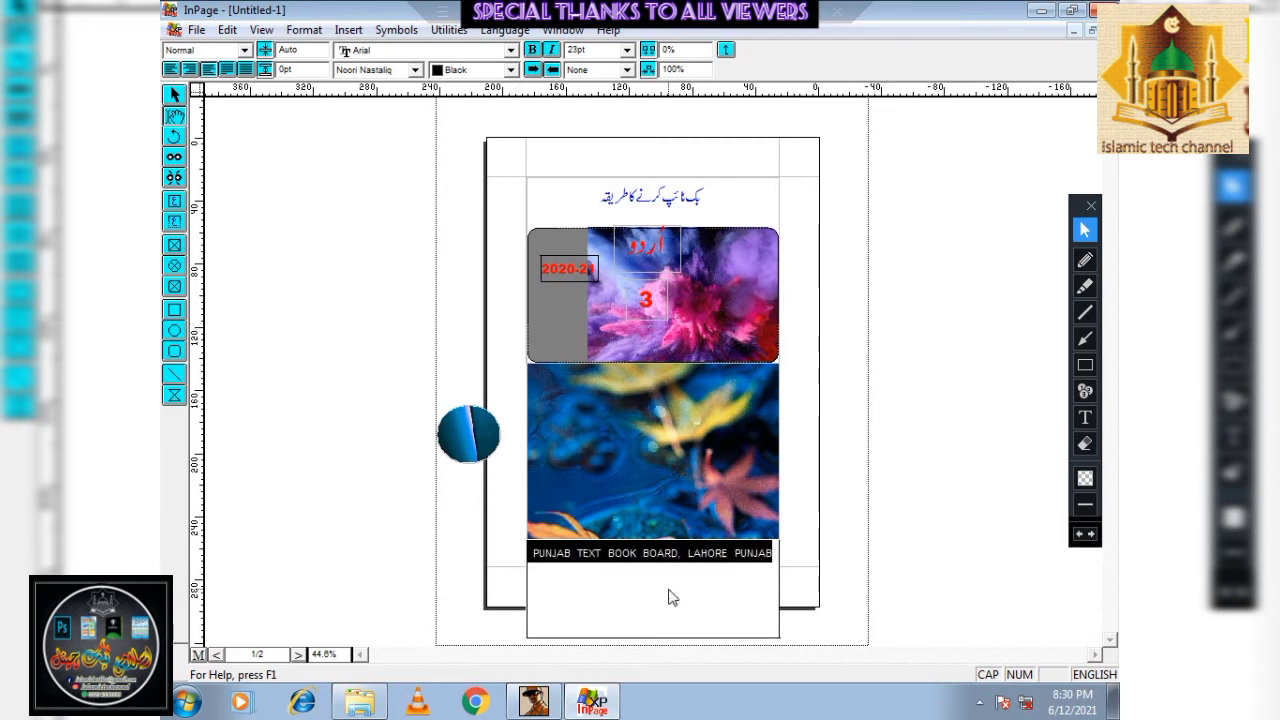
key("F12")
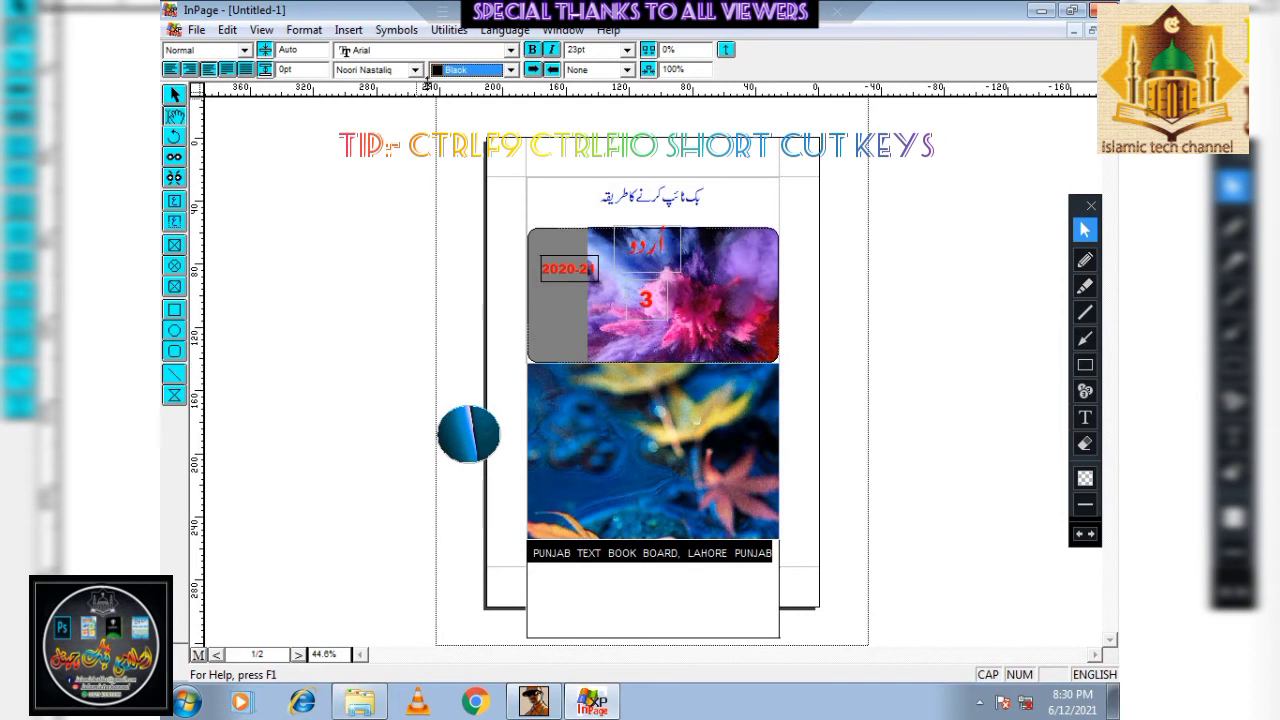
left_click(397, 52)
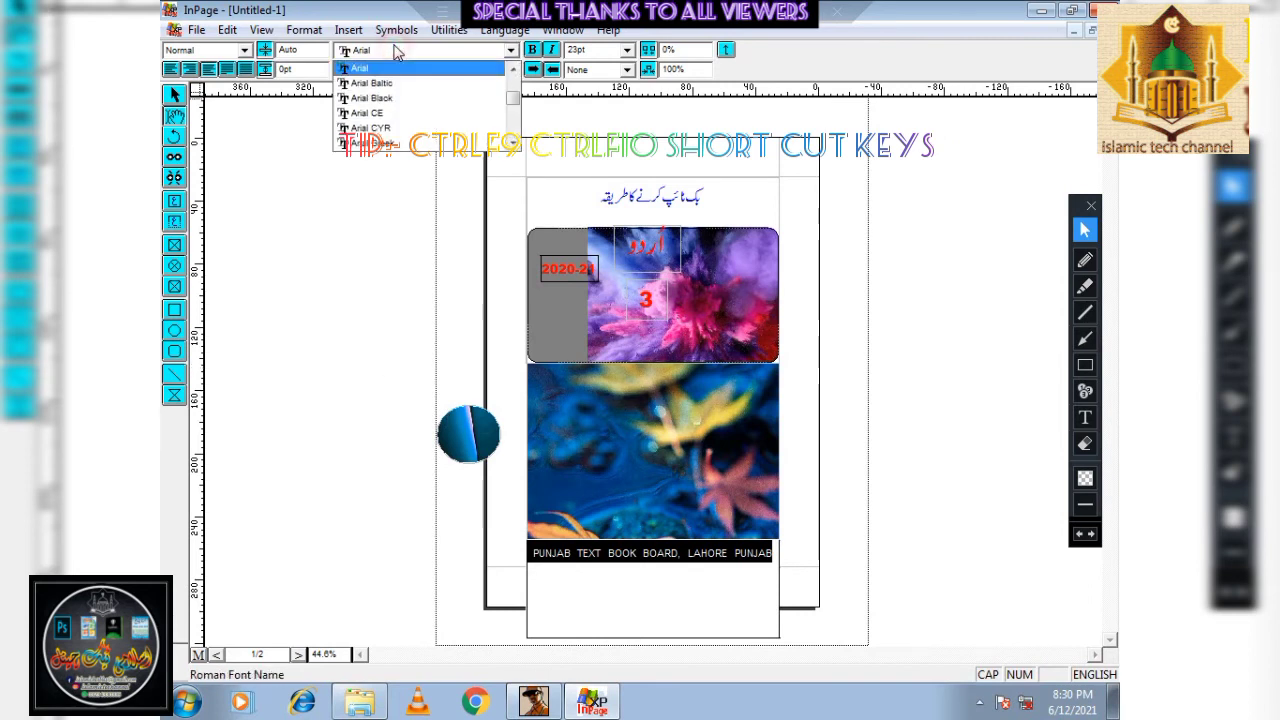
left_click(420, 98)
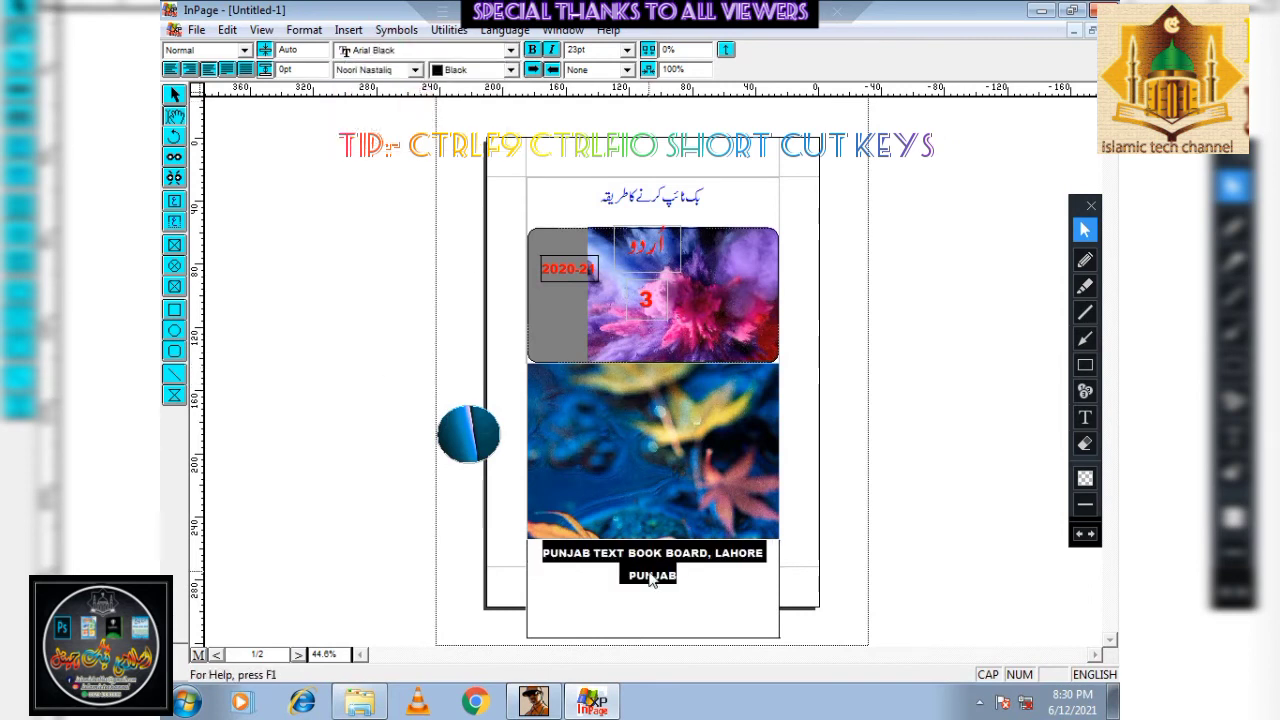
key("ctrl+F9")
key("ctrl+F9")
key("ctrl+F9")
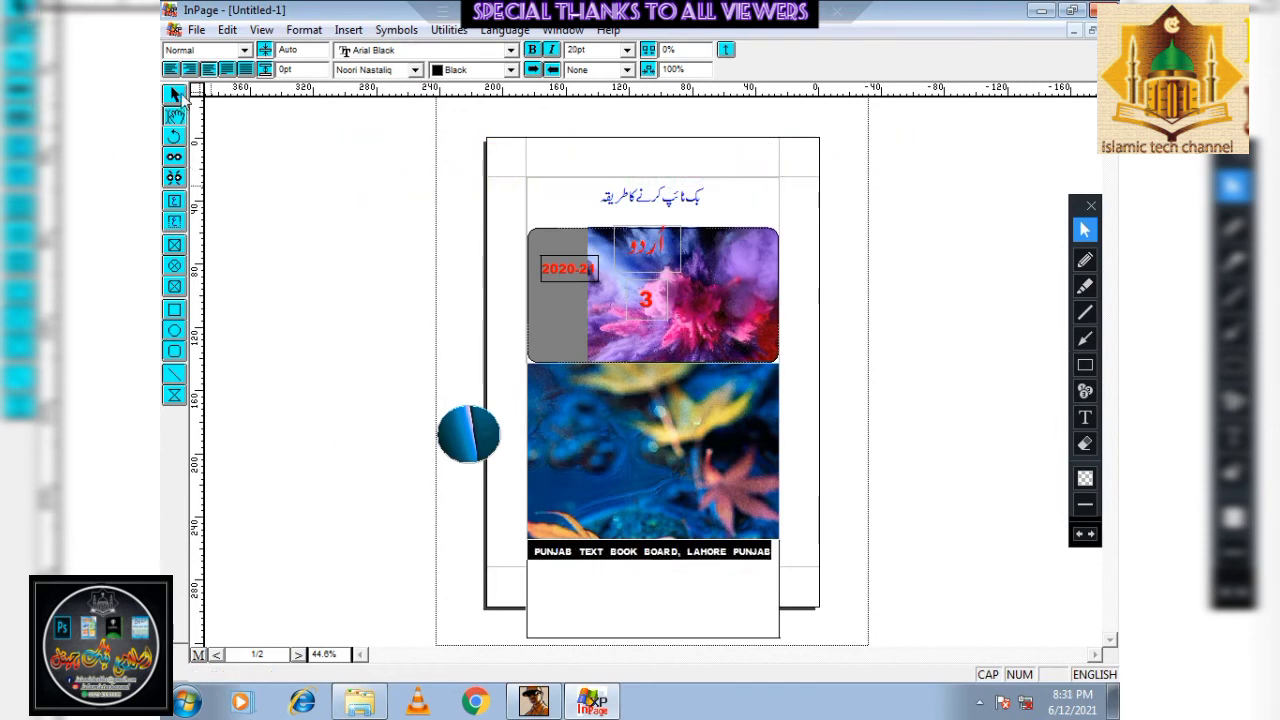
Shorten the publisher text frame to about 17 mm high, ending at the page's bottom margin
left_click(174, 94)
left_click(703, 565)
left_click_drag(655, 636, 677, 567)
Lengthen the leaf picture downward to about 118 mm high, and cut and paste the publisher frame in front of it
left_click(679, 546)
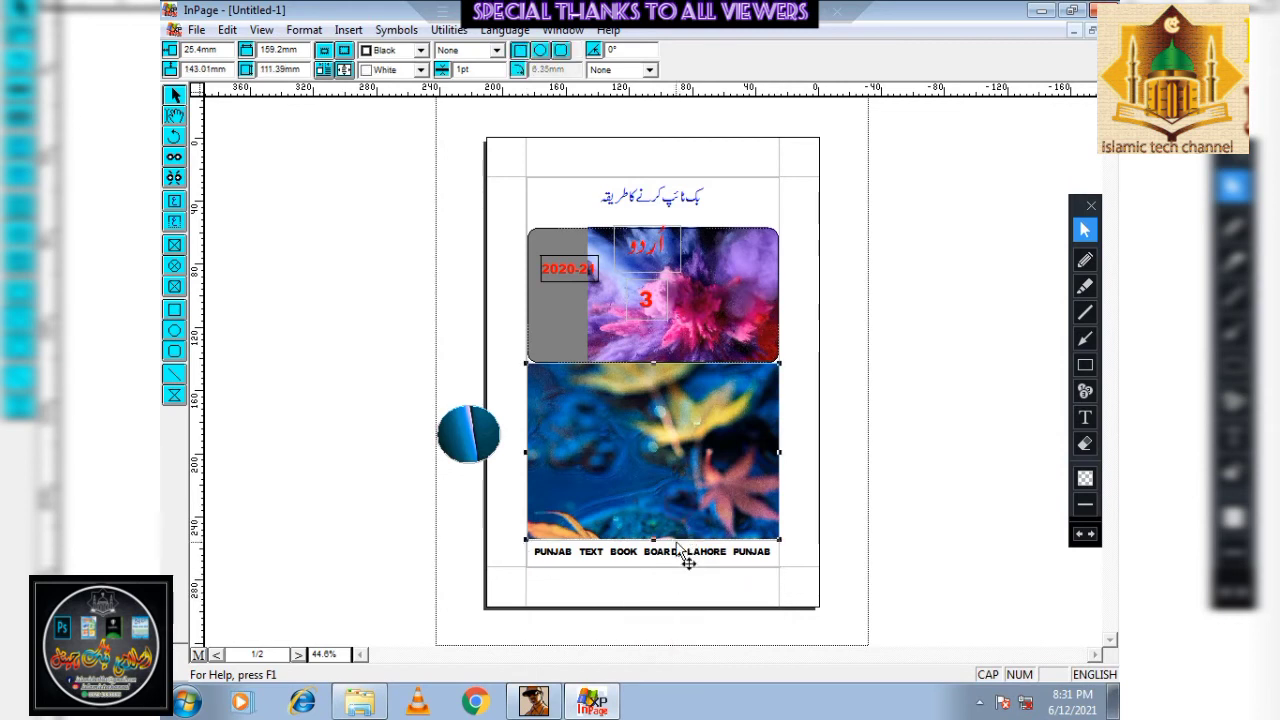
left_click_drag(655, 539, 655, 549)
left_click(652, 561)
key("Delete")
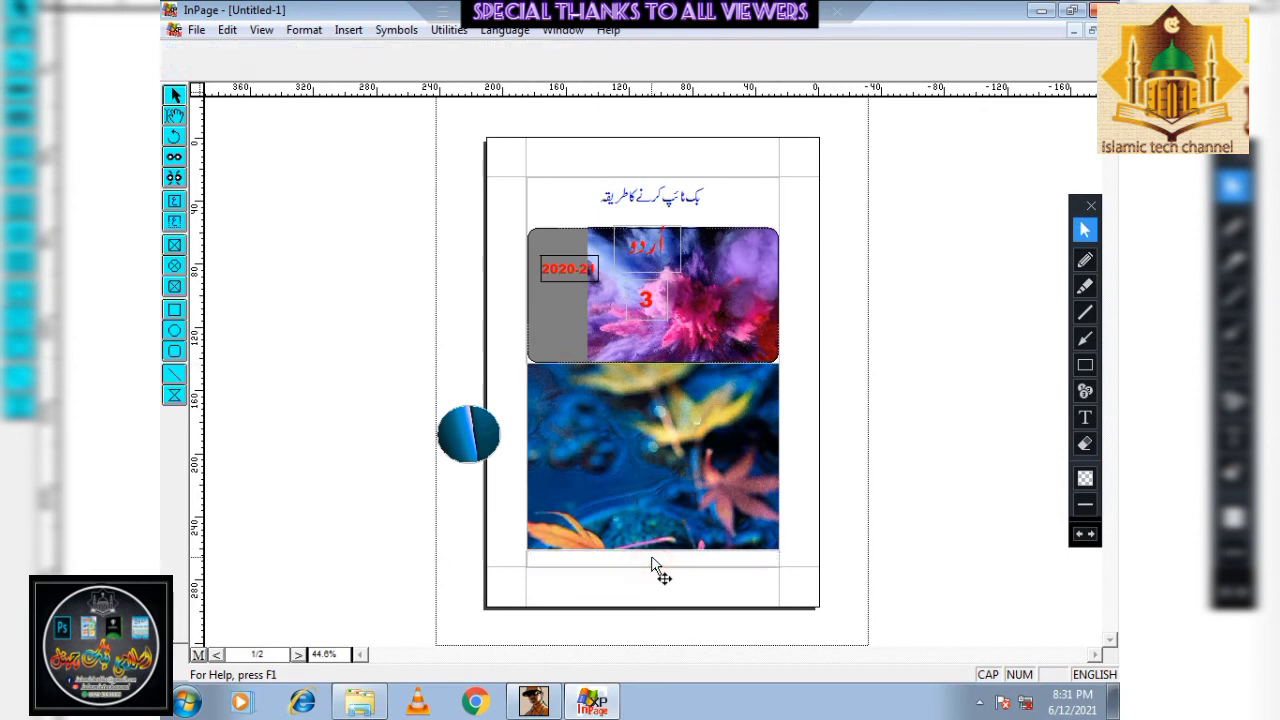
key("ctrl+v")
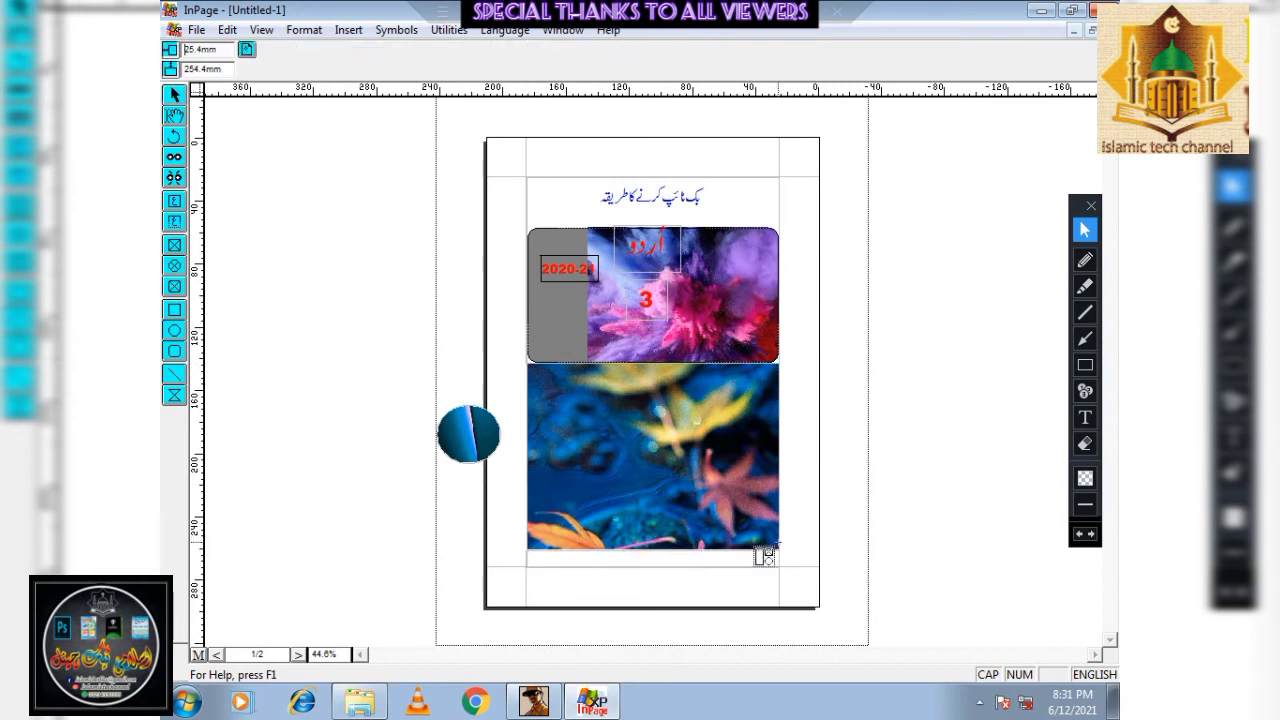
left_click(779, 542)
Extend the leaf picture to the bottom margin, about 129 mm high, and set the publisher frame's background colour to None
left_click(598, 535)
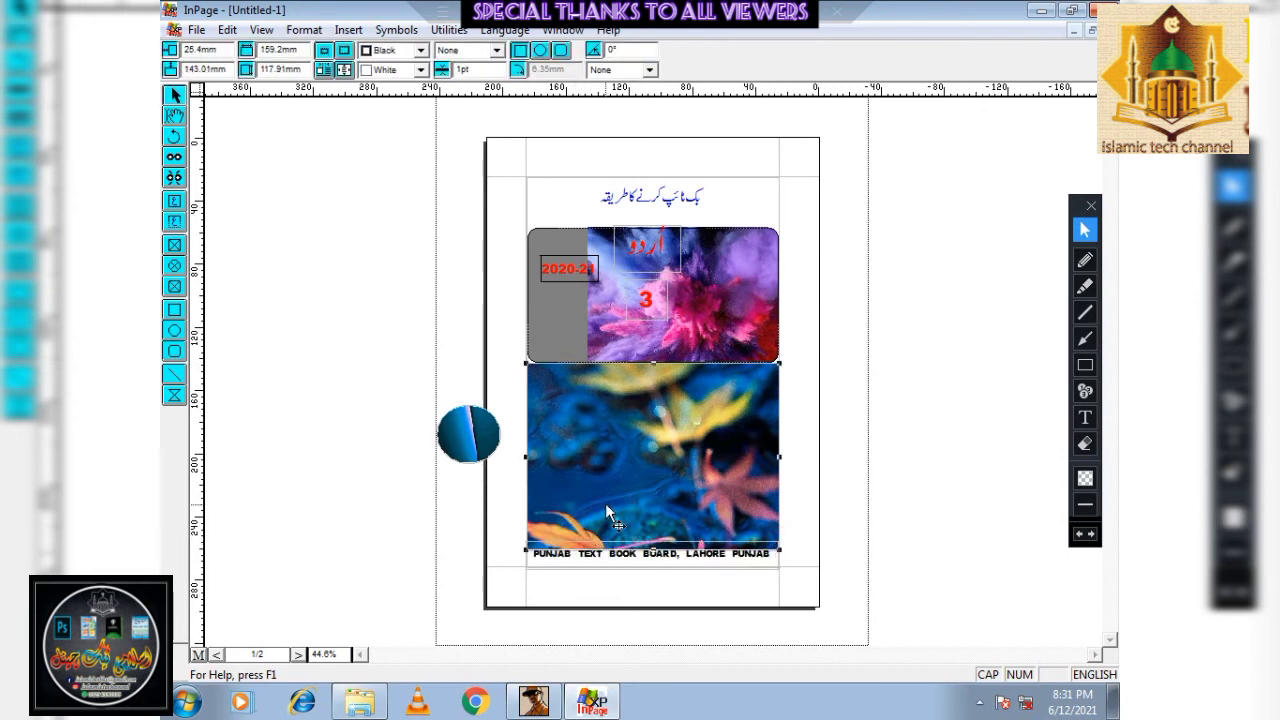
left_click_drag(655, 545, 658, 566)
left_click(634, 561)
left_click(420, 69)
left_click(398, 98)
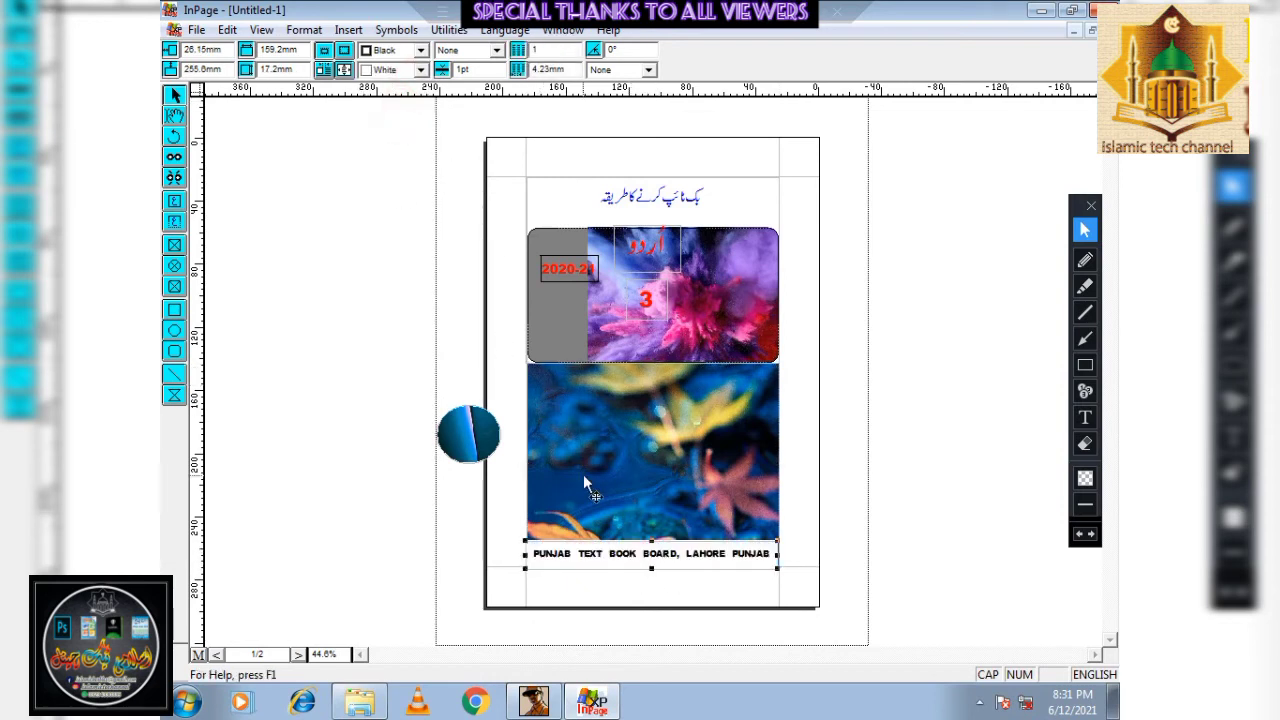
left_click(462, 459)
left_click(525, 560)
key("ctrl+z")
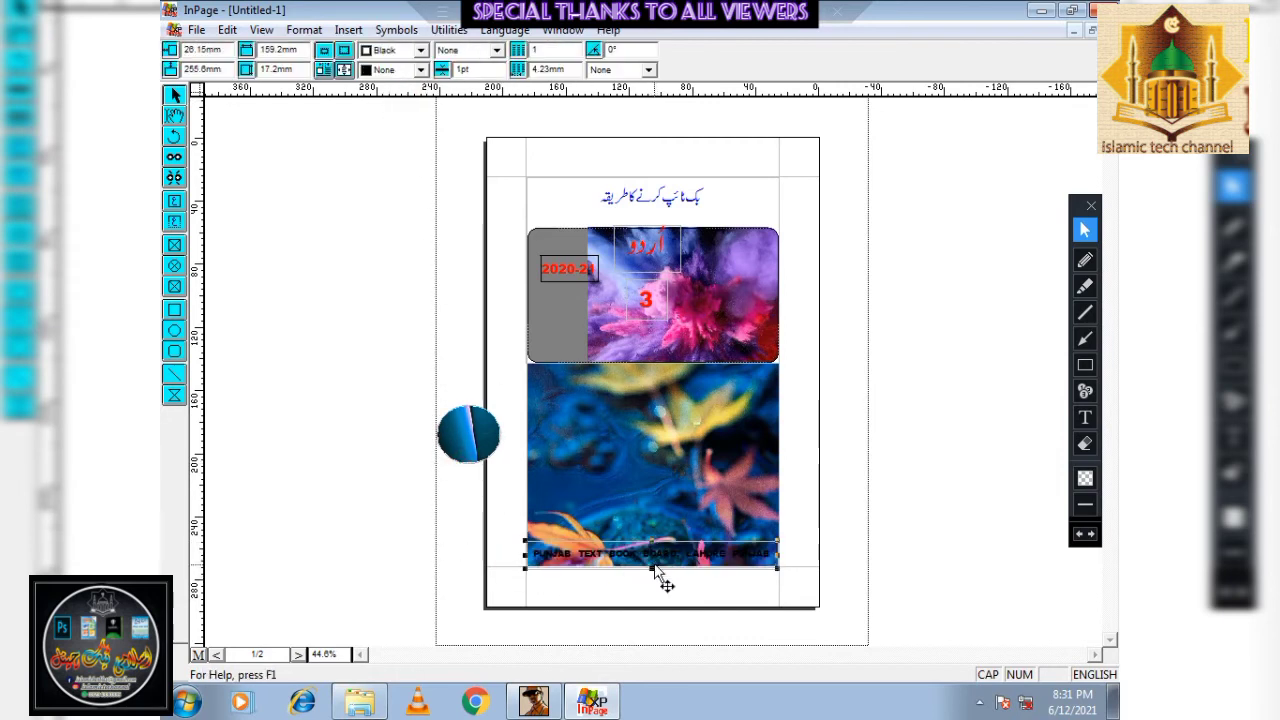
Colour the whole publisher line white over the leaf picture
double_click(655, 558)
left_click(752, 266)
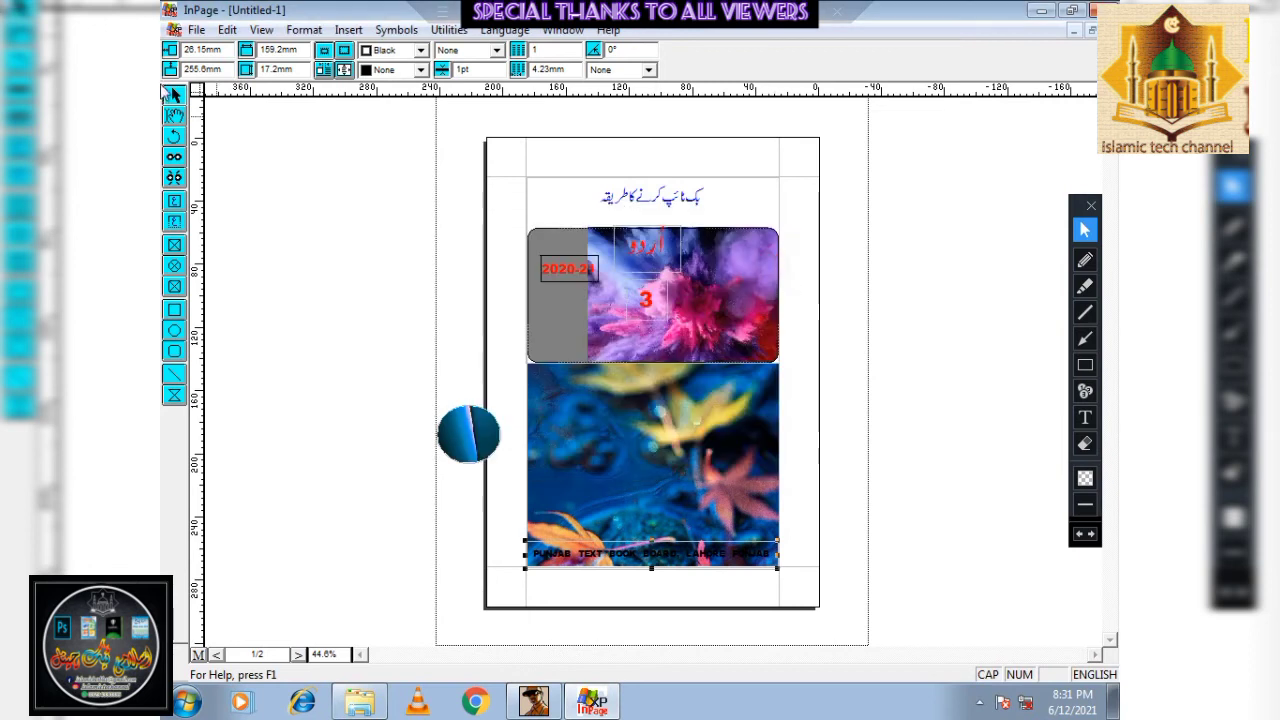
triple_click(665, 553)
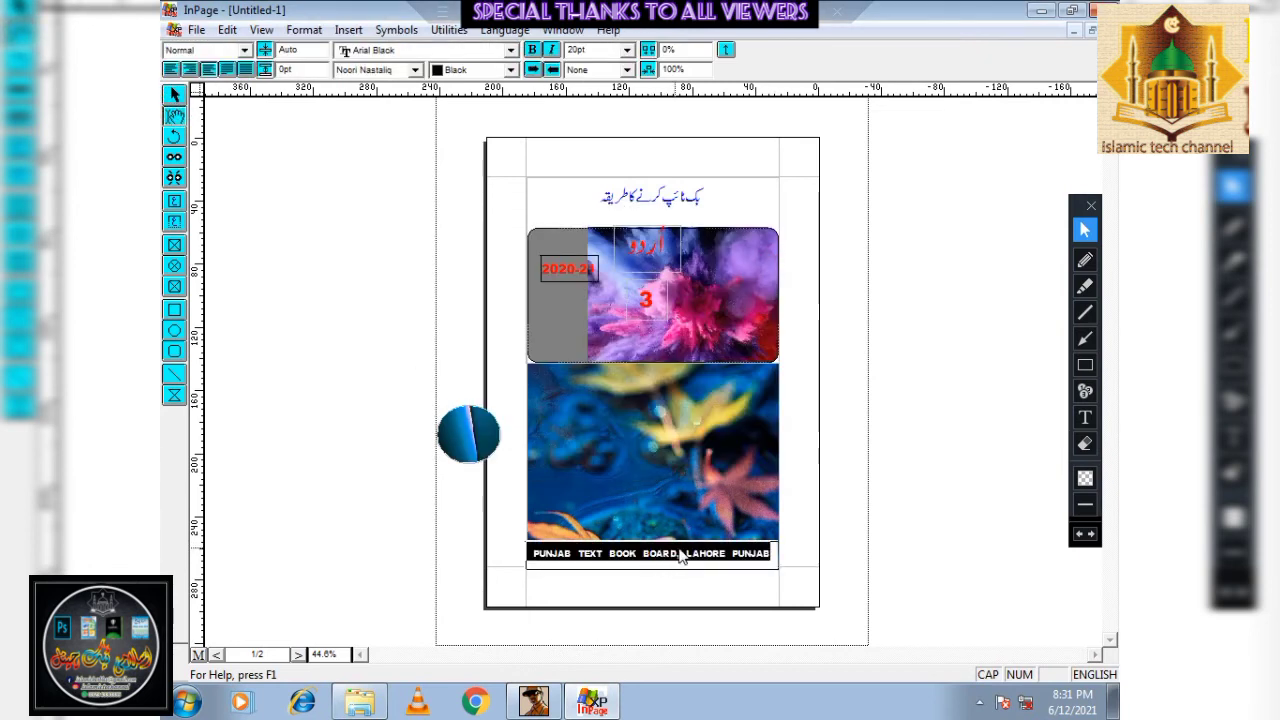
left_click(465, 70)
left_click(500, 89)
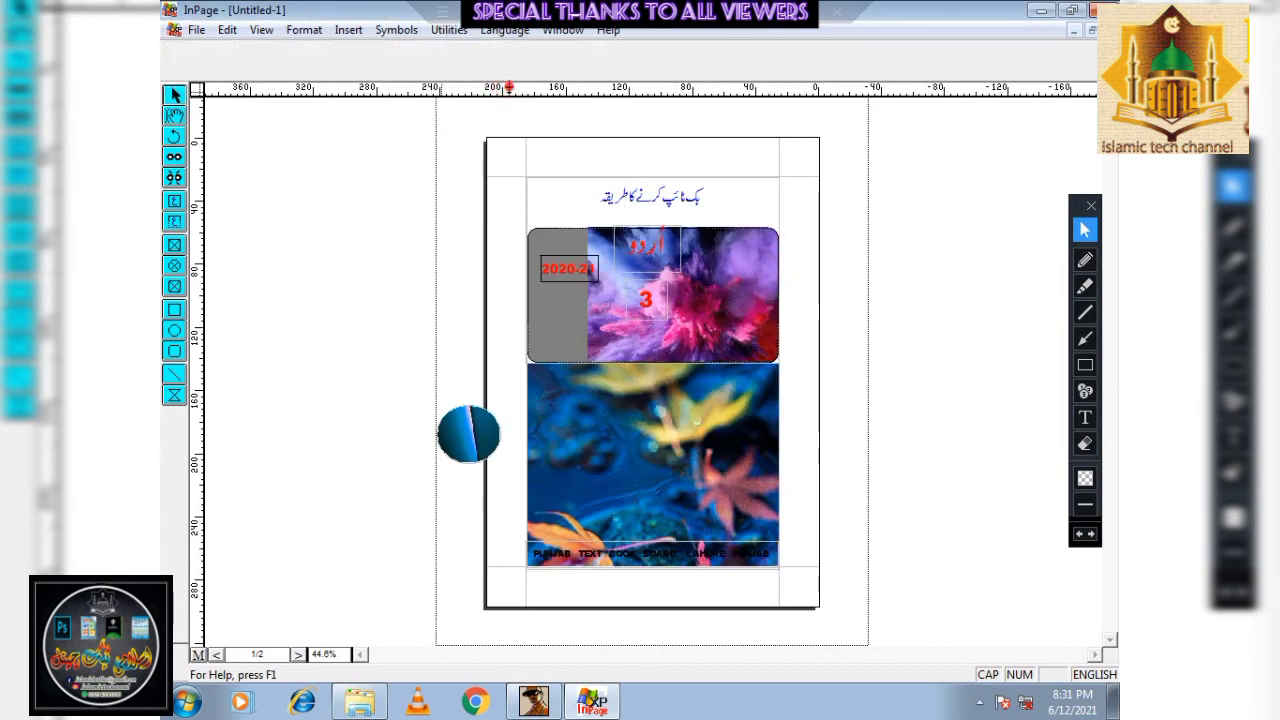
triple_click(719, 553)
left_click(476, 70)
scroll(460, 100, "up", 1)
left_click(458, 88)
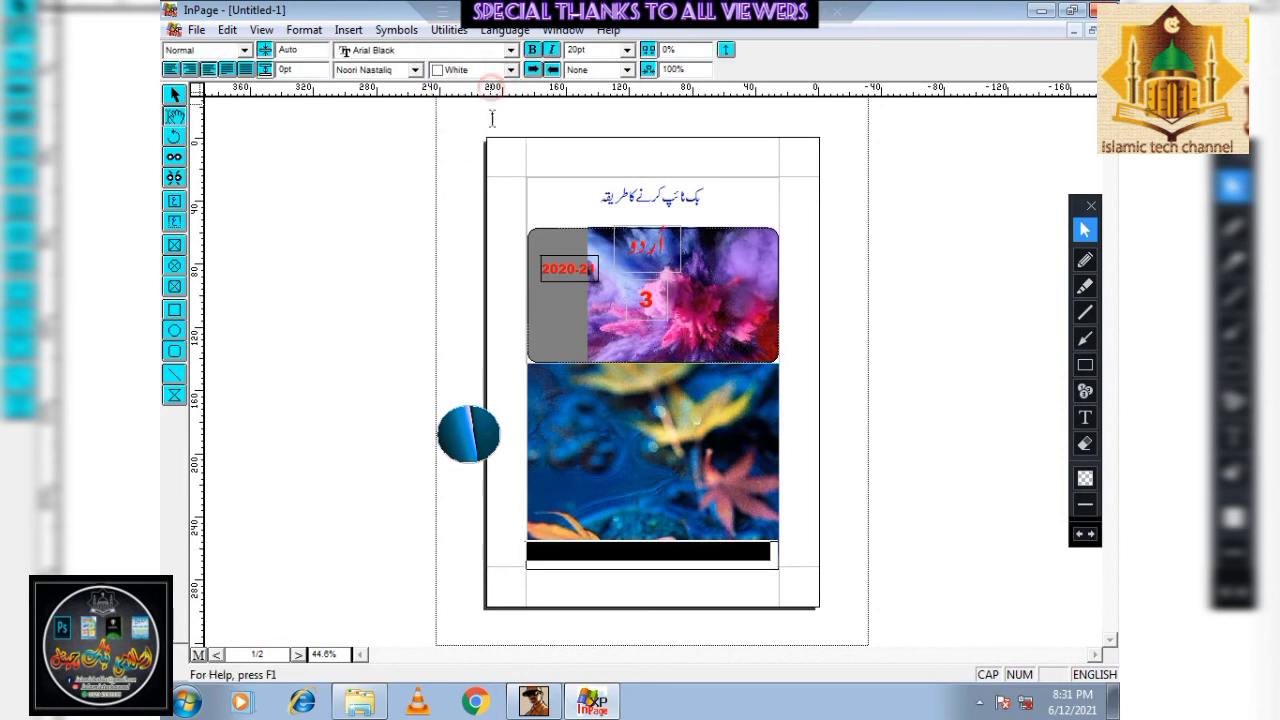
left_click(173, 96)
left_click(630, 527)
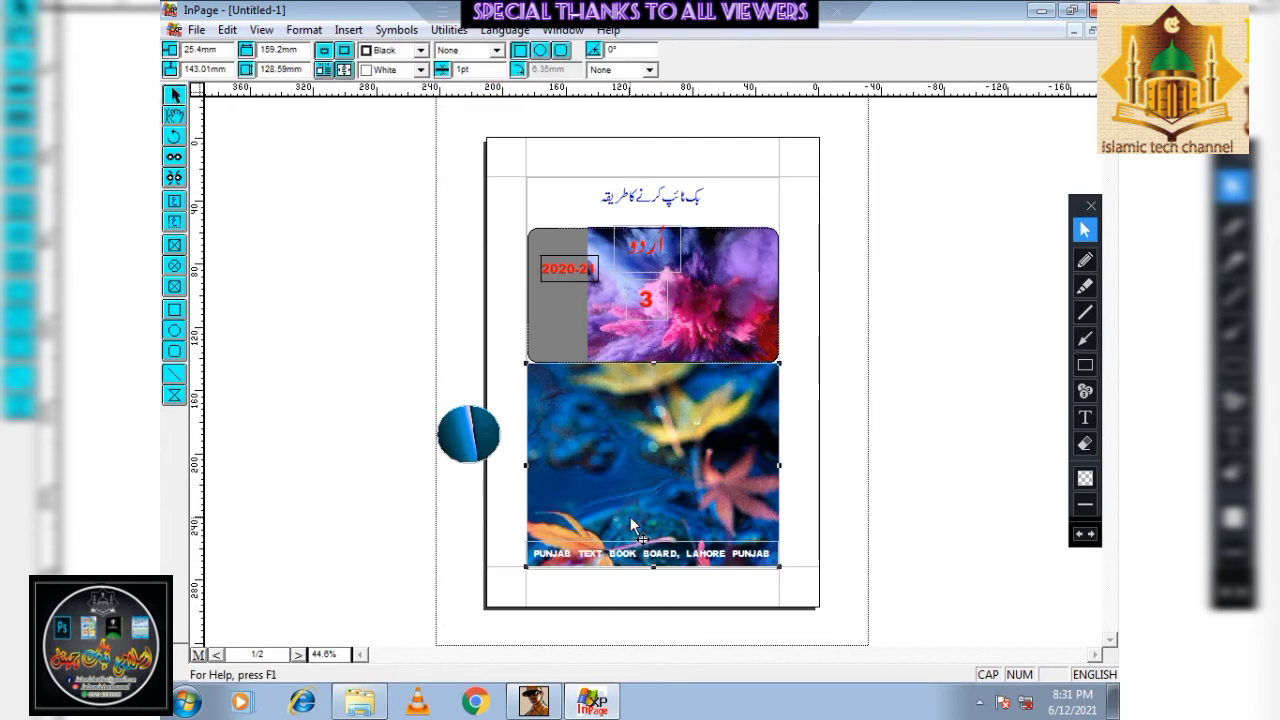
Move the circular picture onto the page, and cut and paste it in front over the leaf picture's left edge
left_click_drag(458, 436, 634, 436)
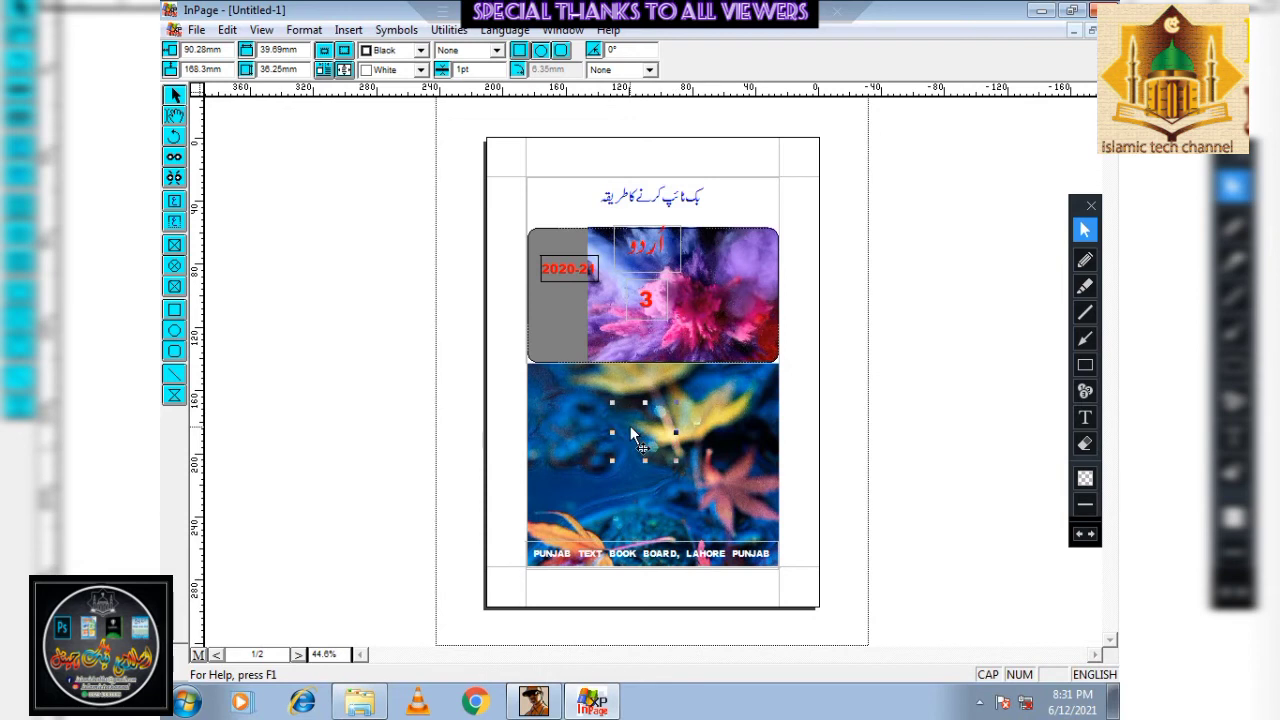
double_click(630, 426)
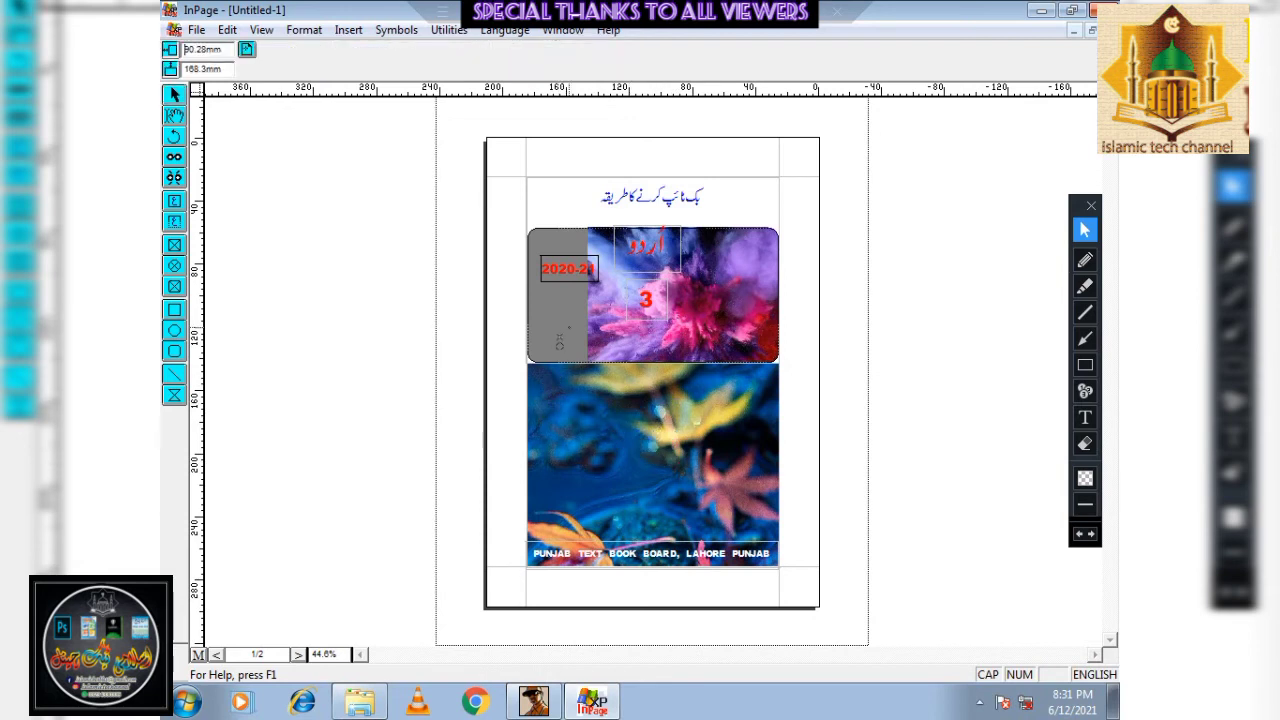
left_click(568, 420)
Shift the image inside the rounded frame sideways until it sits roughly centred, with its origin about 13 mm across
left_click(589, 328)
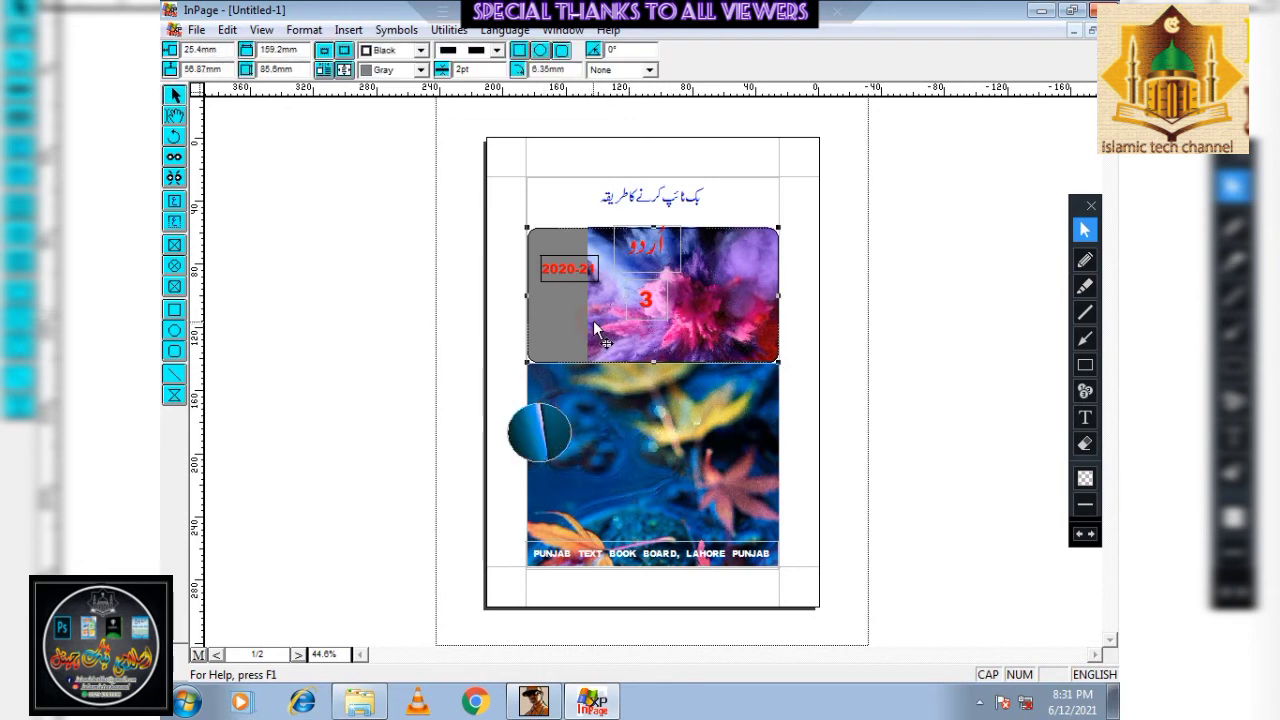
left_click(174, 115)
left_click(615, 318)
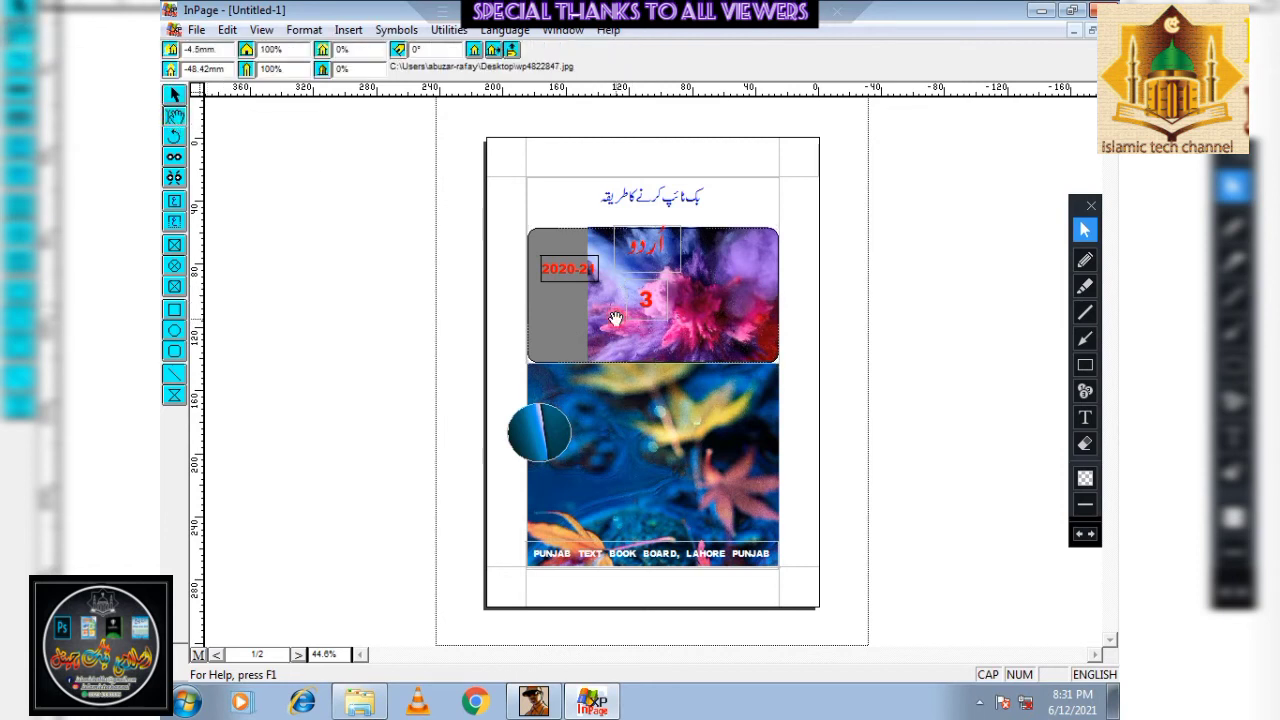
left_click_drag(610, 313, 585, 313)
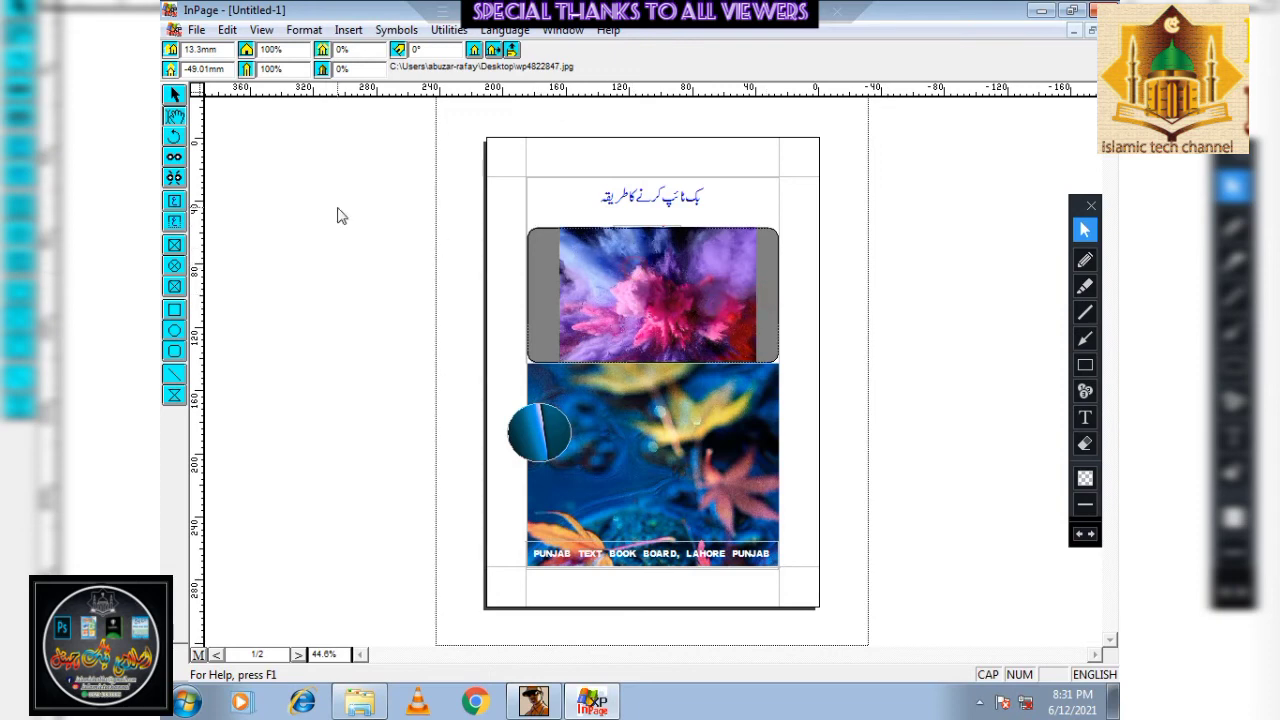
left_click(176, 95)
double_click(642, 273)
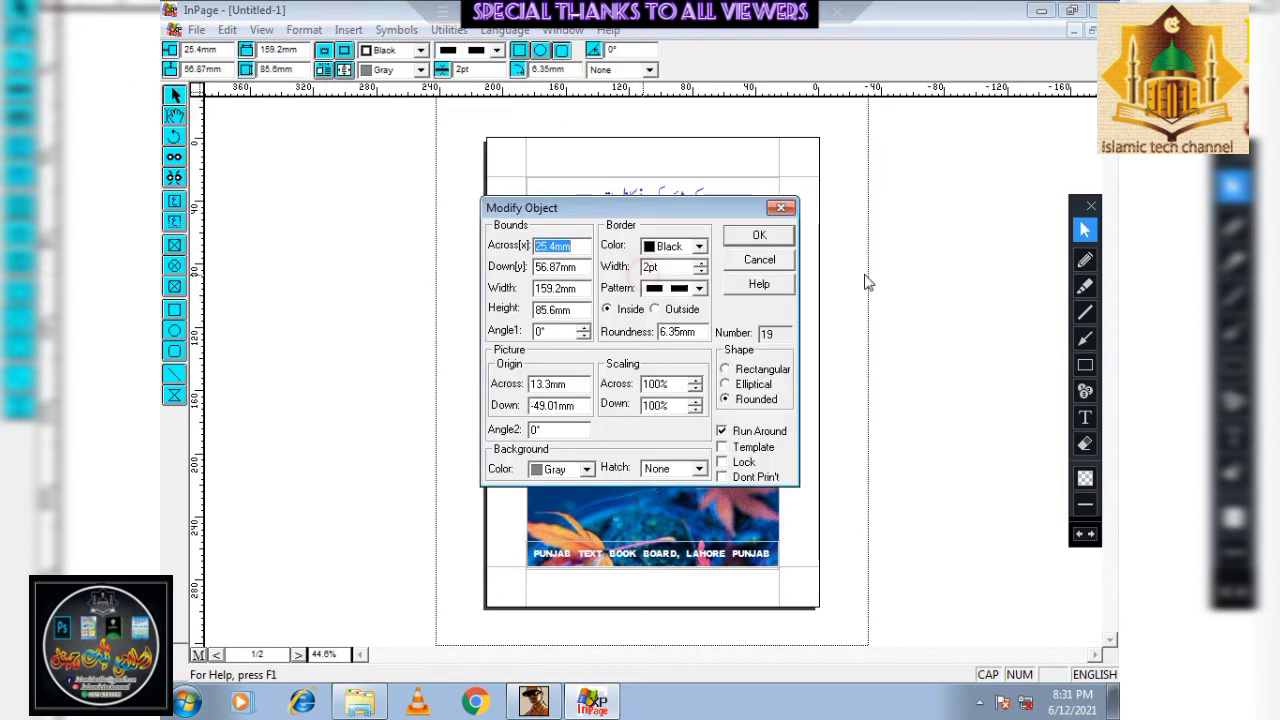
left_click(776, 262)
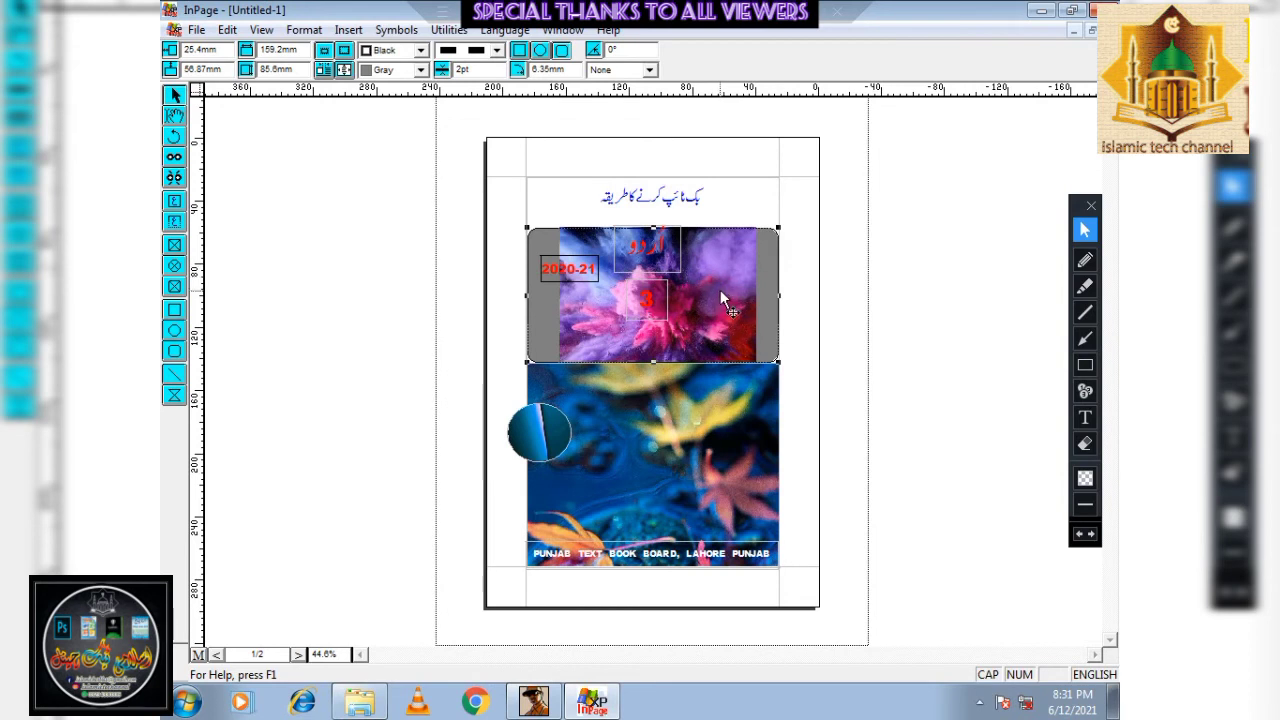
Colour the whole Urdu subject name in the rounded picture white
double_click(636, 262)
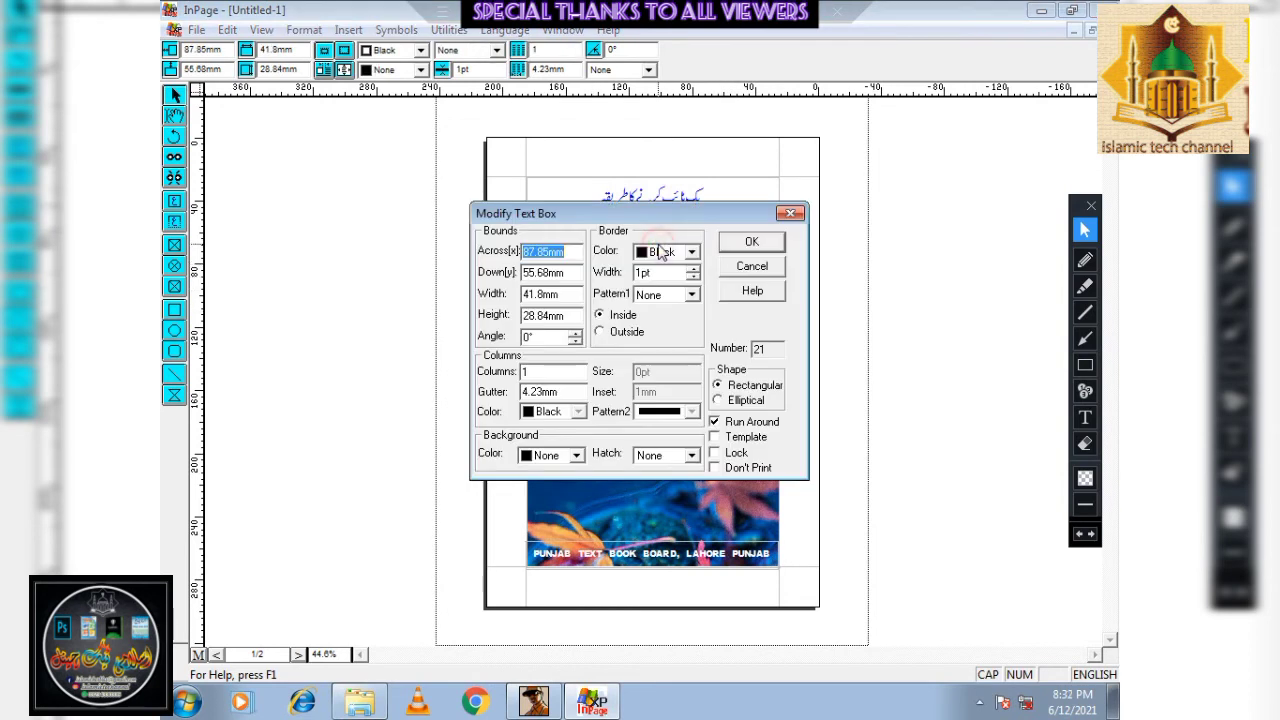
left_click(757, 268)
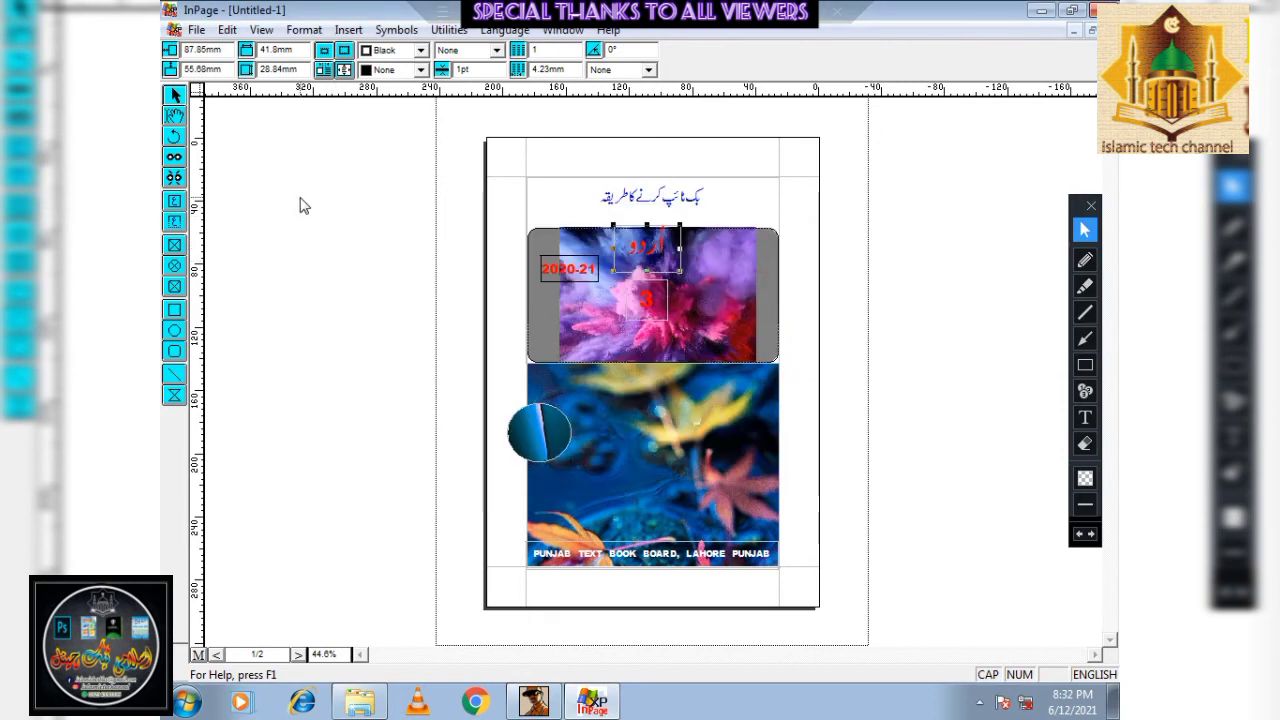
left_click(172, 114)
left_click(646, 246)
key("ctrl+a")
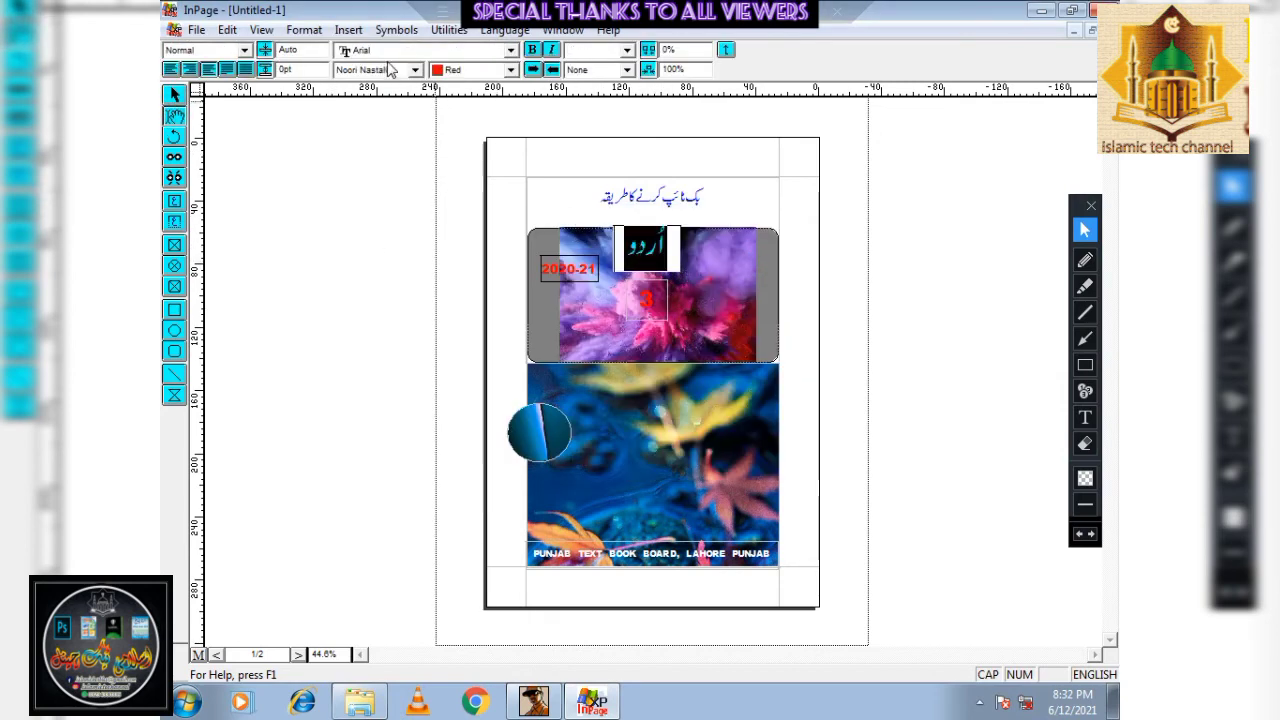
left_click(452, 72)
left_click(511, 91)
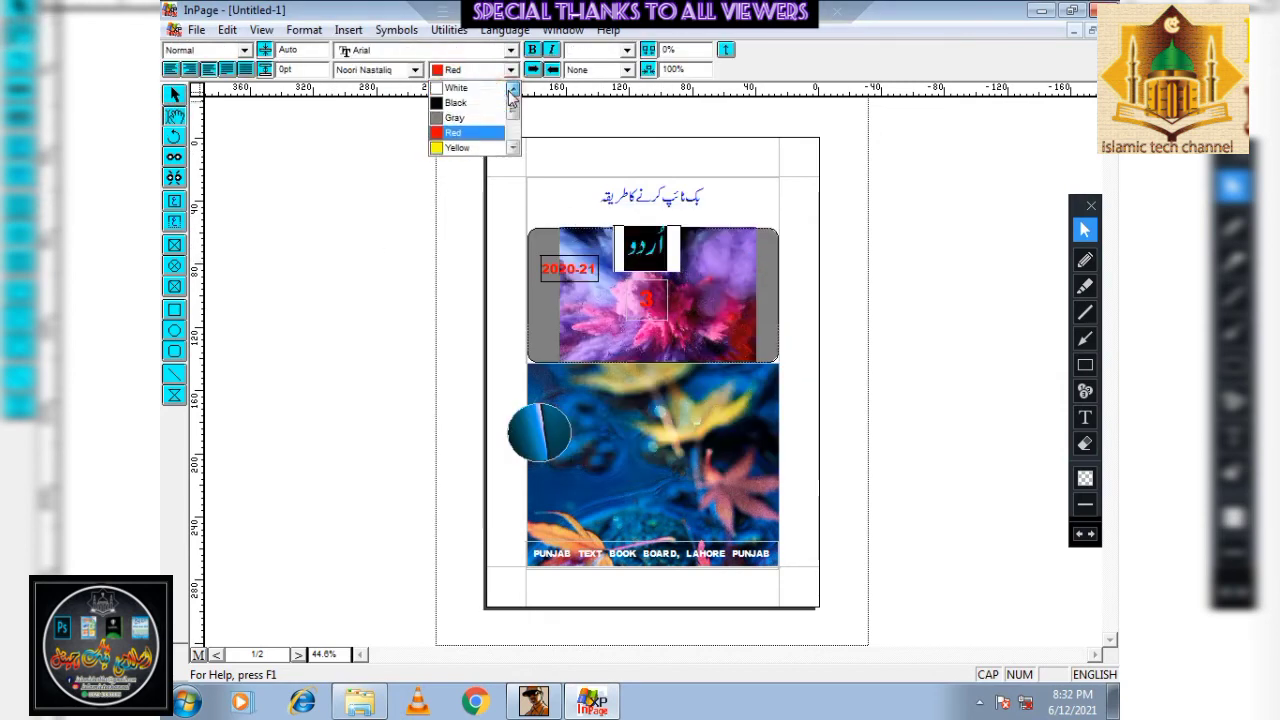
left_click(453, 89)
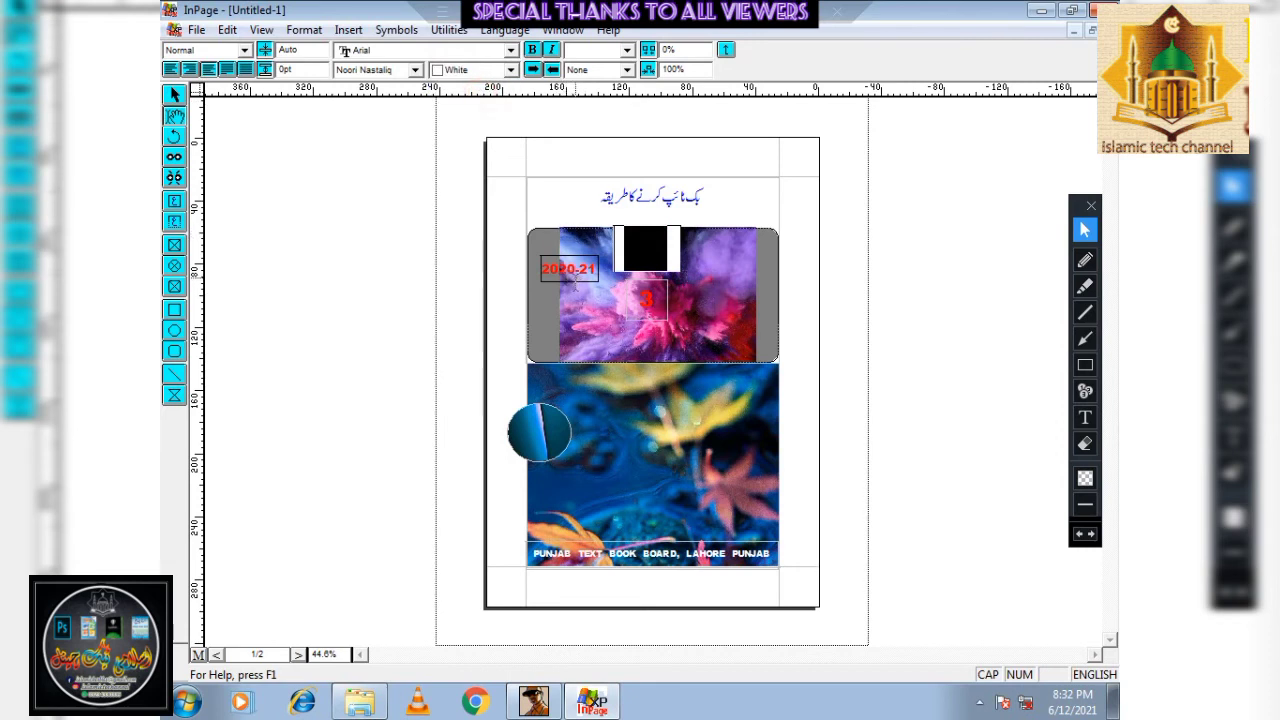
Colour the year text 2020-21 white
left_click(576, 270)
key("ctrl+a")
left_click(478, 70)
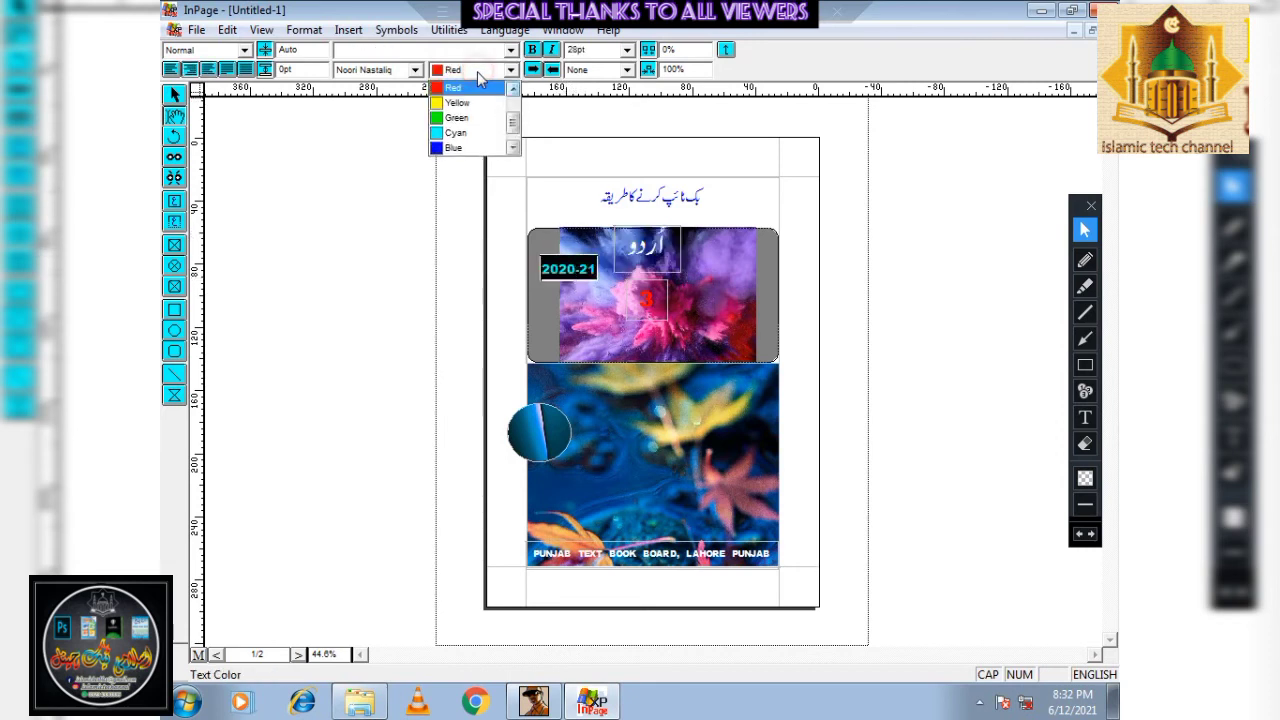
left_click(512, 91)
left_click(487, 88)
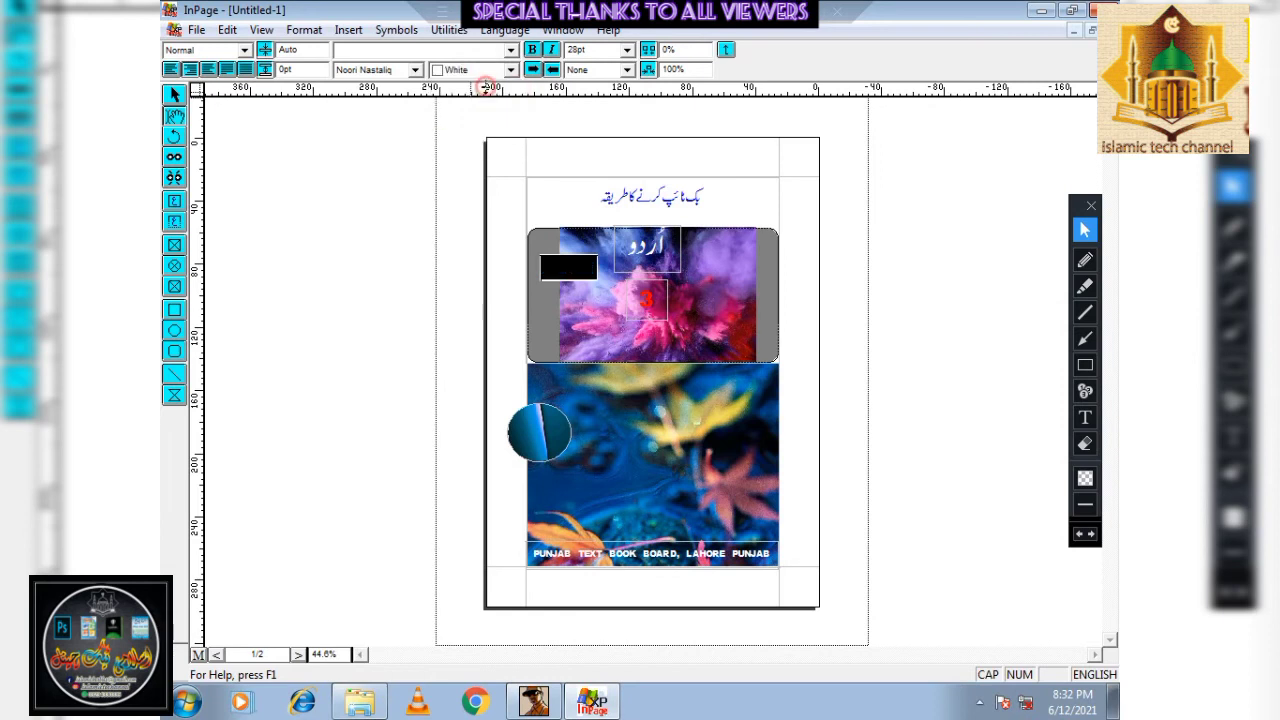
Colour the class number 3 blue
left_click(646, 299)
key("ctrl+a")
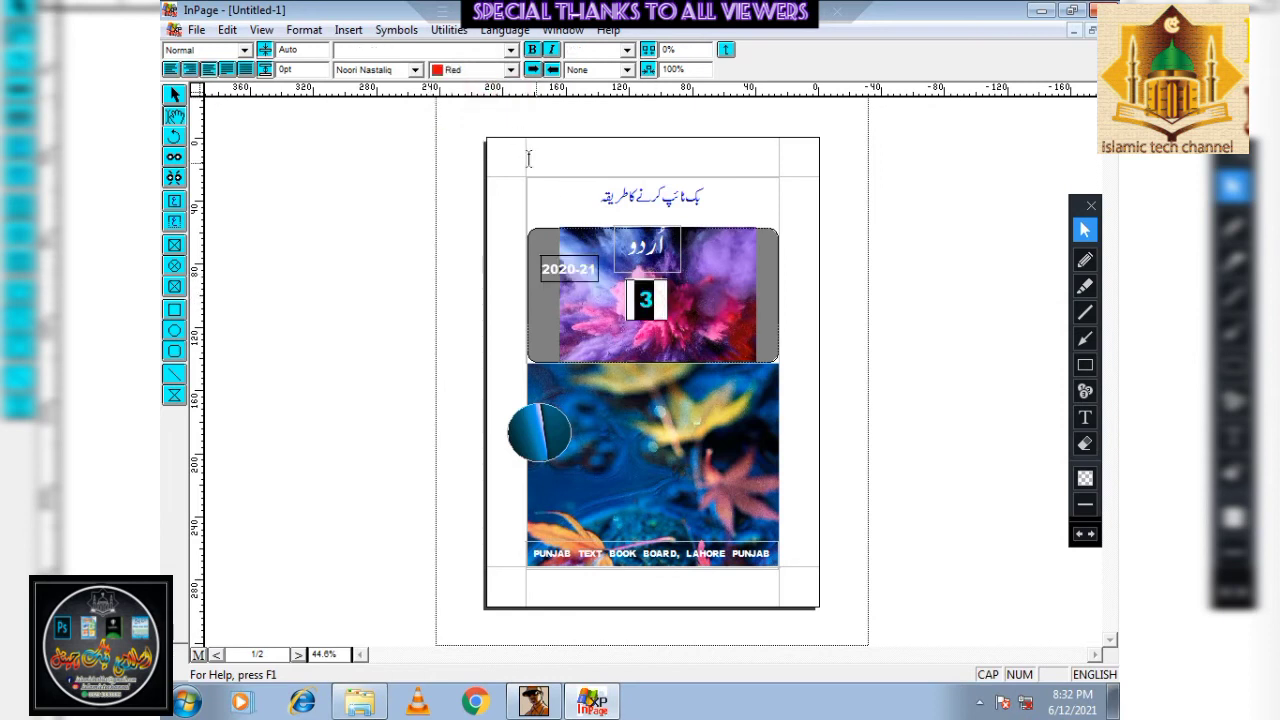
left_click(478, 70)
left_click(474, 150)
left_click(670, 300)
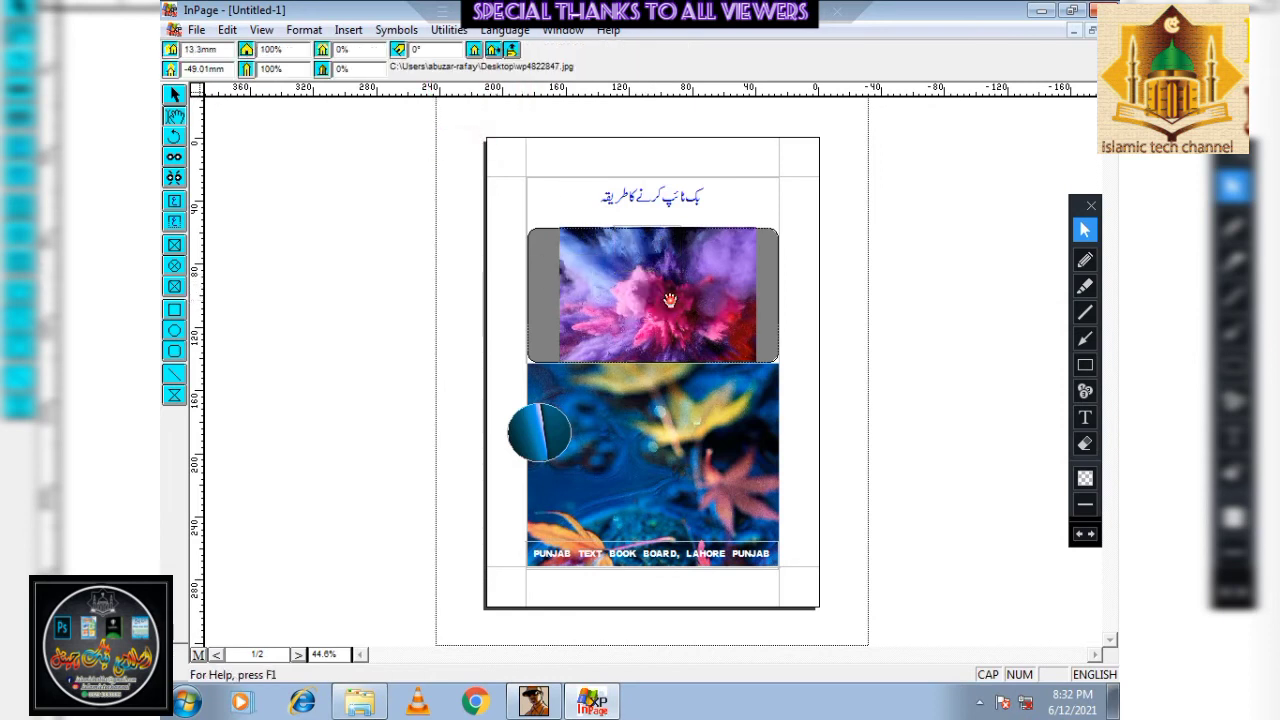
Shift the image inside the rounded frame slightly down, to a vertical offset of about -45 mm
left_click(173, 95)
left_click(727, 240)
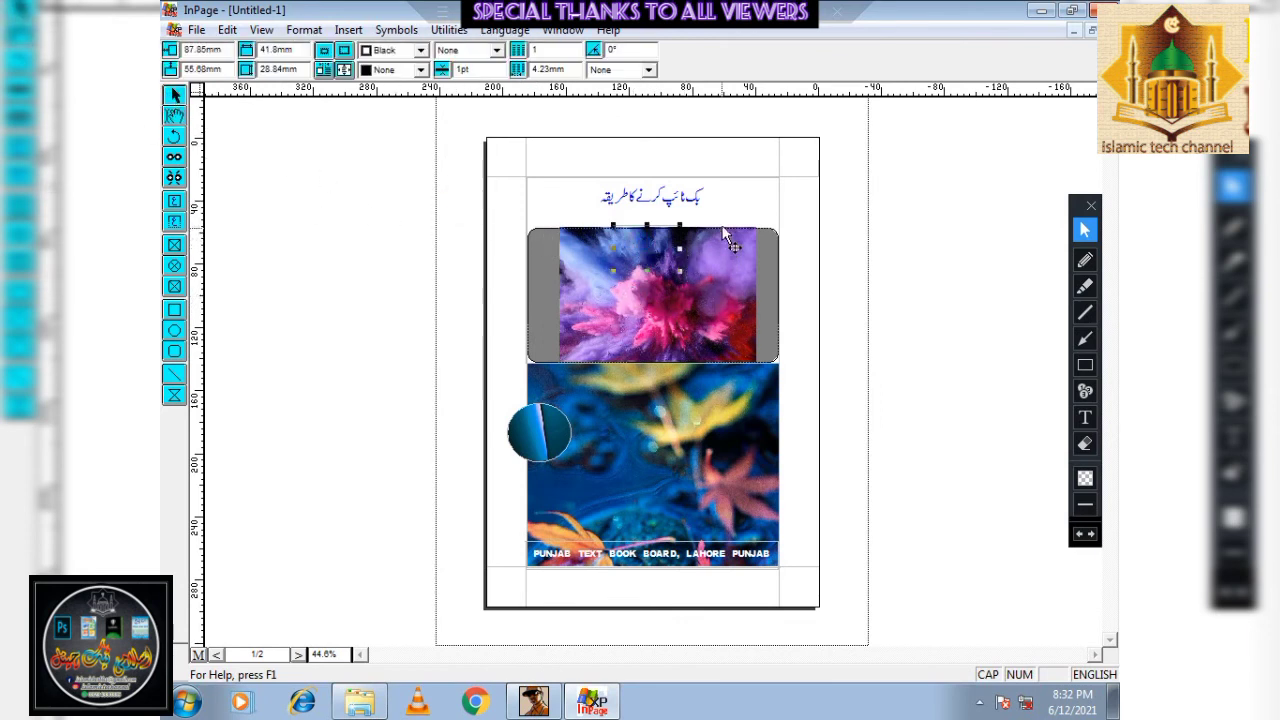
left_click(174, 115)
left_click(774, 203)
left_click(751, 251)
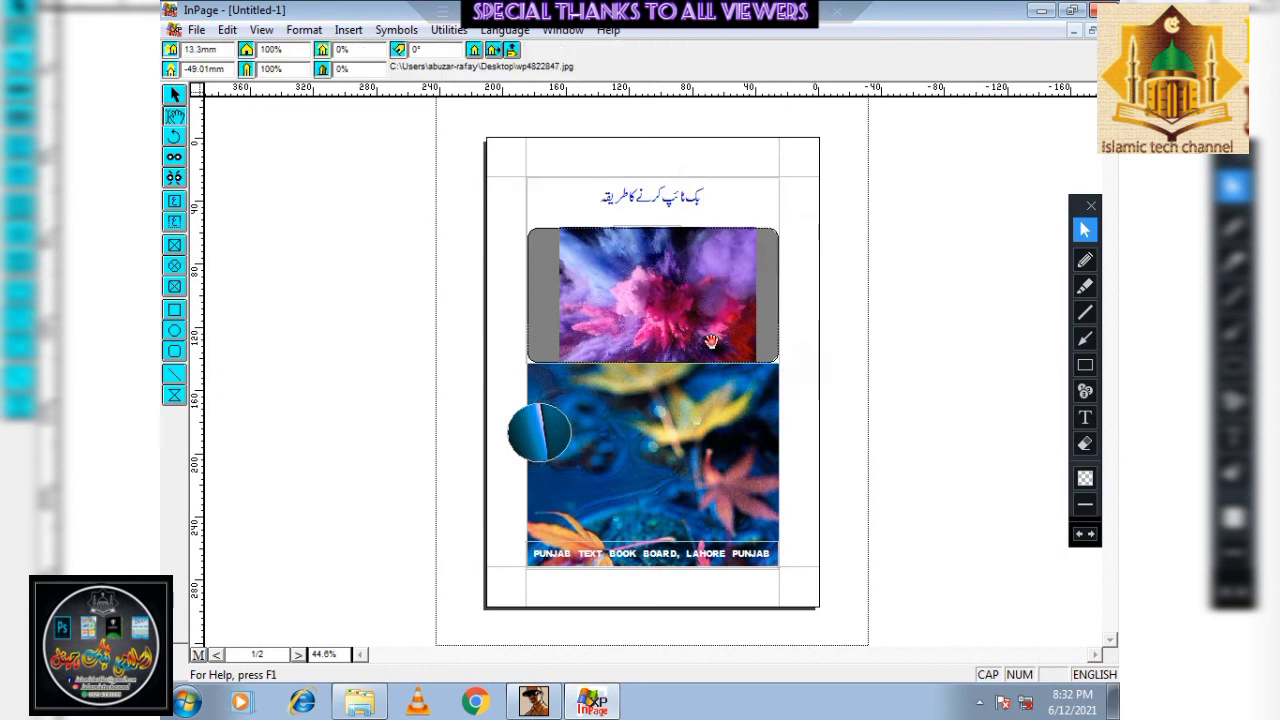
left_click_drag(607, 275, 607, 282)
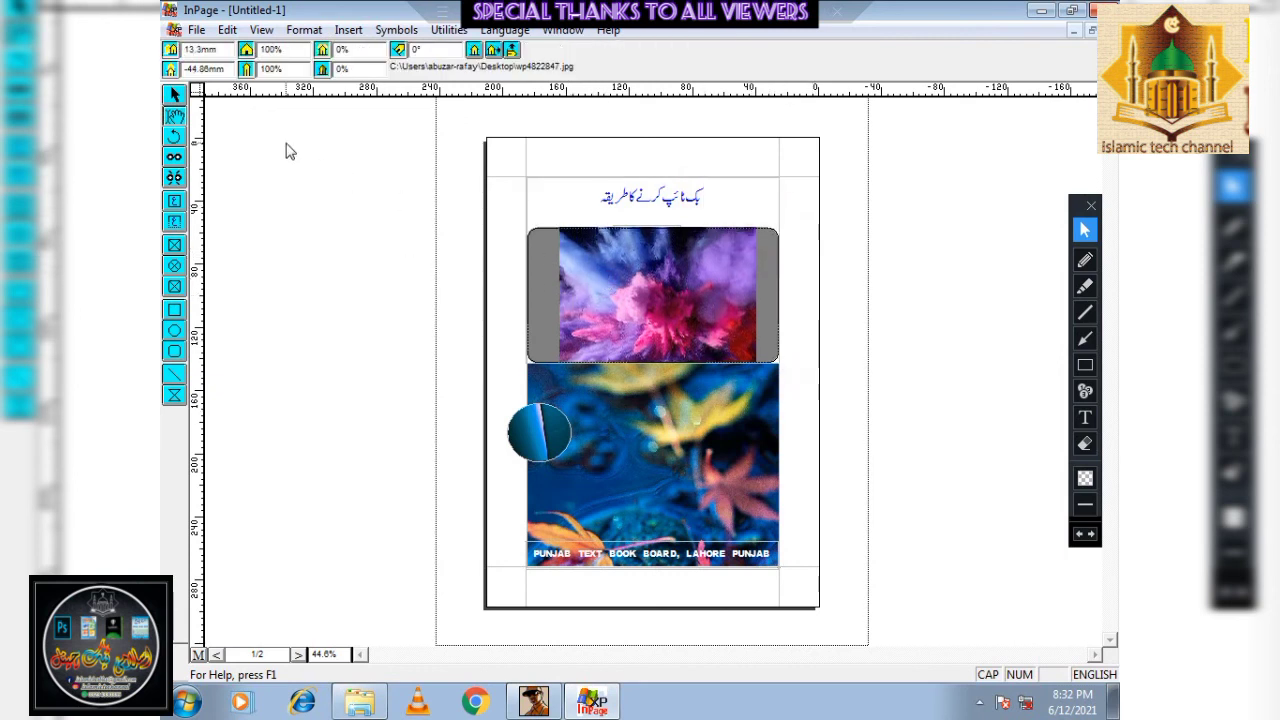
Make the hidden subject name, year and class number show over the rounded picture again
left_click(174, 94)
left_click(641, 234)
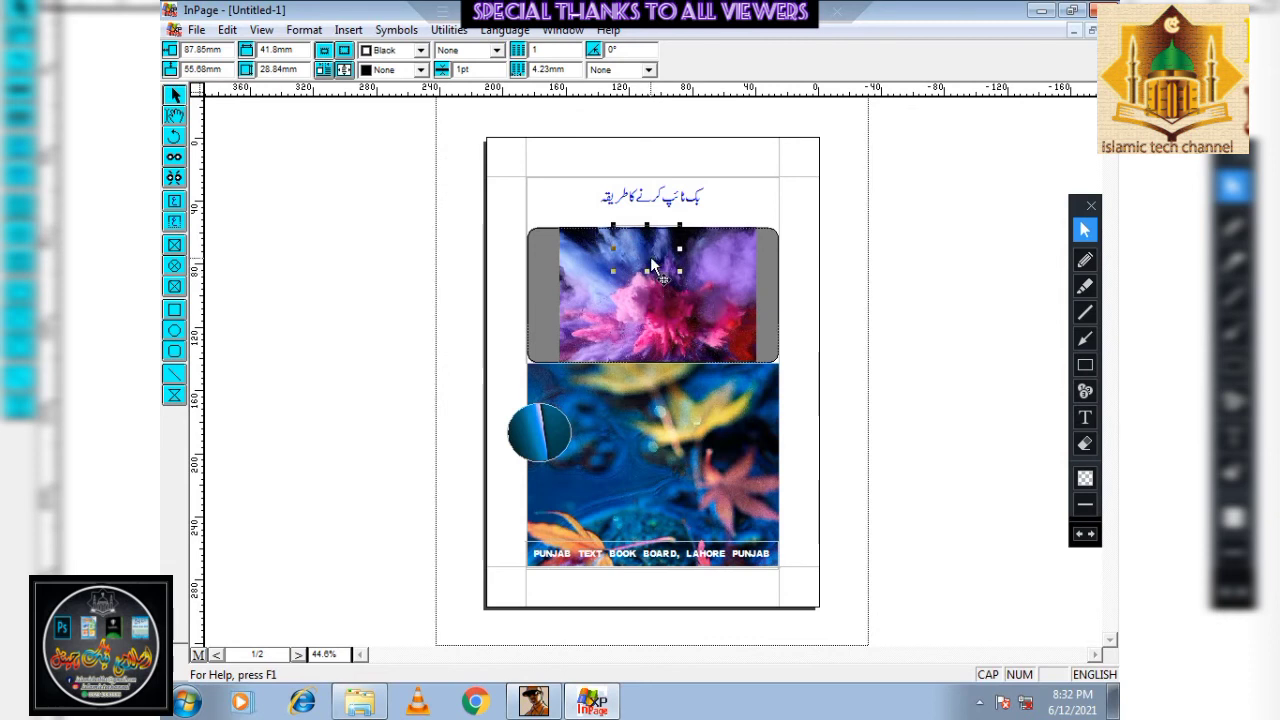
left_click(694, 192)
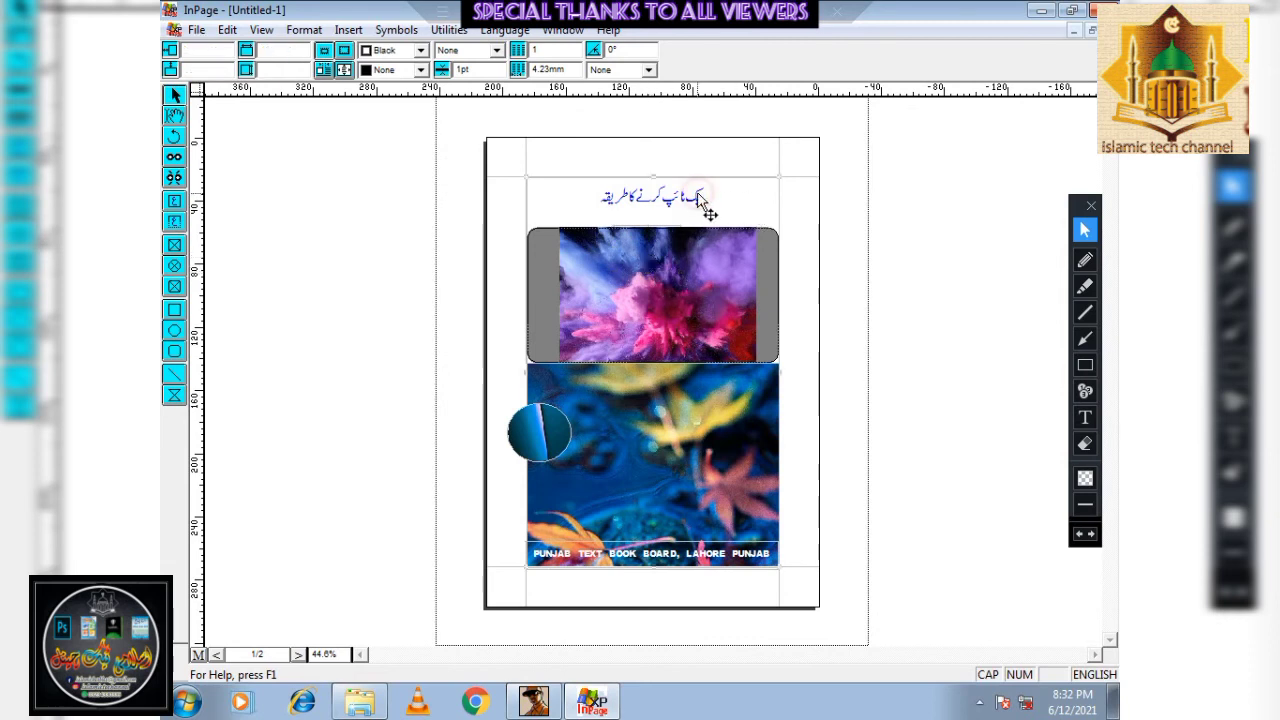
left_click(174, 115)
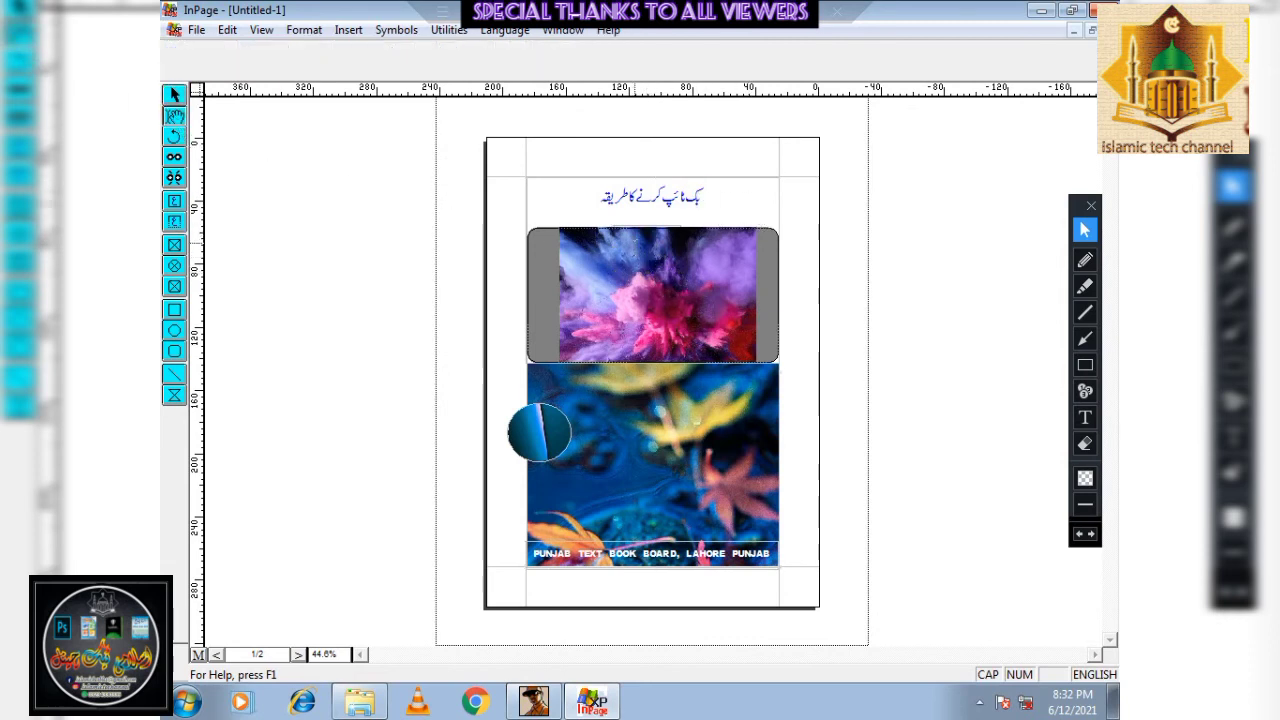
left_click(636, 248)
left_click(655, 300)
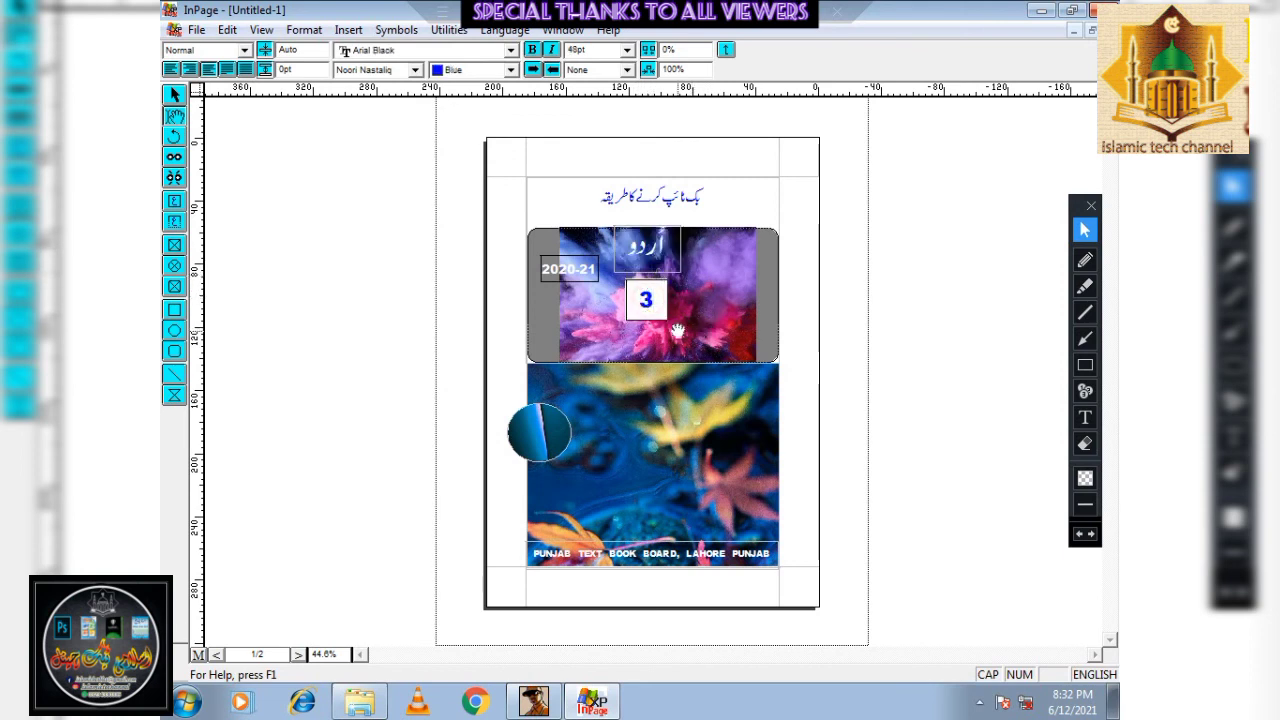
Colour the class number 3 white
left_click(174, 93)
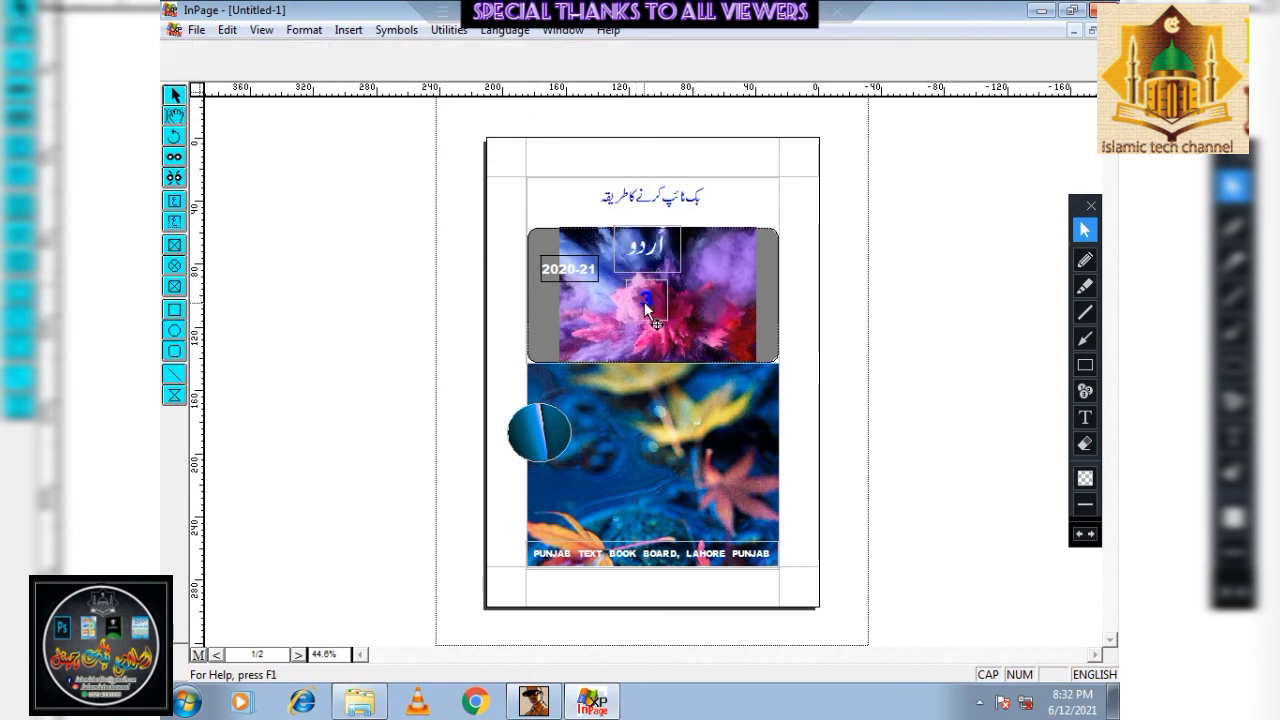
left_click(174, 116)
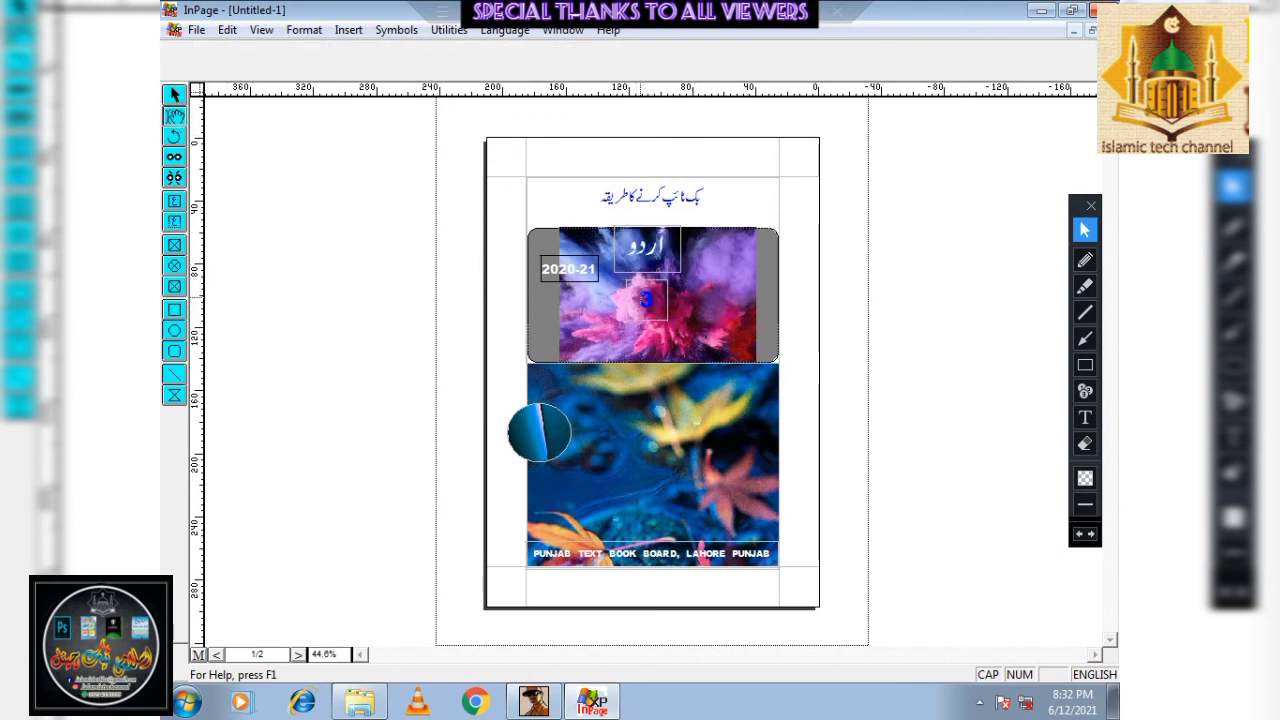
left_click(645, 303)
left_click(511, 69)
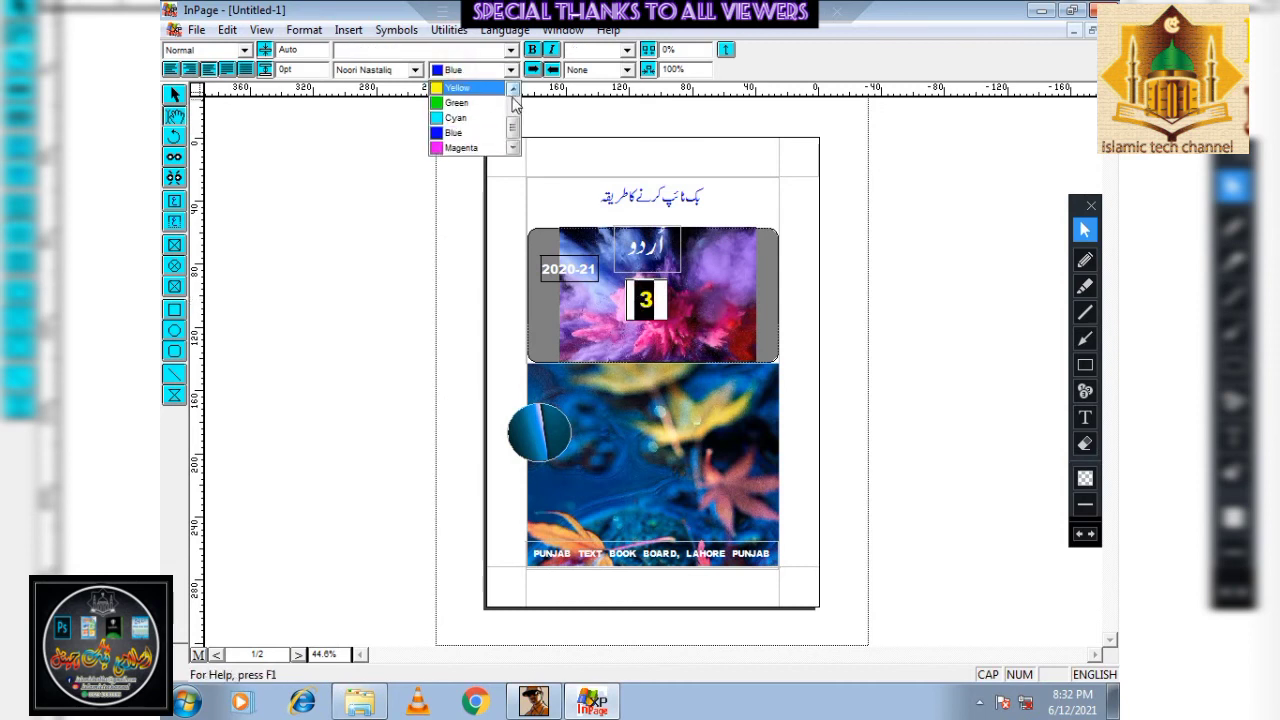
left_click(456, 88)
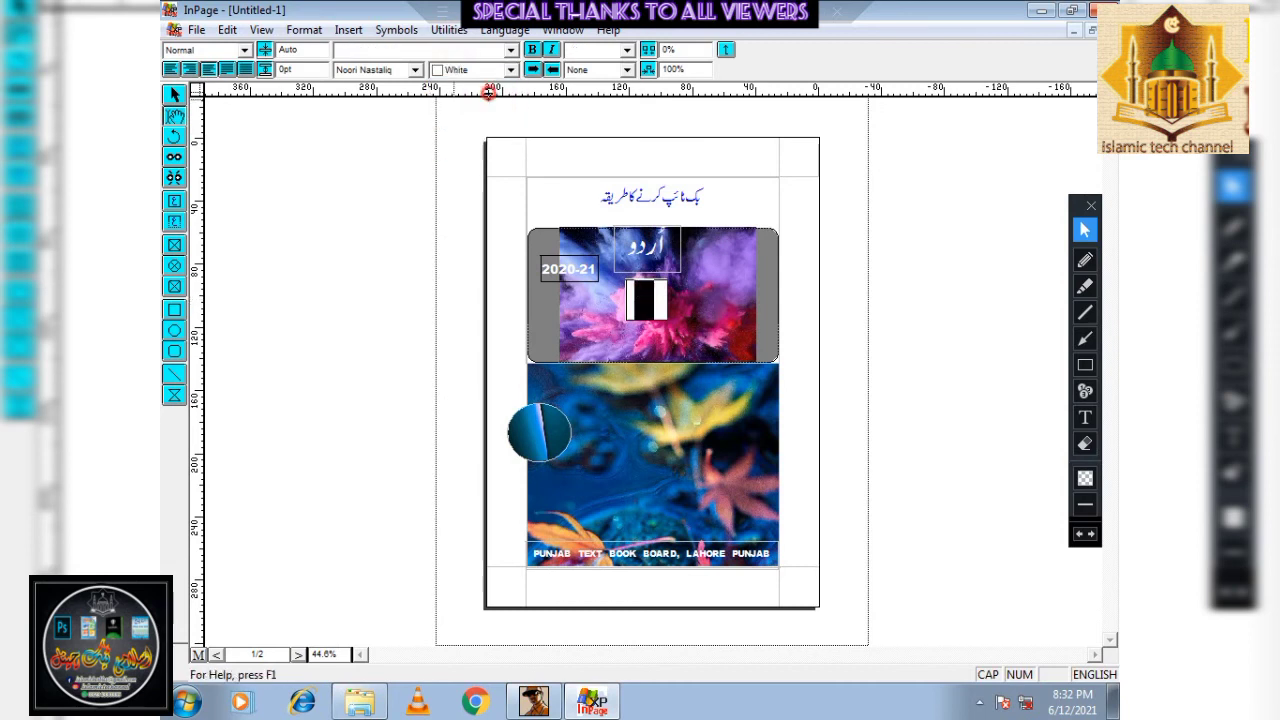
Move the subject name's frame slightly down, and lower and enlarge the class number's frame to about 43 by 42 mm
left_click(174, 97)
left_click(174, 115)
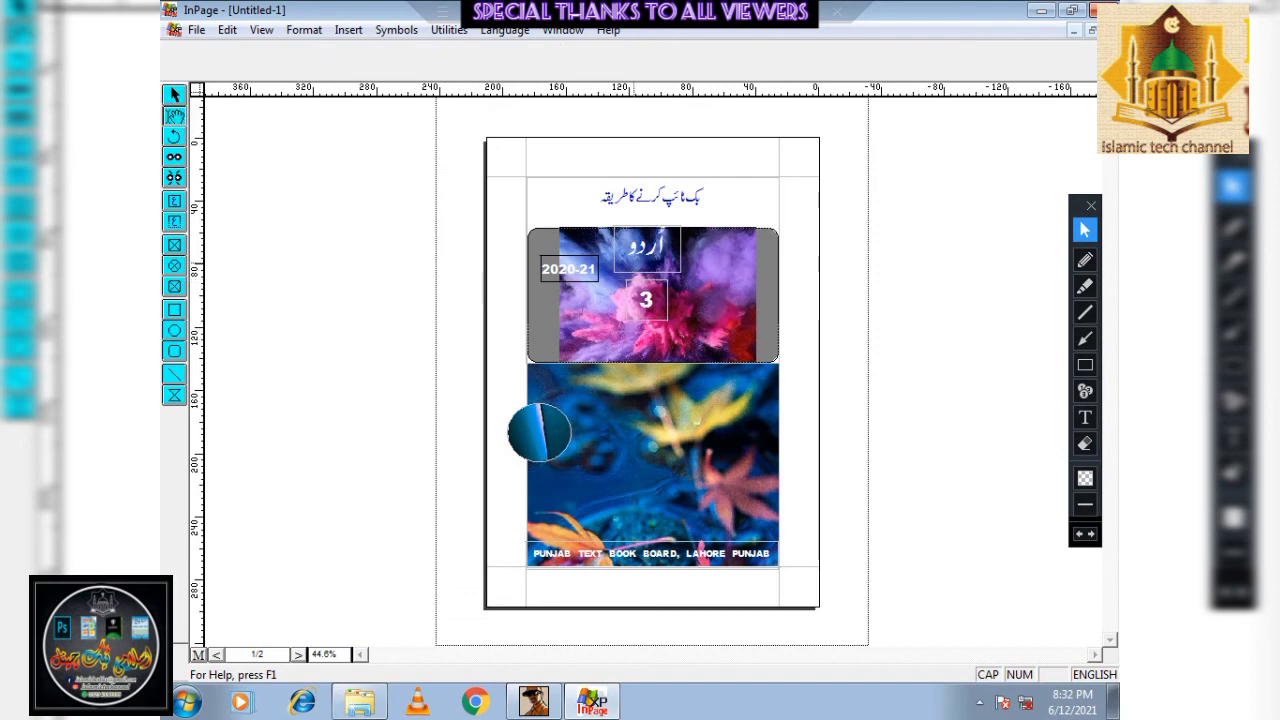
left_click(650, 260)
left_click(174, 96)
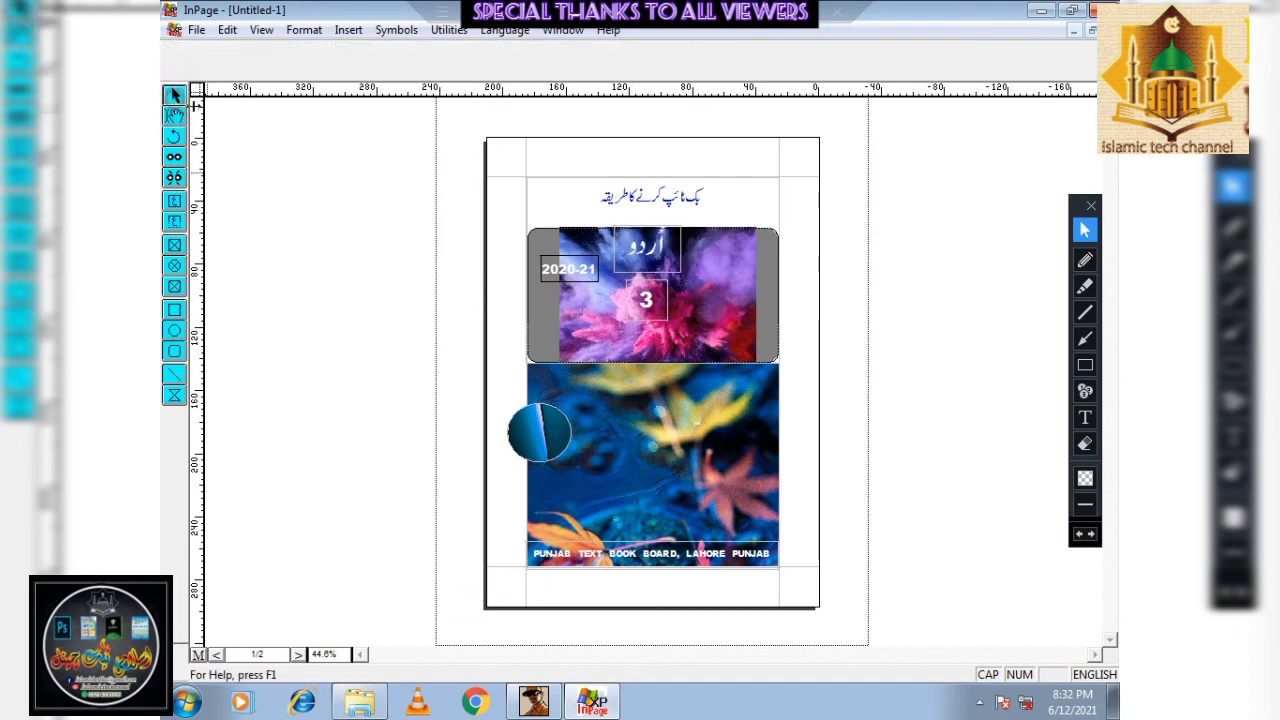
left_click(627, 252)
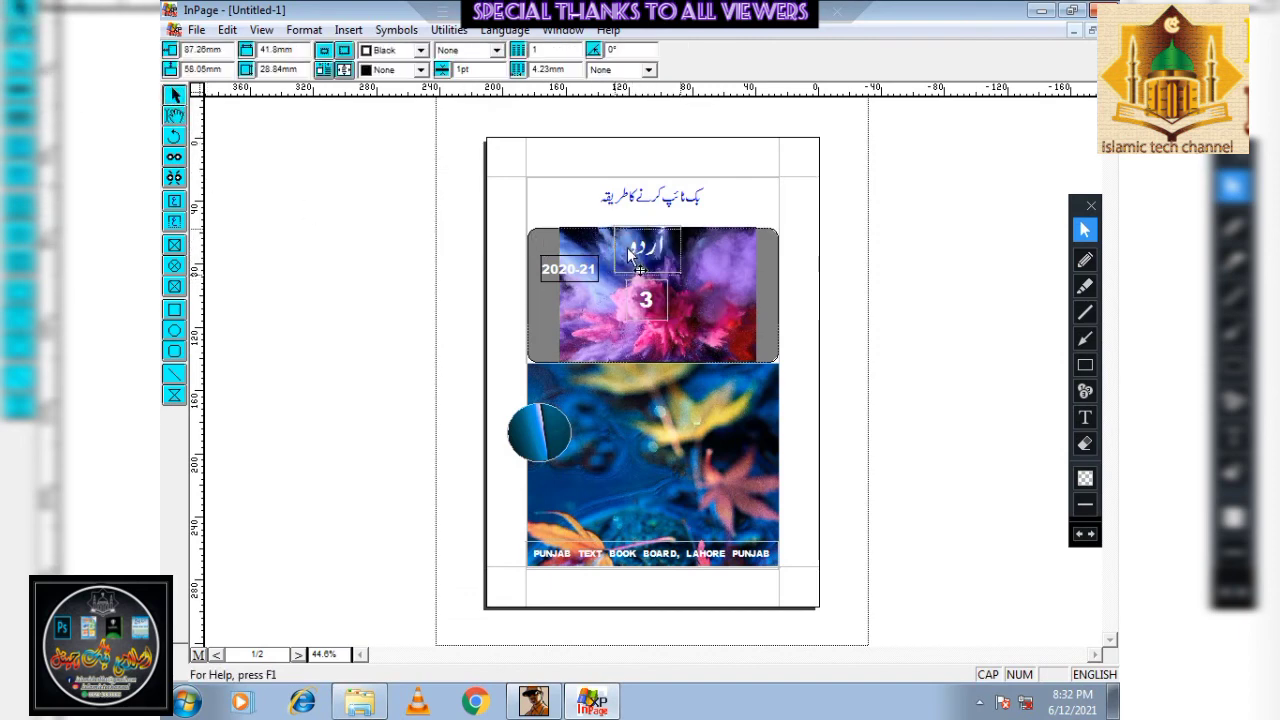
left_click(649, 318)
left_click_drag(651, 318, 686, 372)
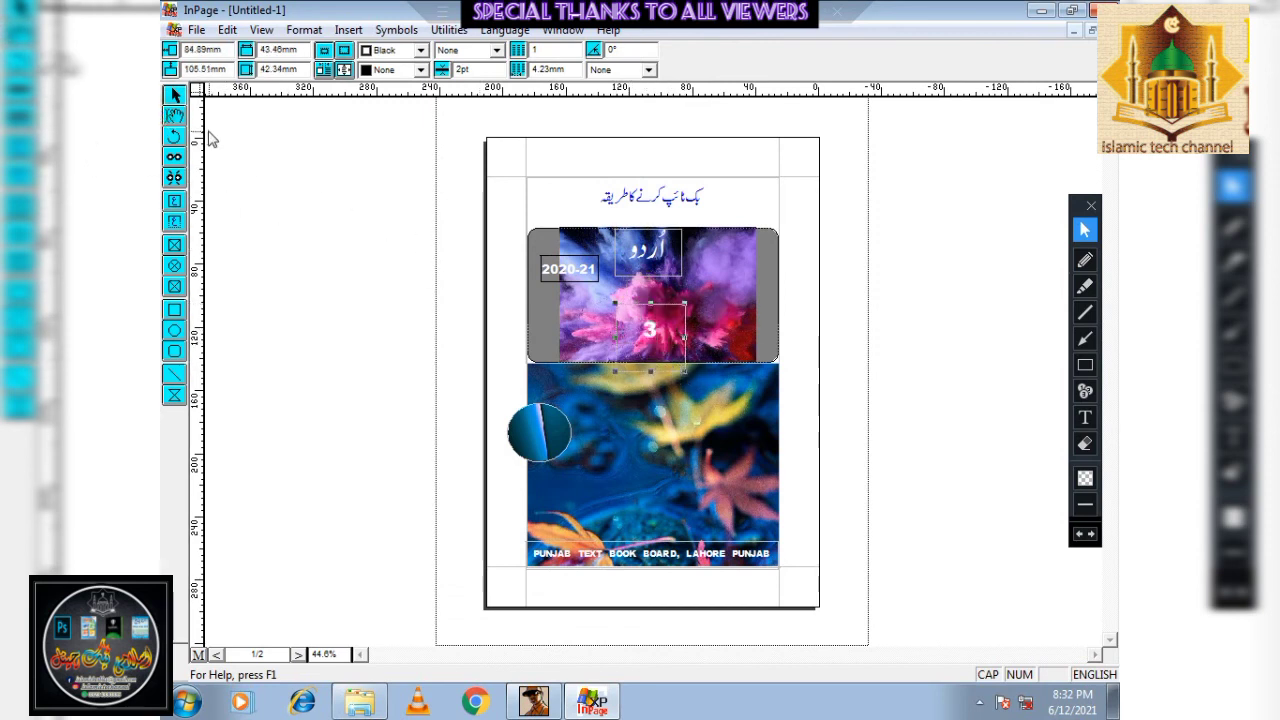
Select the whole class number text and increase its font size
left_click(174, 115)
left_click(643, 329)
key("ctrl+a")
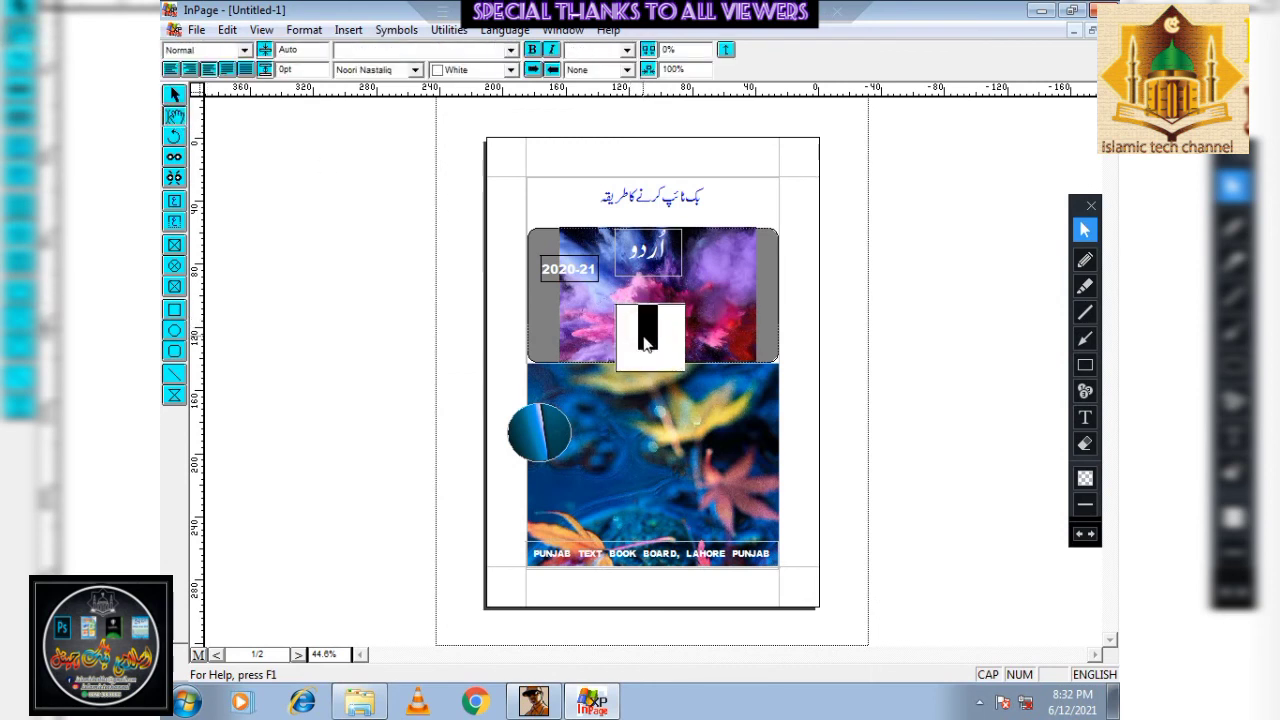
key("ctrl+F12")
key("ctrl+F12")
left_click(174, 94)
Widen the subject name's frame to about 74 mm, centred near the picture's upper edge, and move the year box to the rounded frame's left edge
left_click(678, 268)
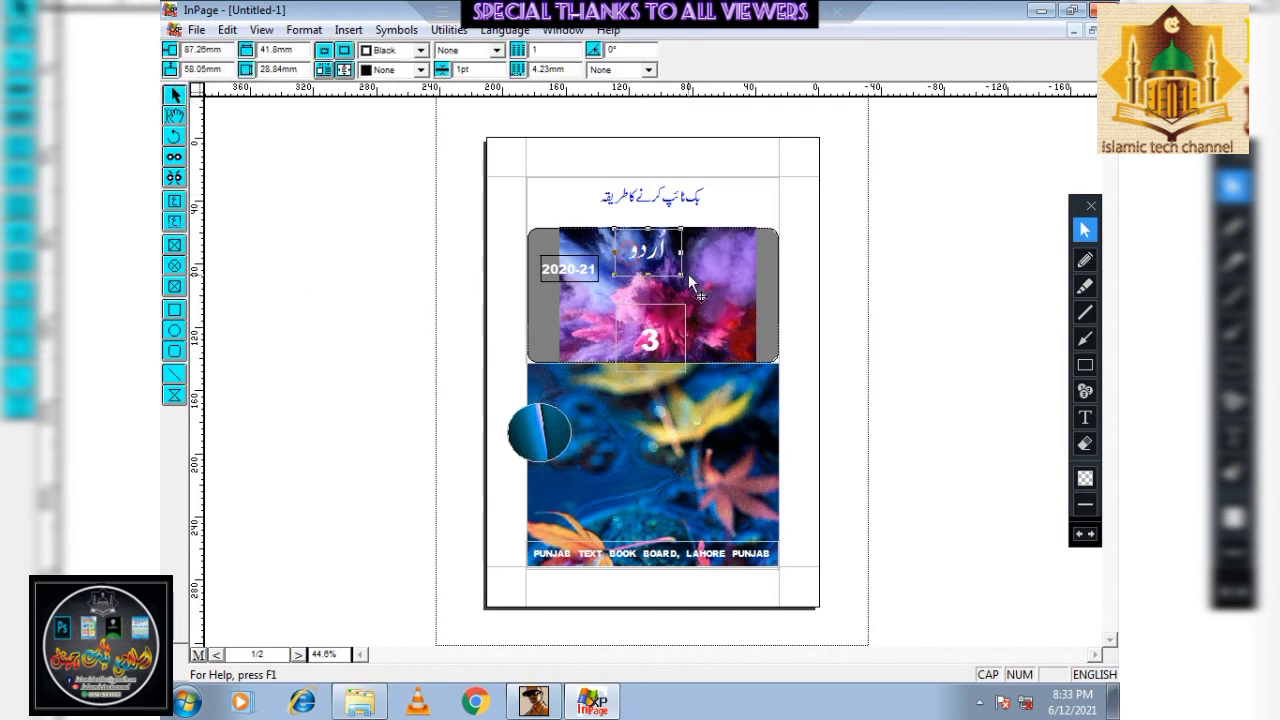
left_click_drag(681, 252, 660, 272)
left_click_drag(567, 269, 555, 275)
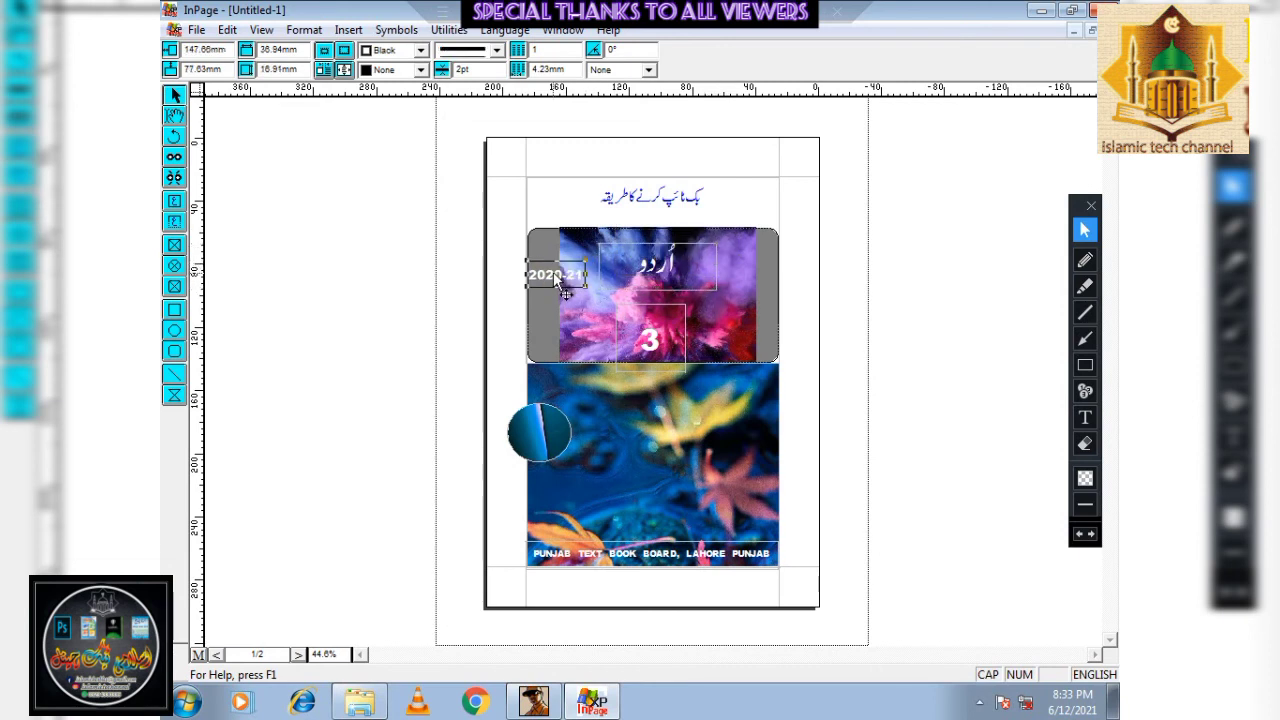
left_click_drag(664, 271, 662, 249)
left_click(479, 230)
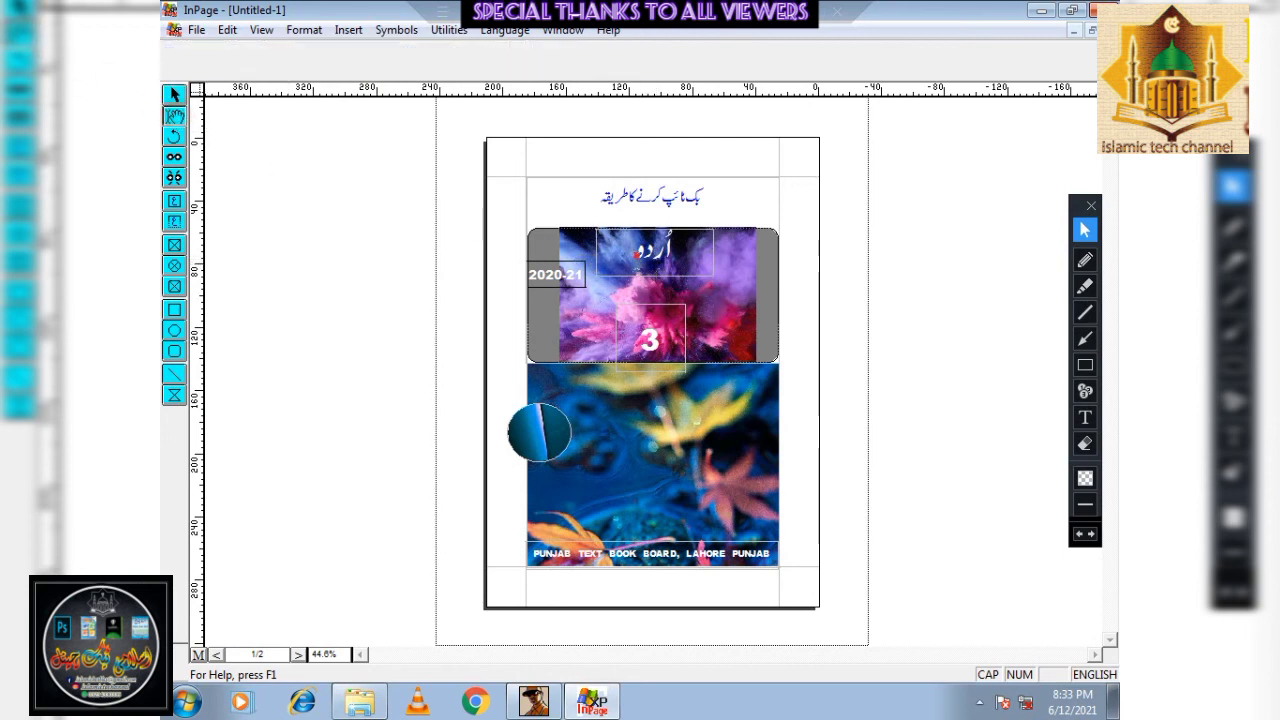
Enlarge the Urdu subject name to 82 pt
double_click(641, 261)
key("ctrl+bracketright")
key("ctrl+bracketright")
key("ctrl+bracketright")
key("ctrl+bracketright")
key("ctrl+bracketright")
key("ctrl+bracketright")
key("ctrl+bracketright")
key("ctrl+bracketright")
key("ctrl+bracketright")
key("ctrl+bracketright")
key("ctrl+bracketright")
key("ctrl+bracketright")
key("ctrl+bracketright")
key("ctrl+bracketright")
key("ctrl+bracketright")
key("ctrl+bracketright")
key("ctrl+bracketright")
key("ctrl+bracketright")
key("ctrl+bracketright")
key("ctrl+bracketright")
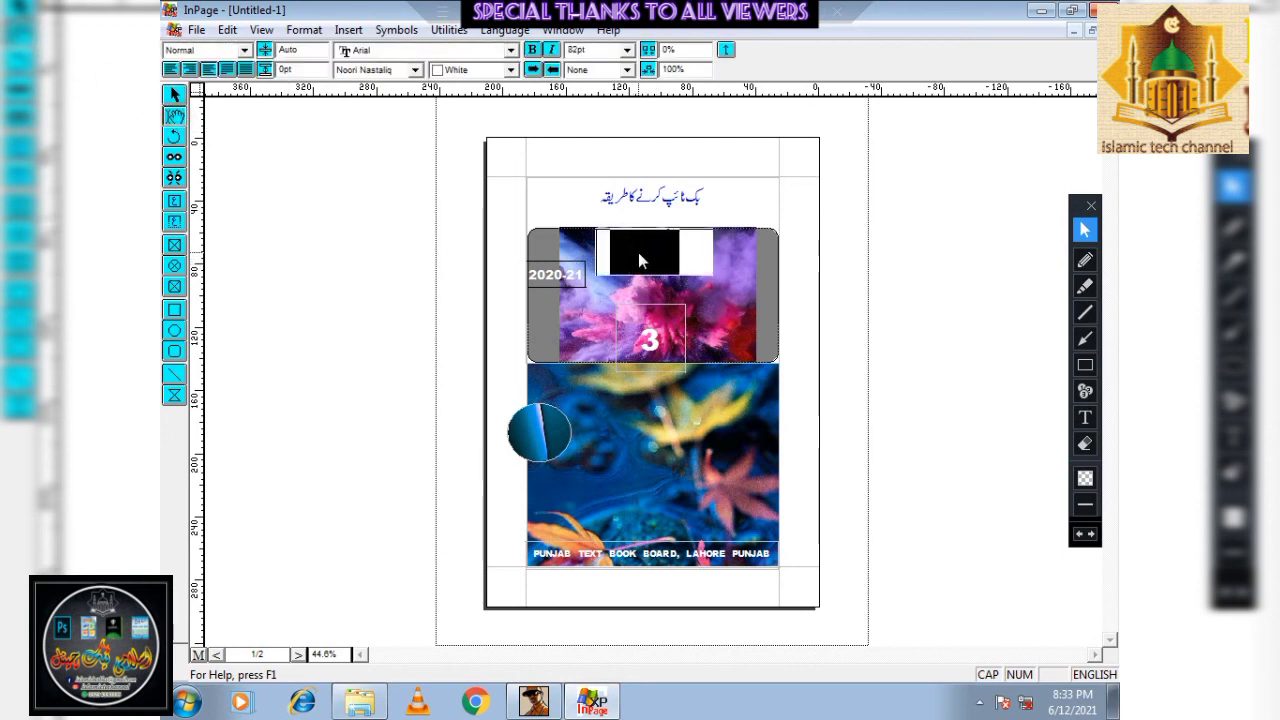
left_click(174, 94)
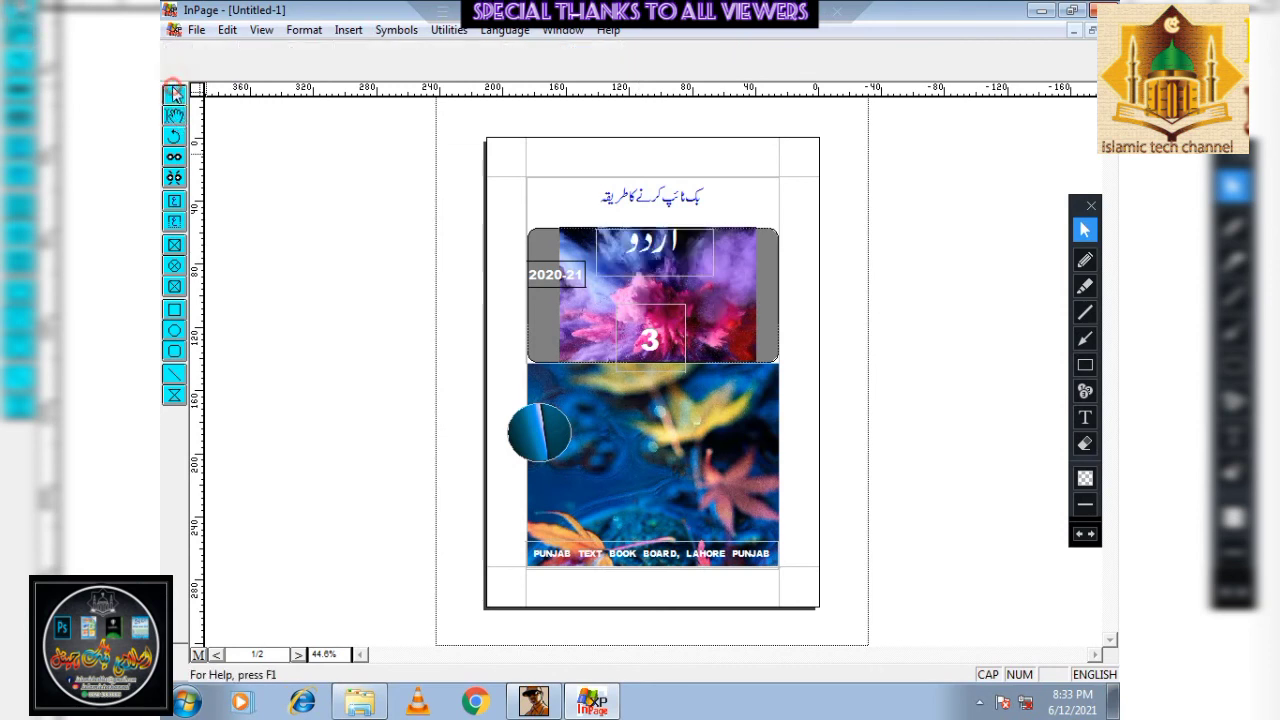
left_click(698, 264)
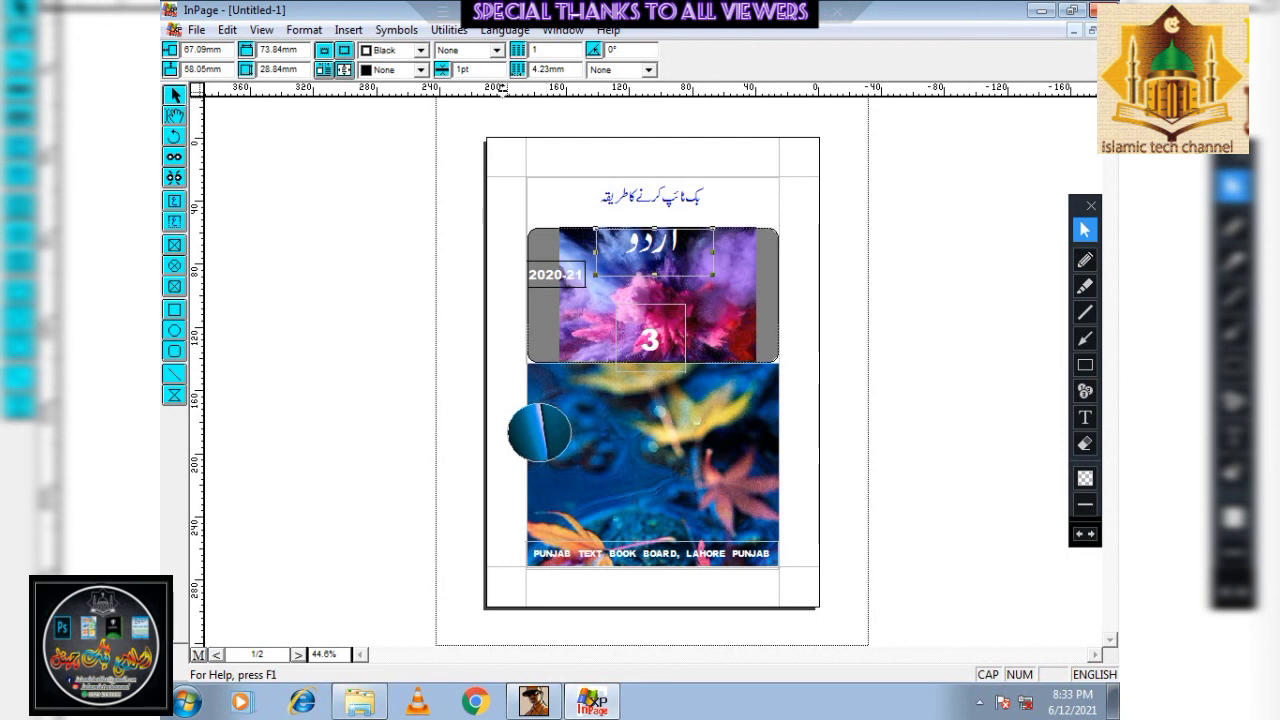
left_click(421, 50)
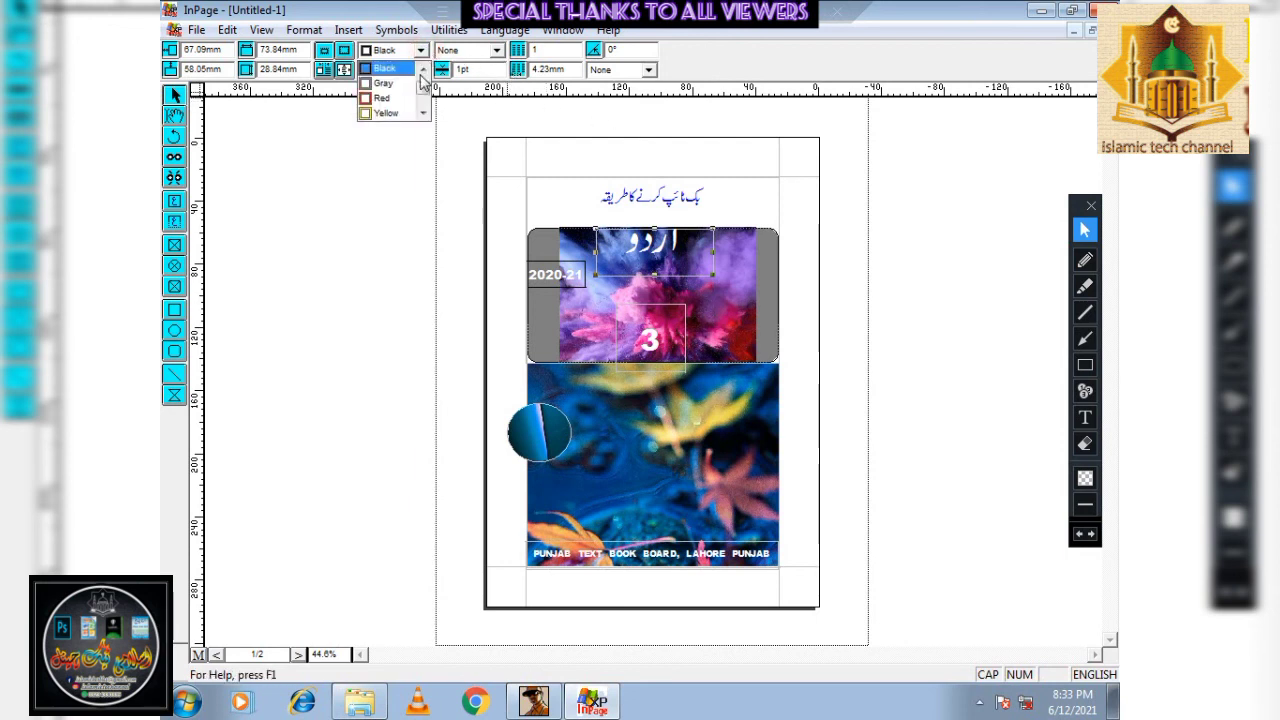
left_click(388, 68)
left_click(421, 70)
left_click(422, 71)
left_click(475, 219)
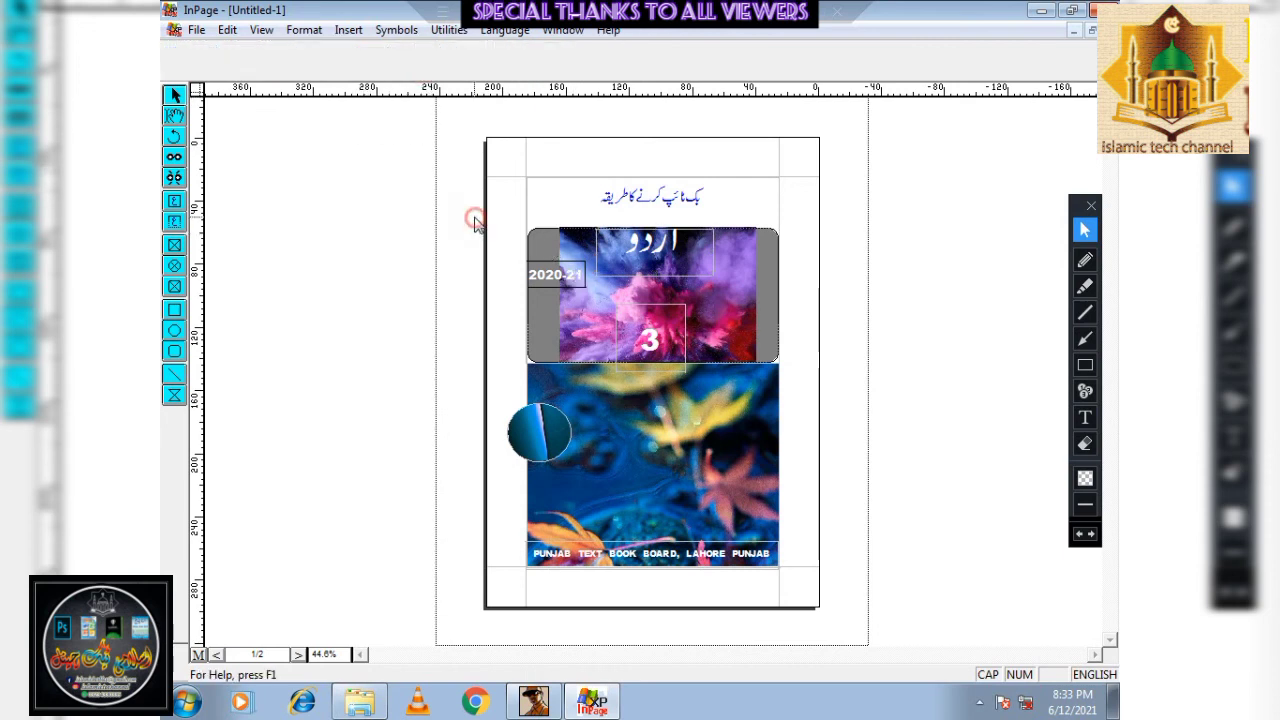
Shorten the class number's frame to about 33 mm high, so it ends within the rounded picture
left_click(661, 371)
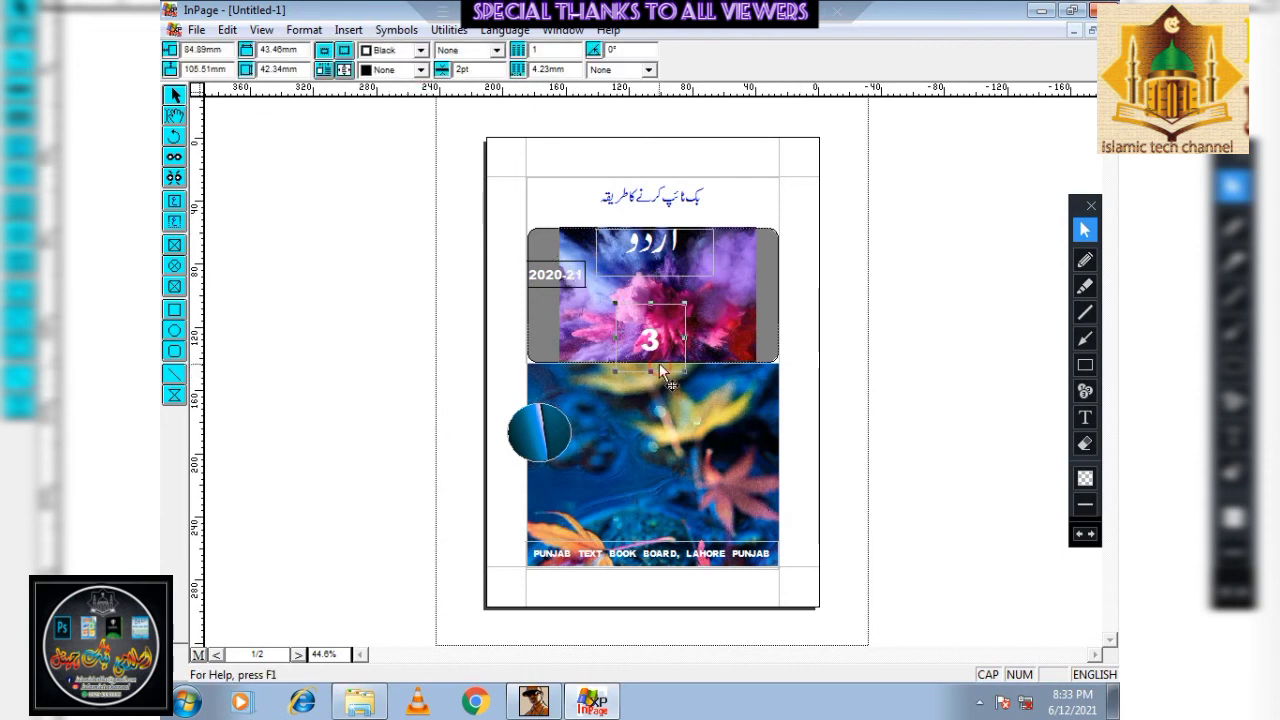
left_click_drag(651, 371, 651, 357)
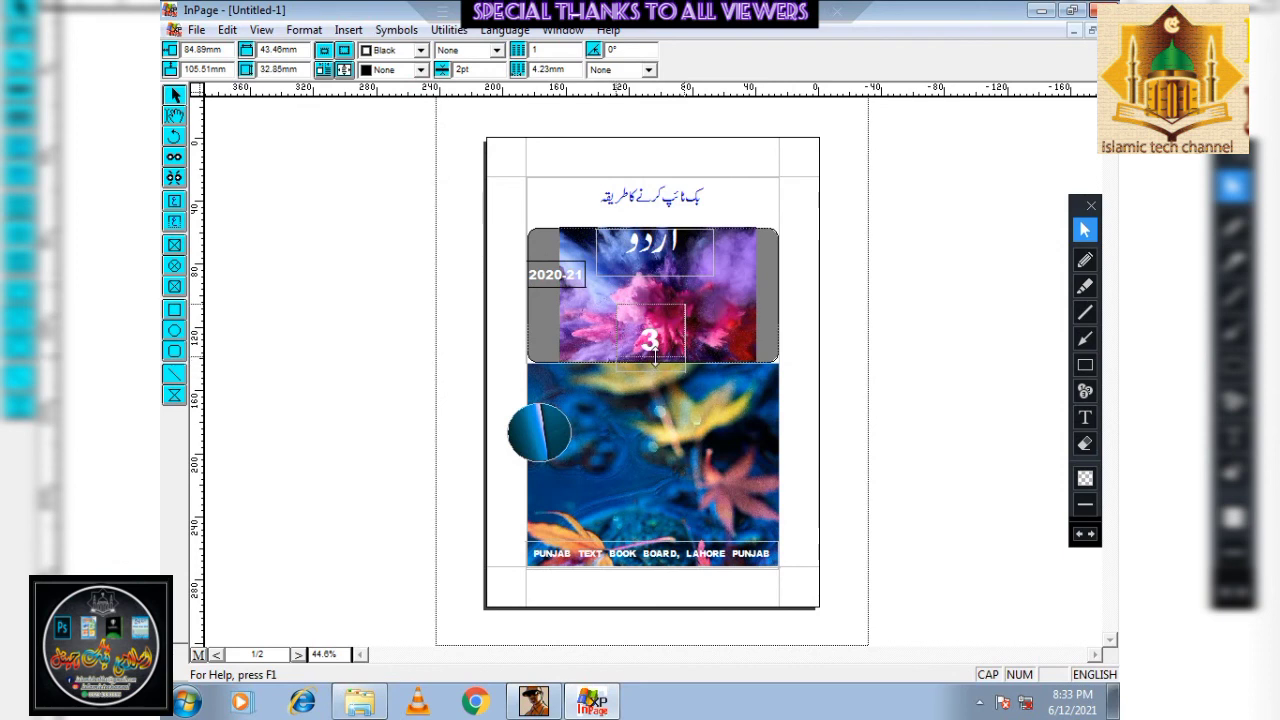
Move the circular picture into the rounded picture's lower-right area, beside the class number
left_click(908, 330)
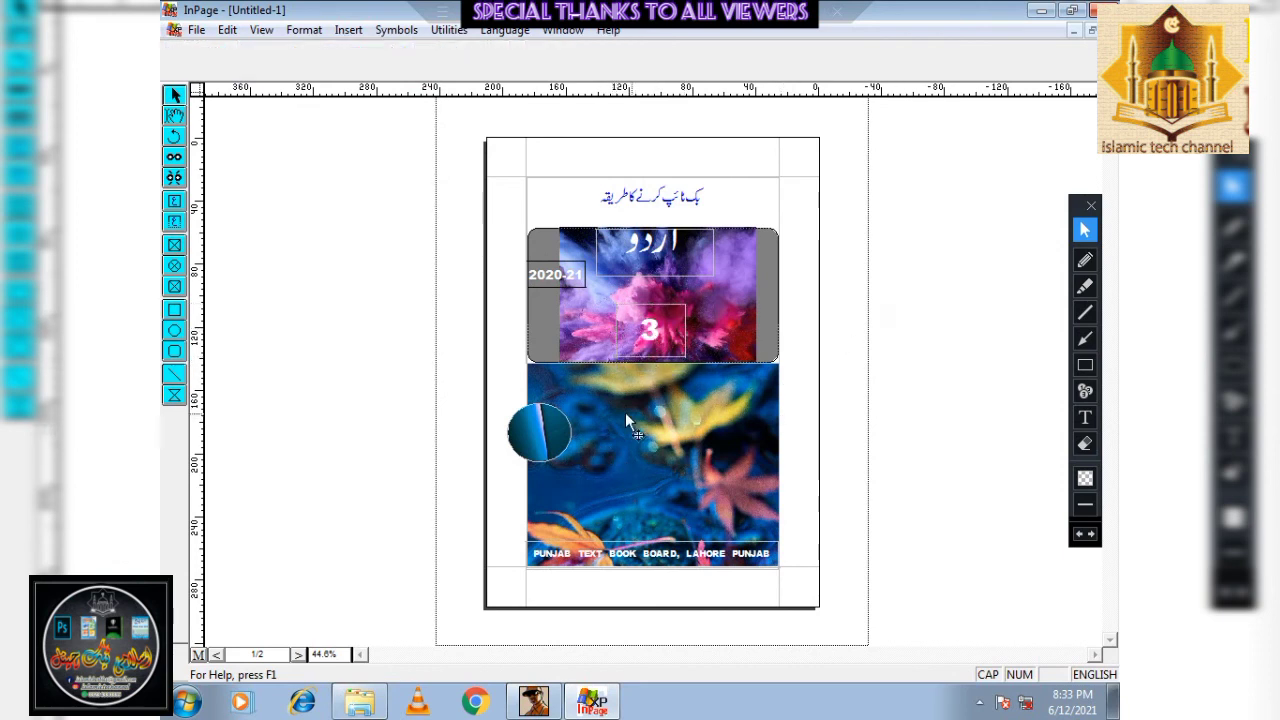
left_click_drag(545, 435, 760, 265)
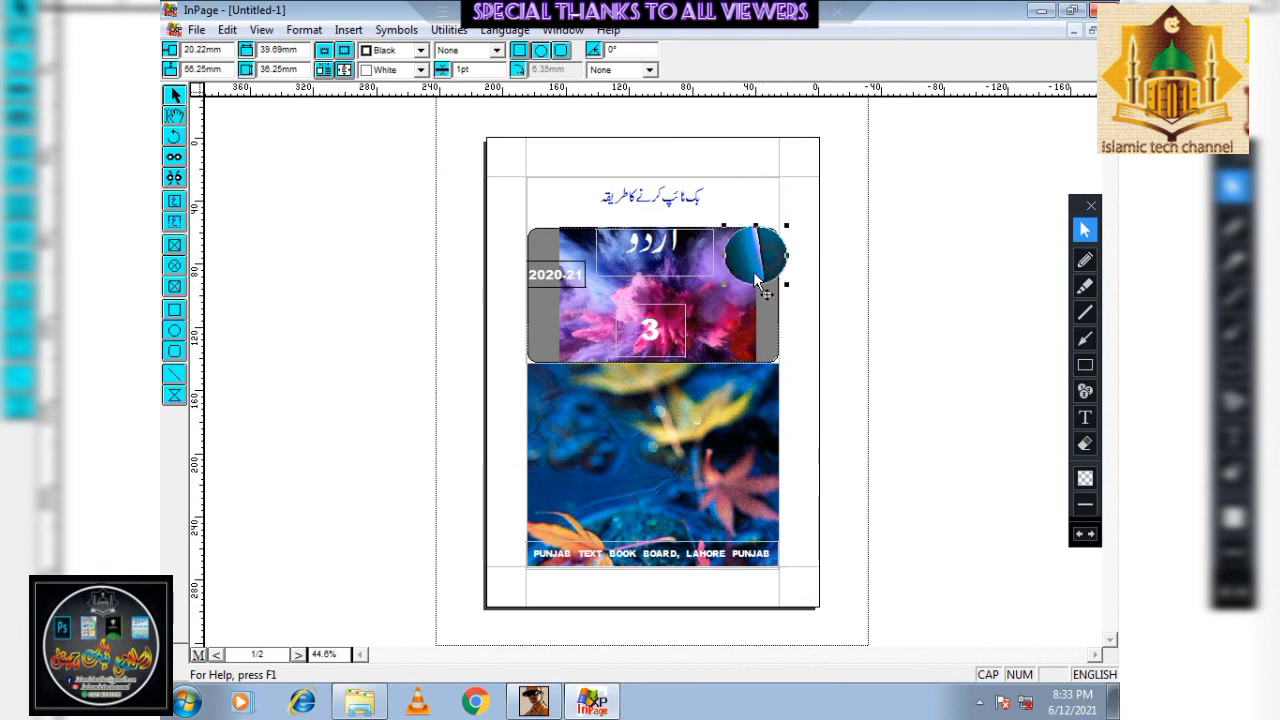
left_click_drag(755, 315, 749, 322)
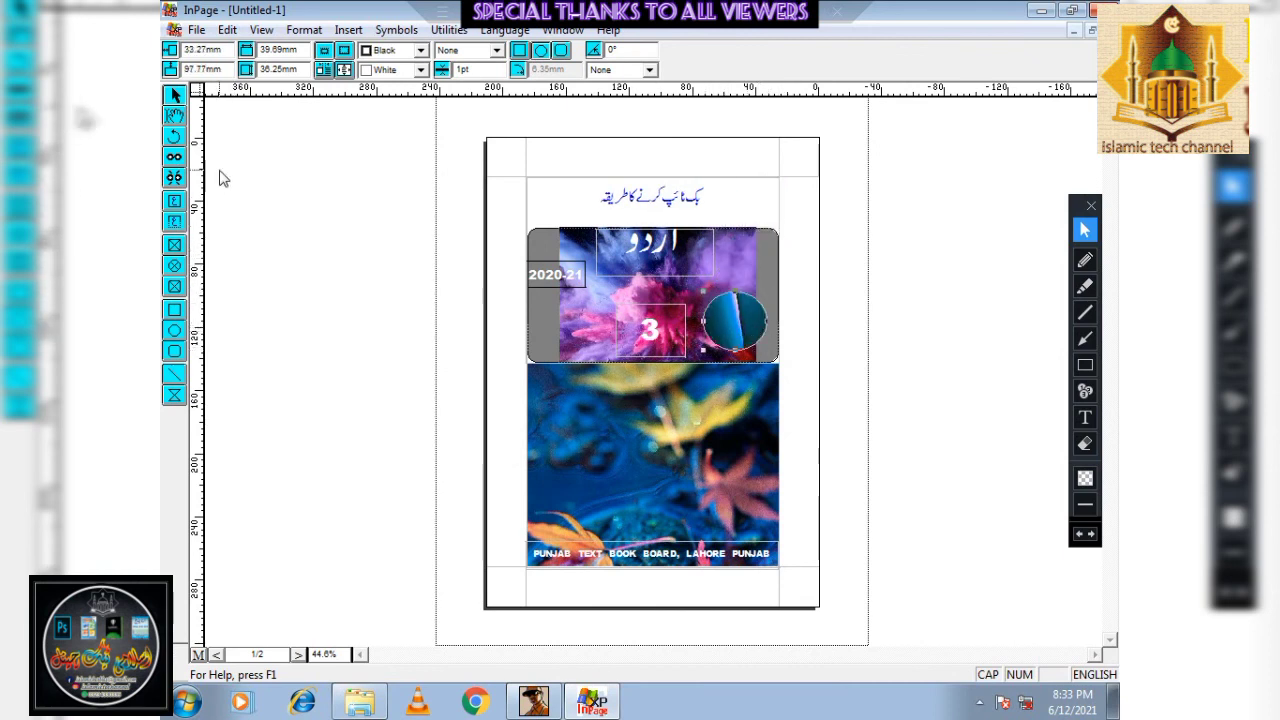
Add a text box about 27 mm wide and 18 mm high over the circular picture, reading LOGO, and enlarge its text to 29 pt
left_click(174, 201)
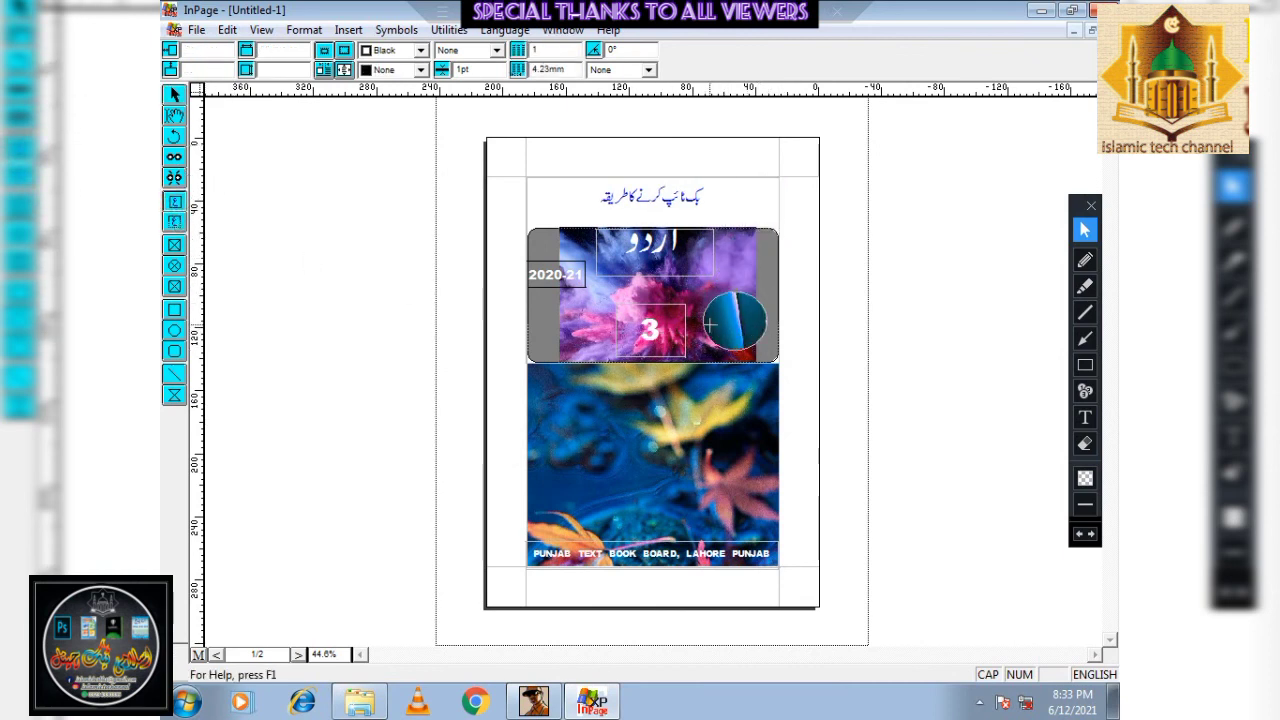
left_click_drag(752, 308, 710, 340)
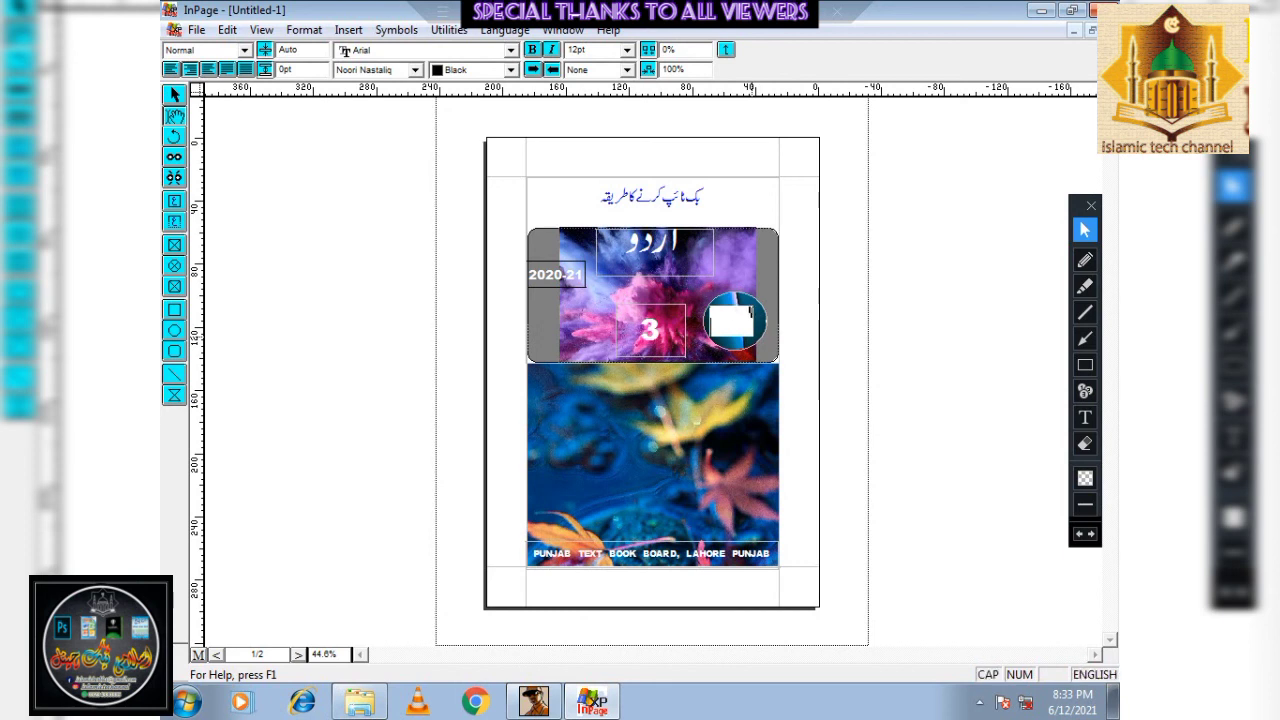
key("F12")
key("F12")
key("F12")
key("F12")
key("F12")
key("F12")
key("F12")
key("F12")
key("F12")
key("F12")
key("F12")
key("F12")
key("F12")
key("F12")
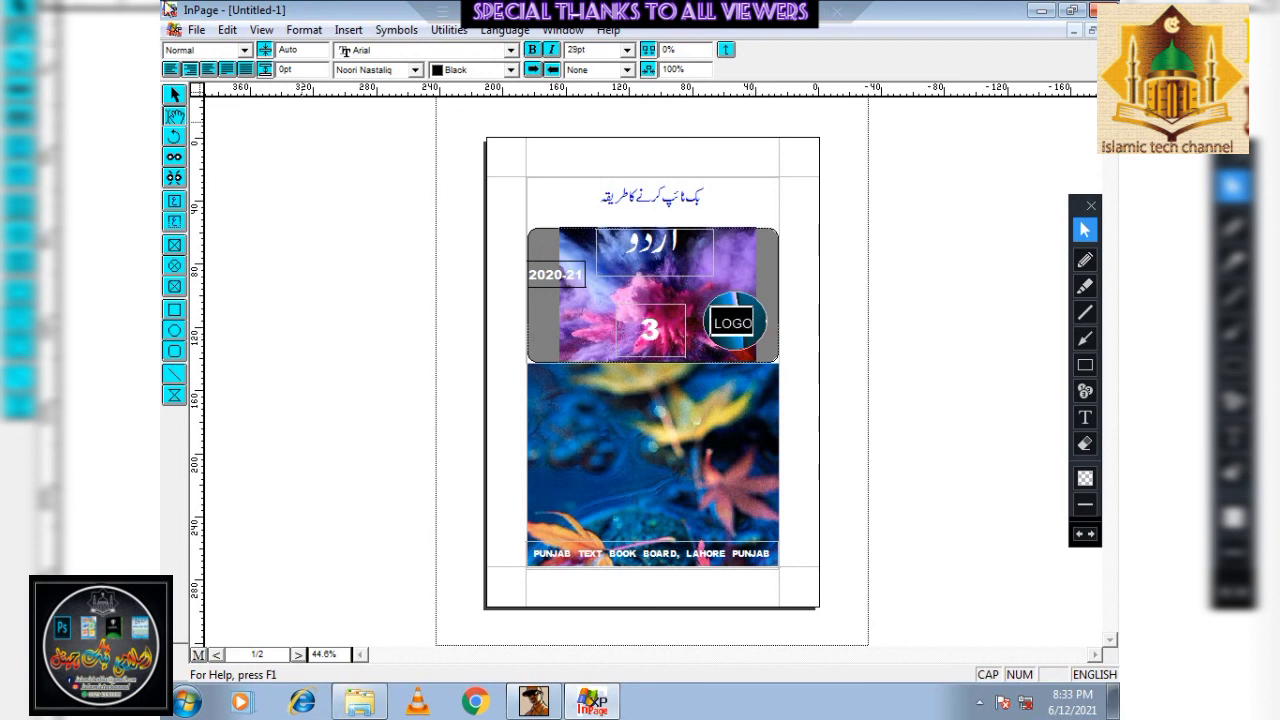
Shift the circular picture and its LOGO text box slightly toward the rounded picture's right edge, then deselect them
left_click(174, 94)
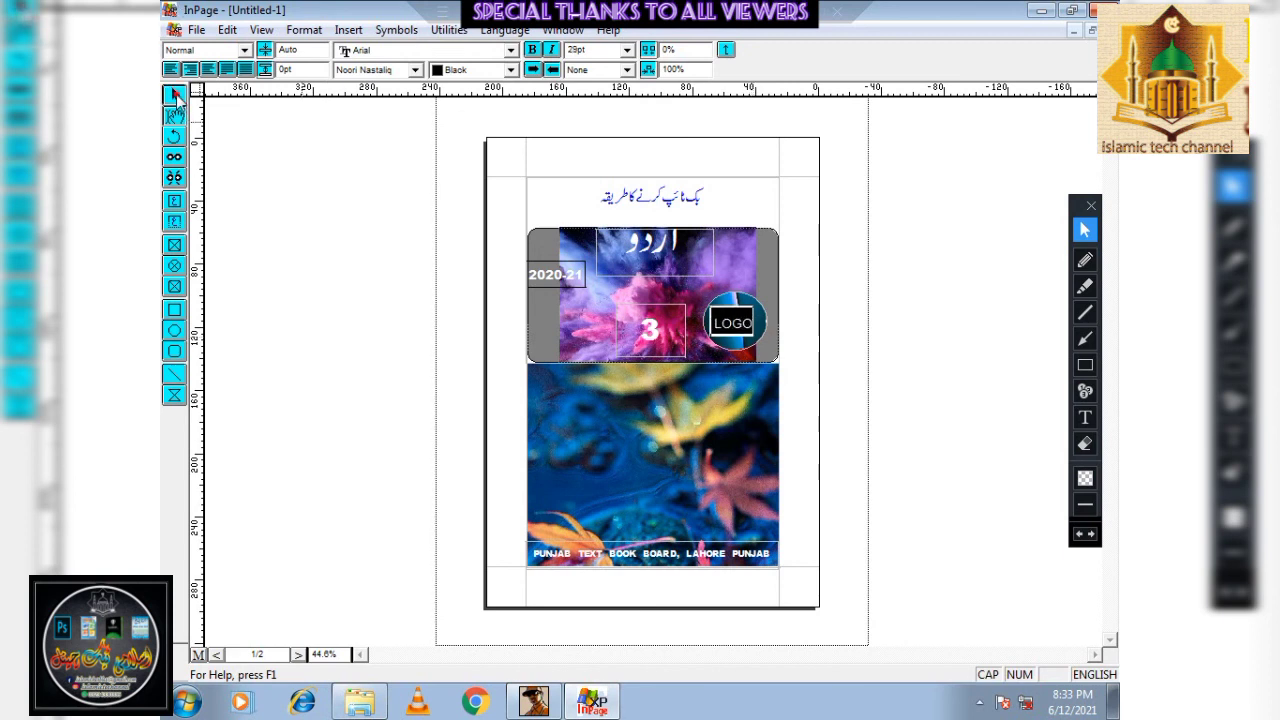
left_click(736, 330)
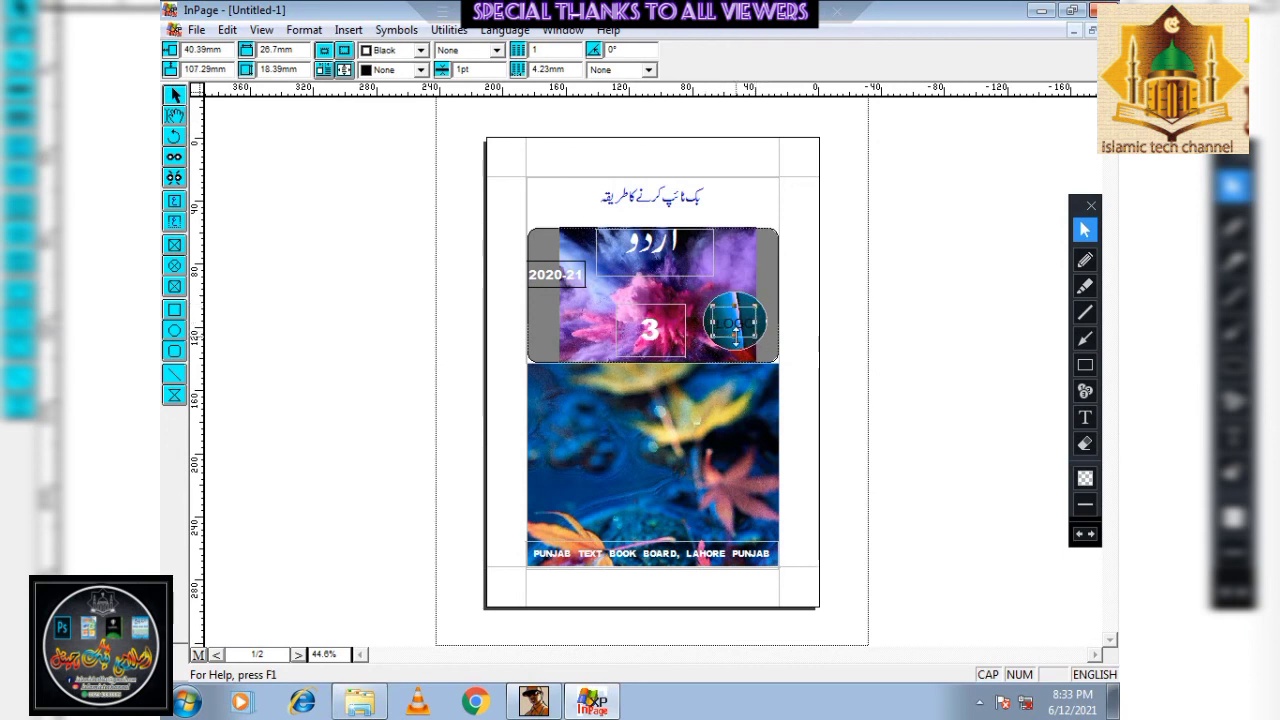
left_click(745, 350)
left_click_drag(744, 344, 744, 324)
left_click(828, 336)
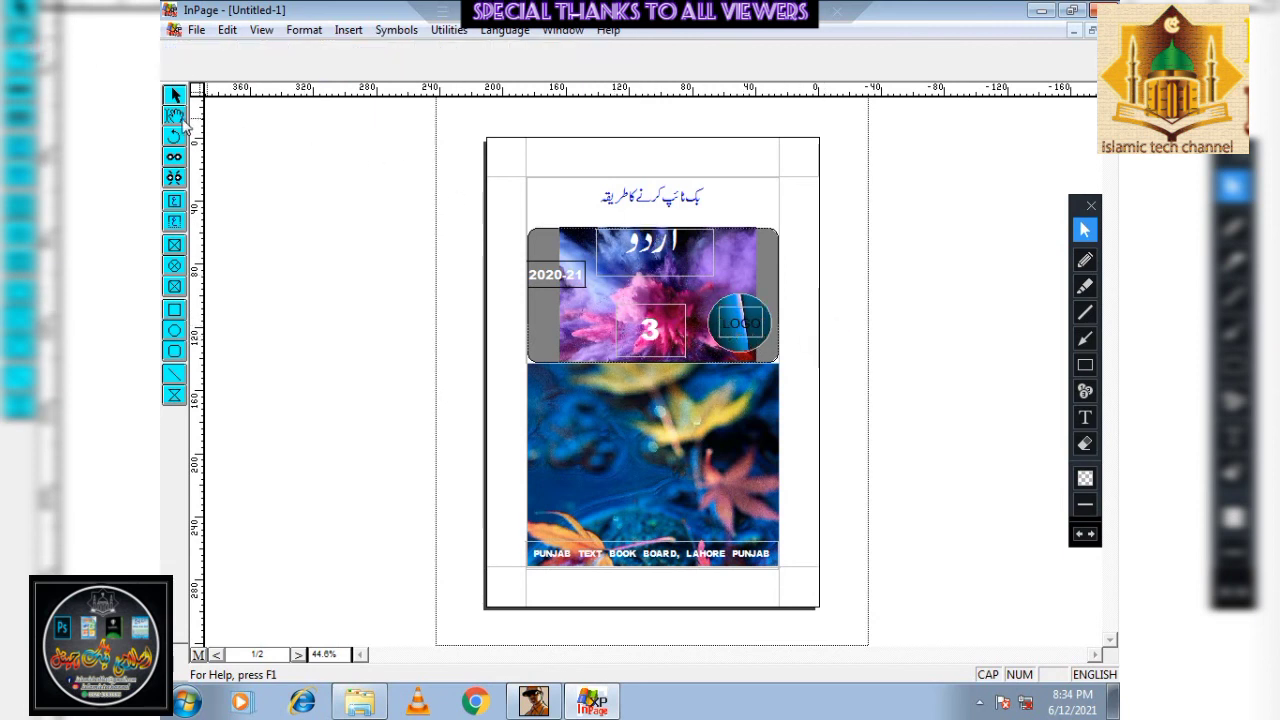
left_click(569, 158)
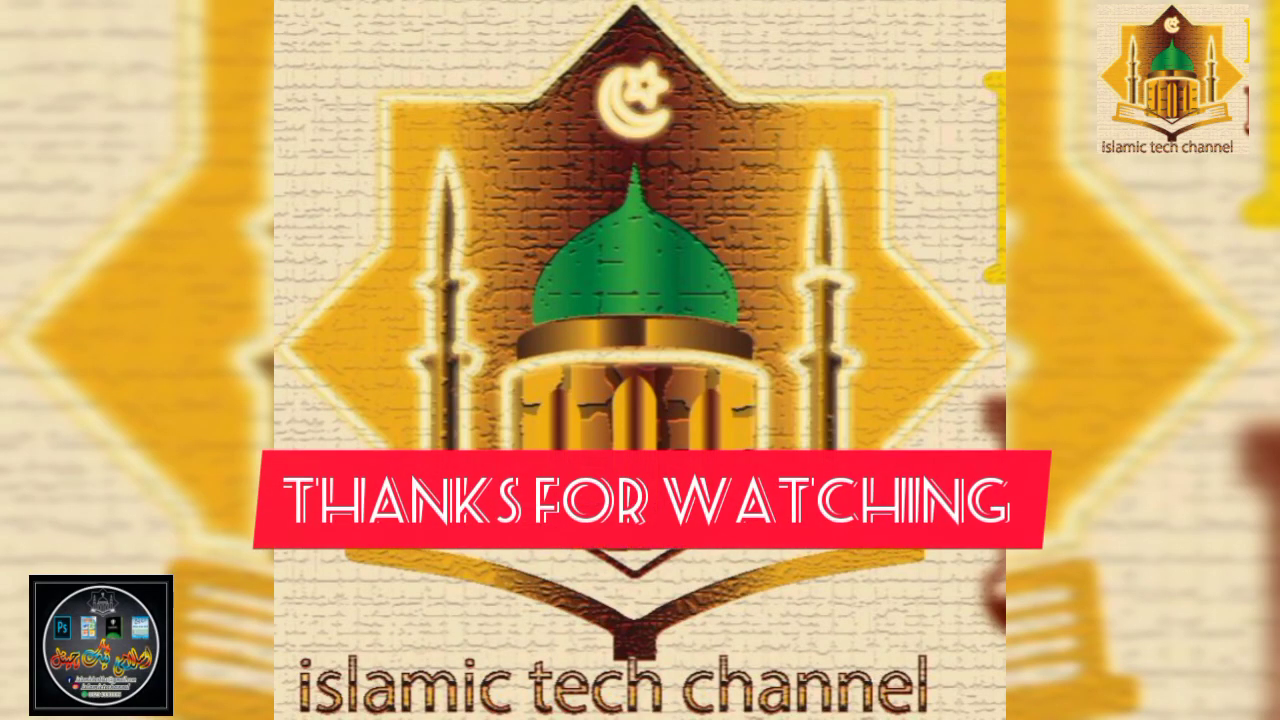